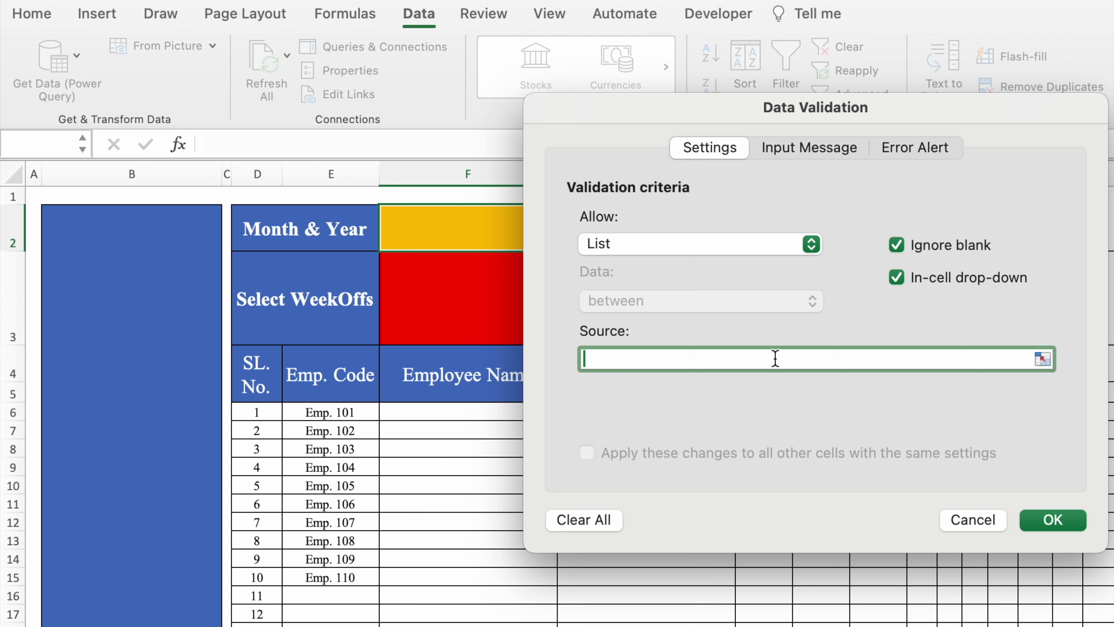
Set F2's drop-down list source to column M of the Settings sheet (=Settings!$M:$M) and choose January
left_click(1044, 361)
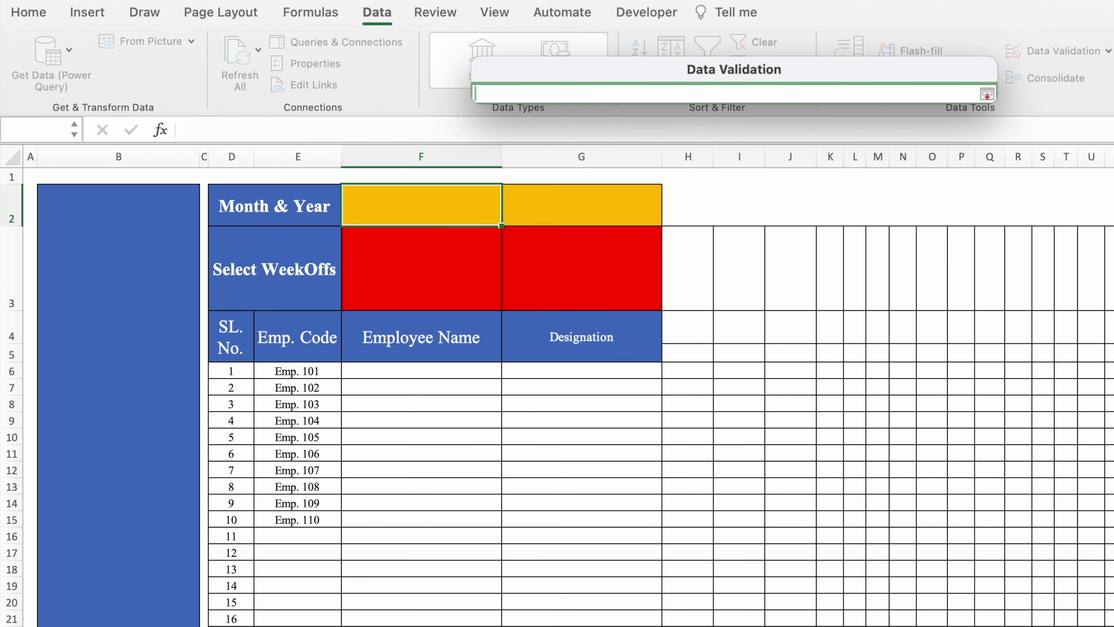
key("ctrl+Page_Down")
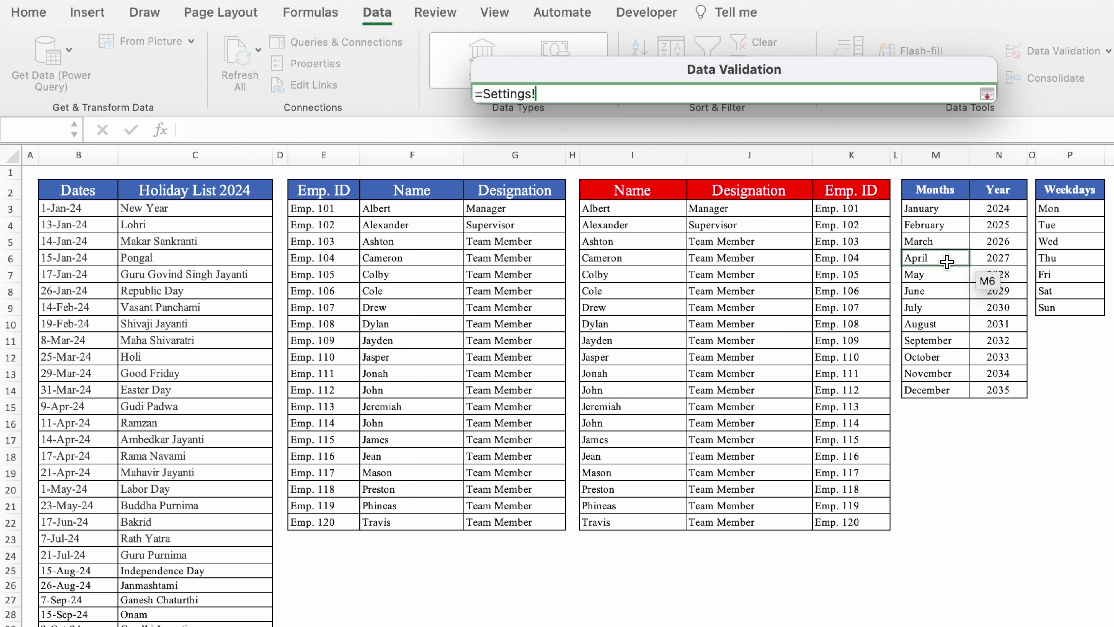
left_click_drag(946, 215, 941, 391)
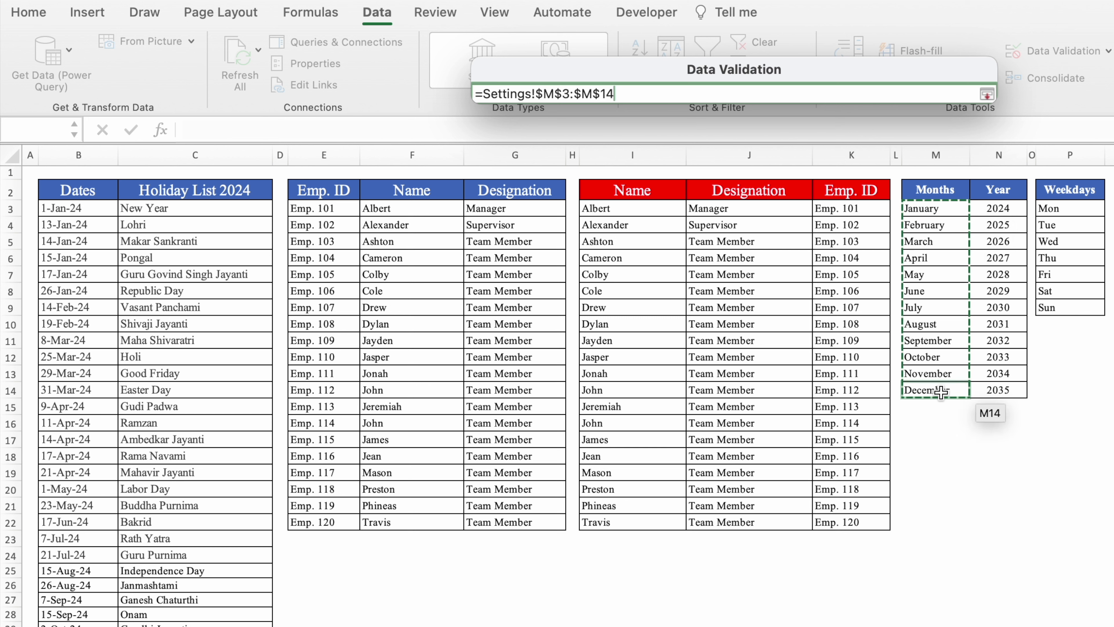
left_click(943, 156)
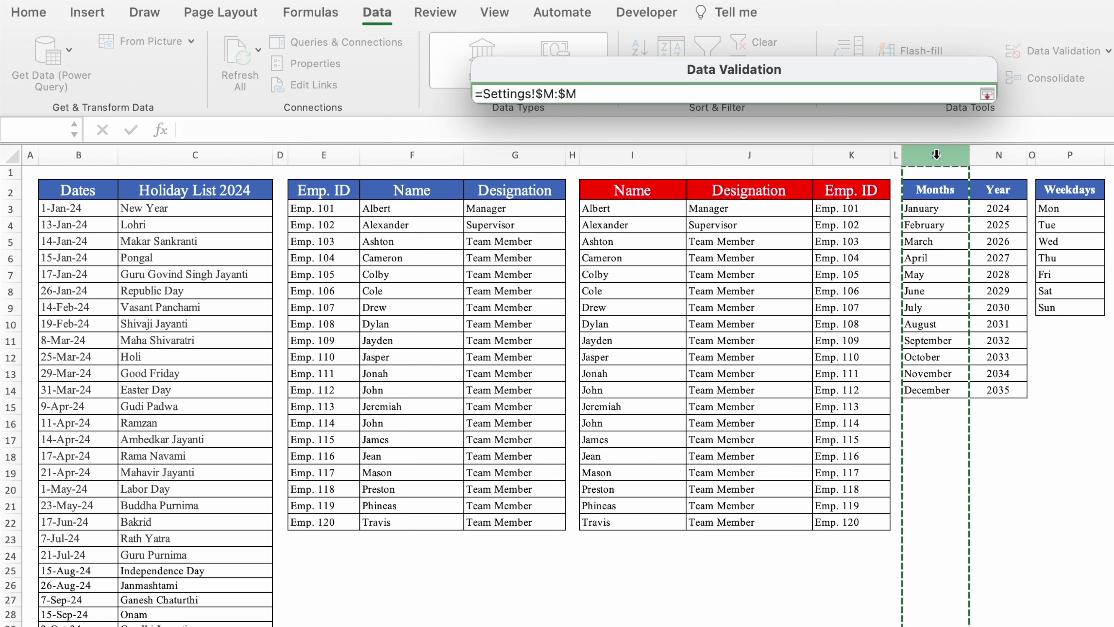
left_click(987, 94)
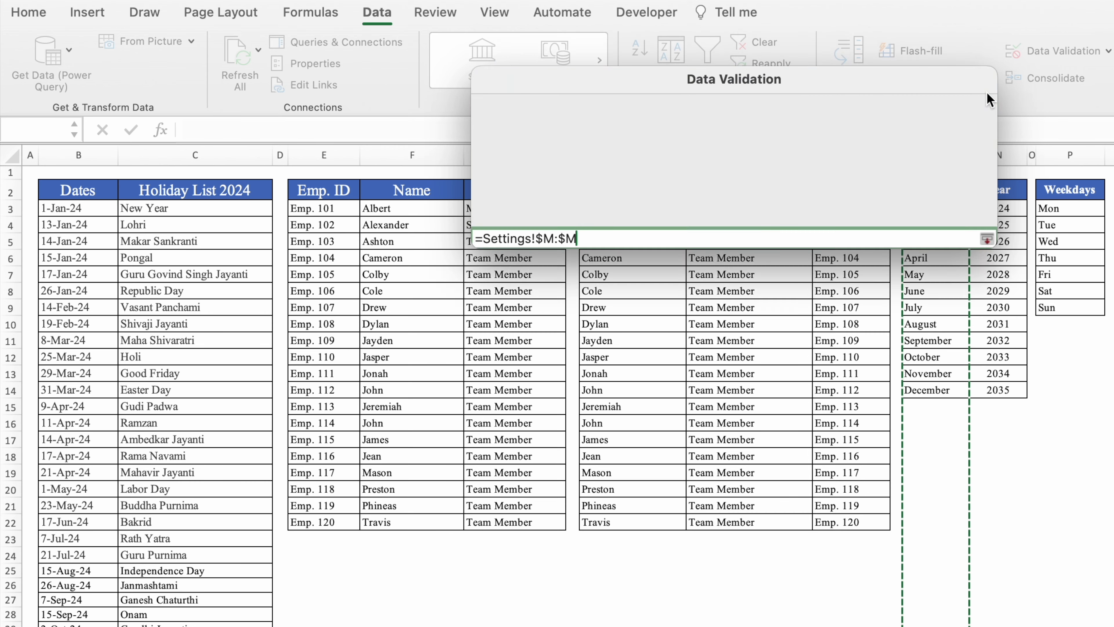
left_click(959, 473)
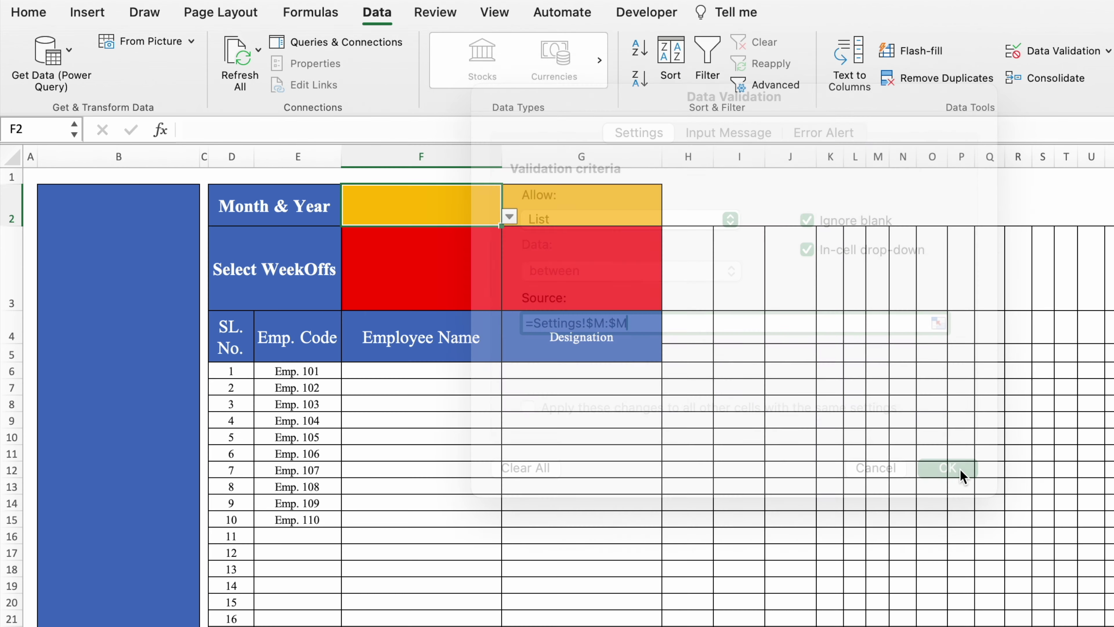
left_click(510, 216)
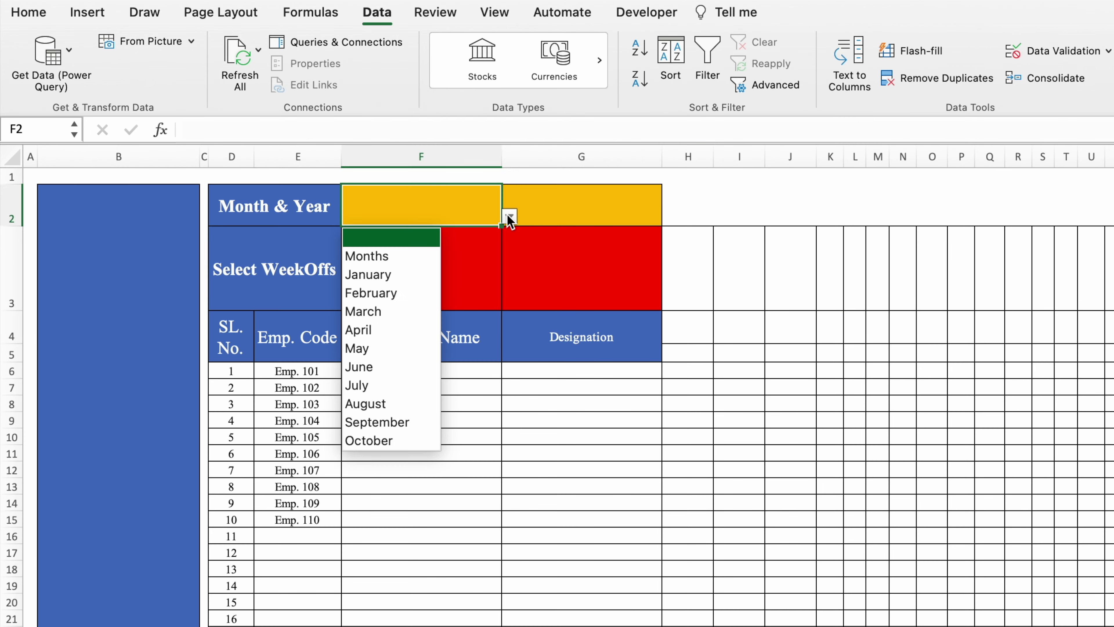
left_click(400, 277)
Give cell G2 a list validation with the source 2024,2025,2026 and choose 2024
left_click(570, 210)
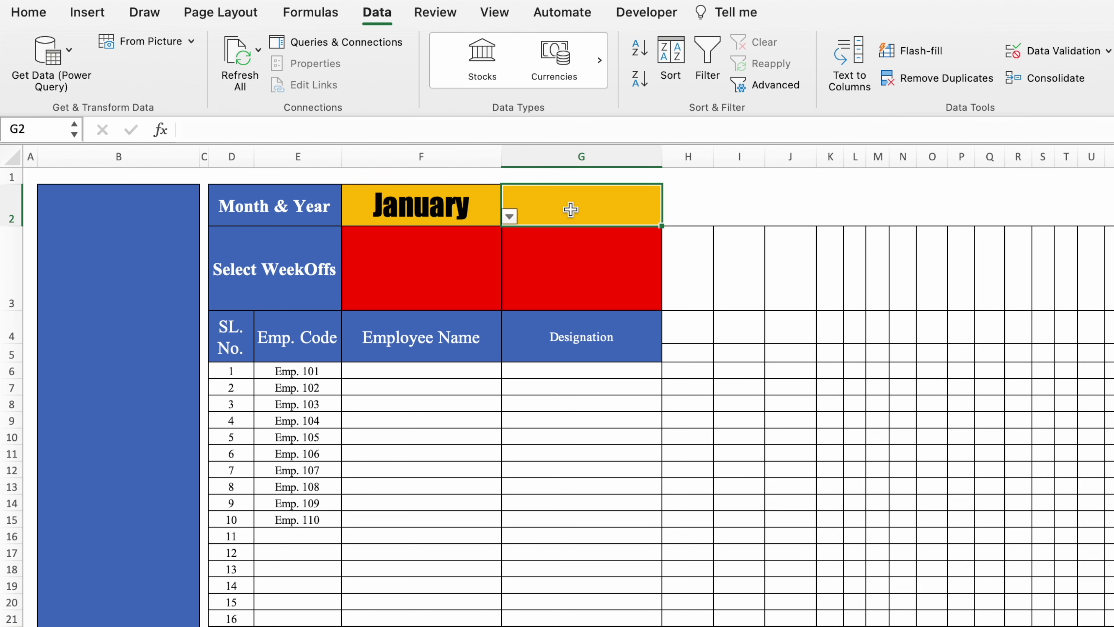
left_click(1070, 52)
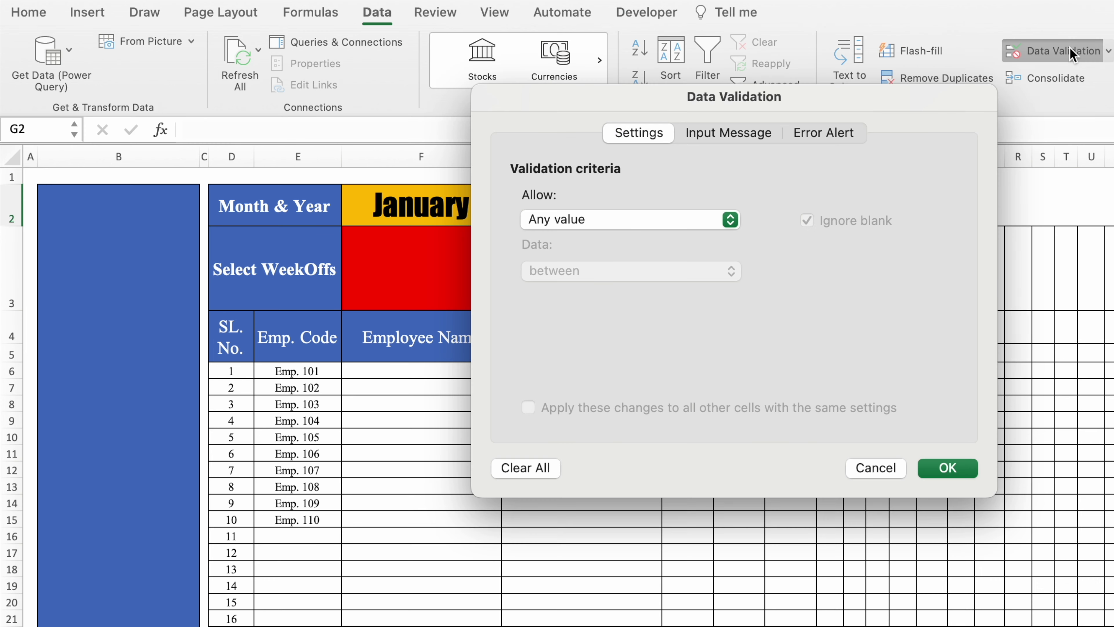
left_click(730, 219)
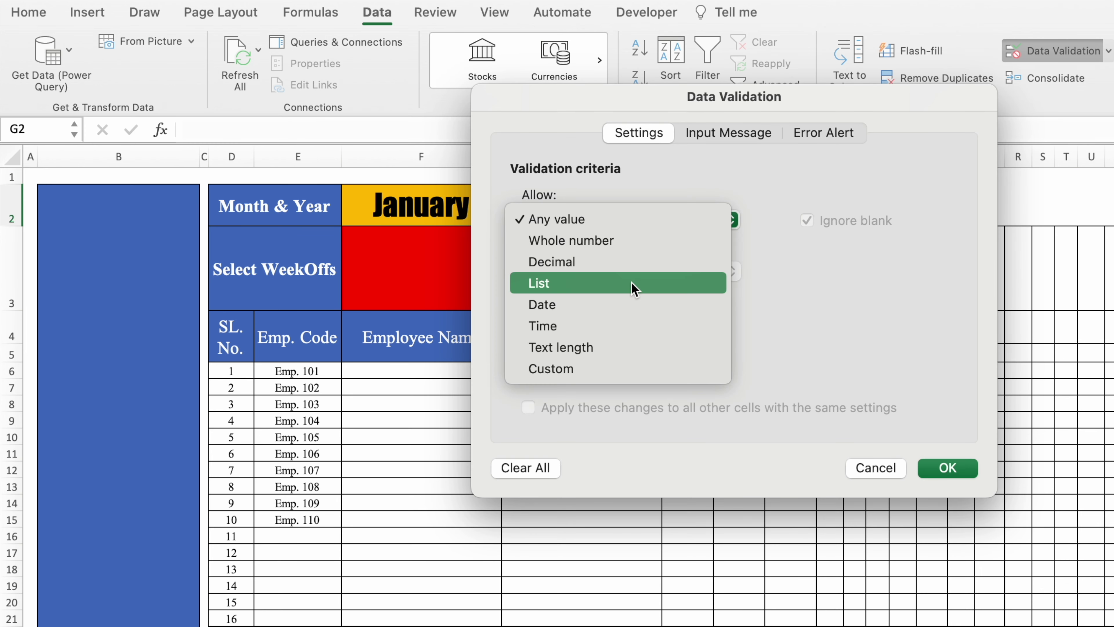
left_click(634, 289)
left_click(665, 326)
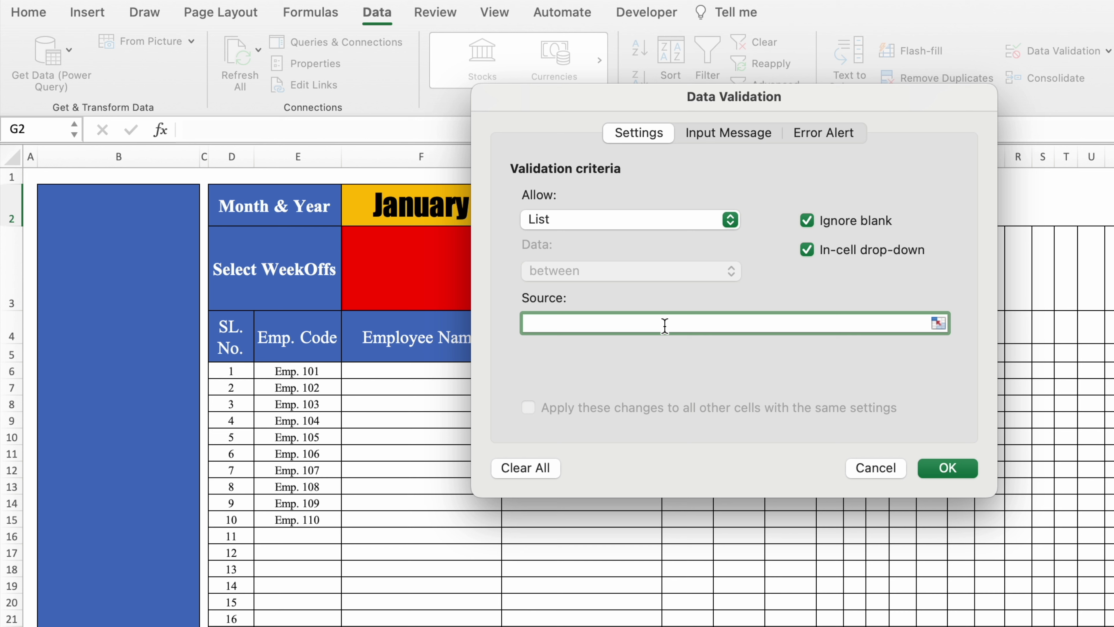
type("2024,2025,202")
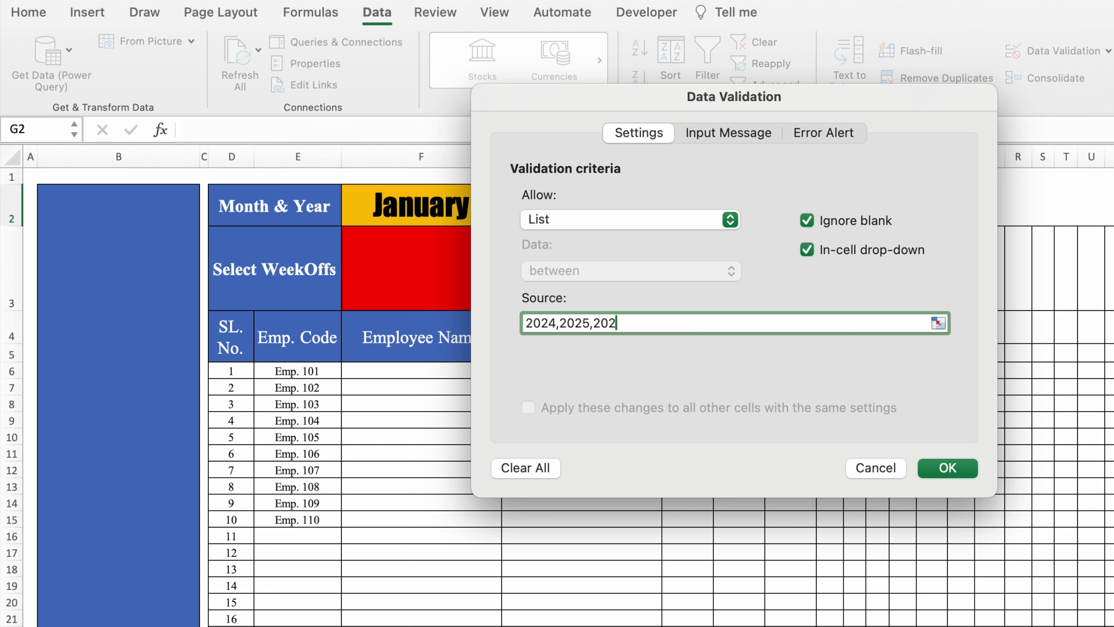
type("6")
left_click(953, 474)
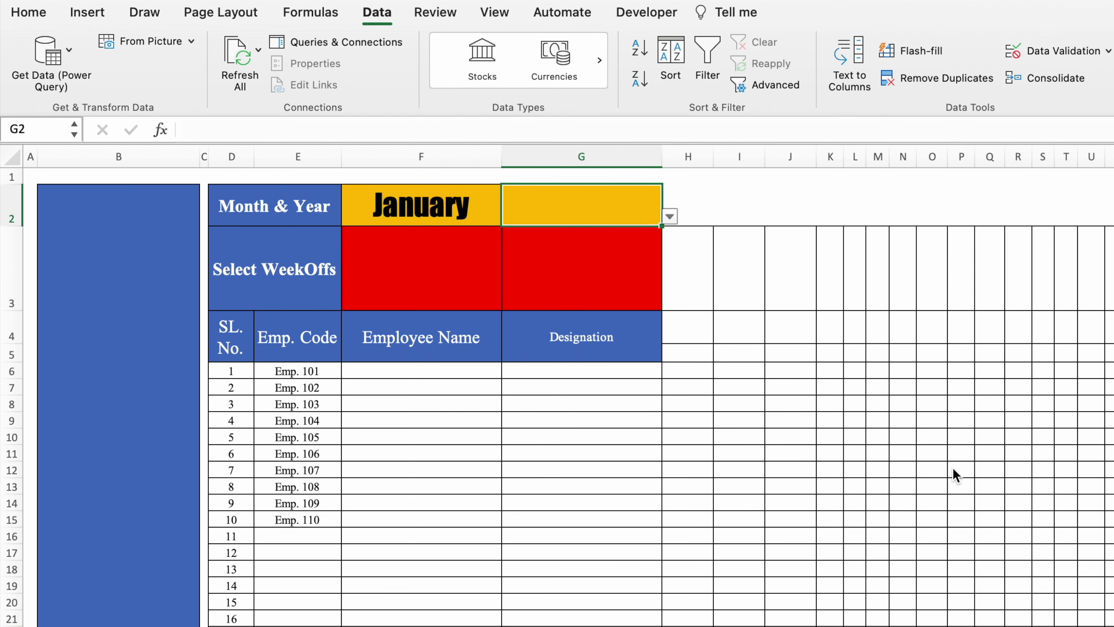
left_click(670, 217)
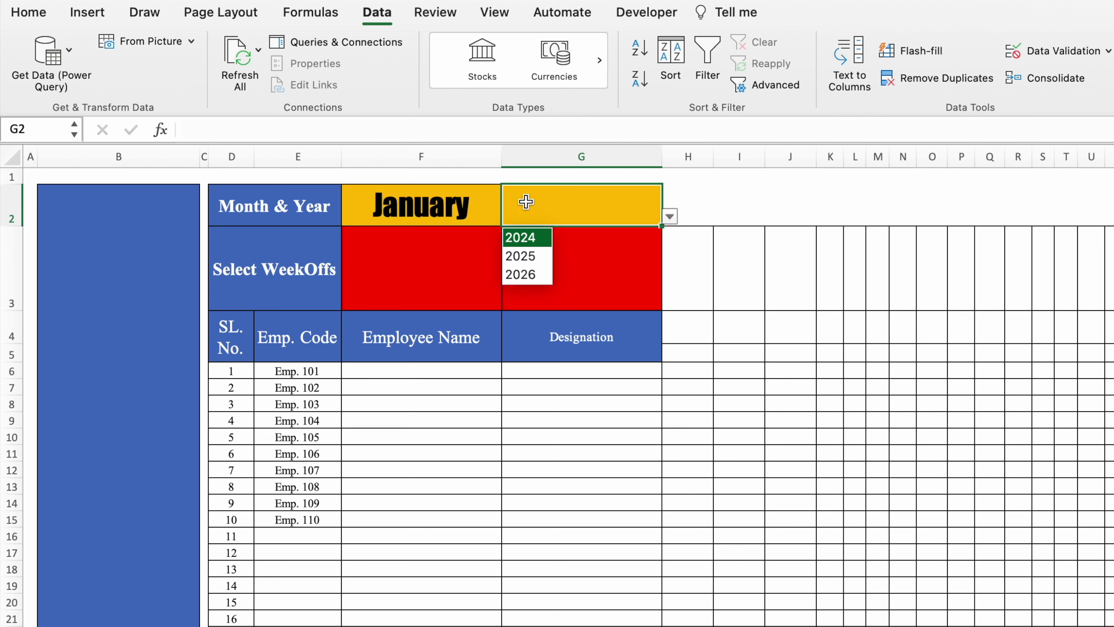
left_click(537, 242)
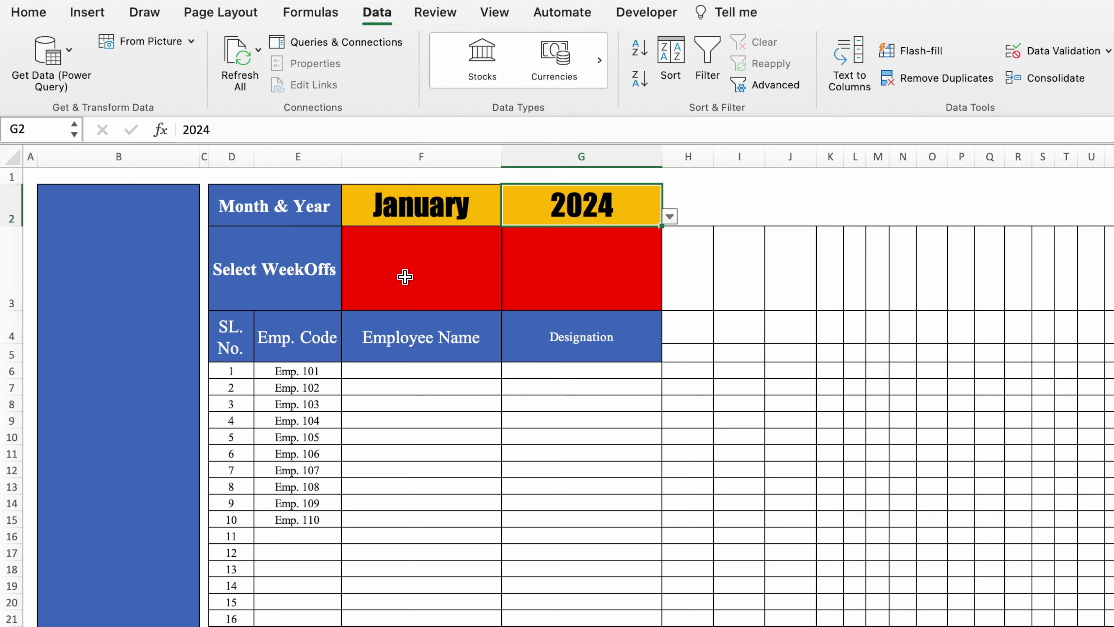
Apply a list validation to F3:G3 using the weekday names in =Settings!$P$3:$P$9 as the source
left_click_drag(405, 277, 570, 273)
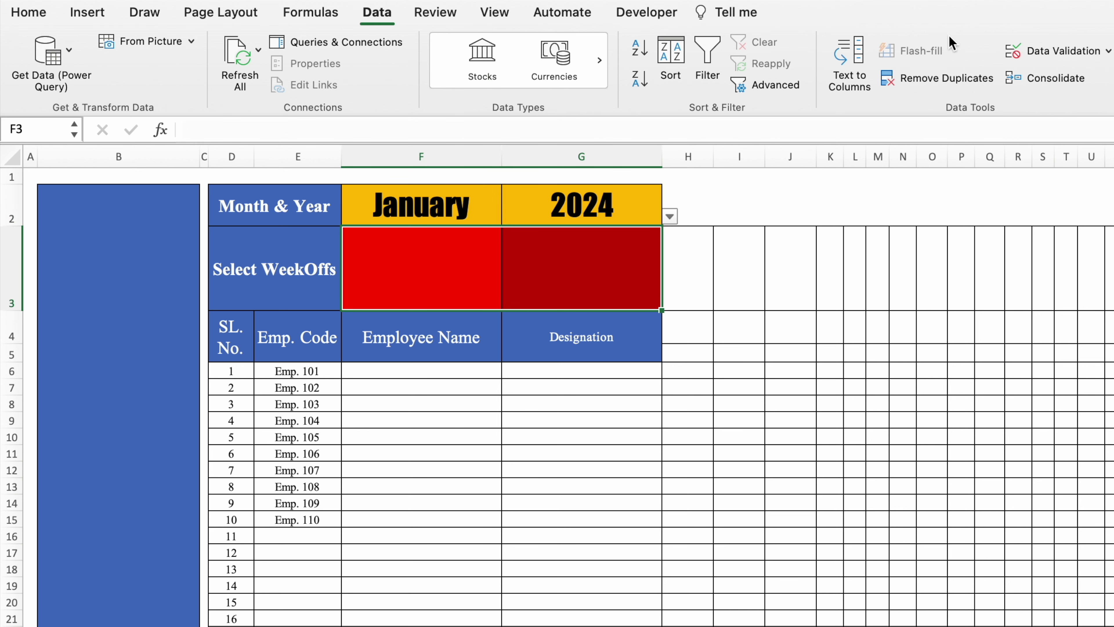
left_click(1031, 50)
left_click(731, 218)
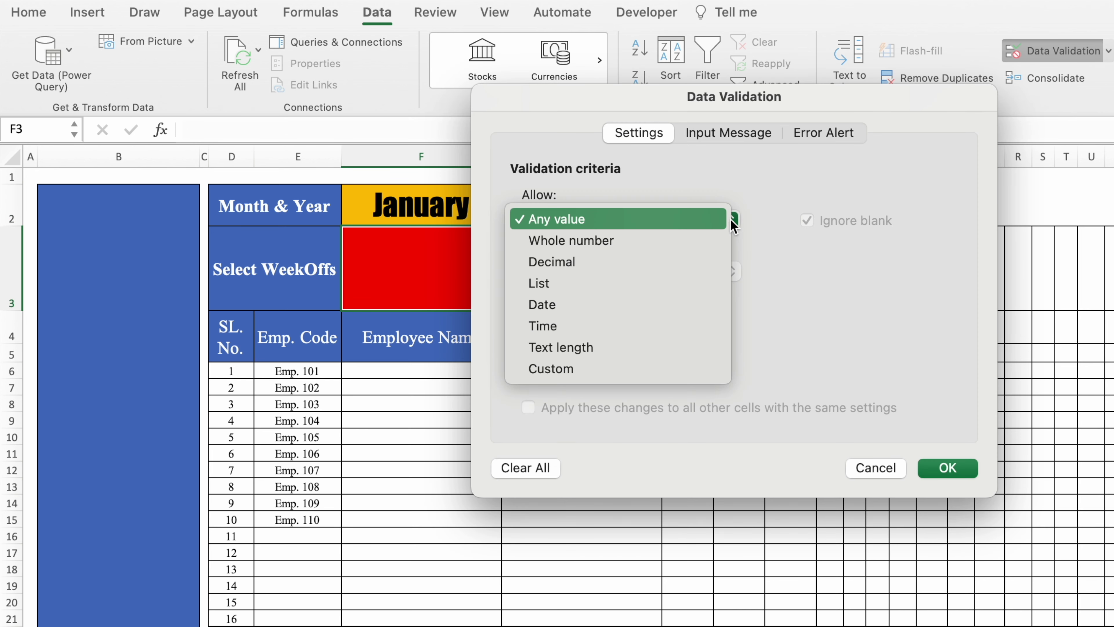
left_click(635, 282)
left_click(948, 324)
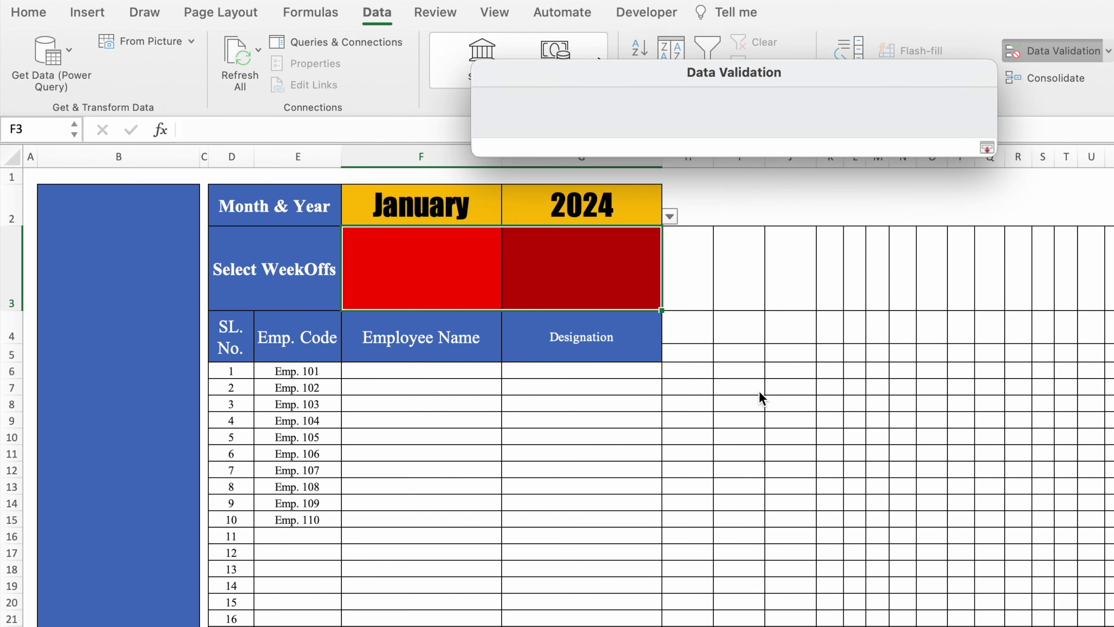
key("ctrl+Page_Down")
left_click_drag(1058, 208, 1058, 308)
left_click(987, 94)
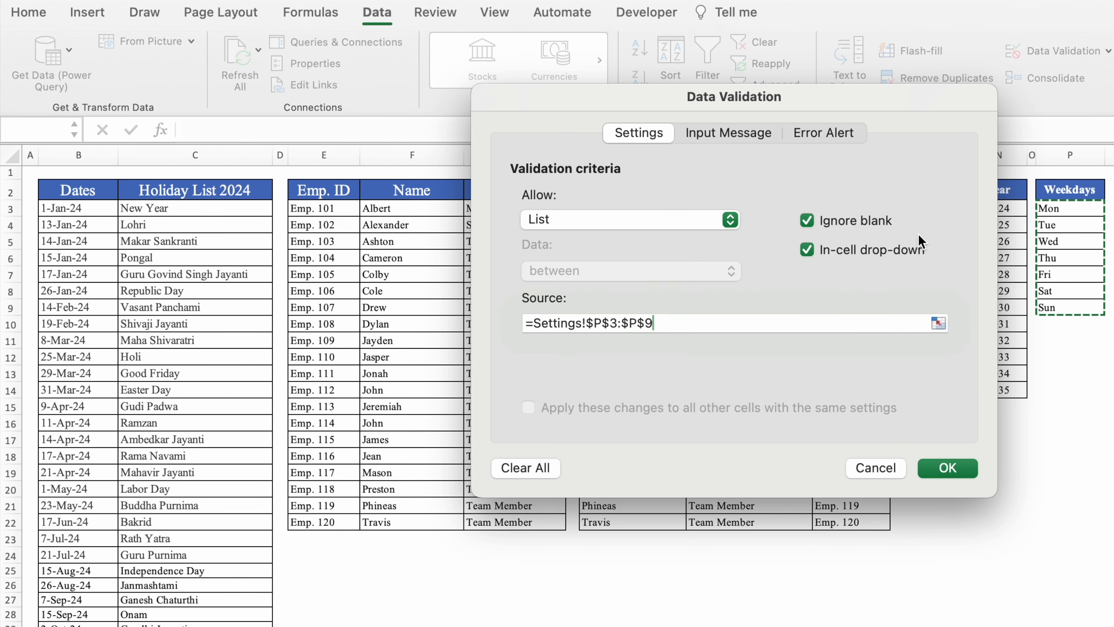
left_click(1013, 465)
Choose Sat in F3 and Sun in G3 as the week offs
left_click(509, 300)
left_click(355, 414)
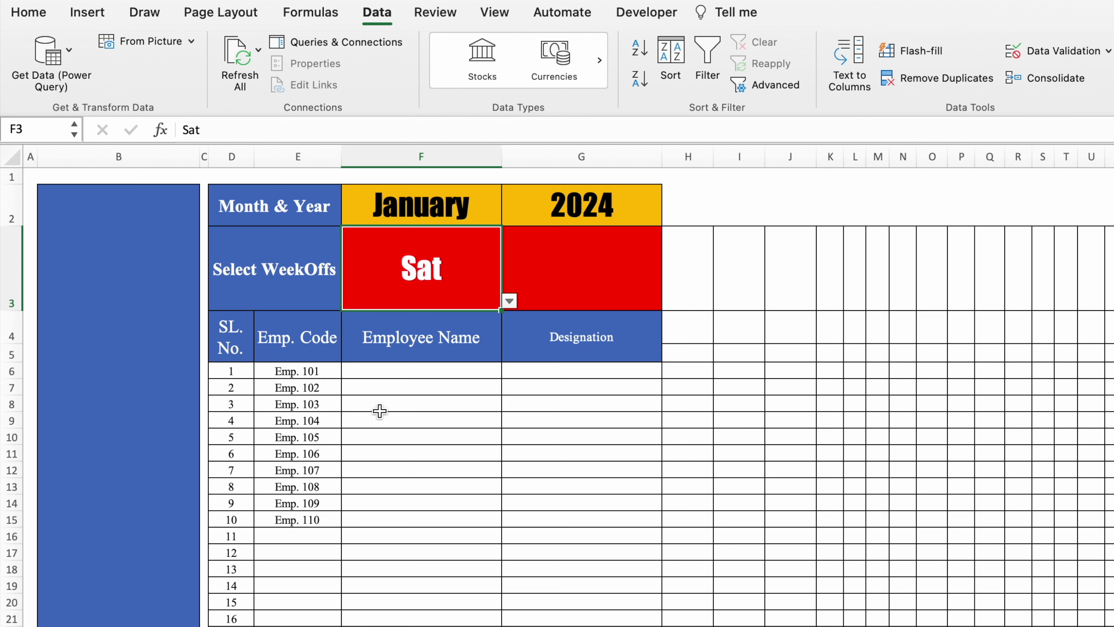
left_click(650, 299)
left_click(670, 301)
left_click(541, 434)
Start a VLOOKUP formula in F6, the first Employee Name cell, with the employee code in E6 as lookup value
left_click(424, 374)
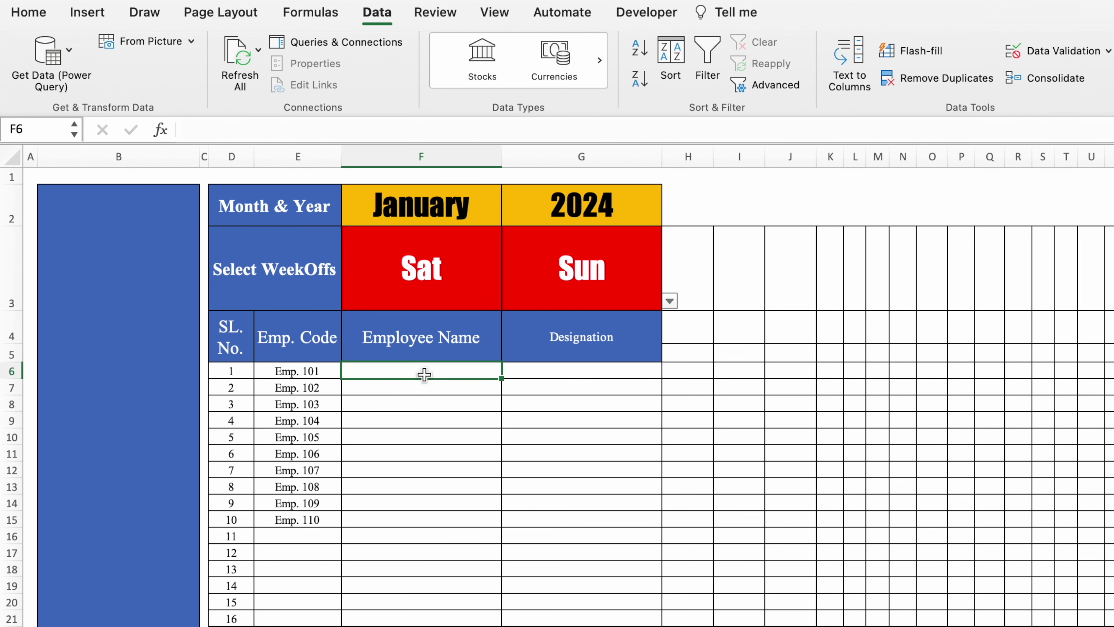
key("ctrl+Page_Down")
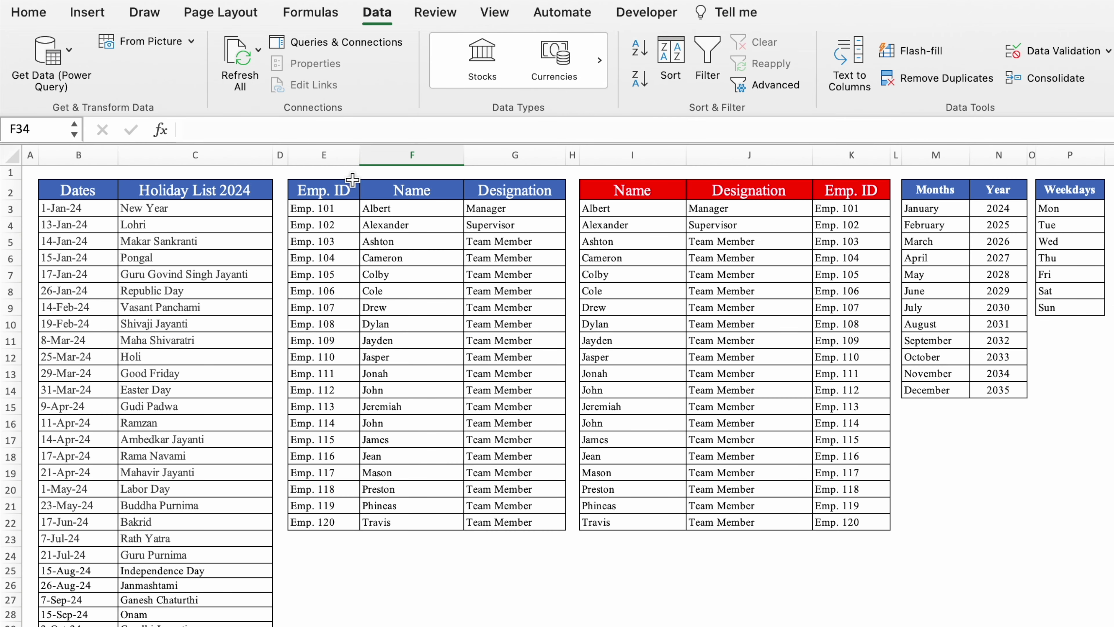
left_click_drag(325, 155, 496, 179)
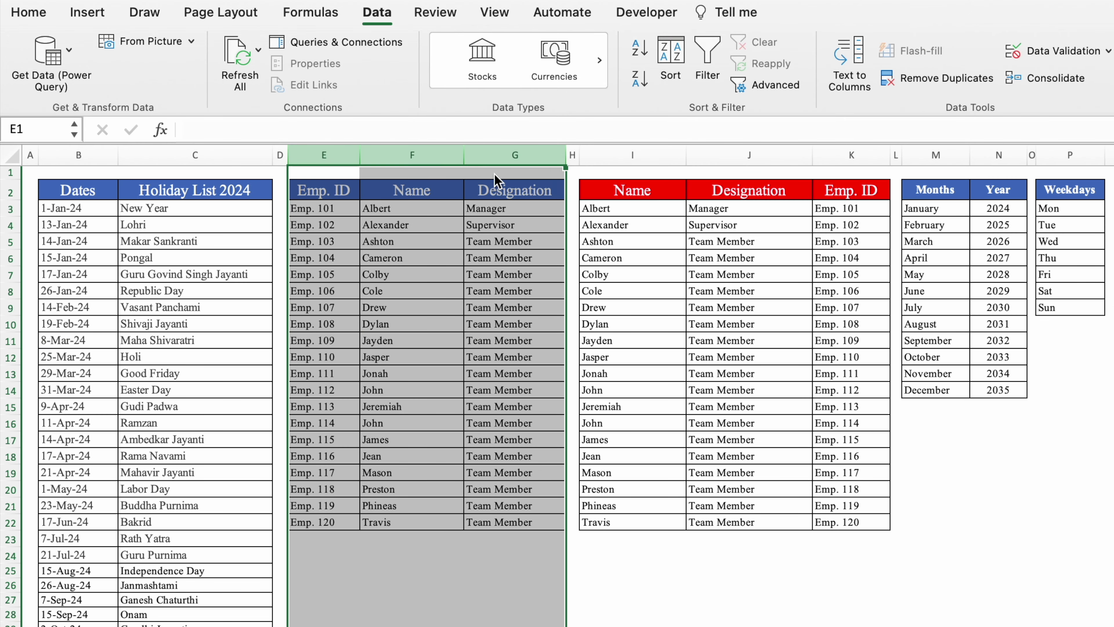
left_click(326, 155)
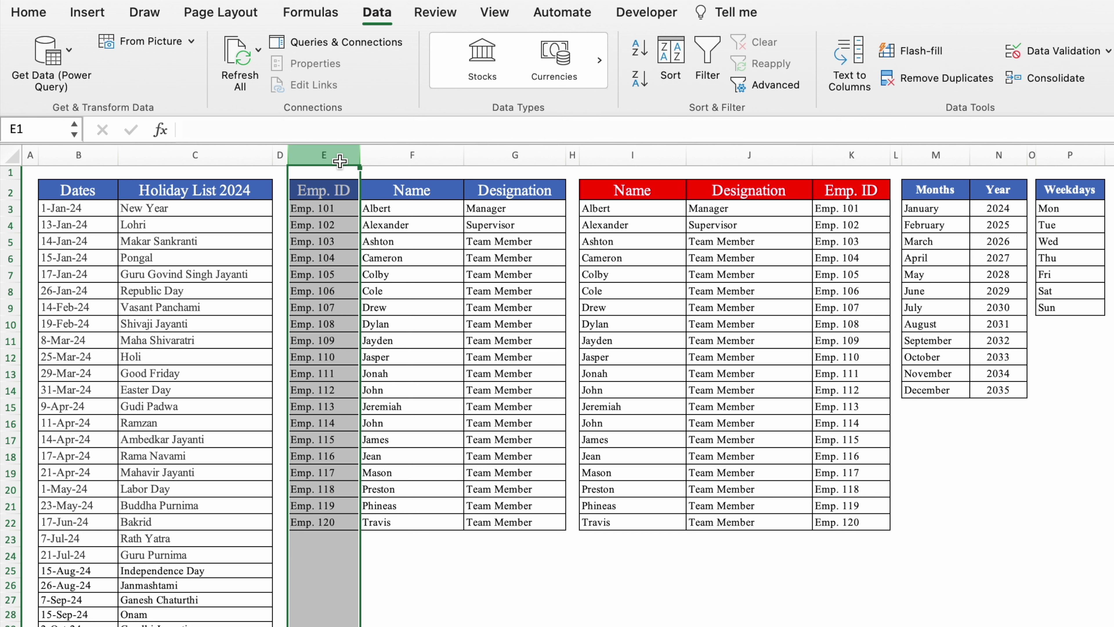
left_click(863, 154)
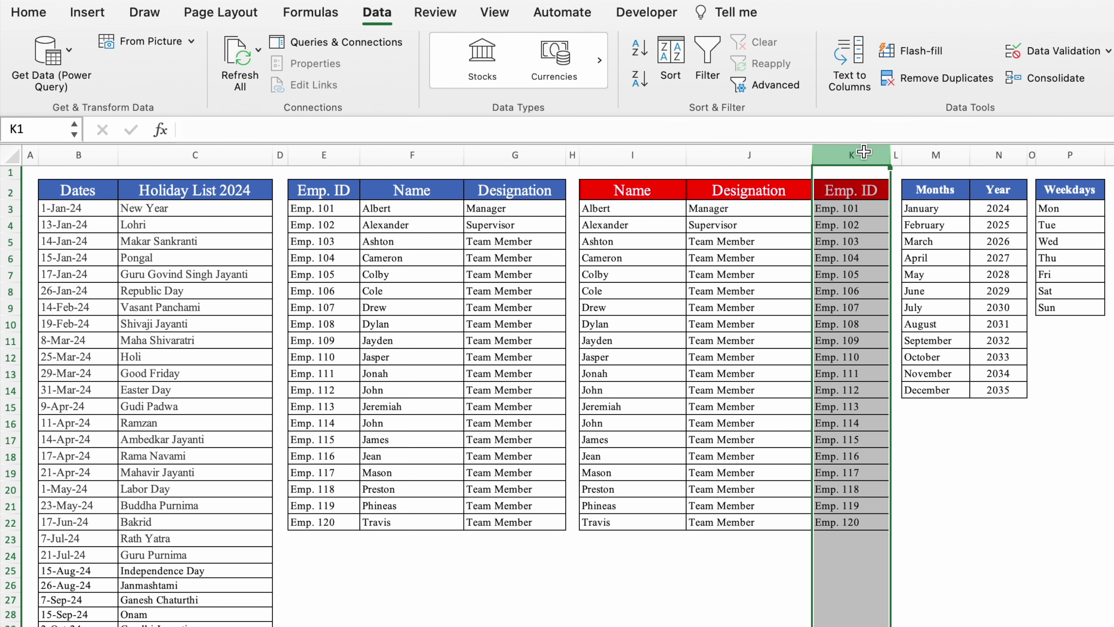
key("ctrl+Page_Down")
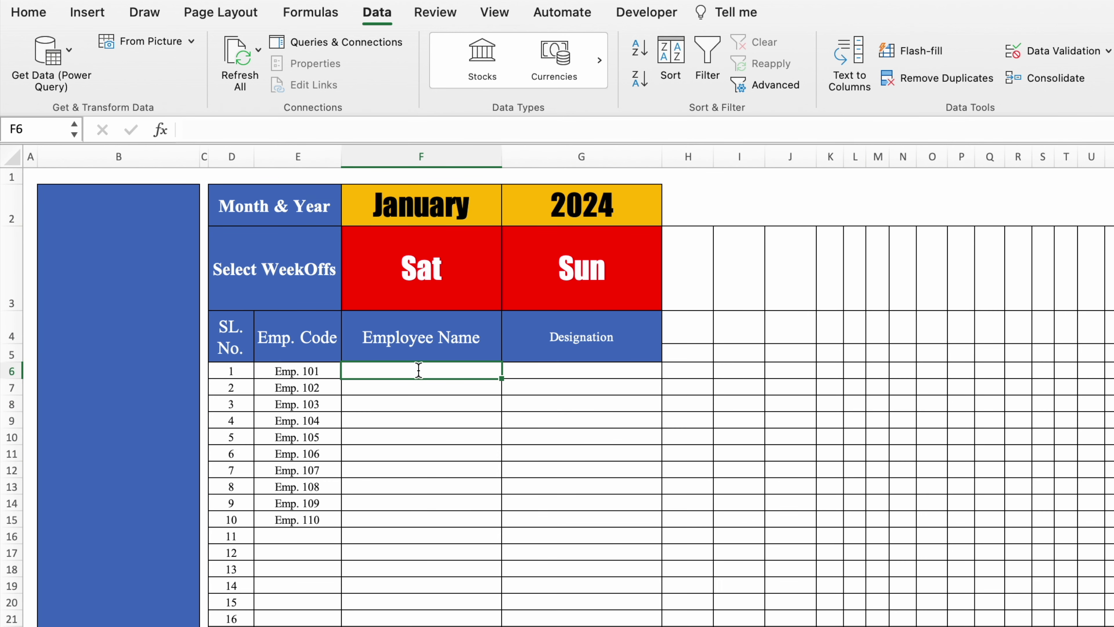
type("=vloo")
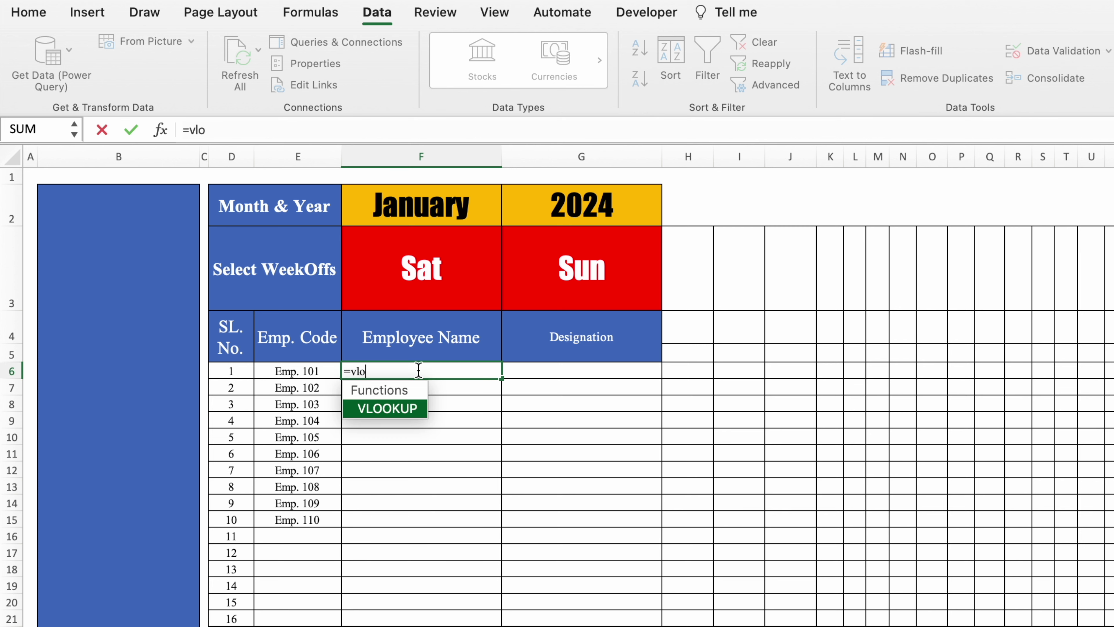
double_click(398, 409)
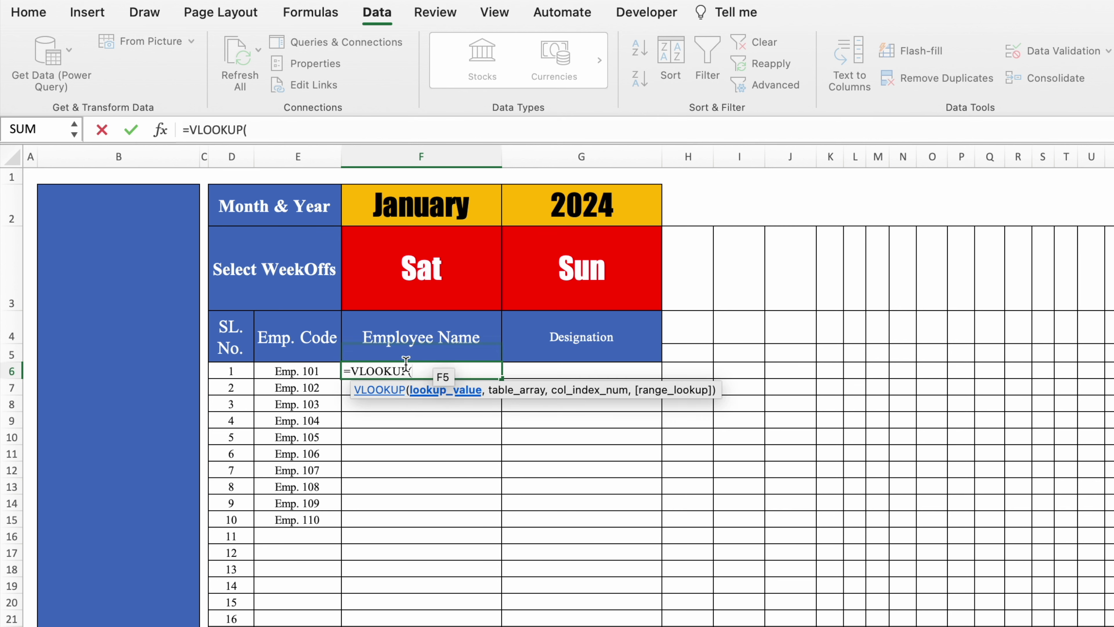
left_click(317, 371)
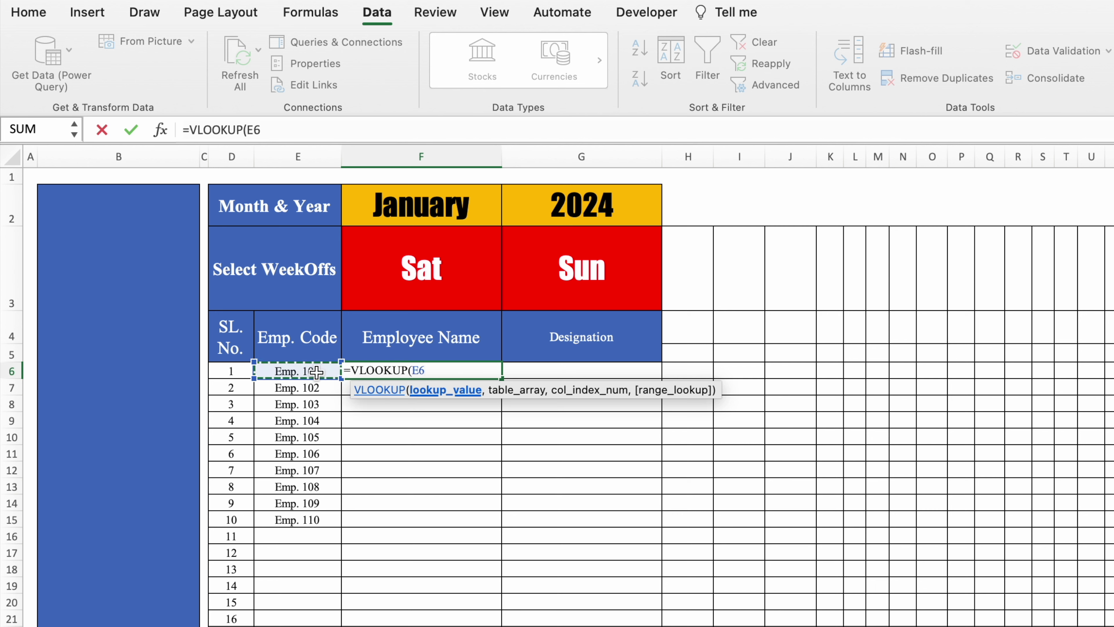
type(",")
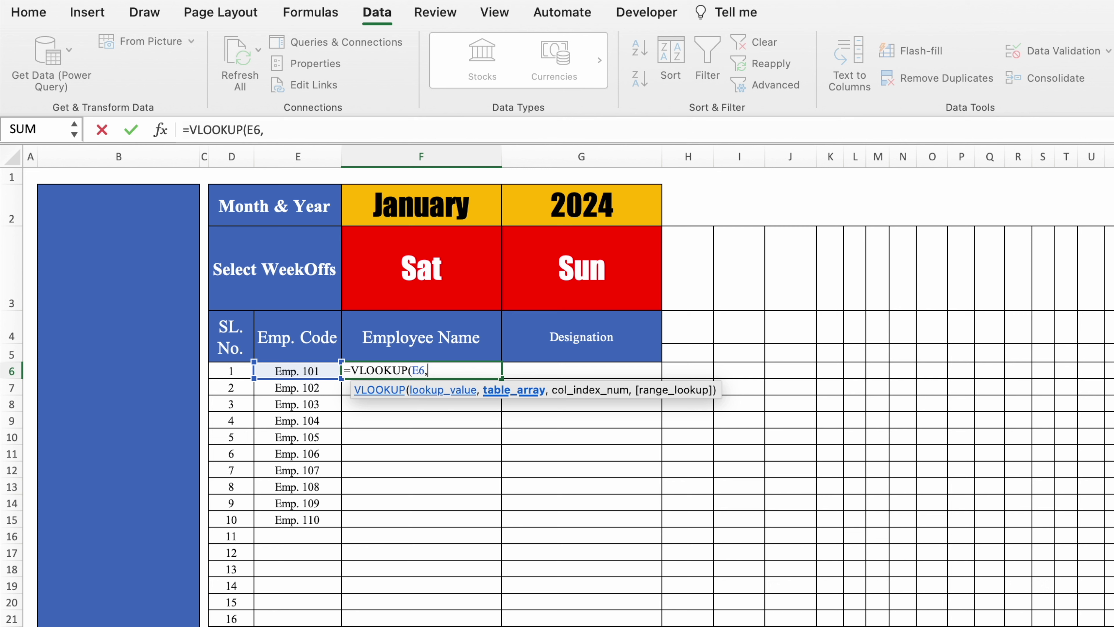
Set the VLOOKUP's table array to the absolute columns Settings!$E:$G, covering Emp. ID, Name and Designation
key("ctrl+Page_Down")
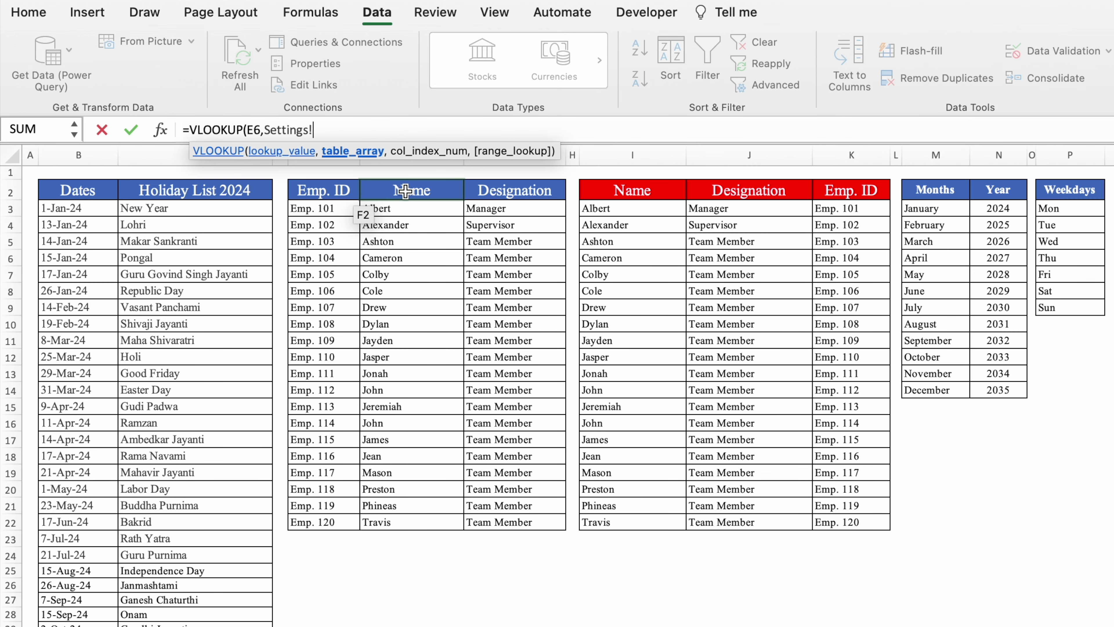
left_click_drag(326, 211, 478, 522)
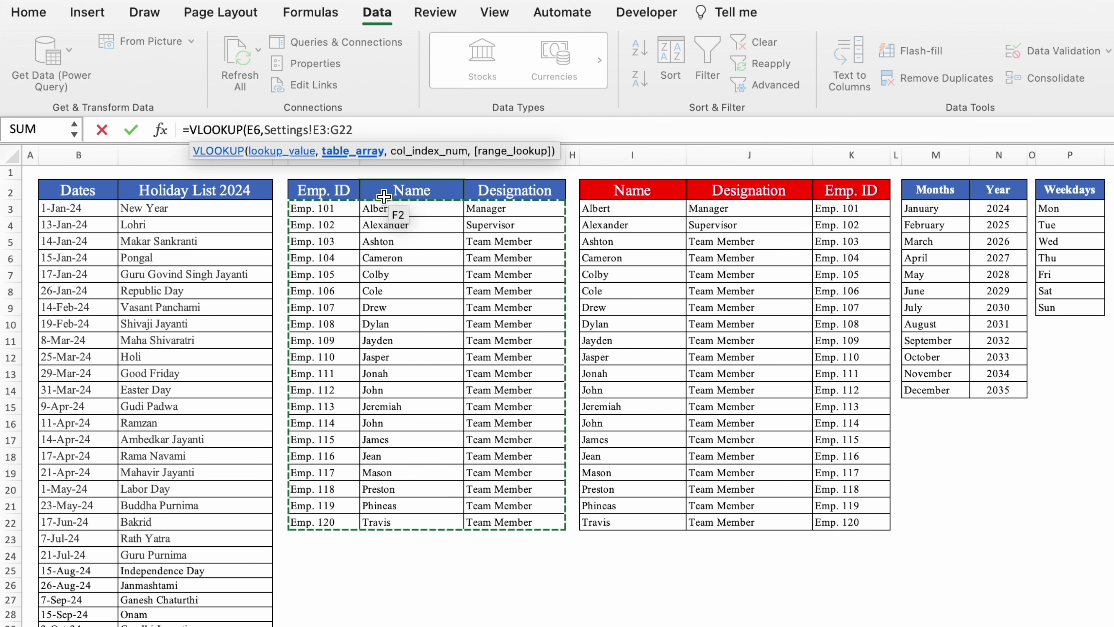
left_click_drag(333, 155, 511, 159)
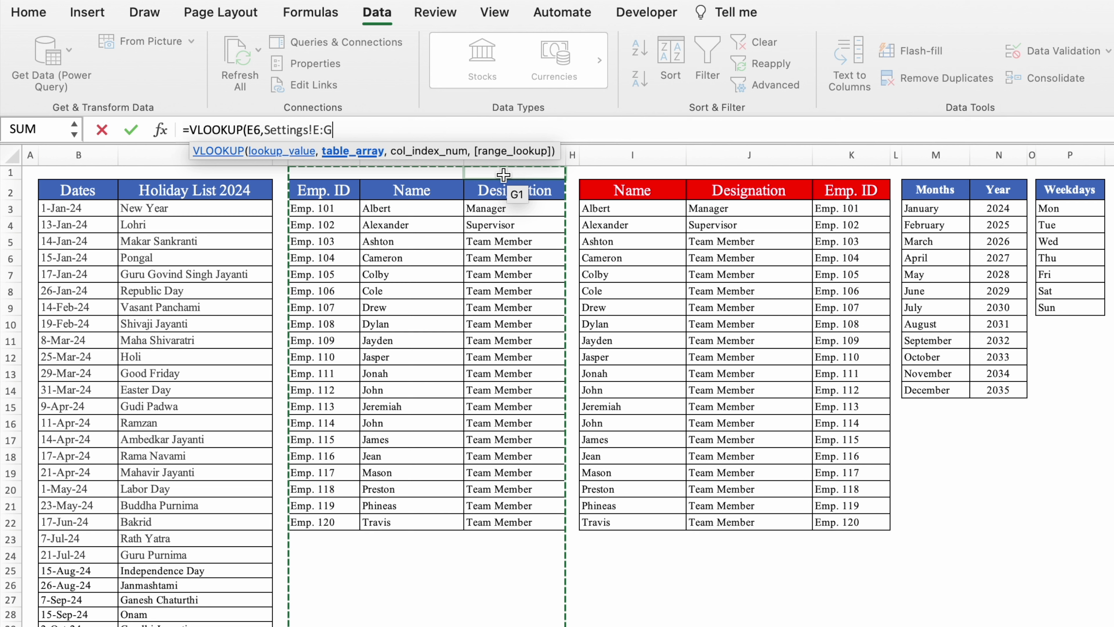
key("F4")
type(",")
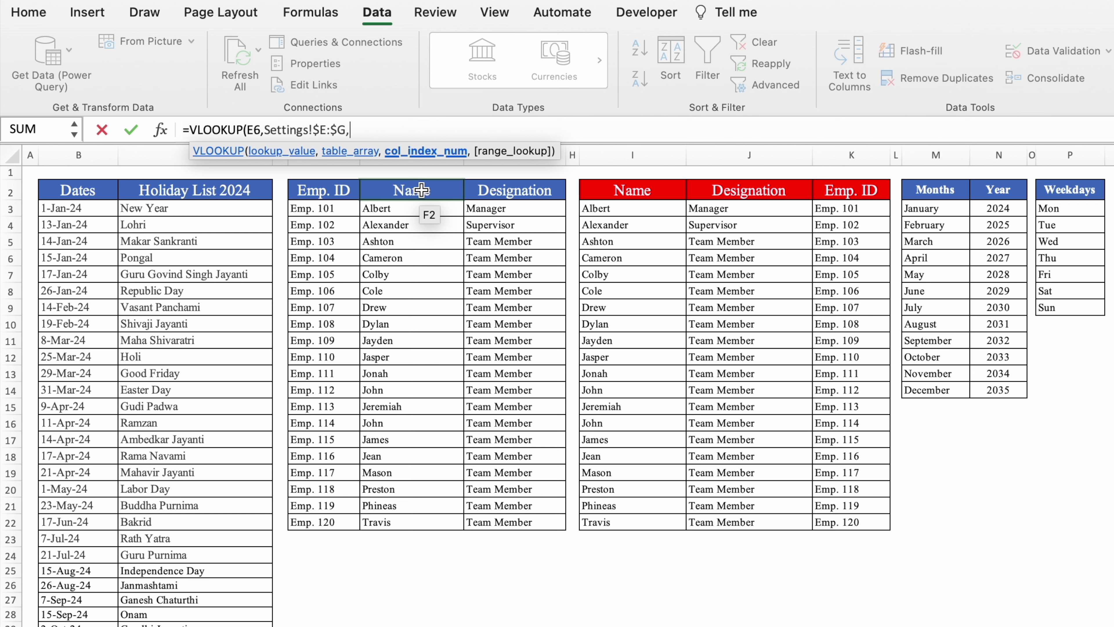
Complete the F6 VLOOKUP with column index 2 and exact match 0, and fill it down the Employee Name column
type("2,0")
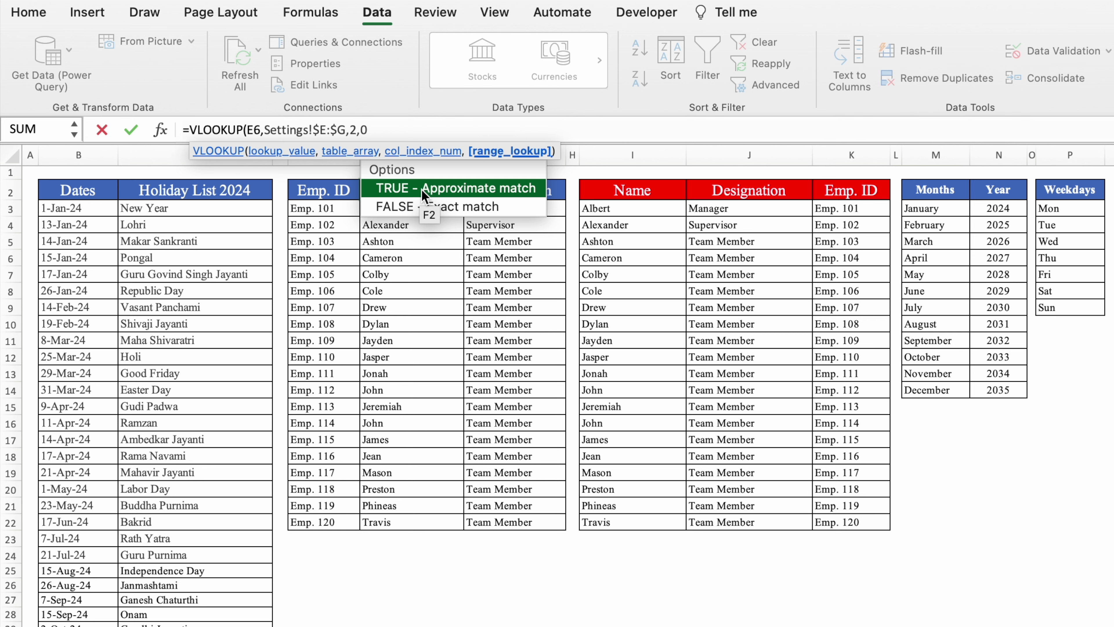
type(")")
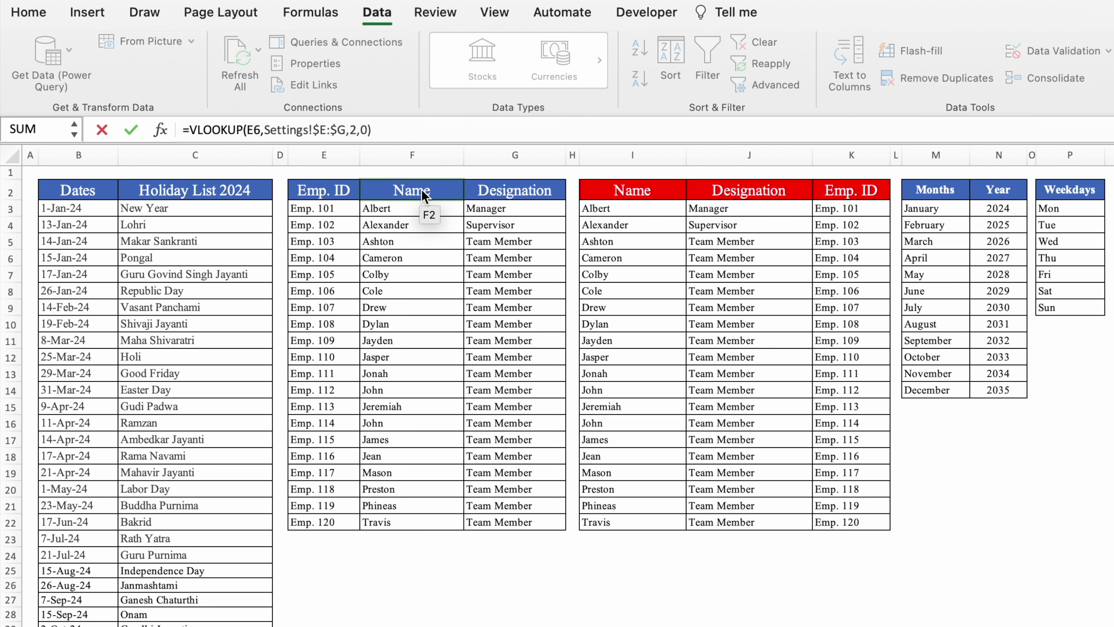
key("Return")
left_click(412, 371)
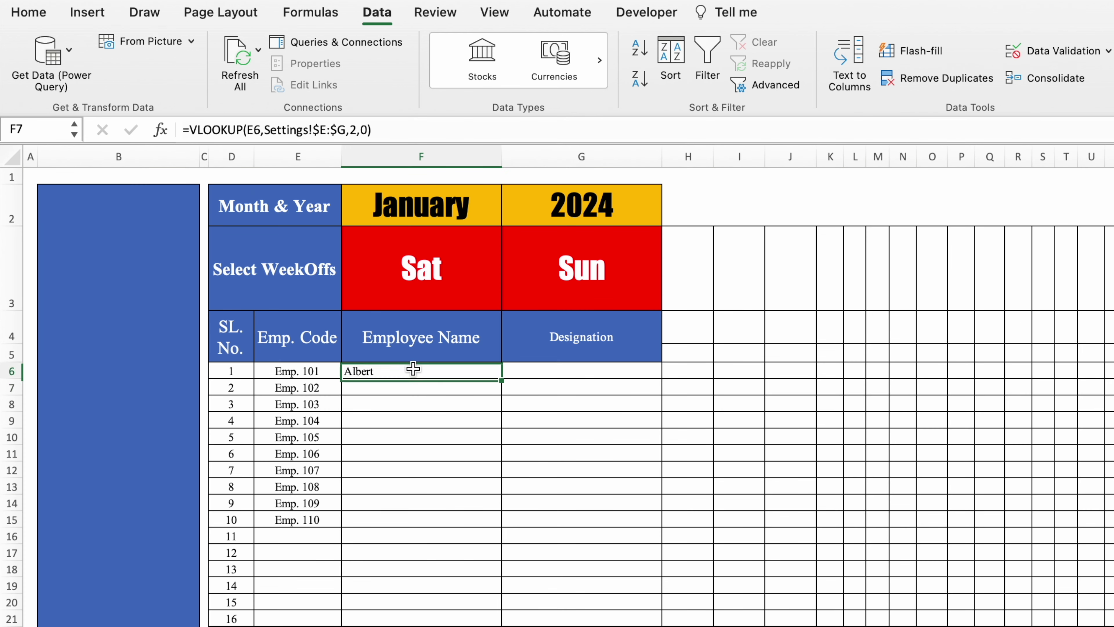
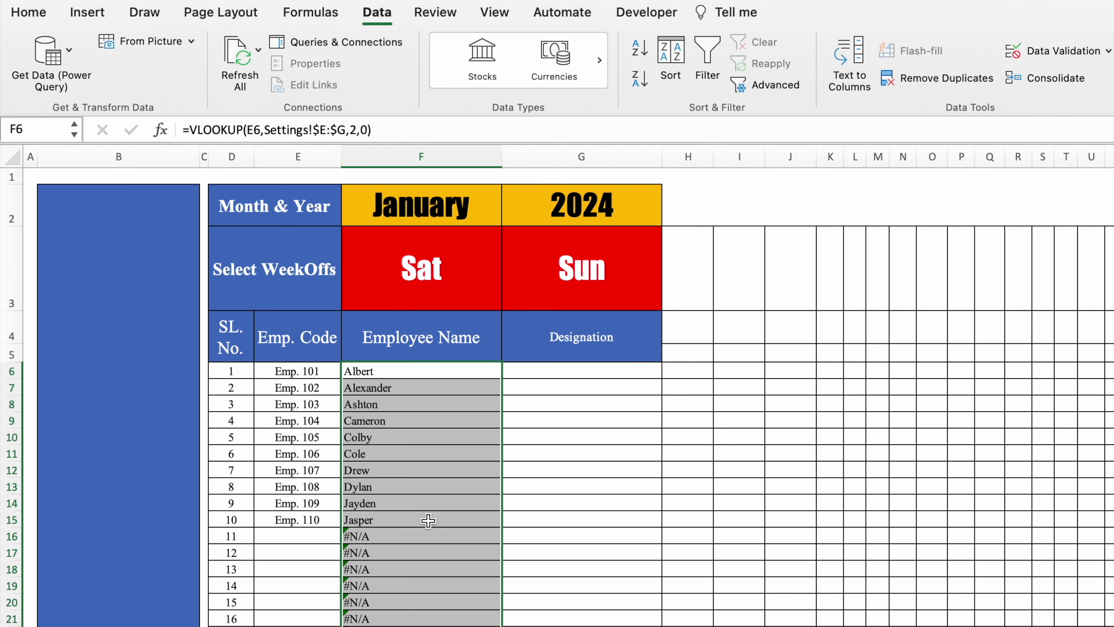
left_click(425, 518)
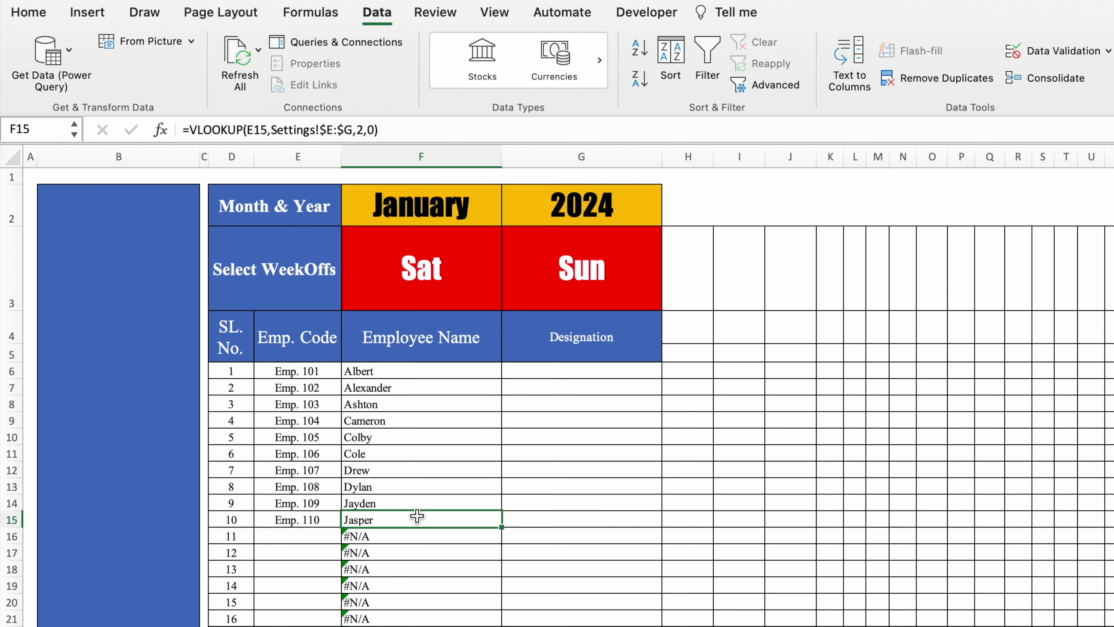
left_click(430, 538)
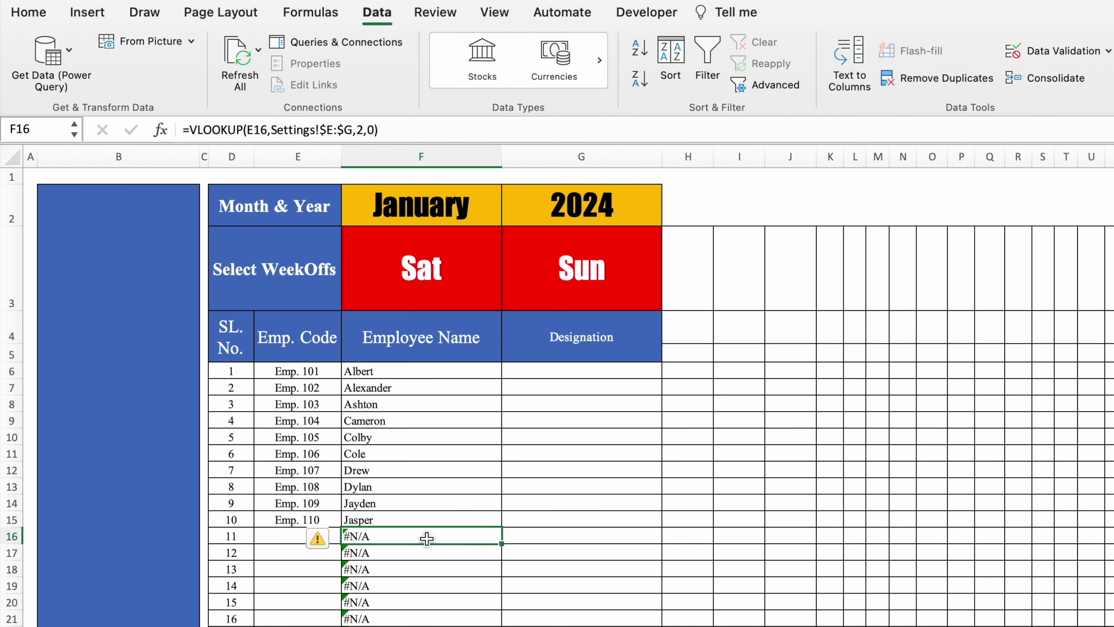
Extend the employee codes down from Emp. 110 in E15, and clear E15 and the filled codes below it
left_click(289, 536)
left_click(298, 553)
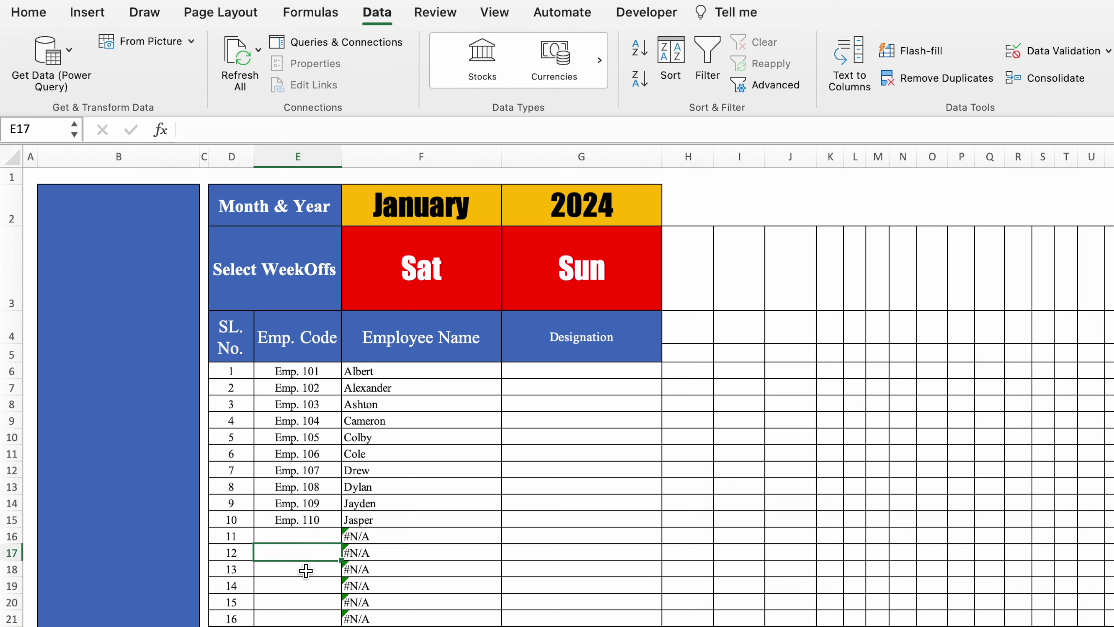
left_click(306, 571)
left_click(297, 520)
left_click_drag(341, 526, 342, 626)
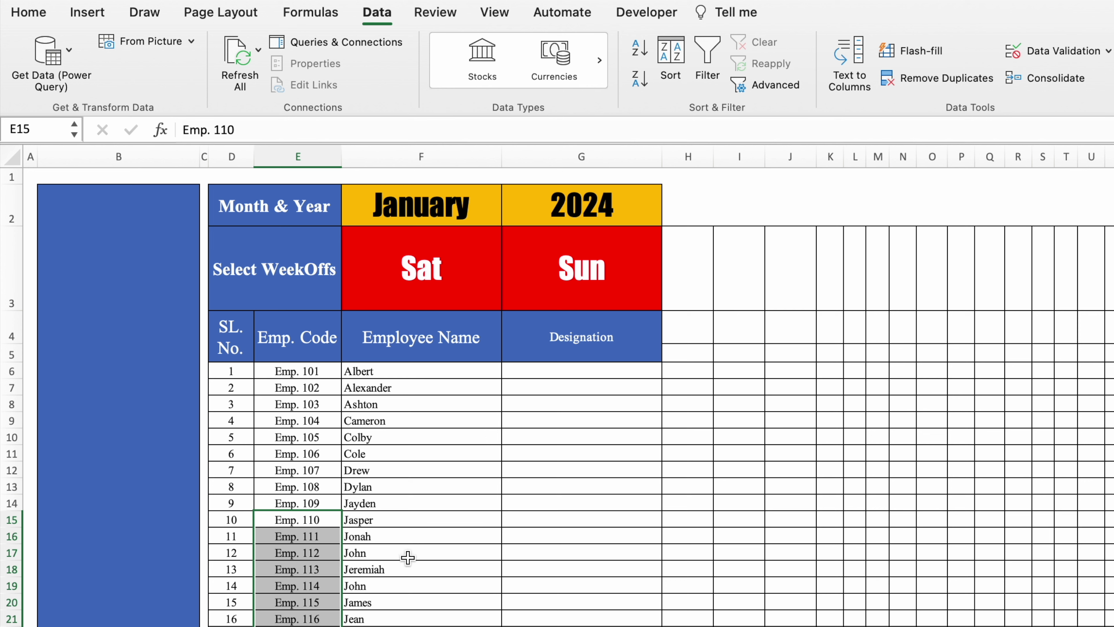
key("Delete")
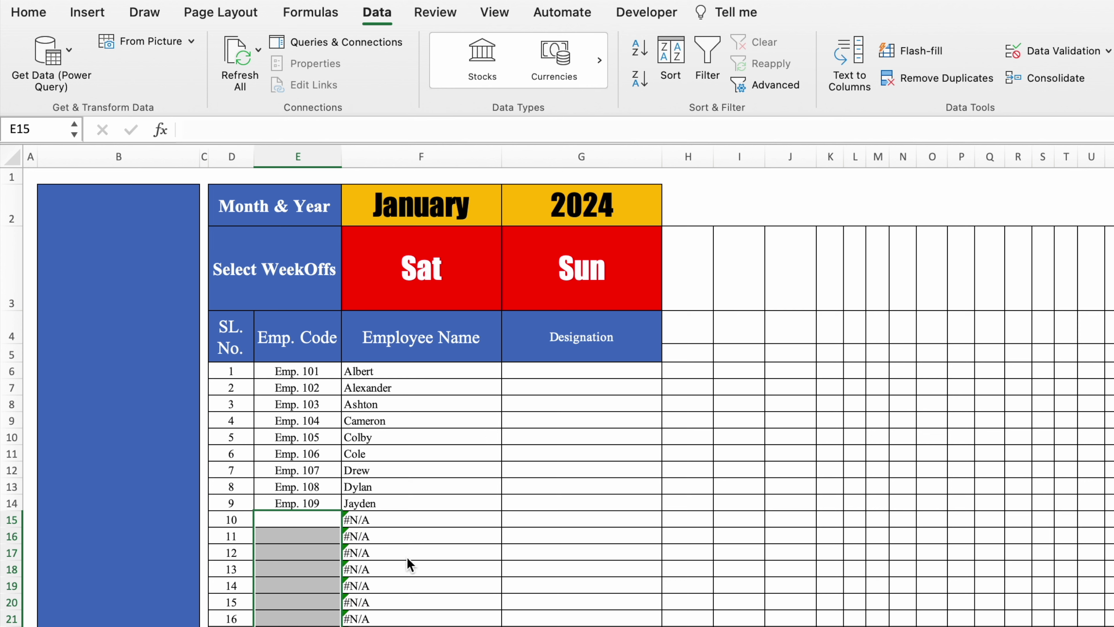
Wrap the VLOOKUP in F6 in IFERROR with an empty string "" as the value if error
left_click(398, 373)
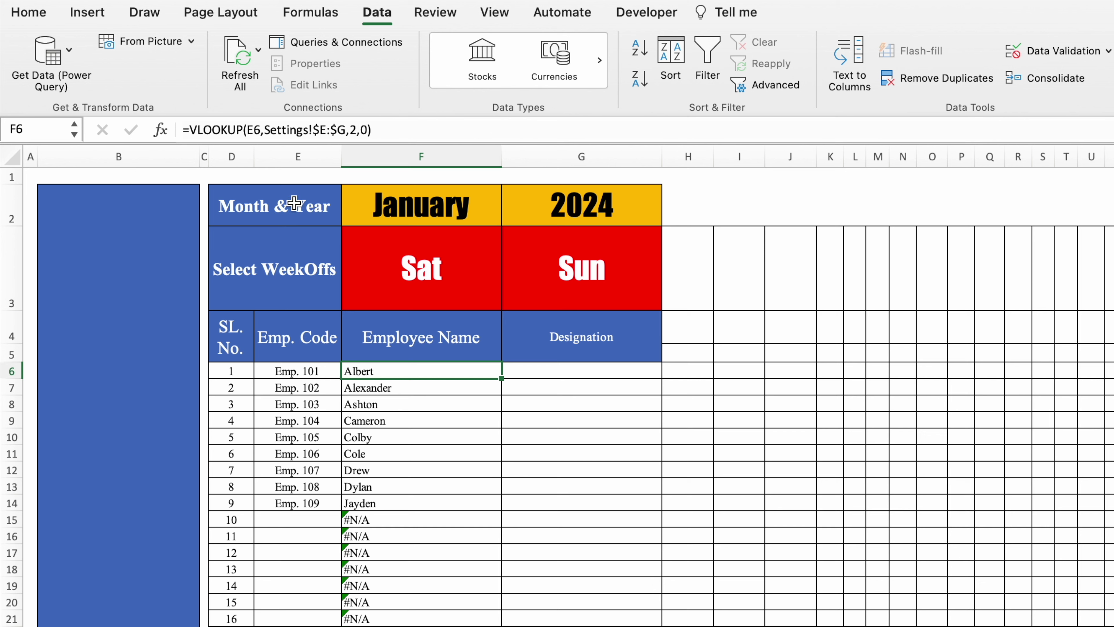
left_click(190, 130)
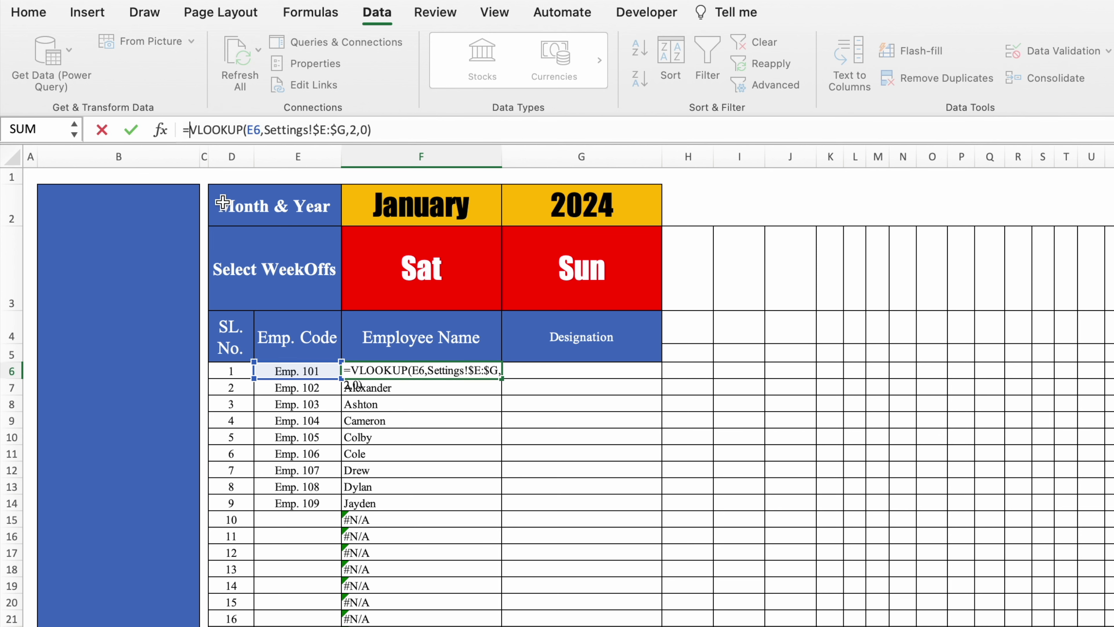
type("iferror")
key("Tab")
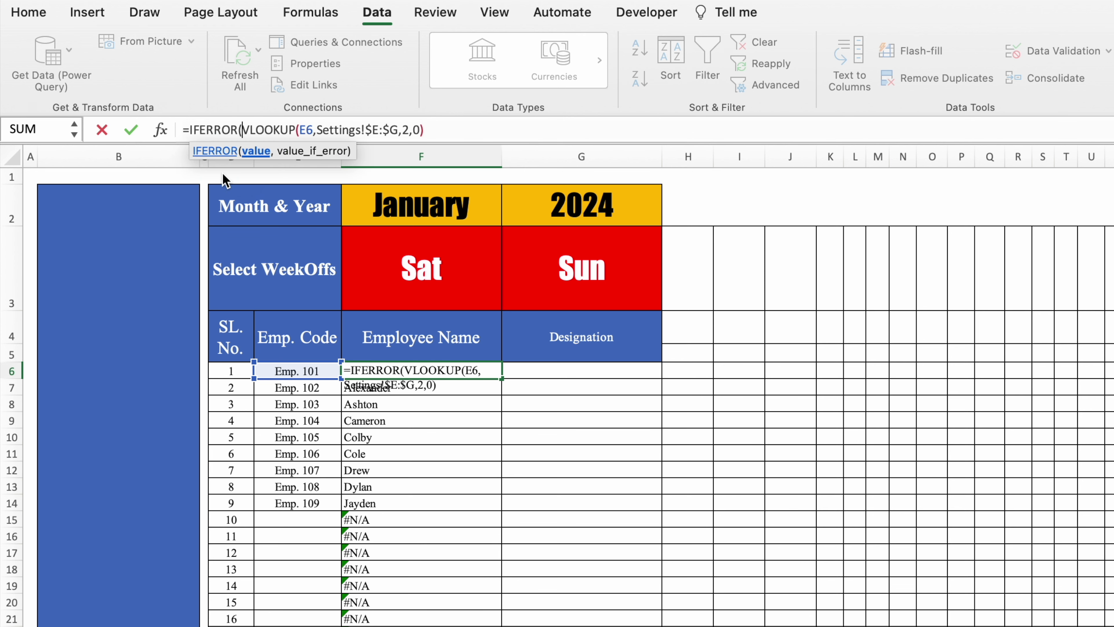
left_click(456, 130)
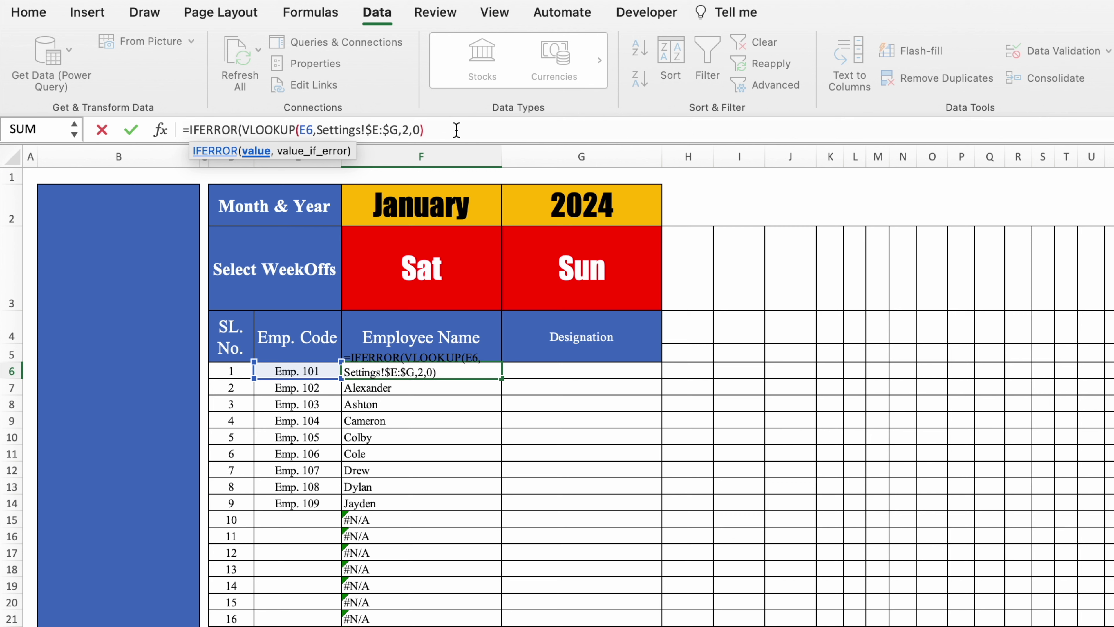
type(",\"\"")
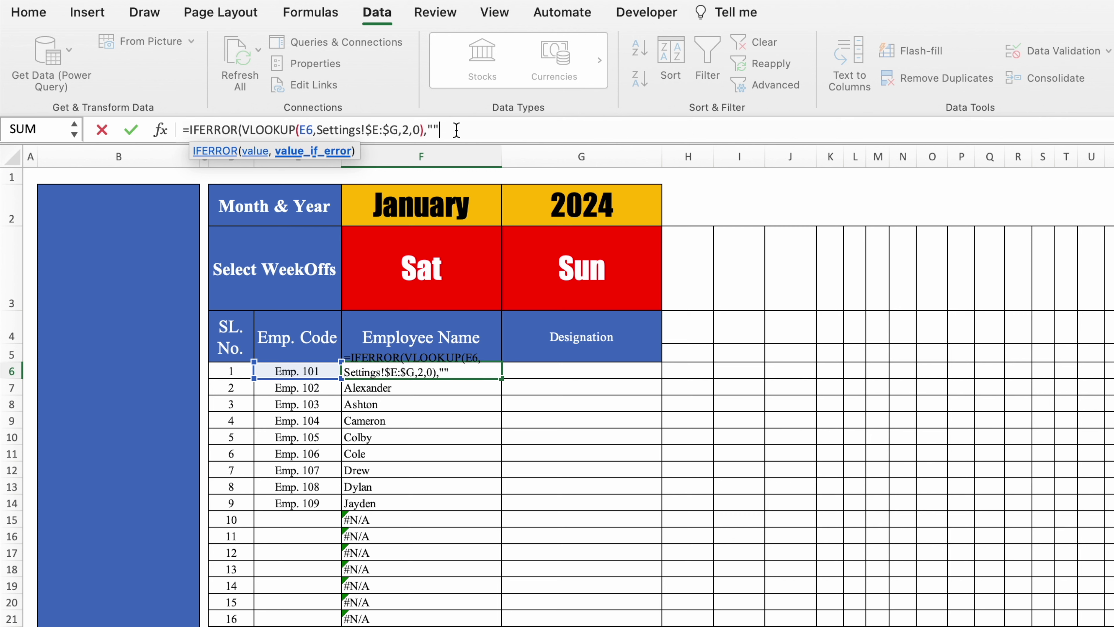
type(")")
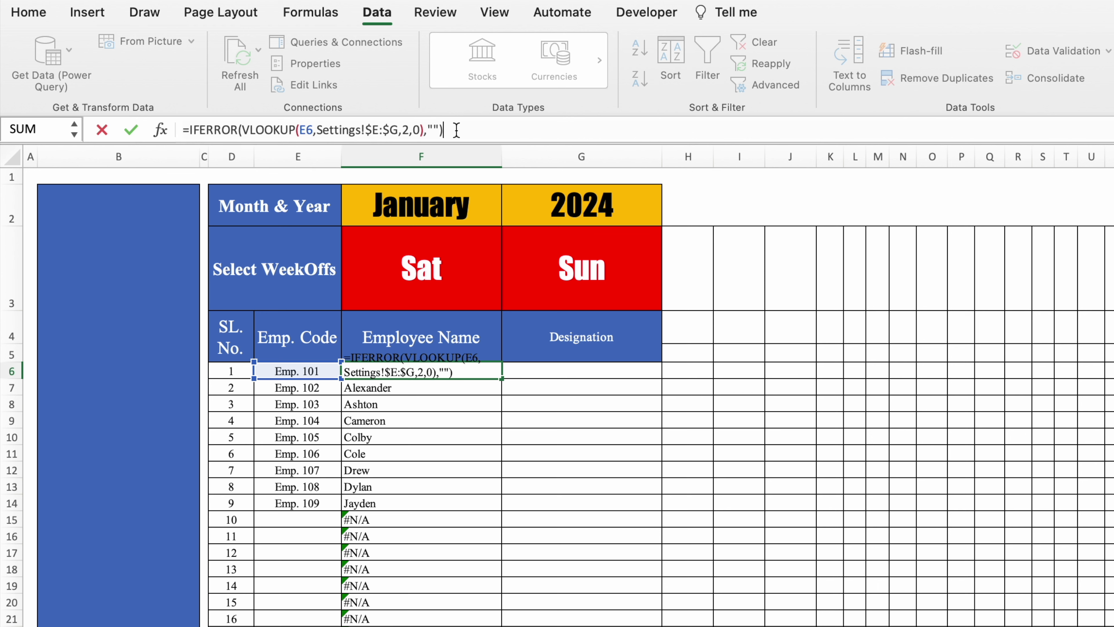
key("Return")
Fill the IFERROR formula from F6 down the Employee Name column
left_click(456, 371)
left_click_drag(503, 381, 500, 625)
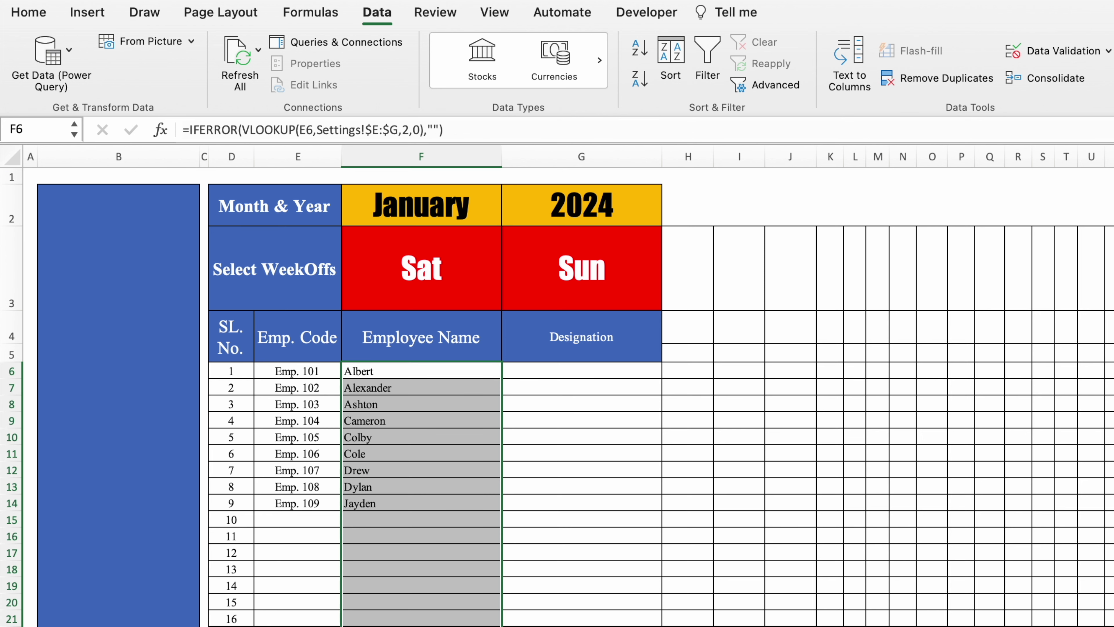
left_click(452, 519)
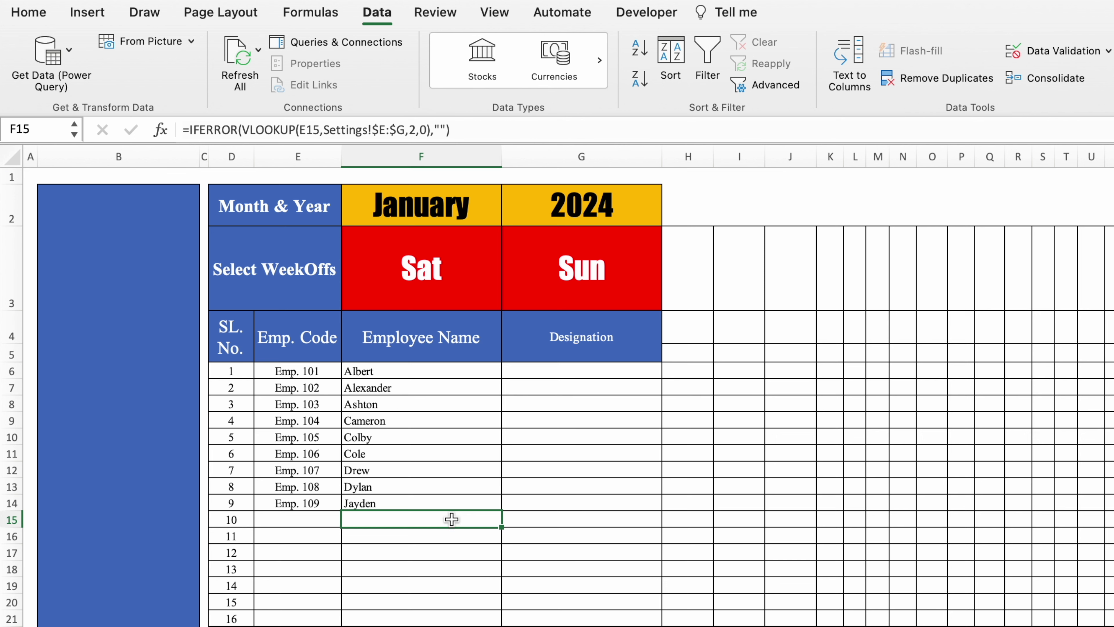
Start an XLOOKUP formula in G6, the first Designation cell, with the employee code in E6 as lookup value
left_click(599, 368)
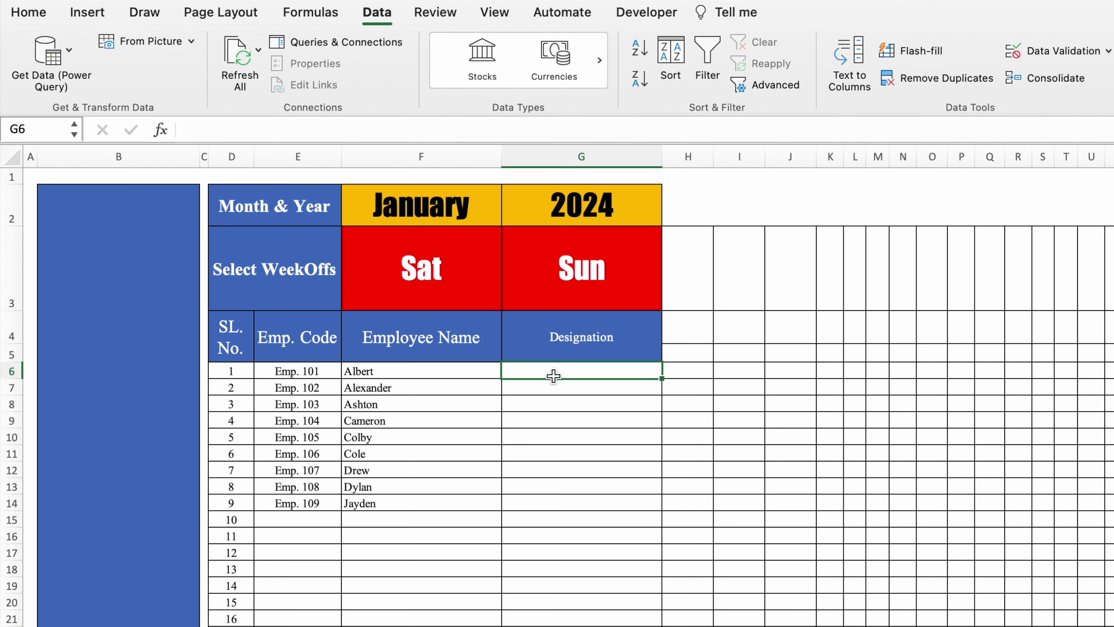
type("=")
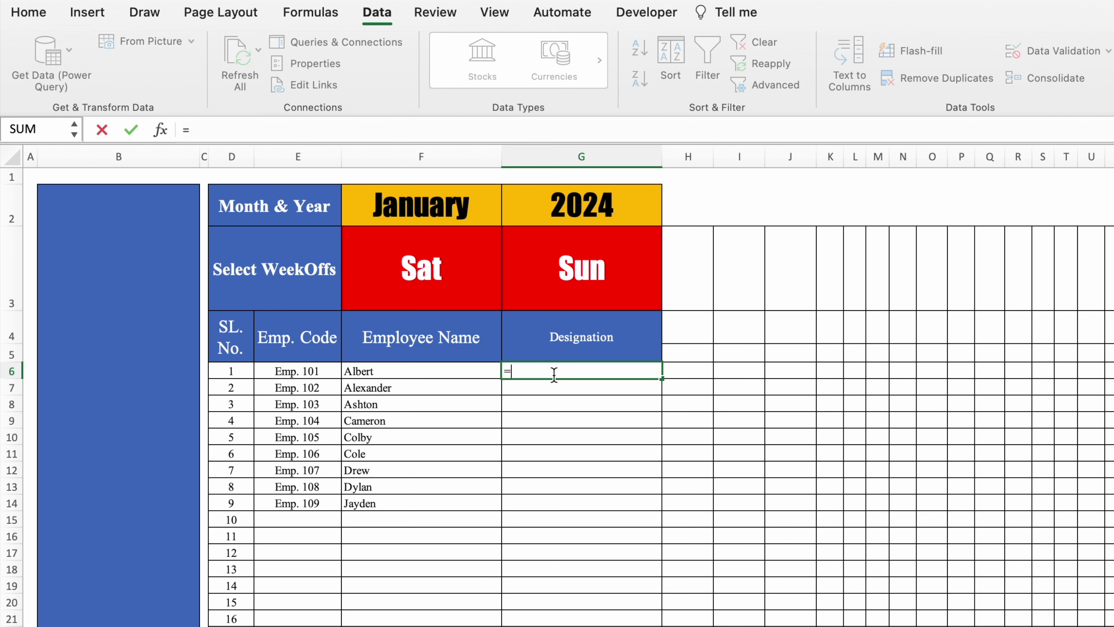
type("xlo")
double_click(532, 410)
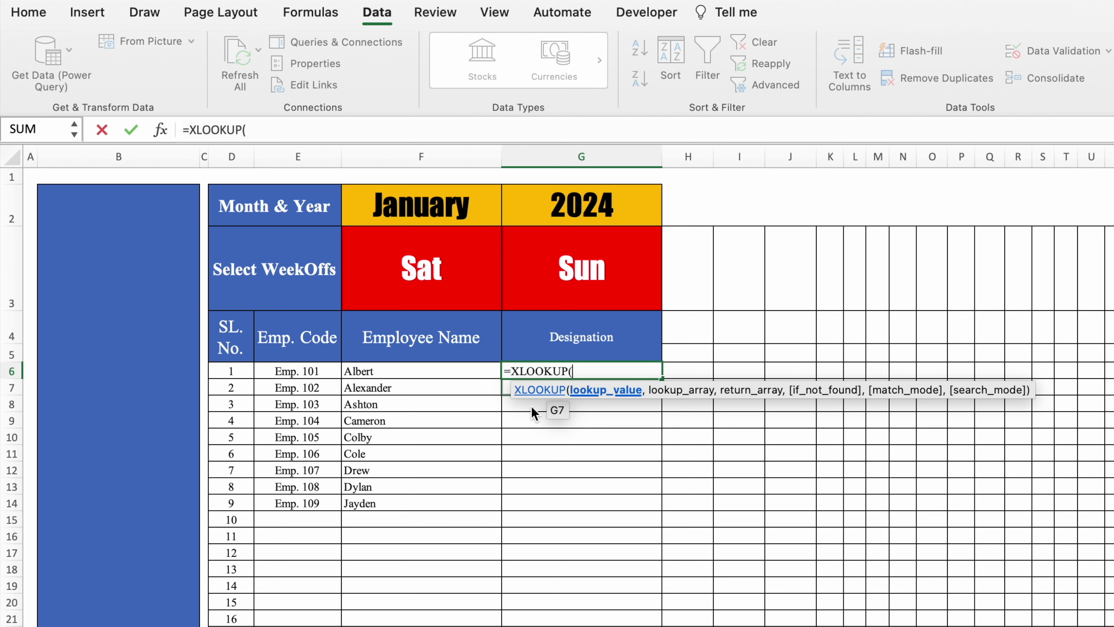
left_click(320, 369)
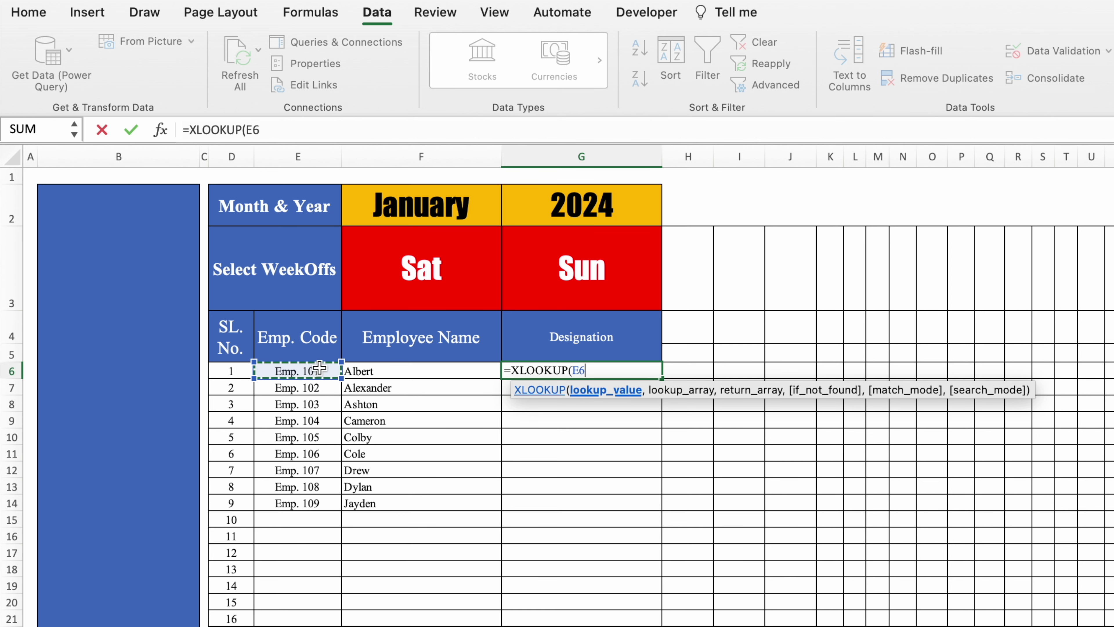
type(",")
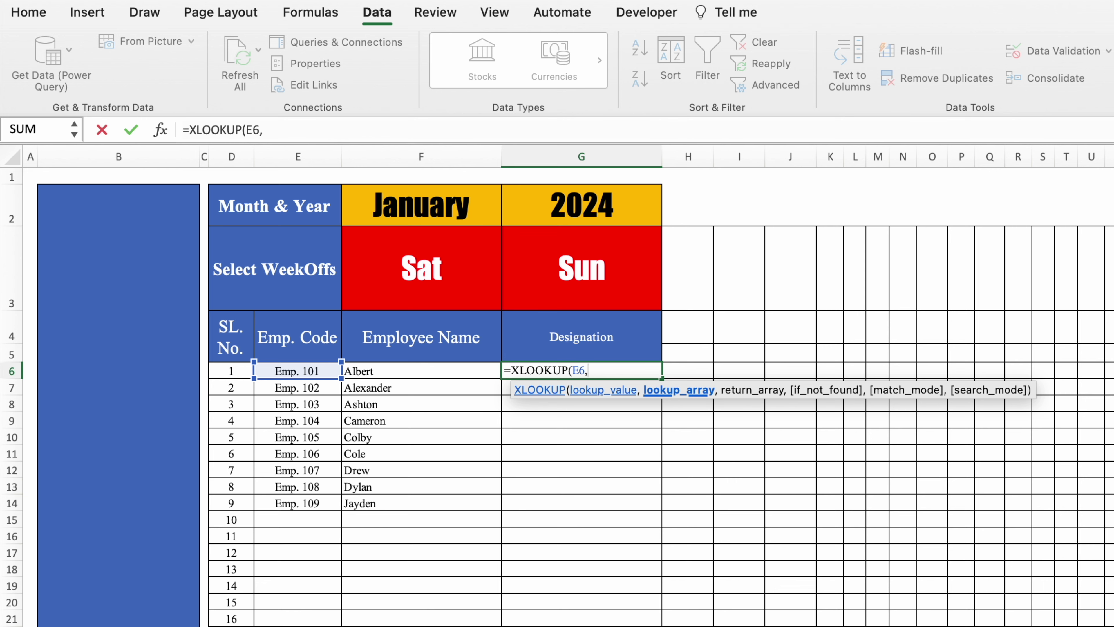
Complete the XLOOKUP with Settings!$K:$K as the lookup array and Settings!$J:$J as the return array
key("ctrl+Page_Down")
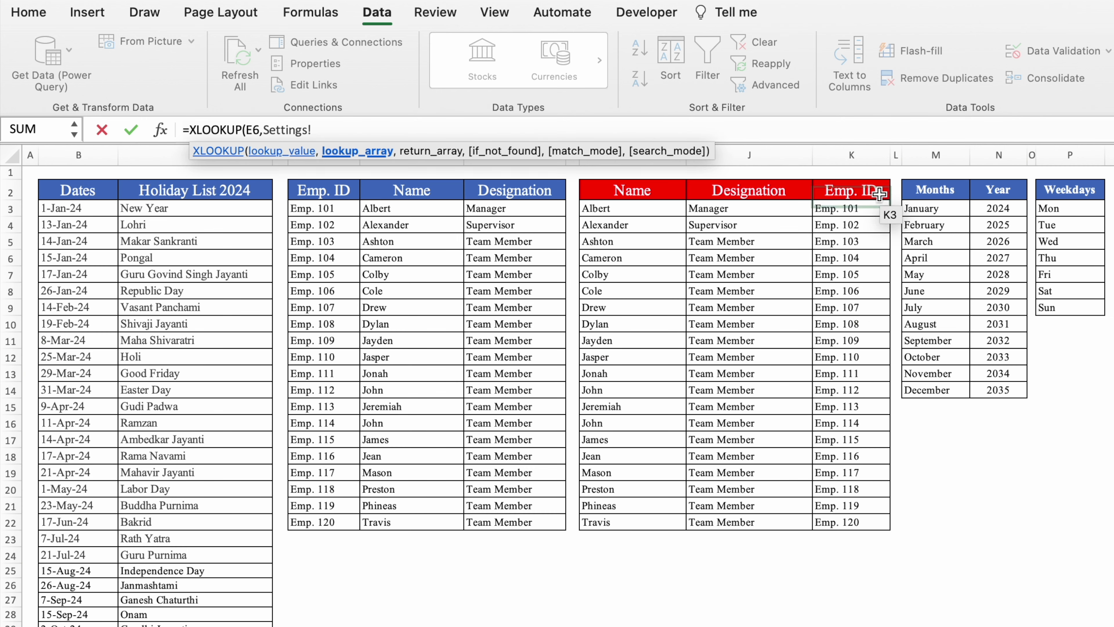
left_click(869, 155)
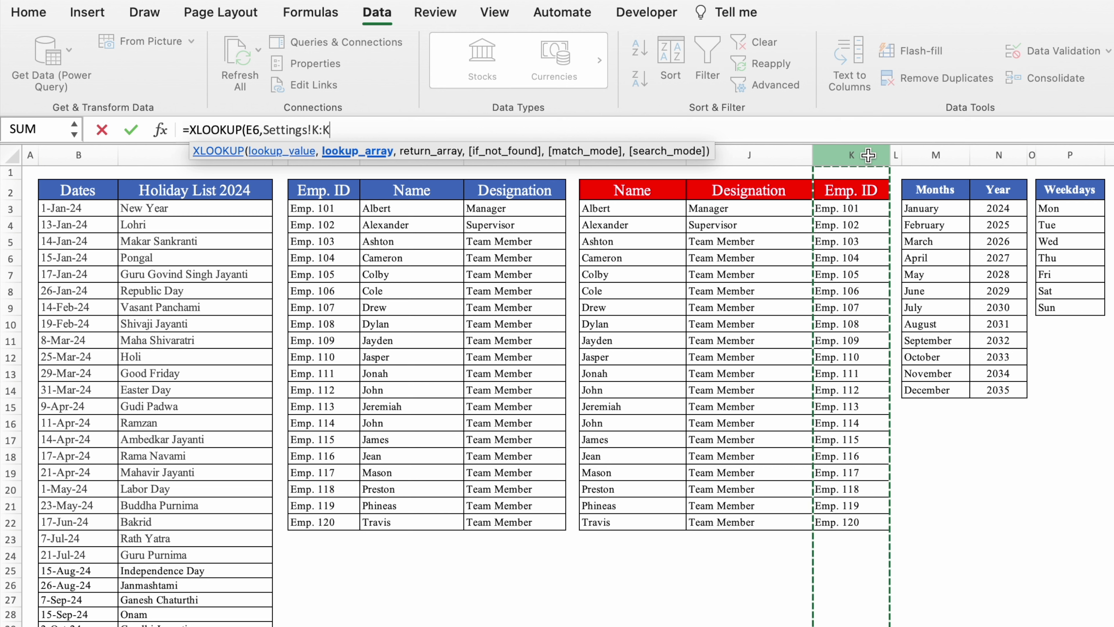
key("F4")
type(",")
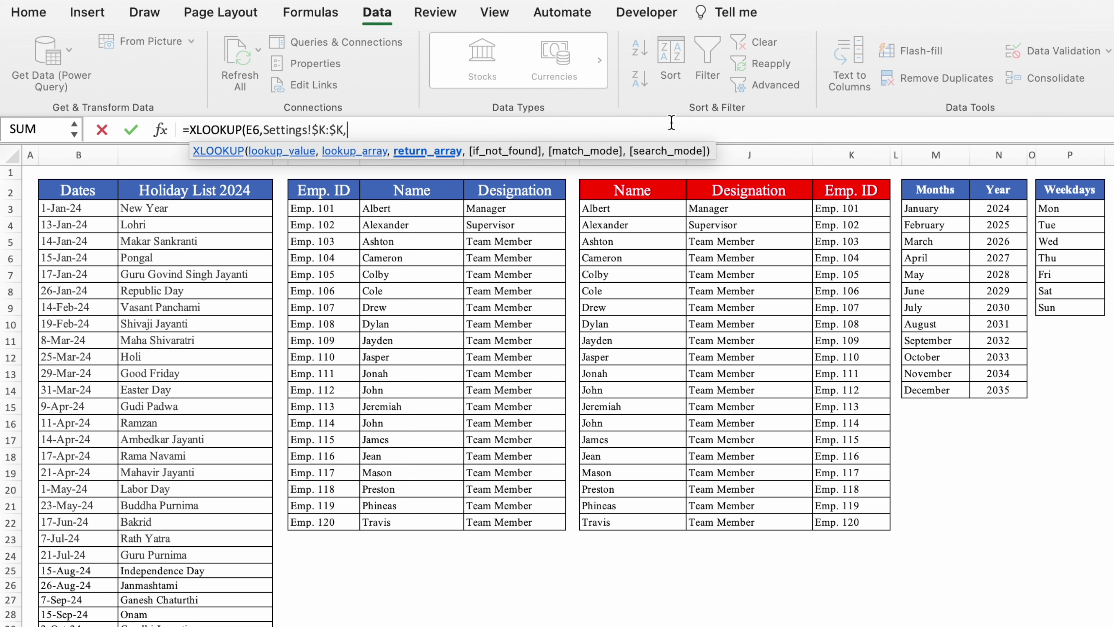
left_click(757, 158)
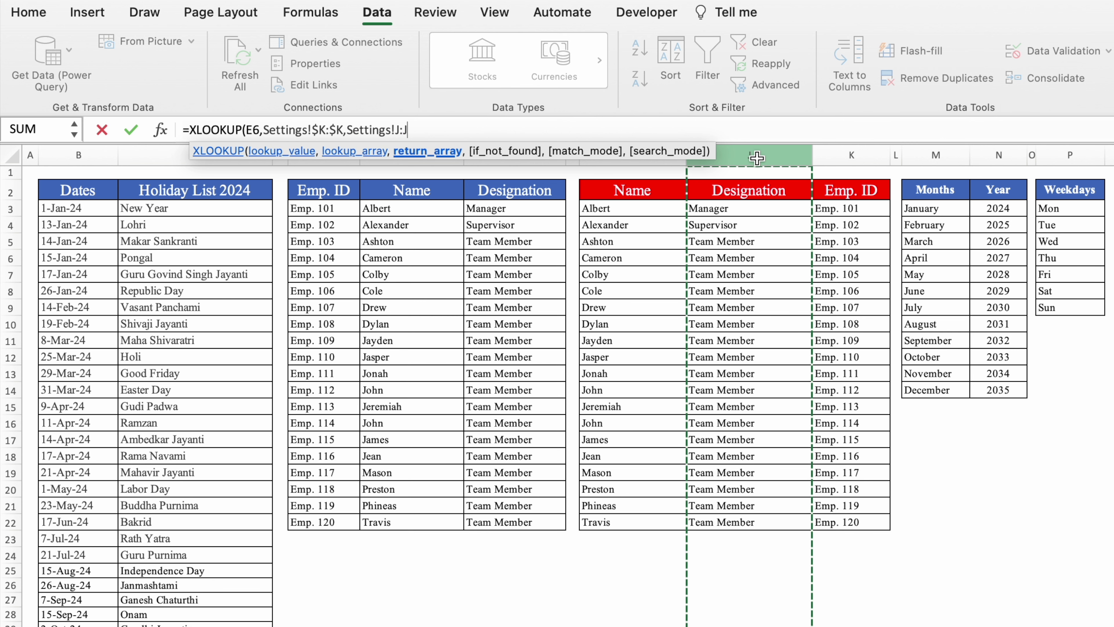
key("F4")
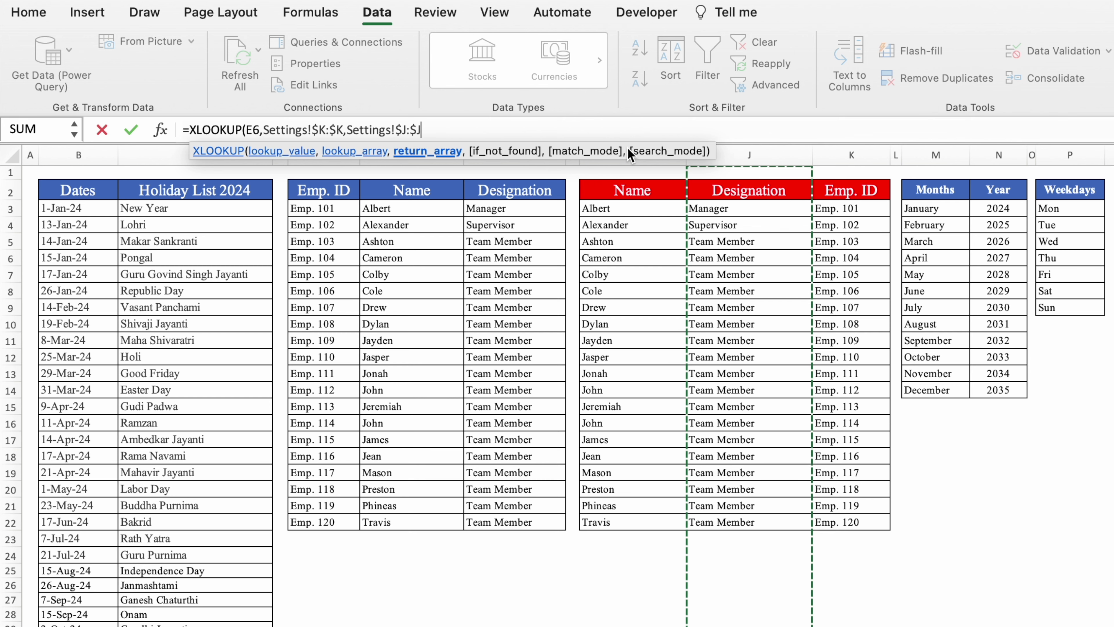
type(")")
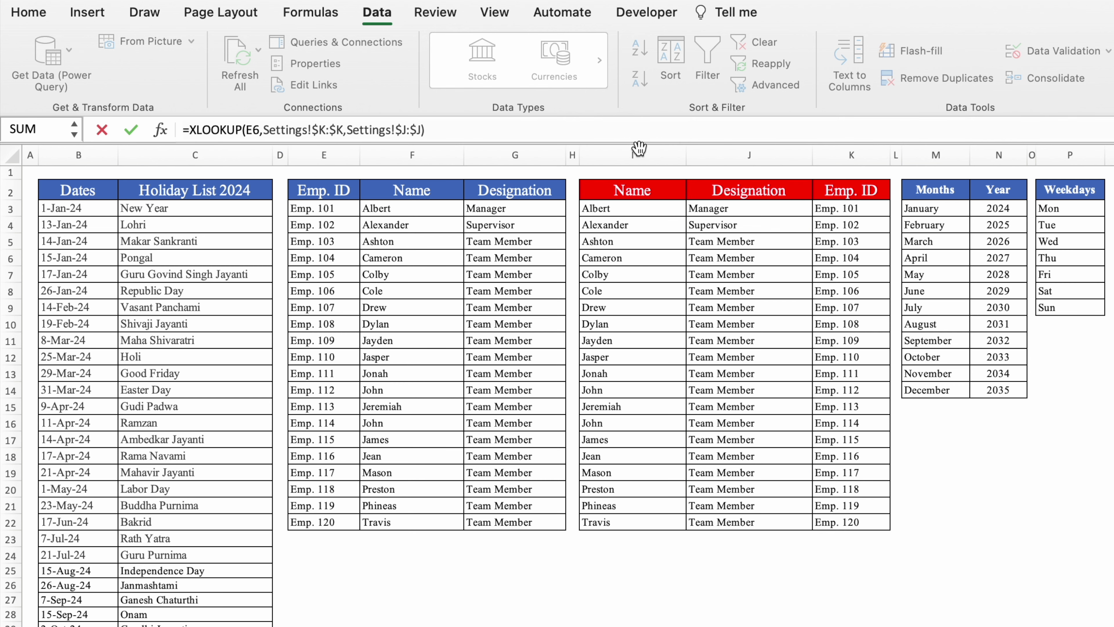
key("Return")
Fill the XLOOKUP formula from G6 down the Designation column and check the rows without an employee code
left_click(588, 373)
left_click_drag(661, 379, 658, 623)
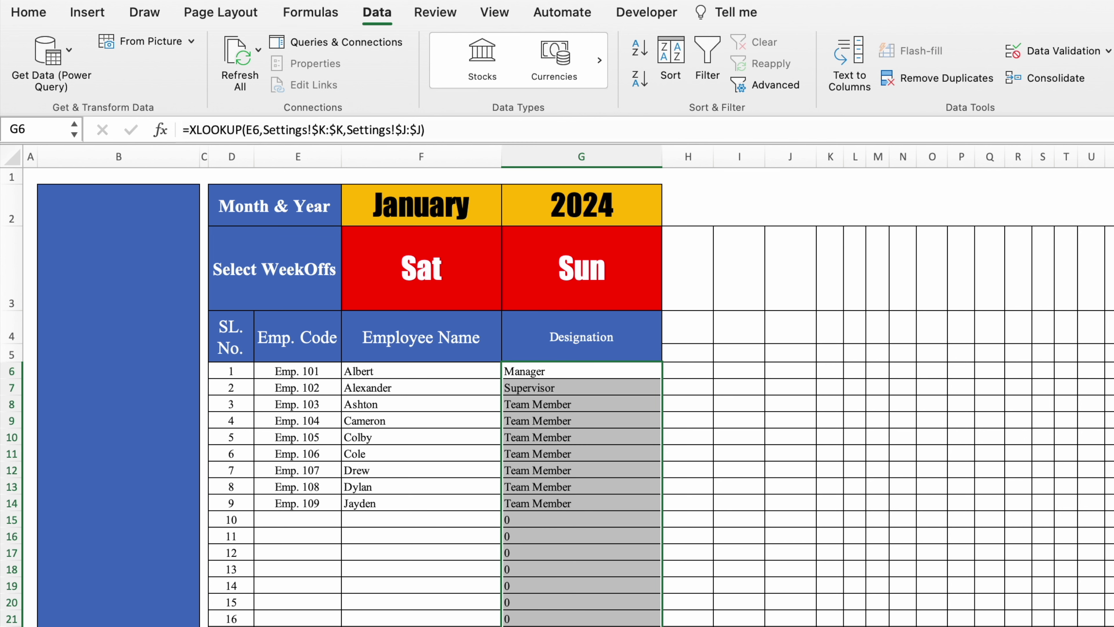
left_click(572, 521)
left_click(607, 540)
left_click(607, 552)
Enter =DATEVALUE("1"&F2&G2) in H4 to generate the first date of the selected month and year
left_click(695, 337)
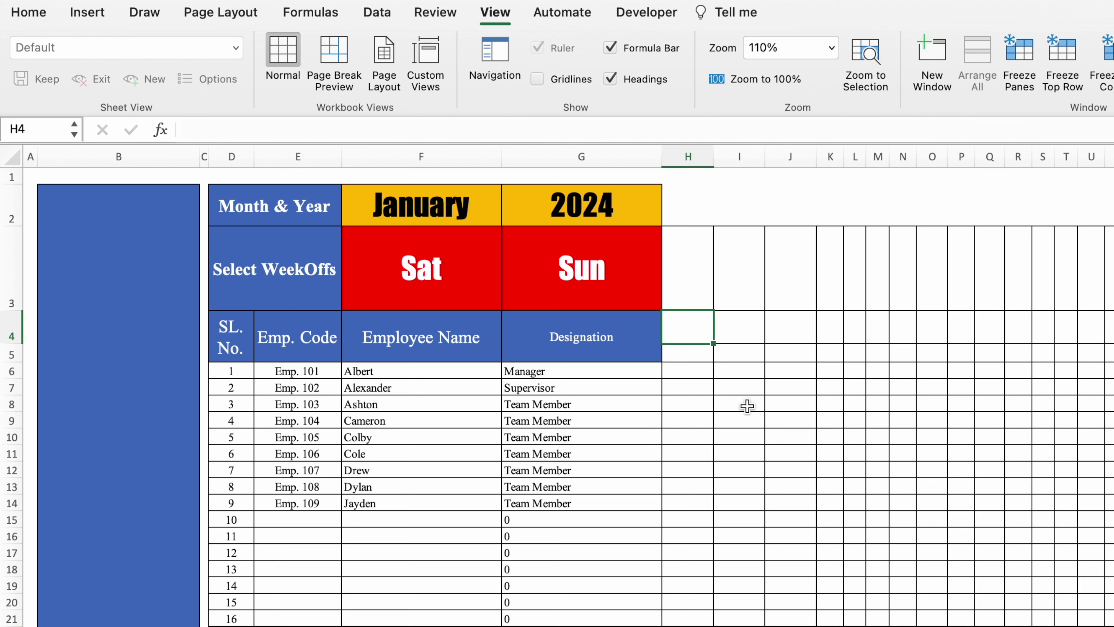
type("=")
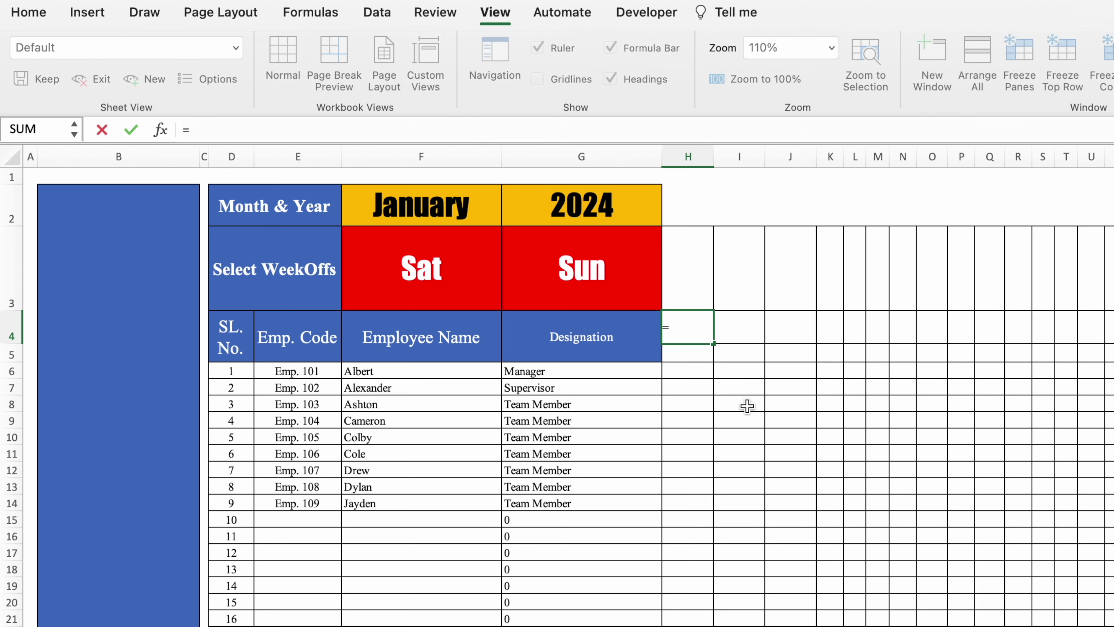
type("date")
double_click(729, 386)
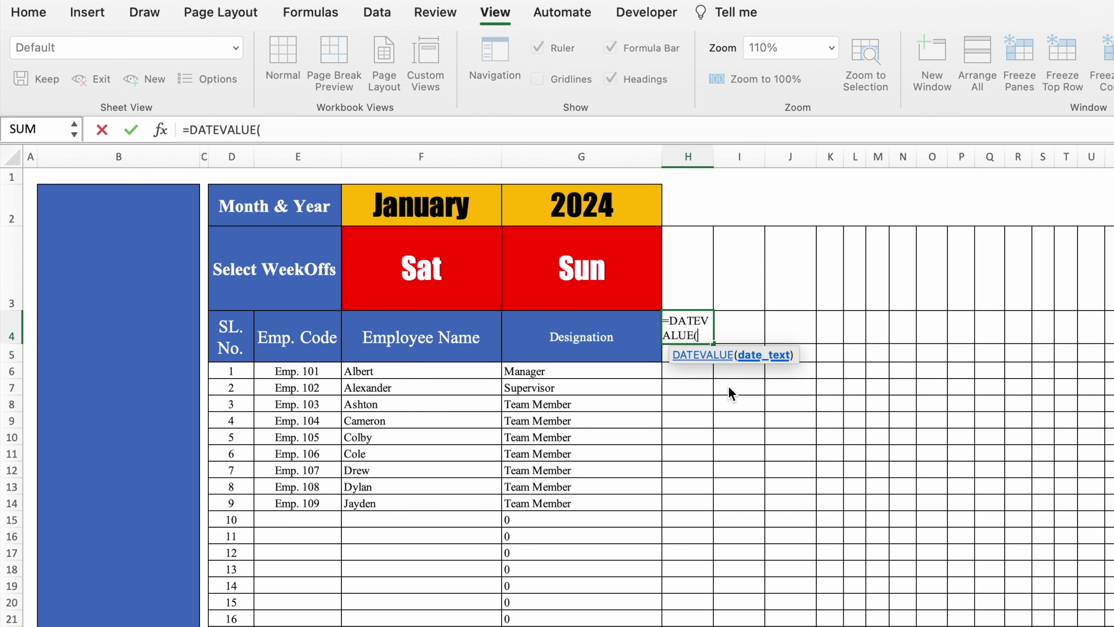
type("\"1\"&")
left_click(475, 210)
type("&")
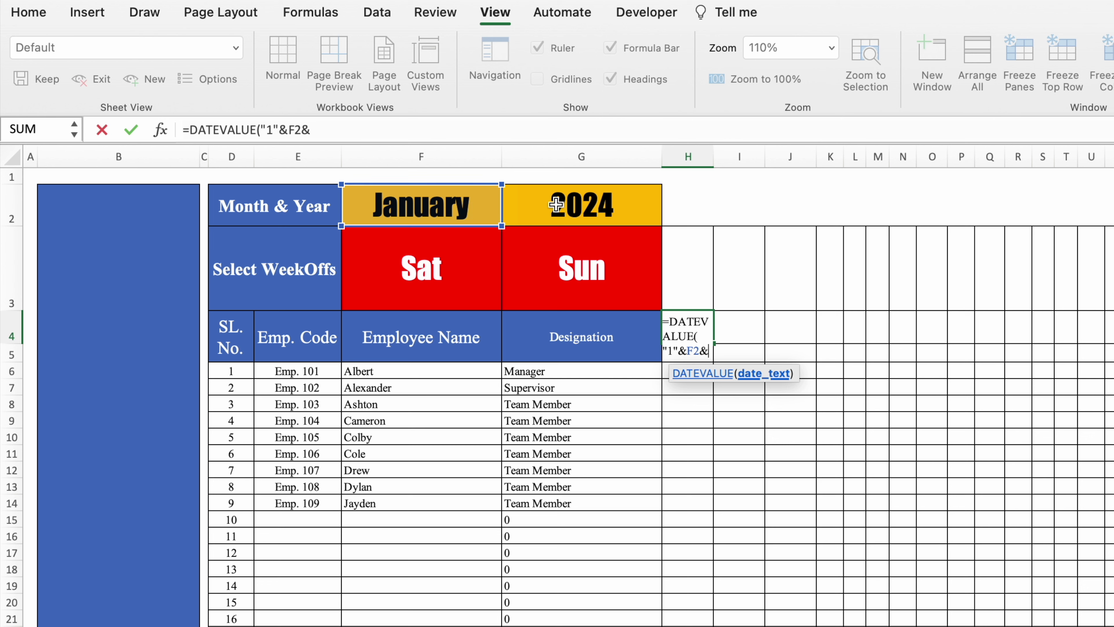
left_click(567, 203)
type(")")
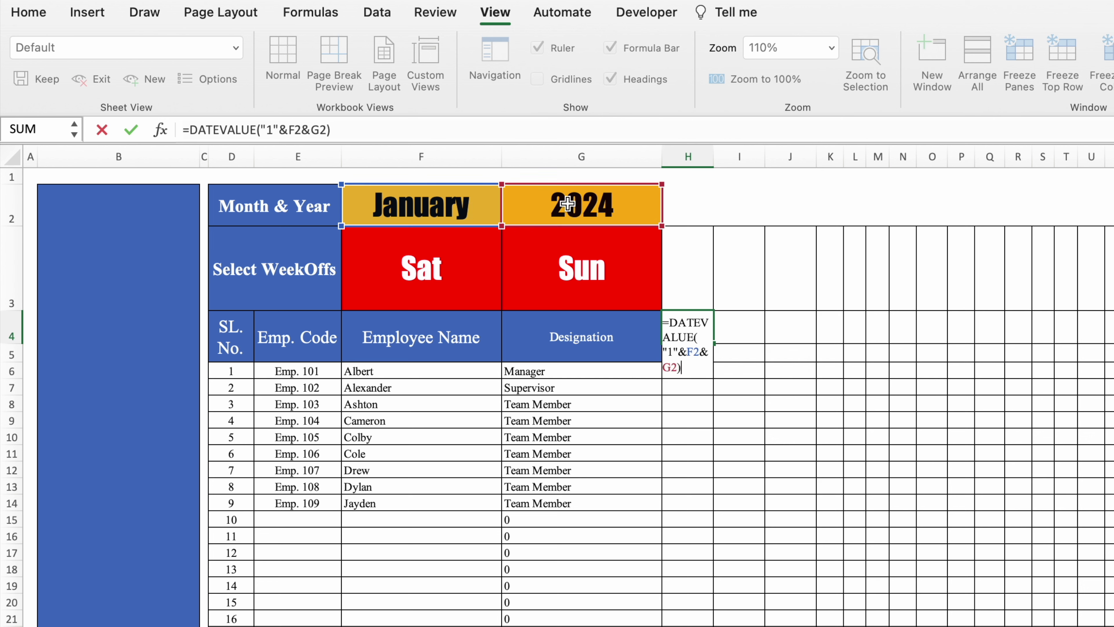
key("Return")
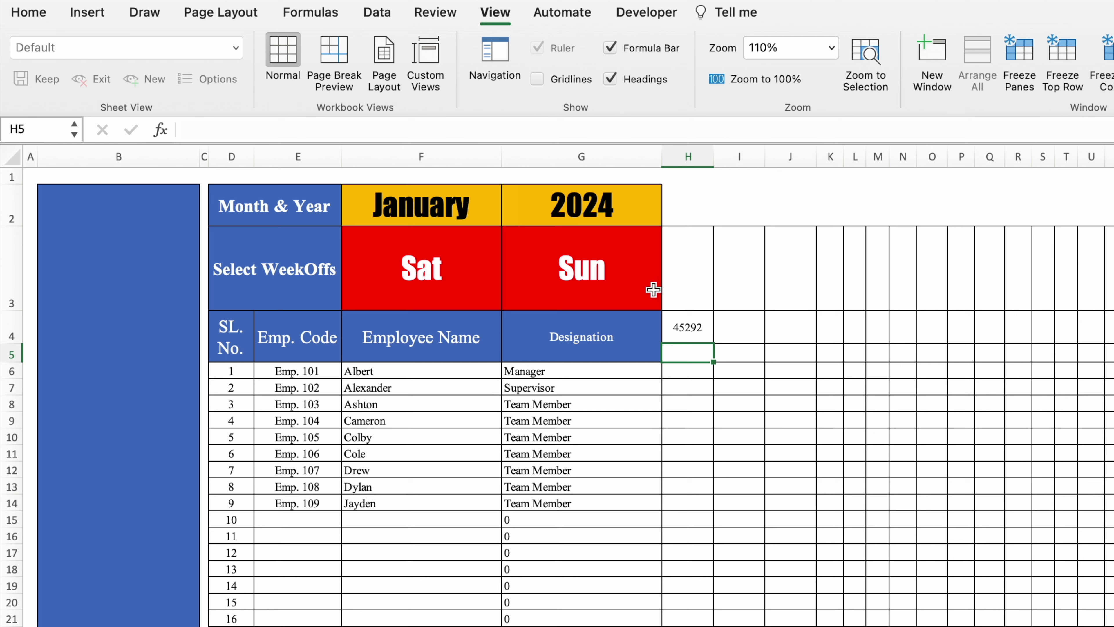
Format H4 as a date of the 14 March 2012 type and fit column H to its content
left_click(698, 327)
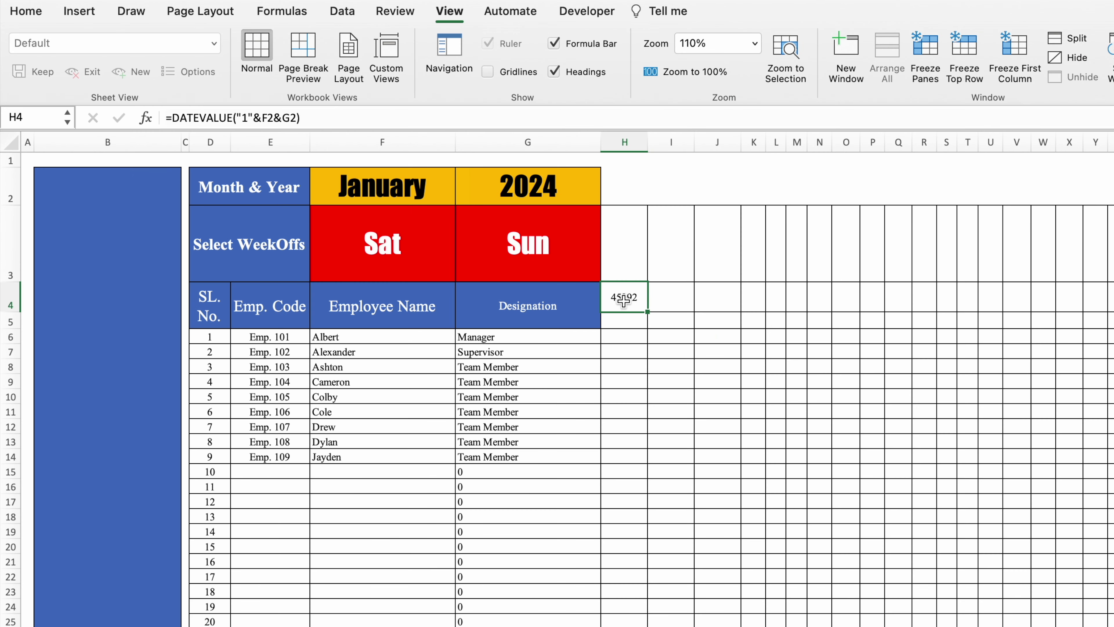
right_click(688, 334)
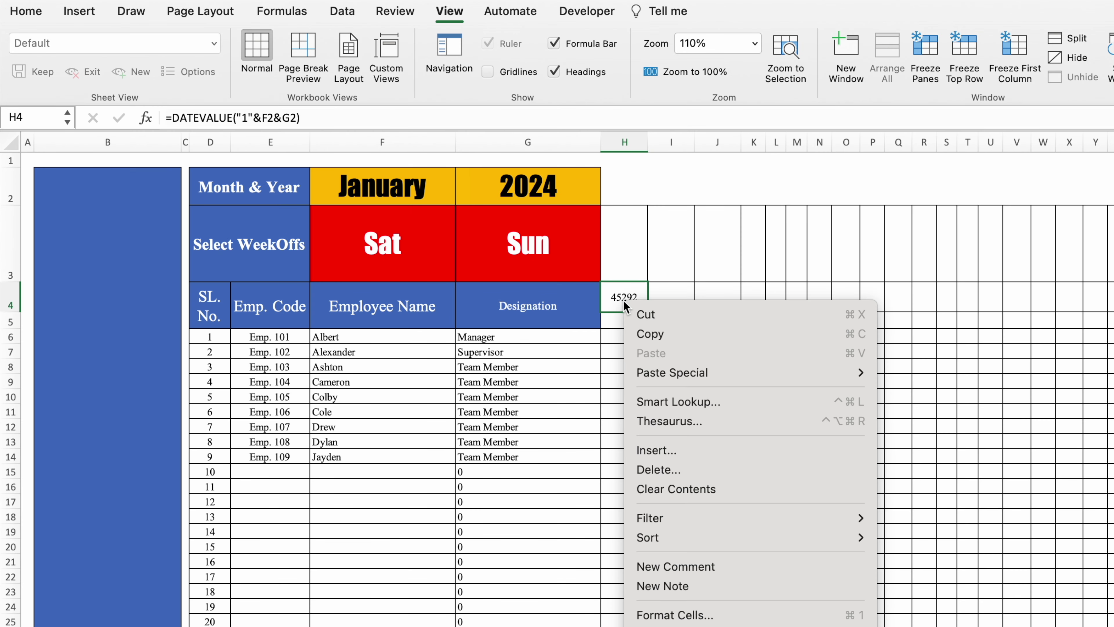
left_click(678, 615)
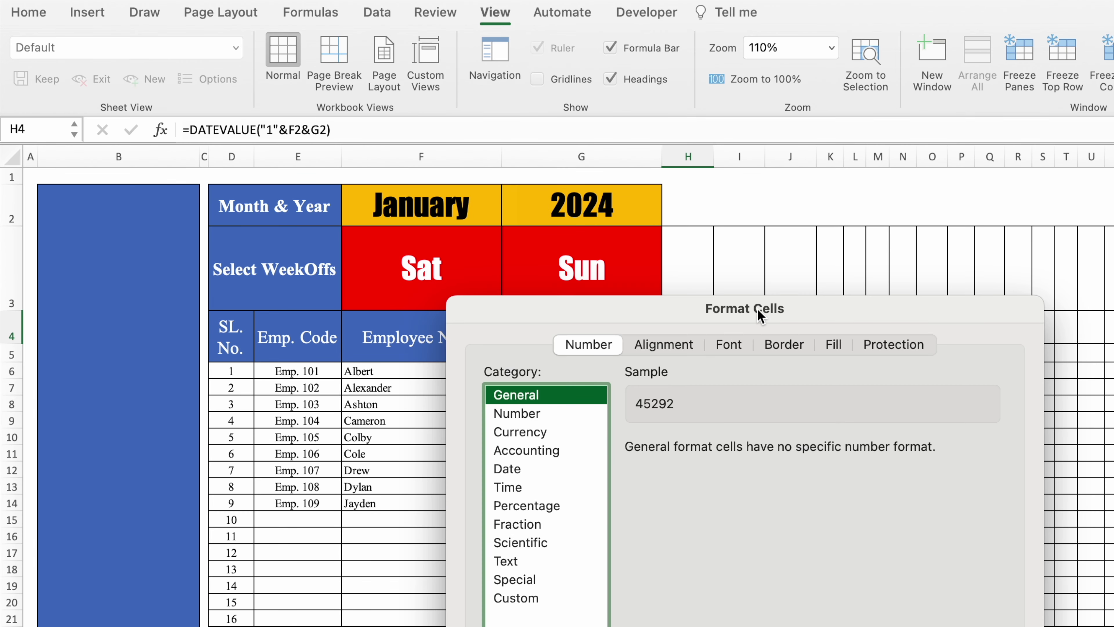
left_click_drag(761, 315, 672, 72)
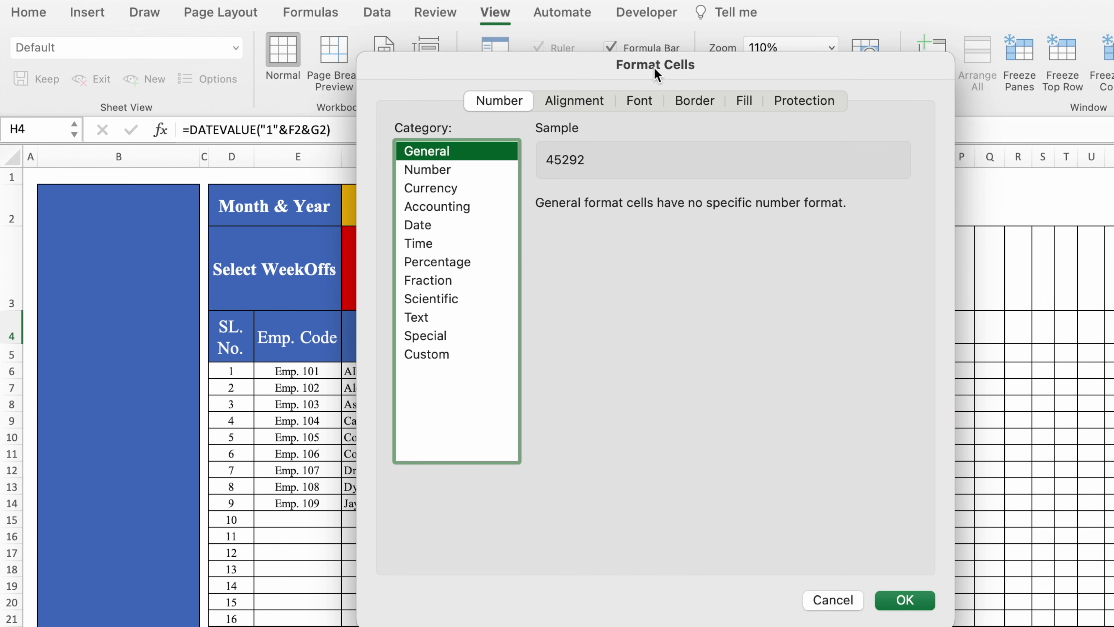
left_click(416, 225)
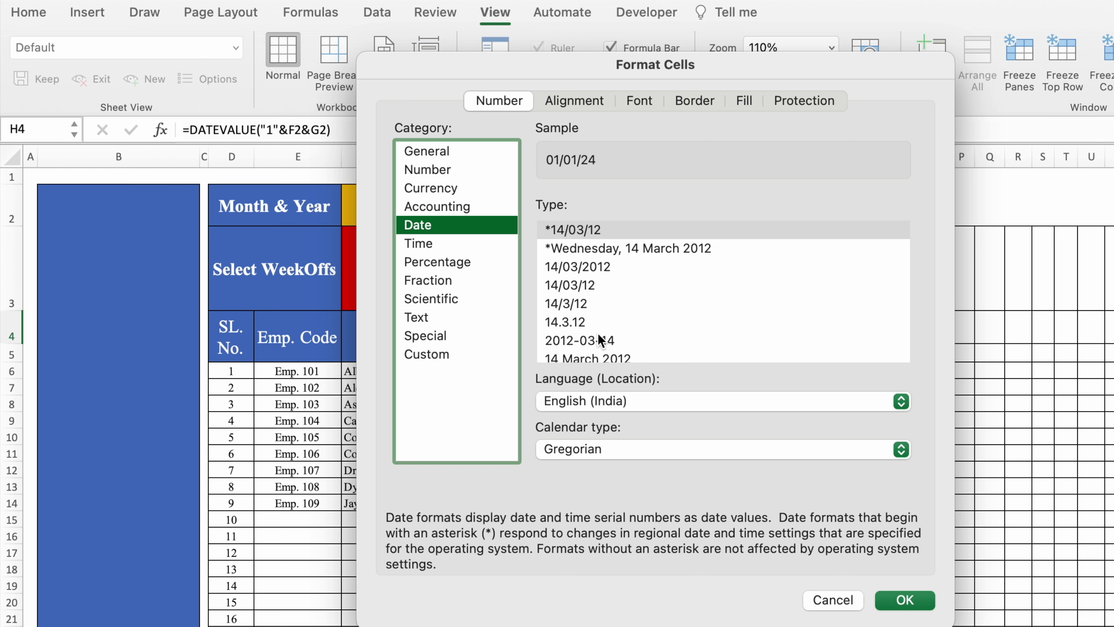
left_click(581, 337)
key("Down")
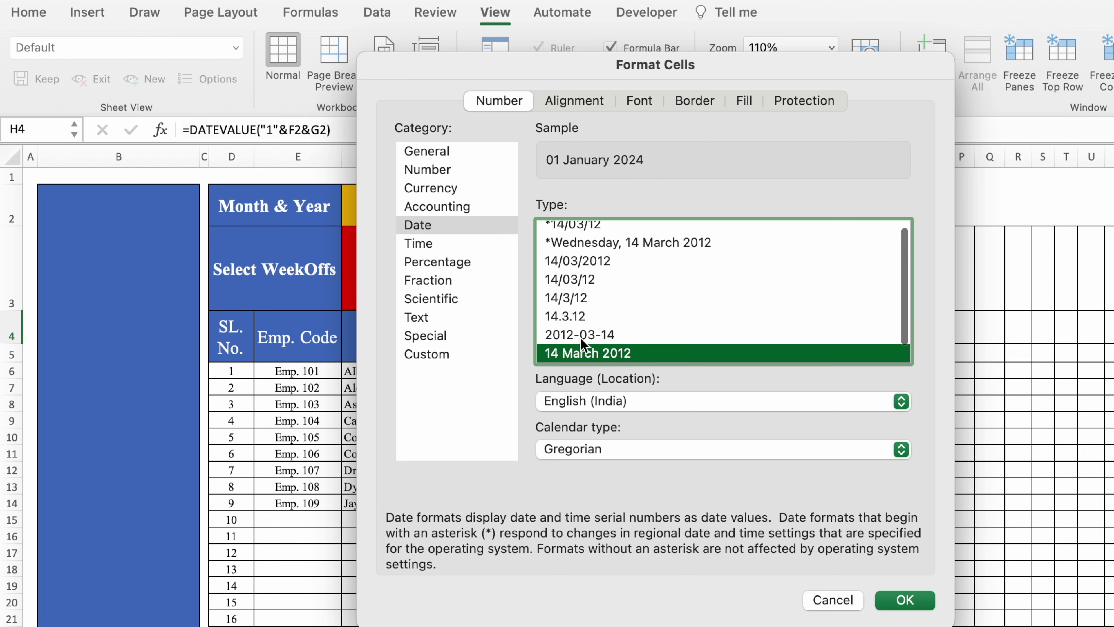
left_click(905, 598)
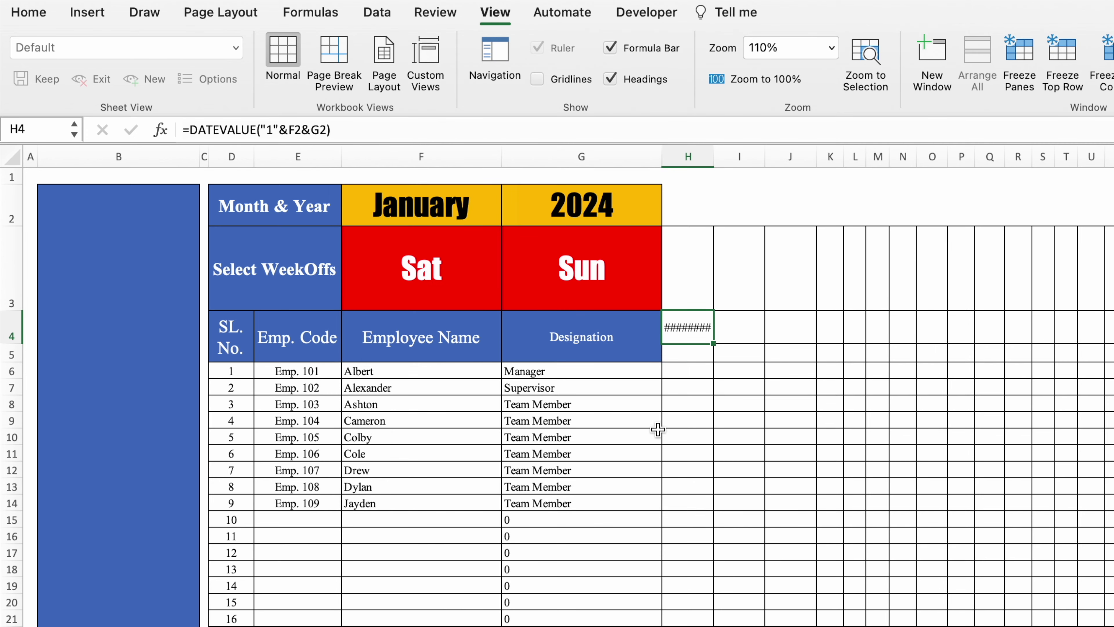
double_click(713, 154)
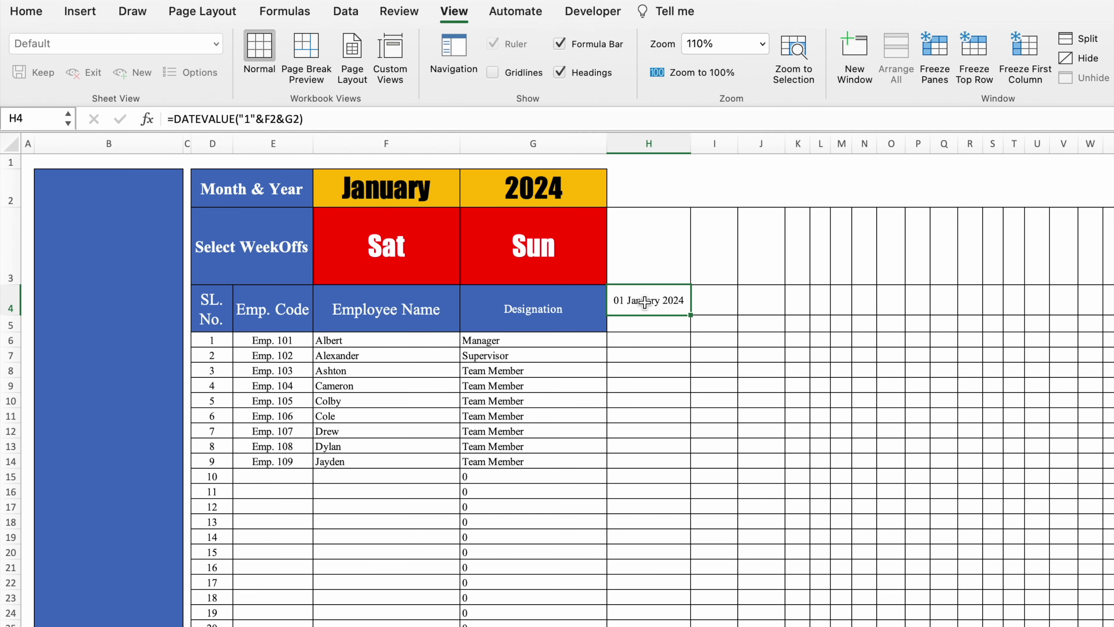
Apply the custom number format DD to H4:N4 in the date header row
left_click_drag(699, 326, 938, 327)
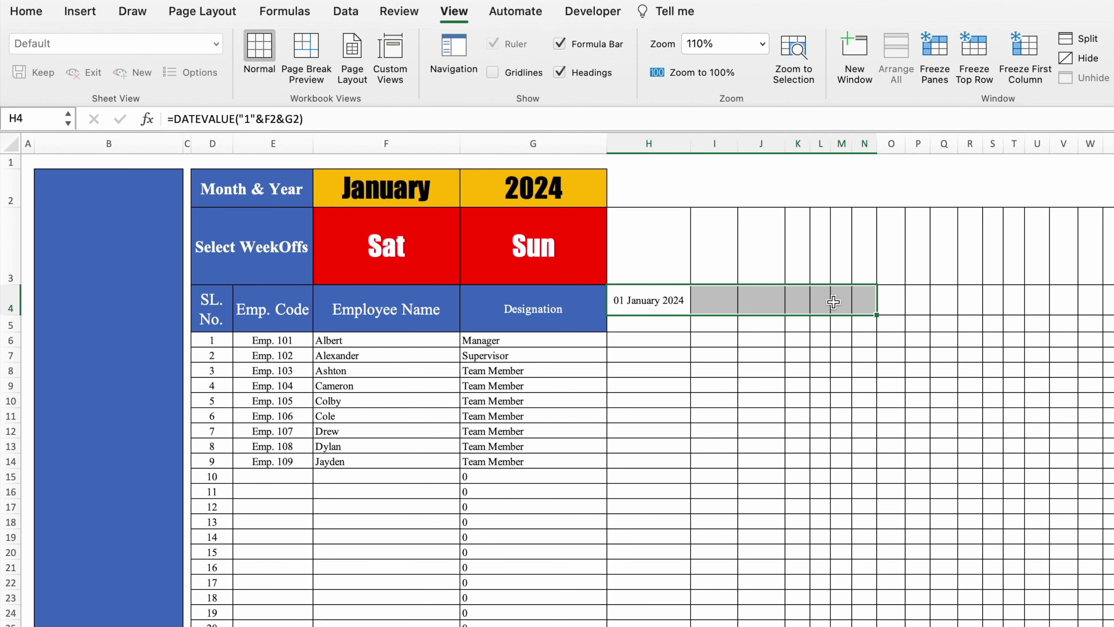
right_click(667, 296)
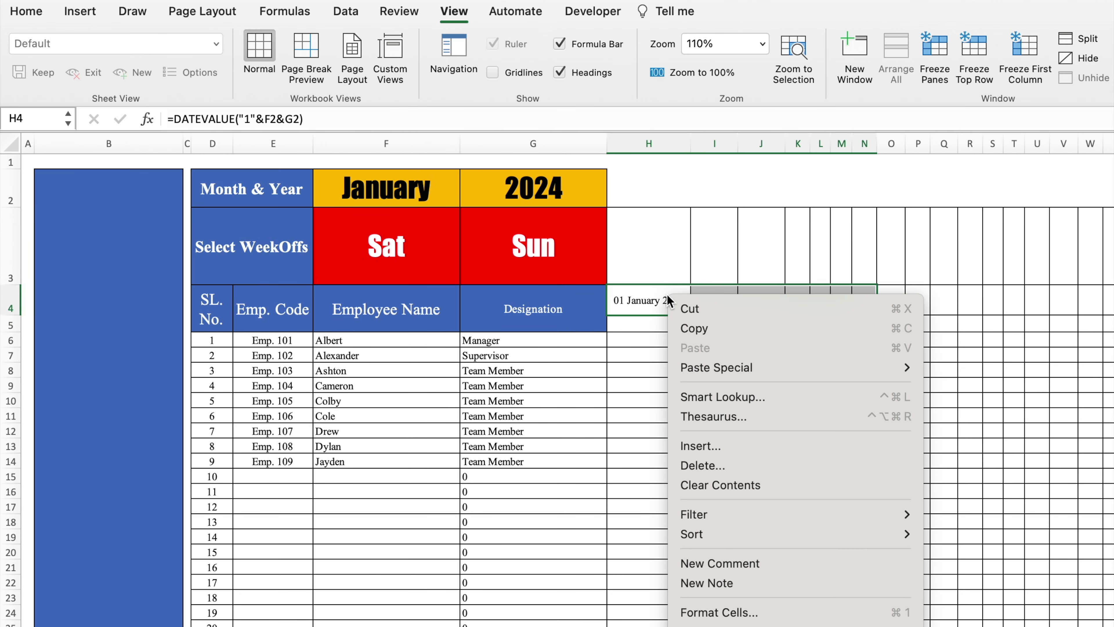
left_click(752, 612)
key("super+a")
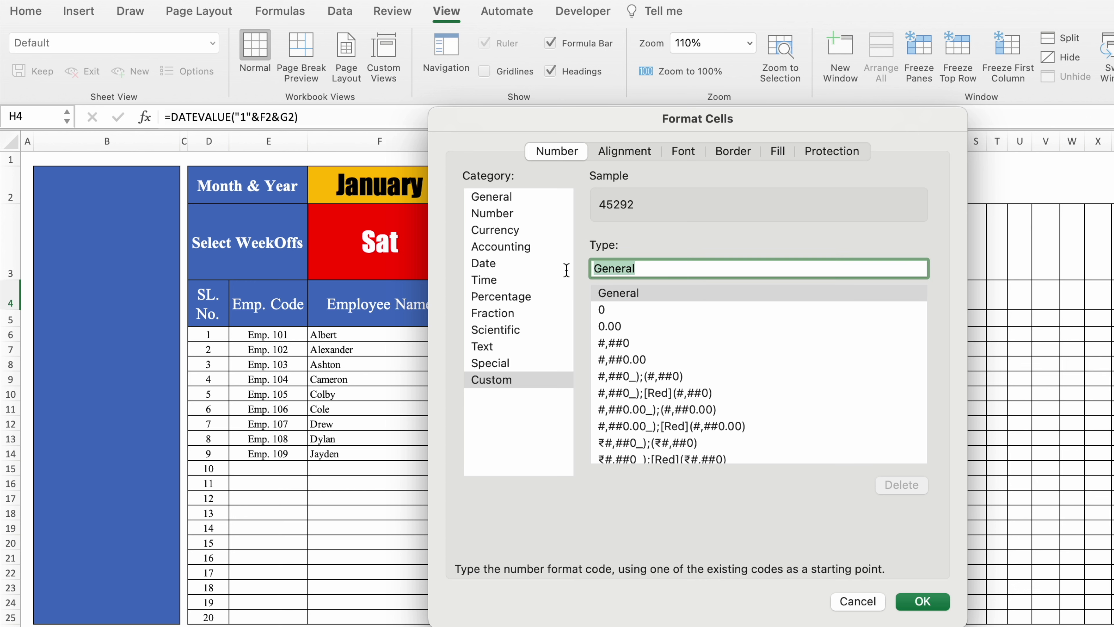
key("BackSpace")
type("DD")
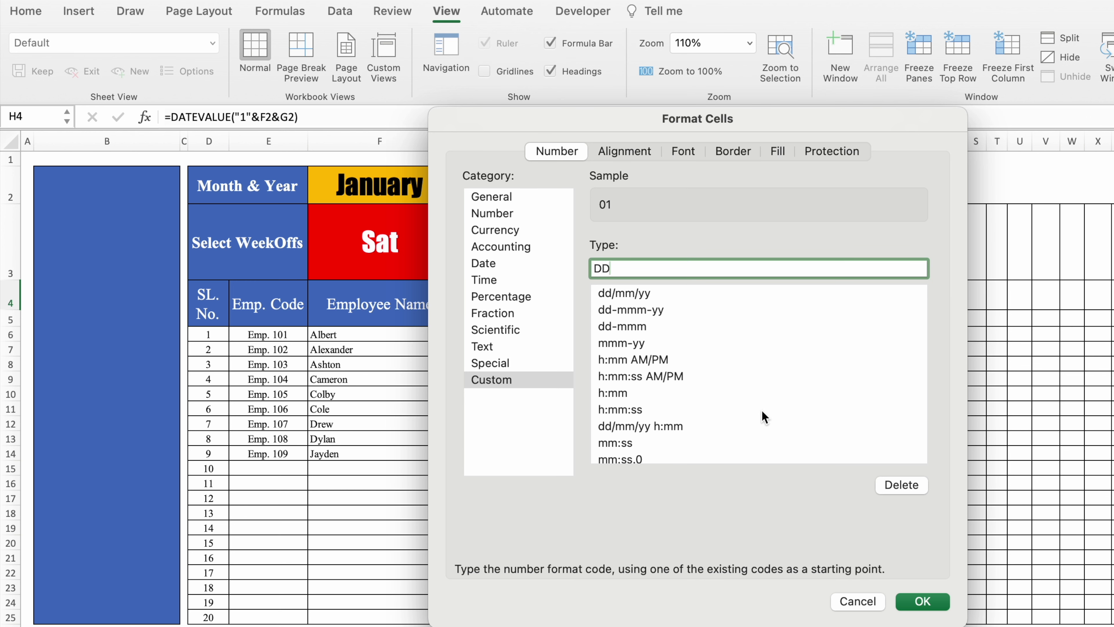
left_click(923, 604)
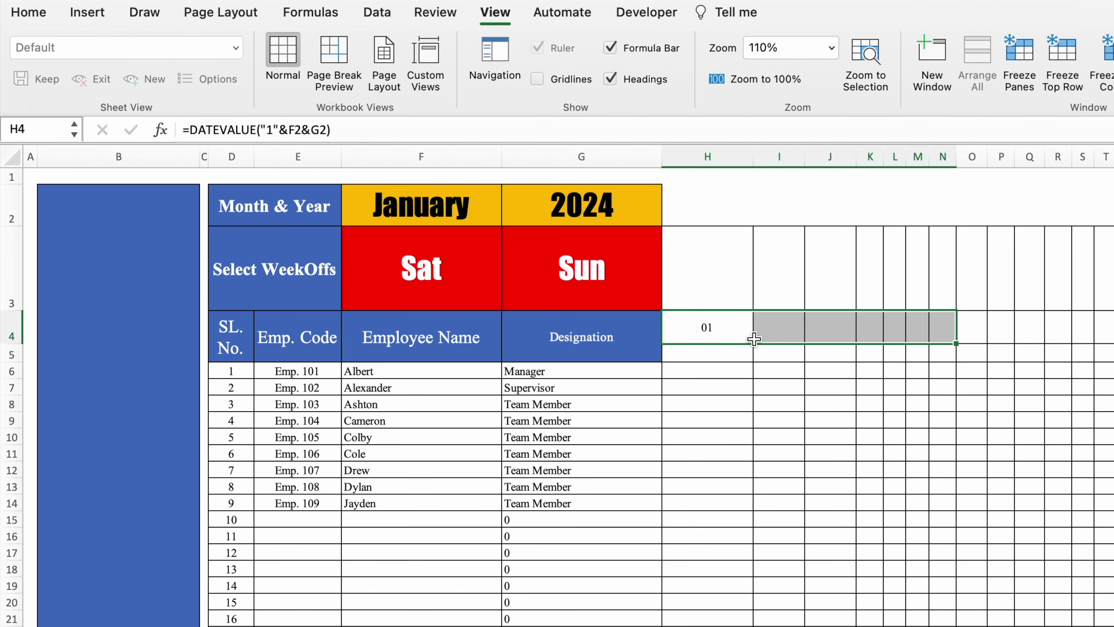
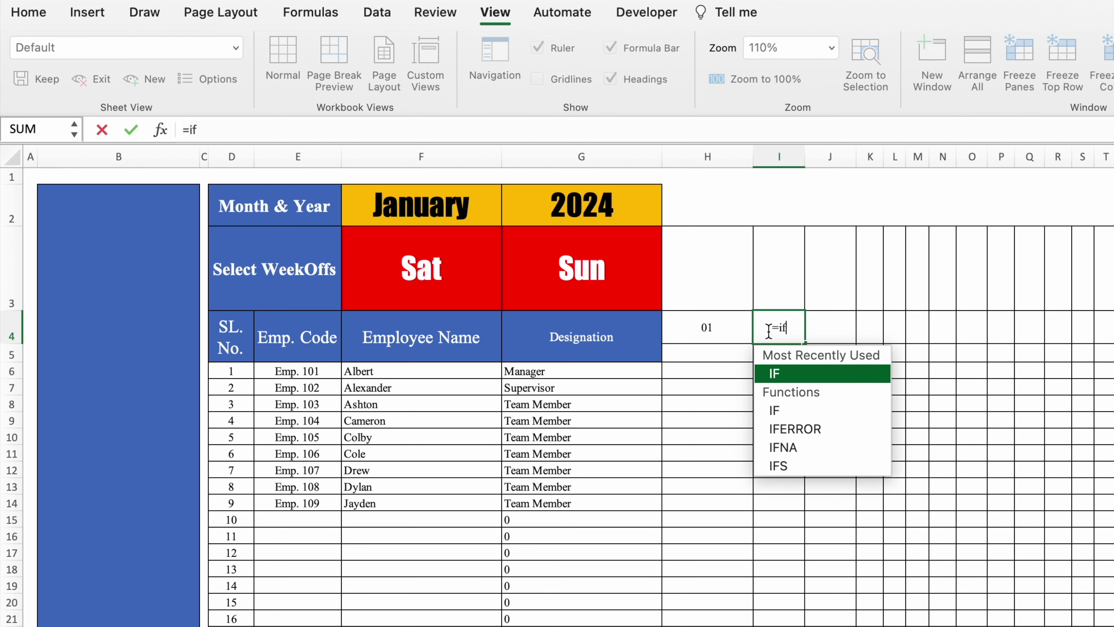
Start an IF formula in I4 with the logical test H4<EOMONTH($H$4,0)
double_click(805, 372)
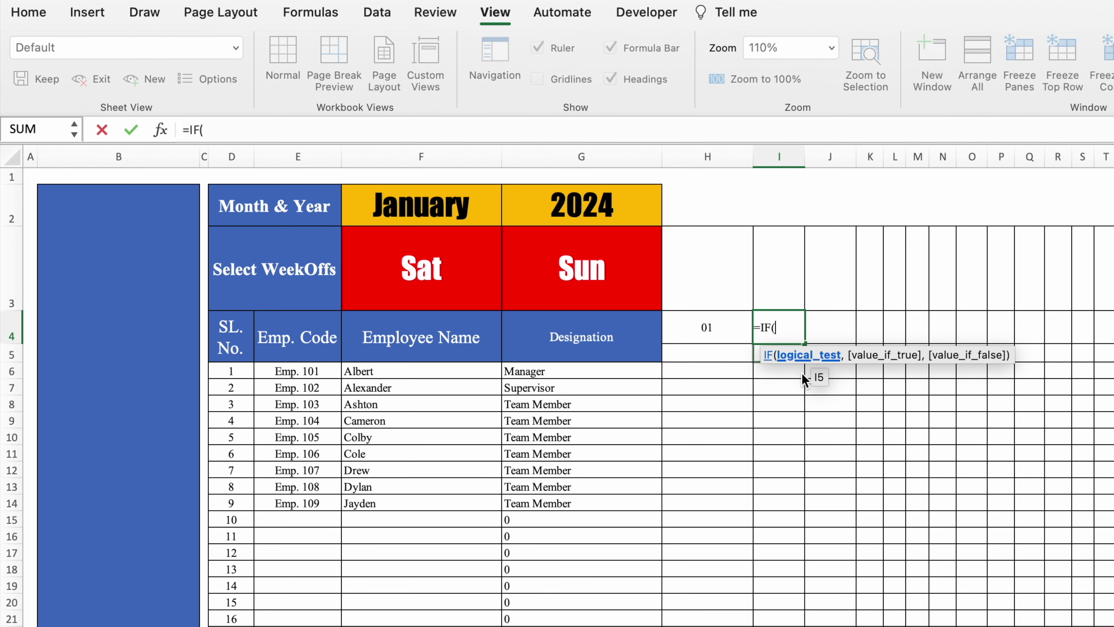
left_click(708, 327)
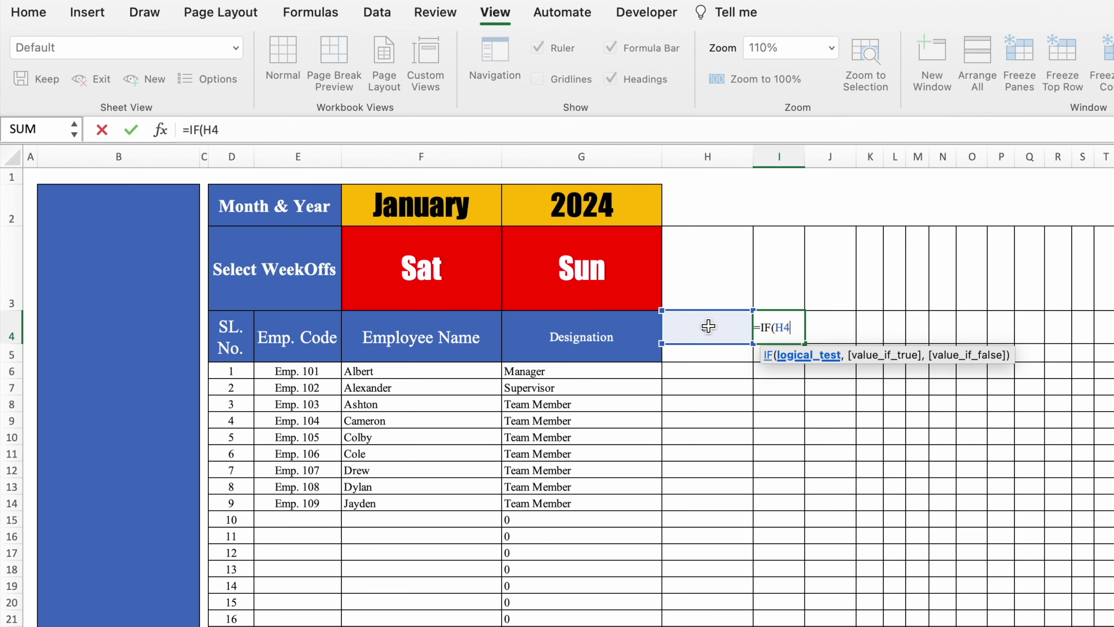
type("<eo")
double_click(807, 380)
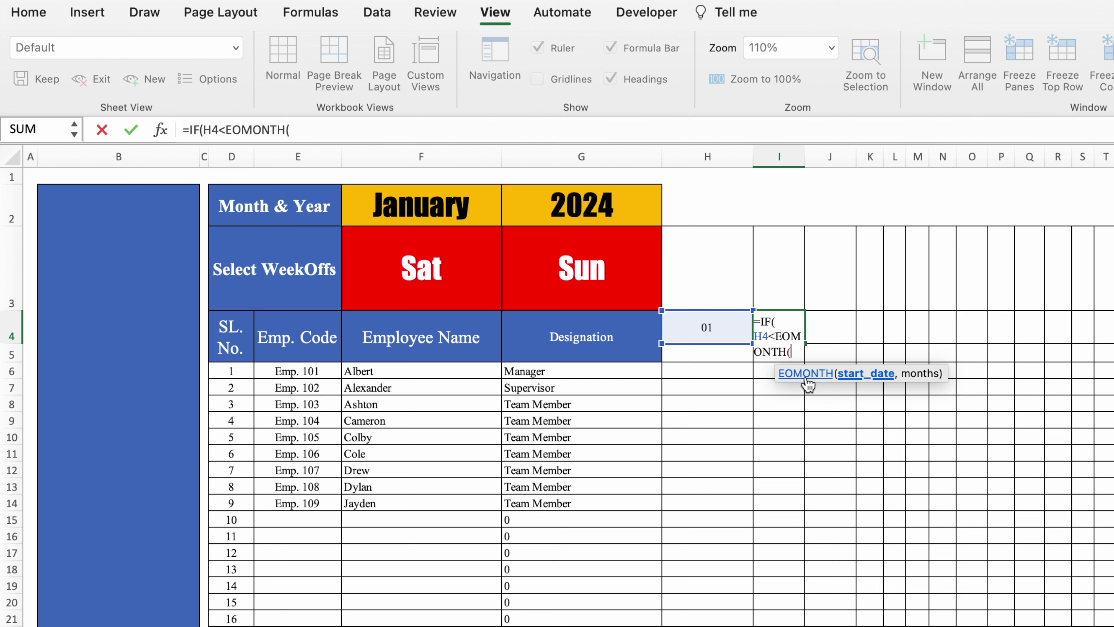
left_click(725, 327)
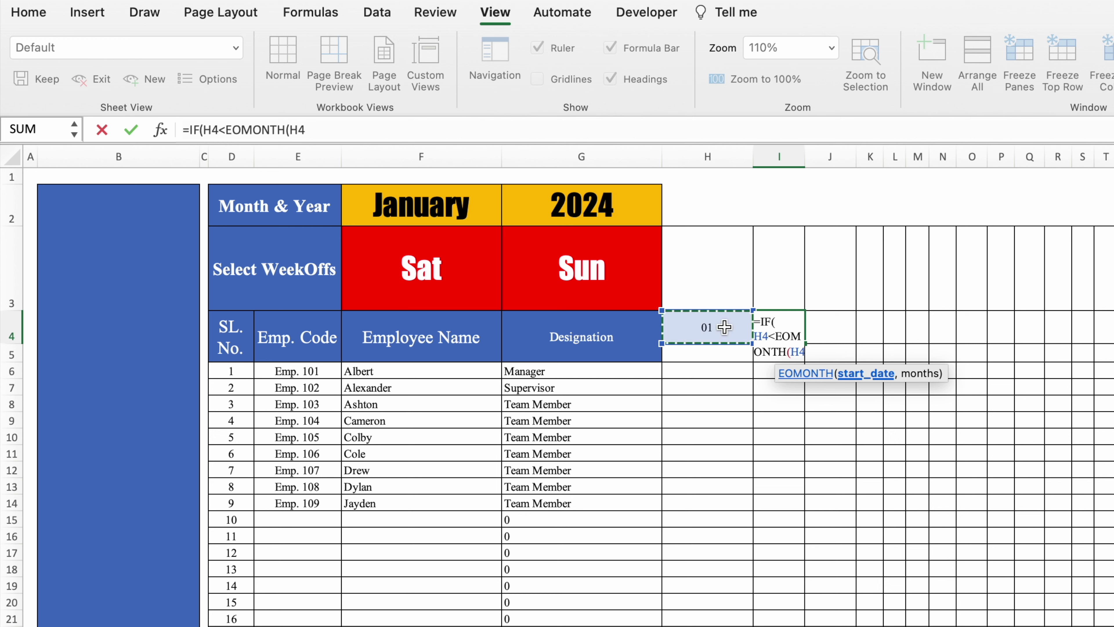
key("F4")
type(",0")
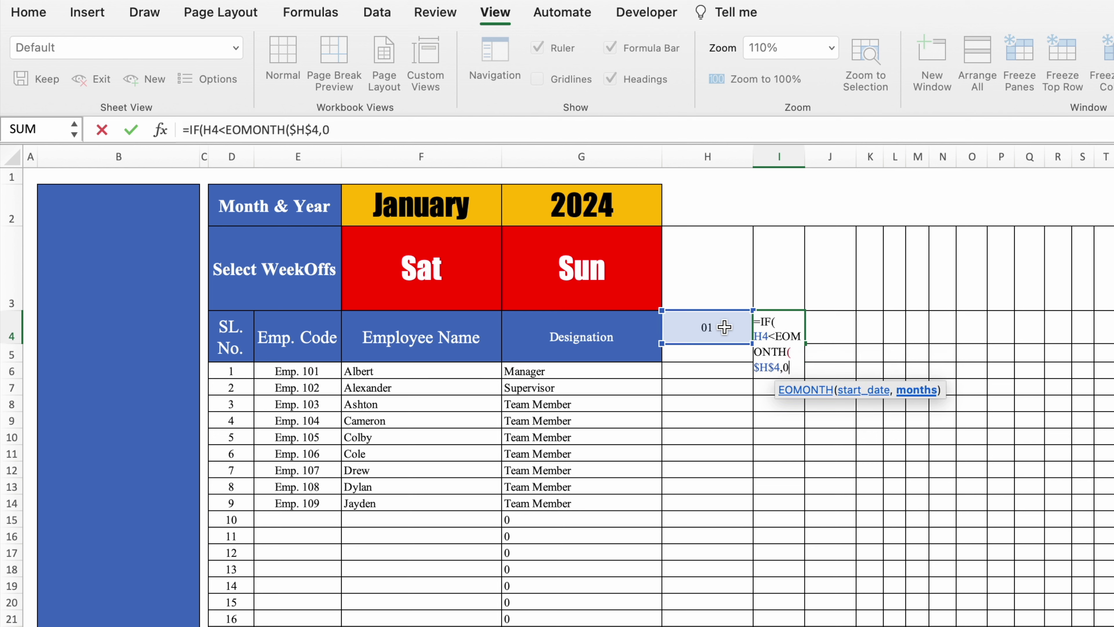
type(")")
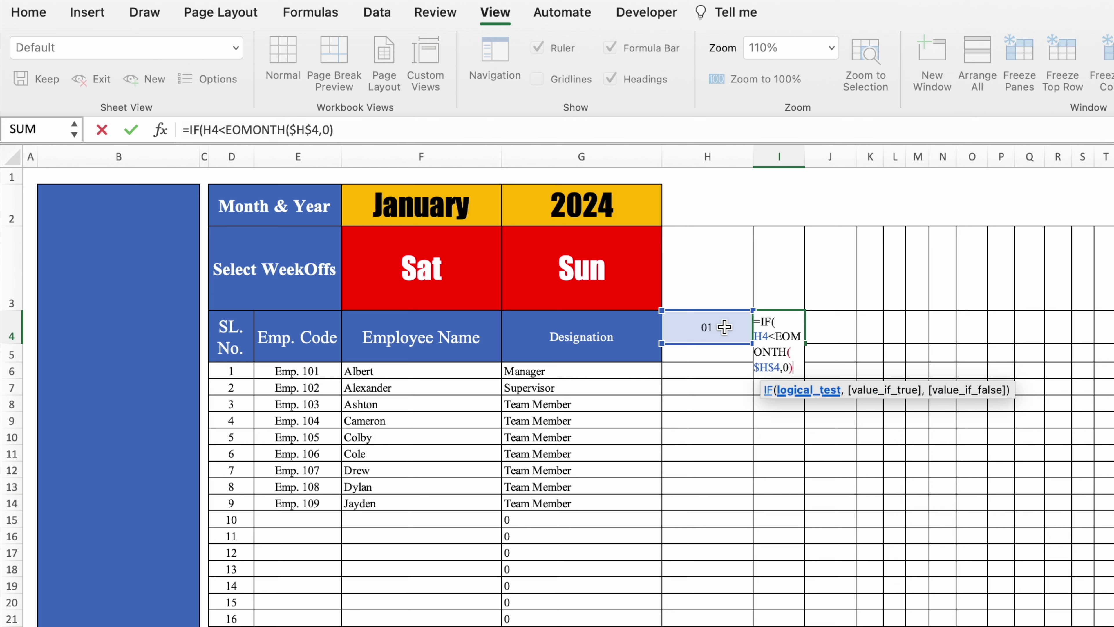
Complete the IF formula in I4 with H4+1 as the true value and an empty string "" as the false value
type(",")
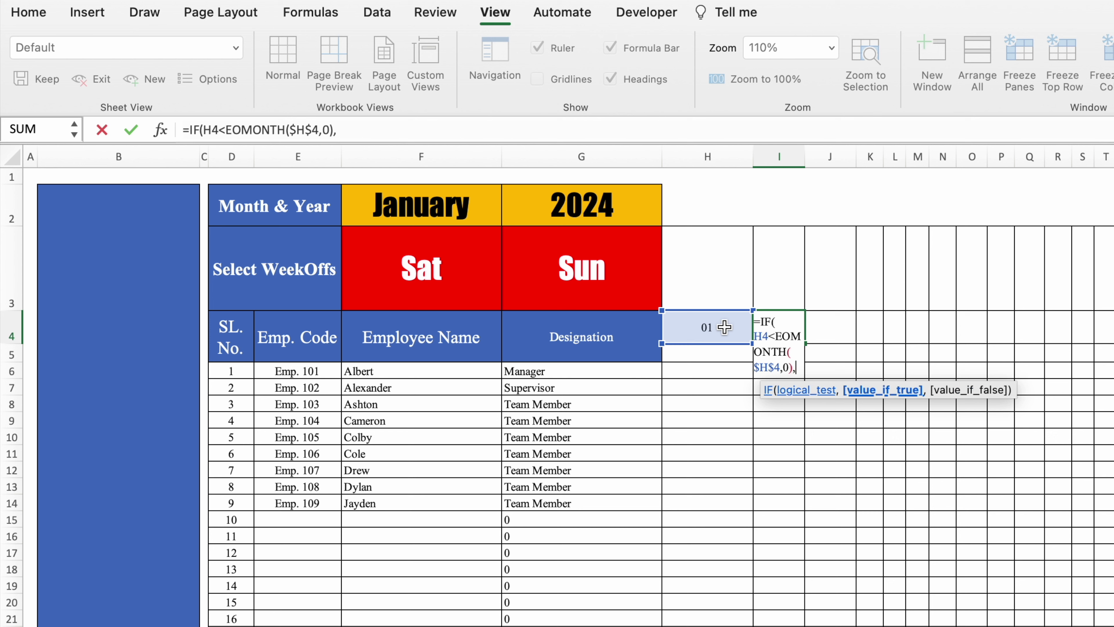
left_click(724, 328)
type("+")
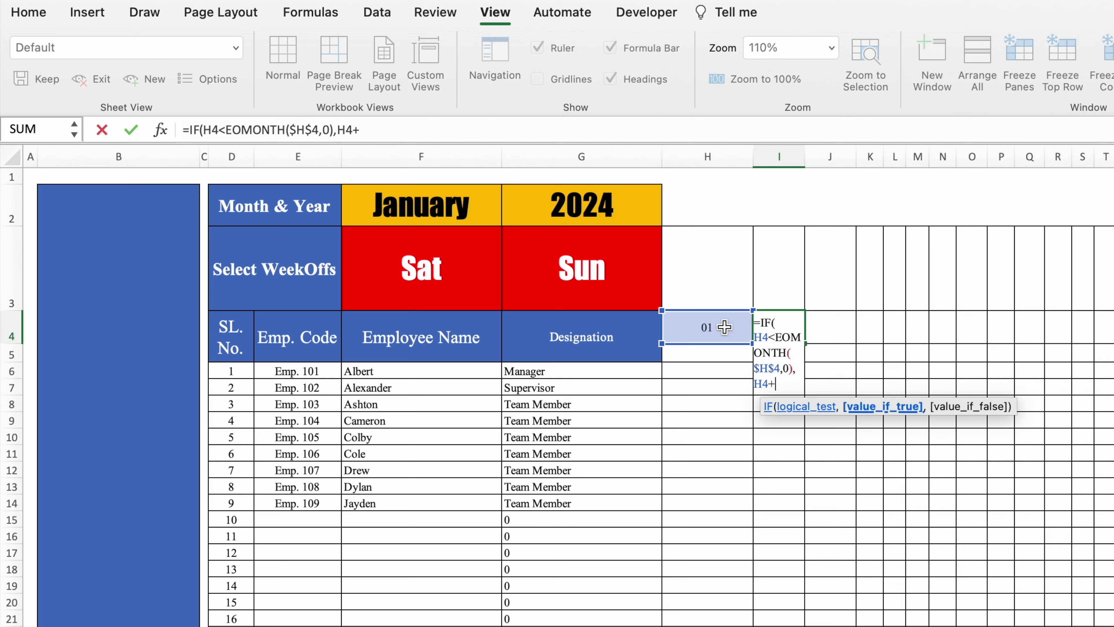
type("1,")
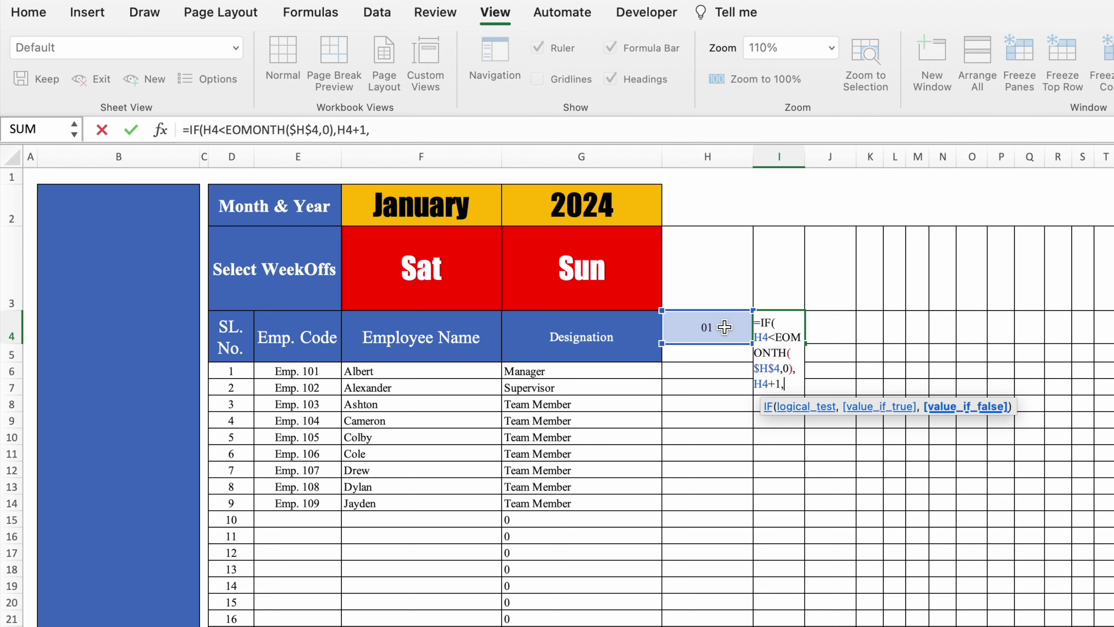
type("\"\")")
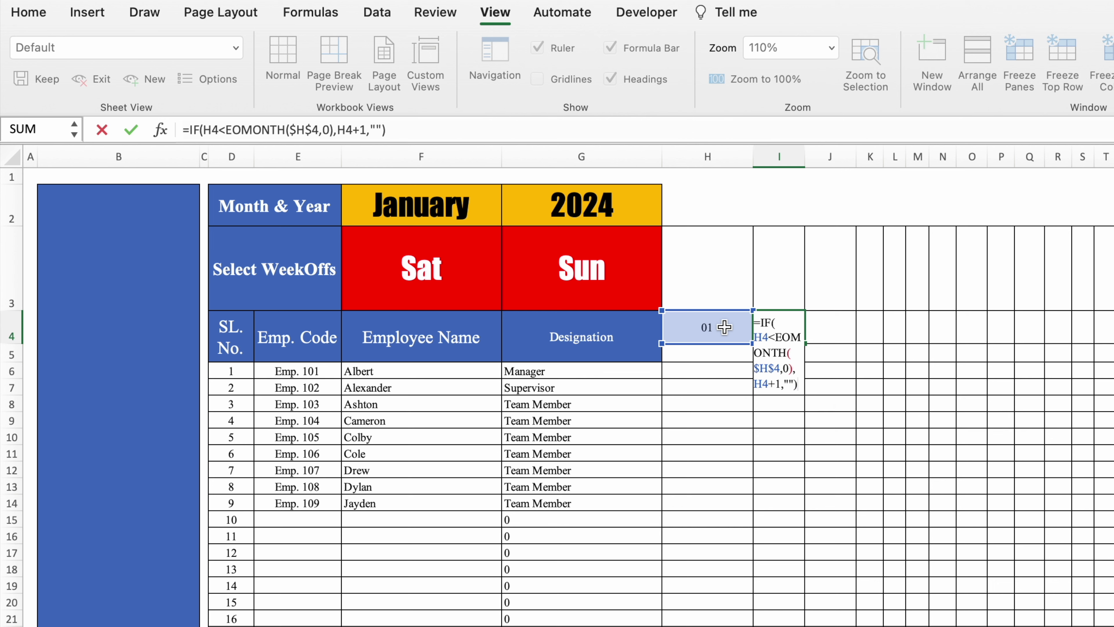
key("Return")
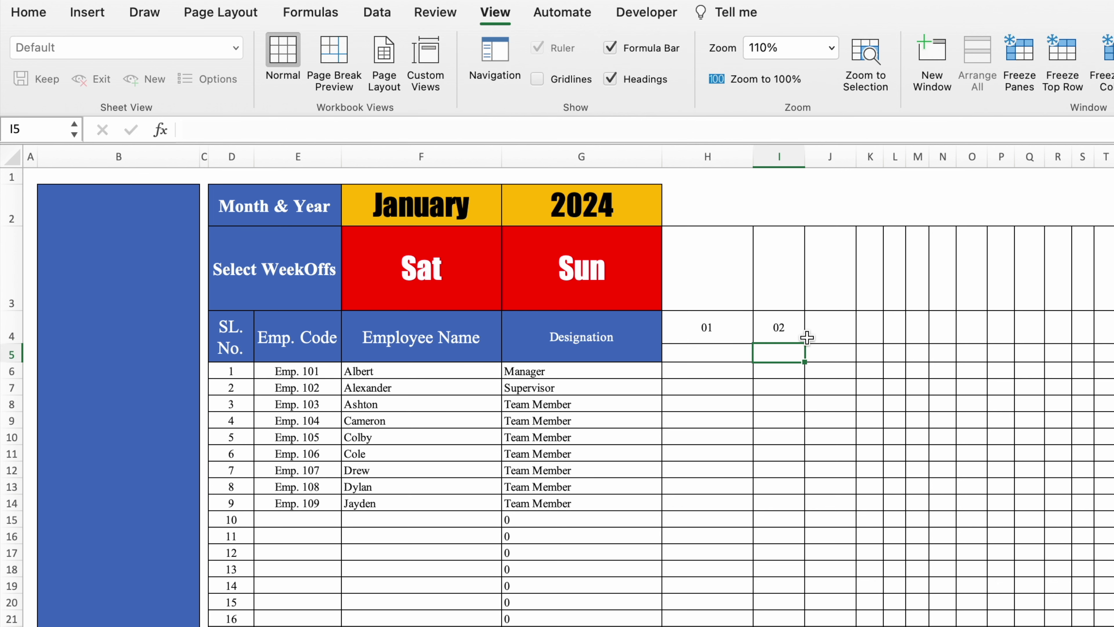
Fill the IF formula from I4 across row 4 to AL4 to cover all days of the month
left_click(784, 334)
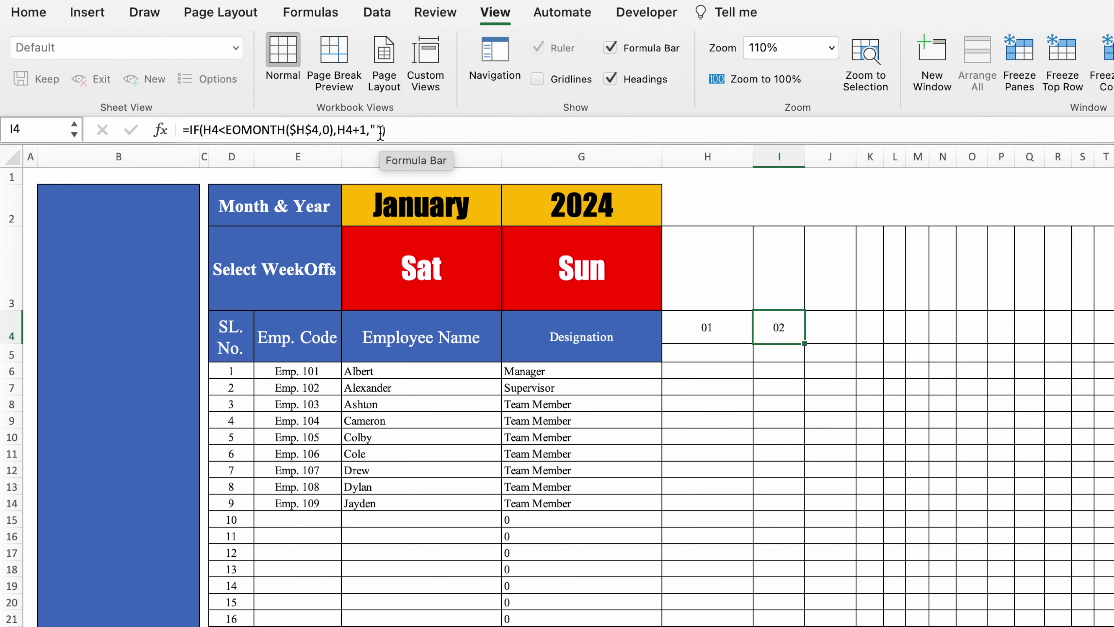
mouse_move(805, 343)
left_mouse_down()
mouse_move(1109, 353)
mouse_move(816, 358)
left_mouse_up()
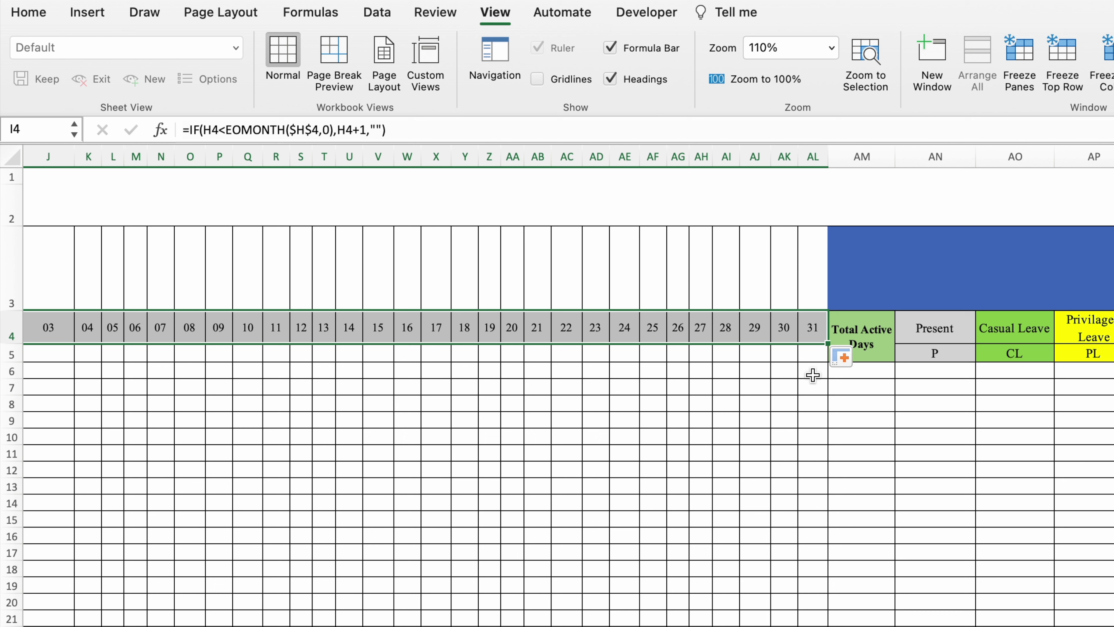
scroll(813, 376, "left", 10)
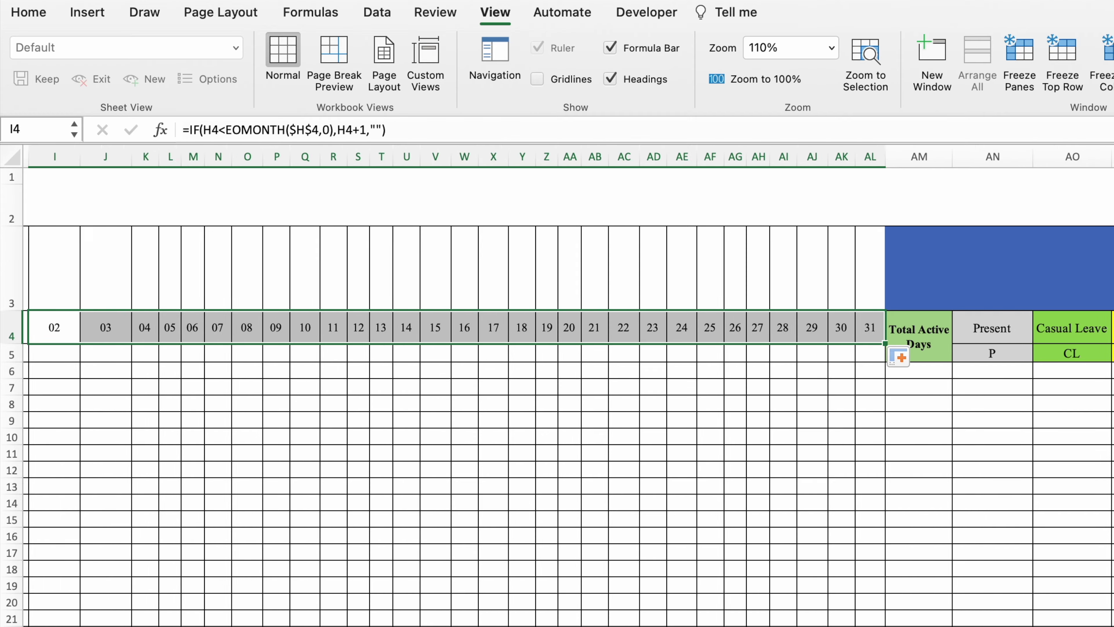
Set the month in F2 to February and check the day numbers across the date header row
left_click(436, 203)
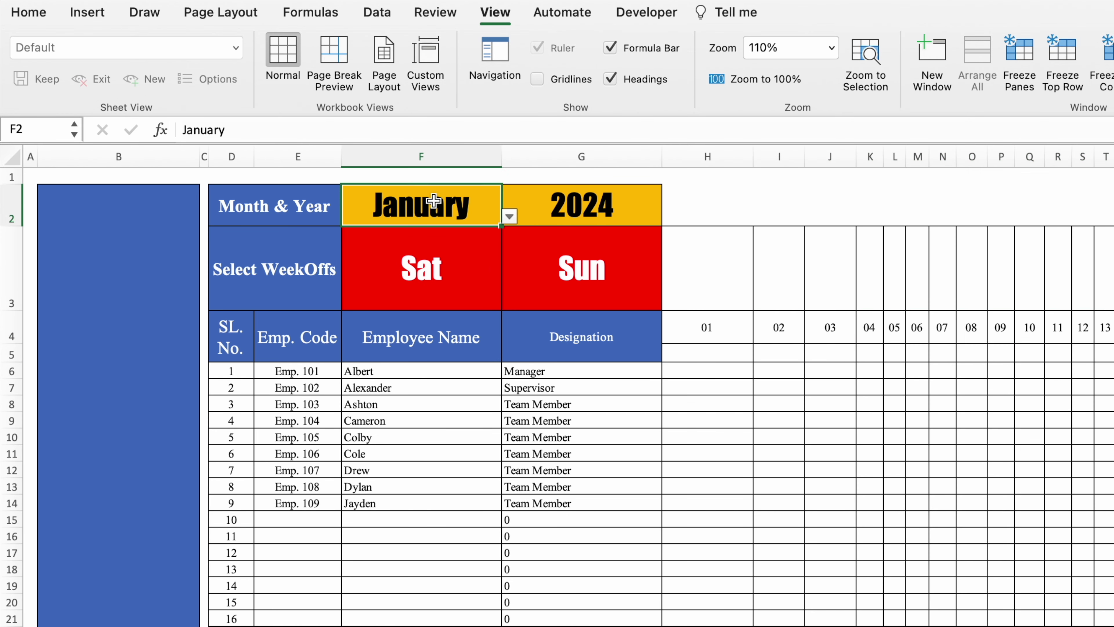
left_click(510, 216)
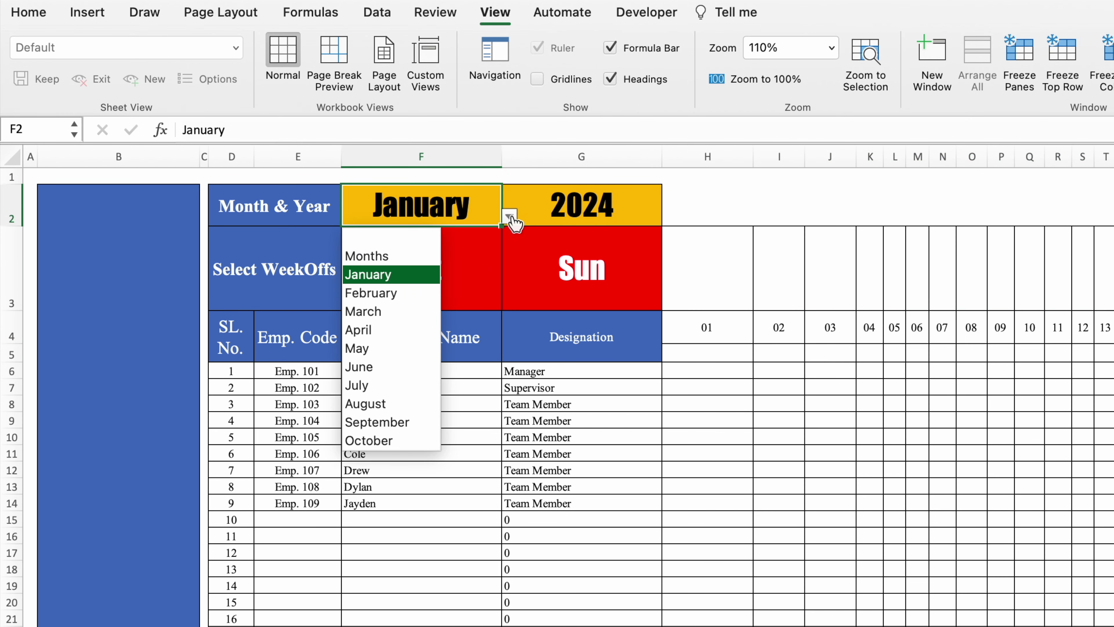
left_click(400, 293)
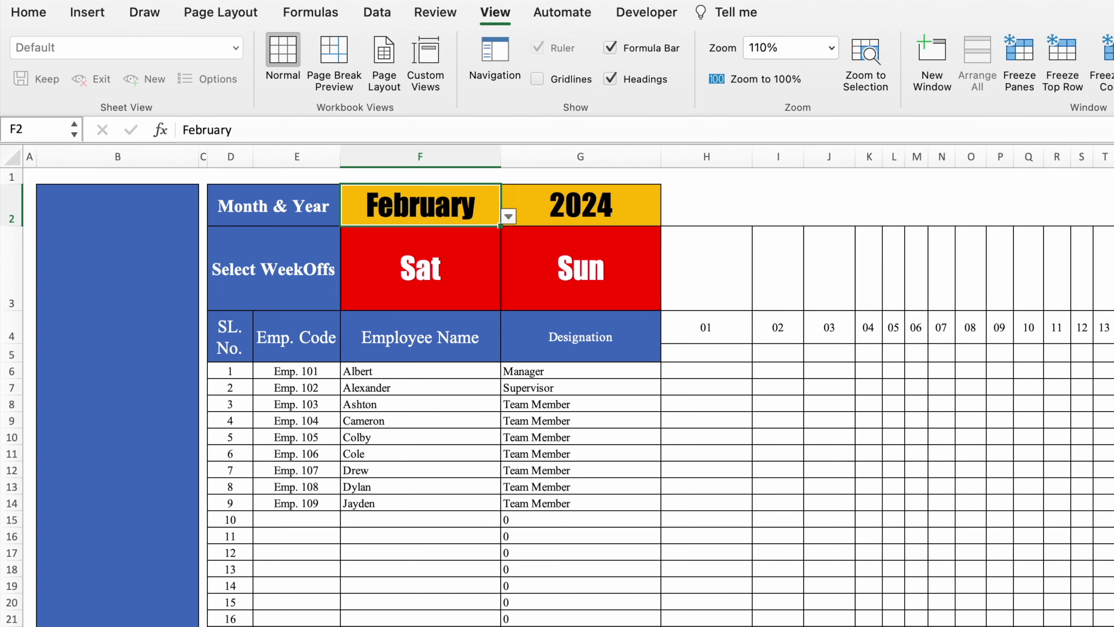
scroll(953, 429, "right", 10)
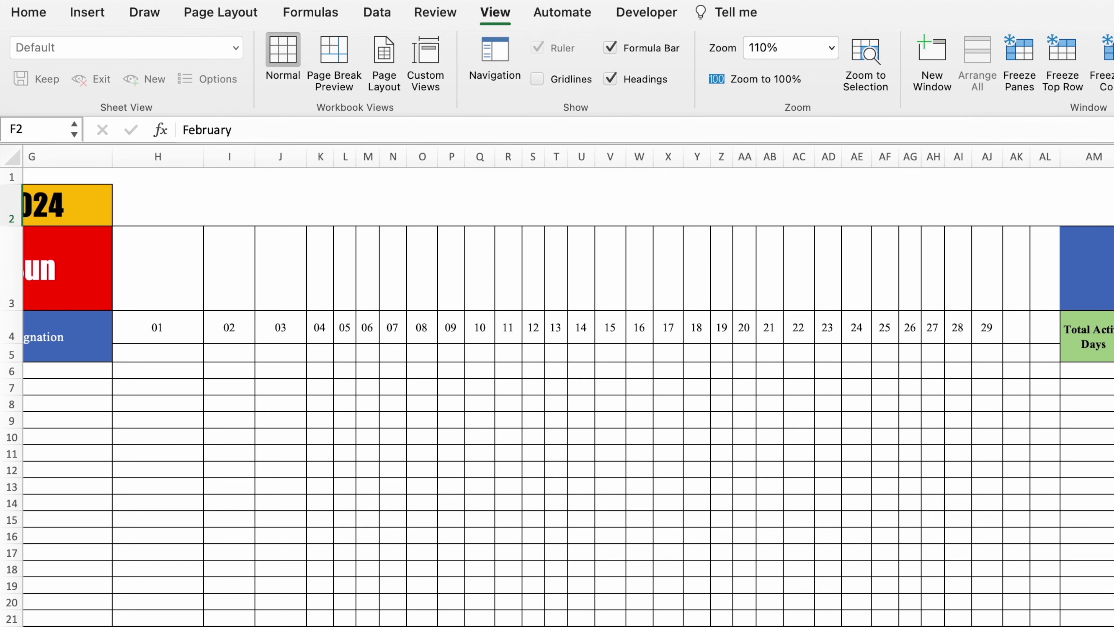
scroll(731, 355, "left", 10)
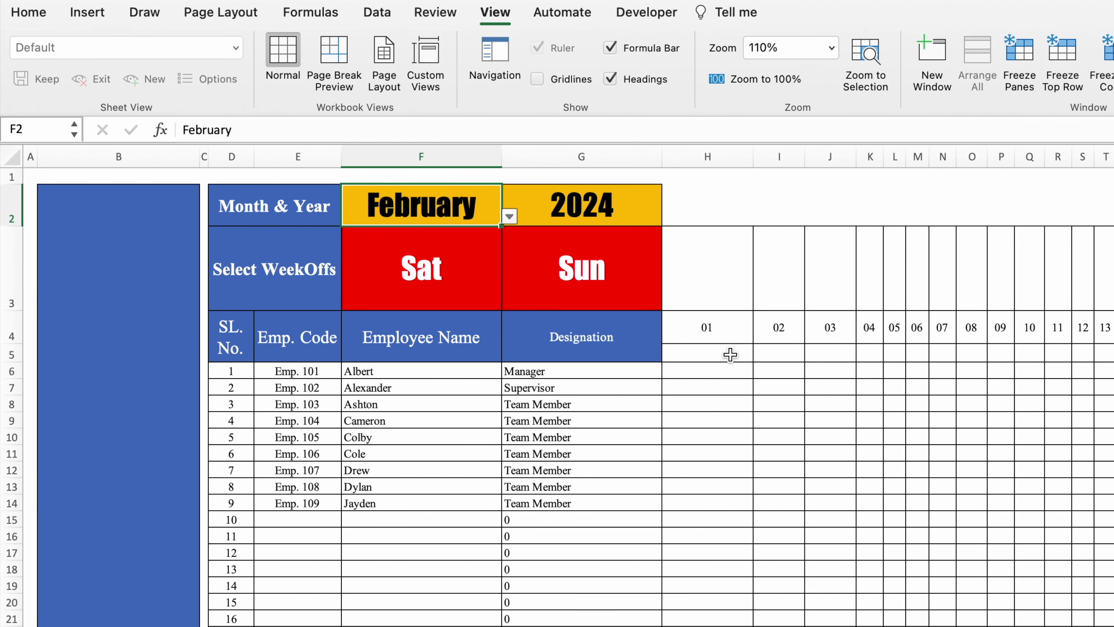
Enter the weekday formula =TEXT(H4,"DDD") in H5 below the first date
left_click(730, 354)
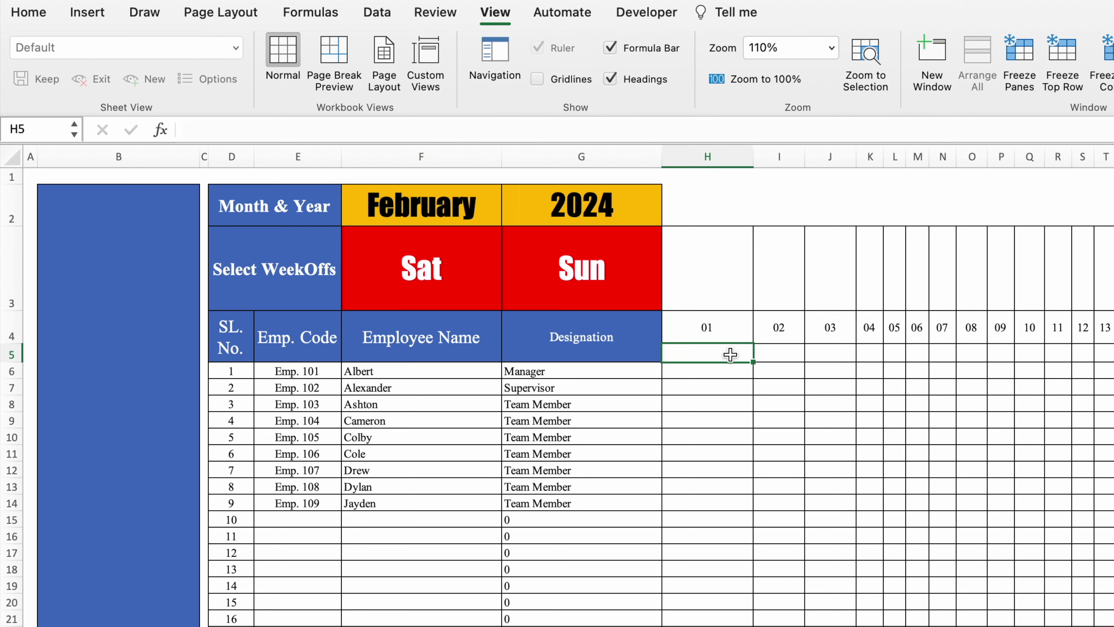
type("=text")
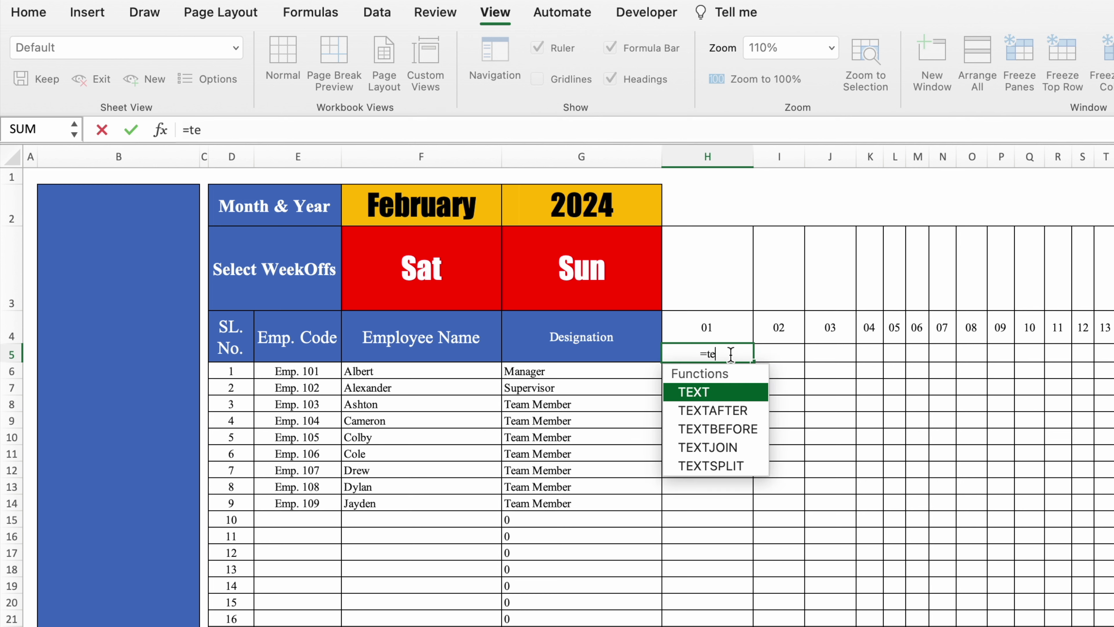
double_click(754, 395)
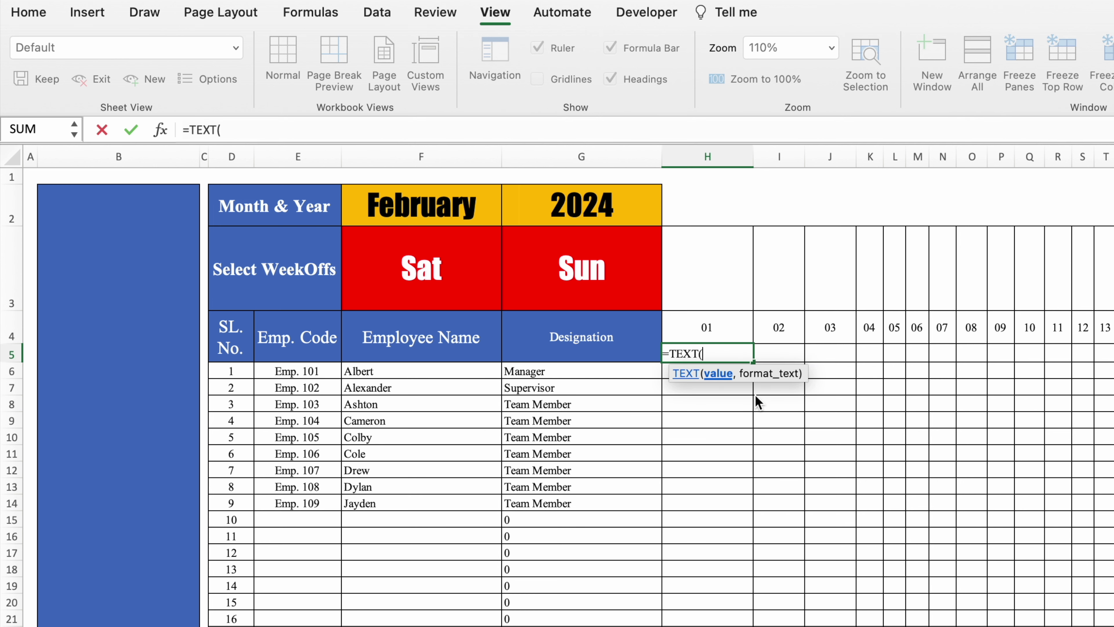
left_click(722, 327)
type(",")
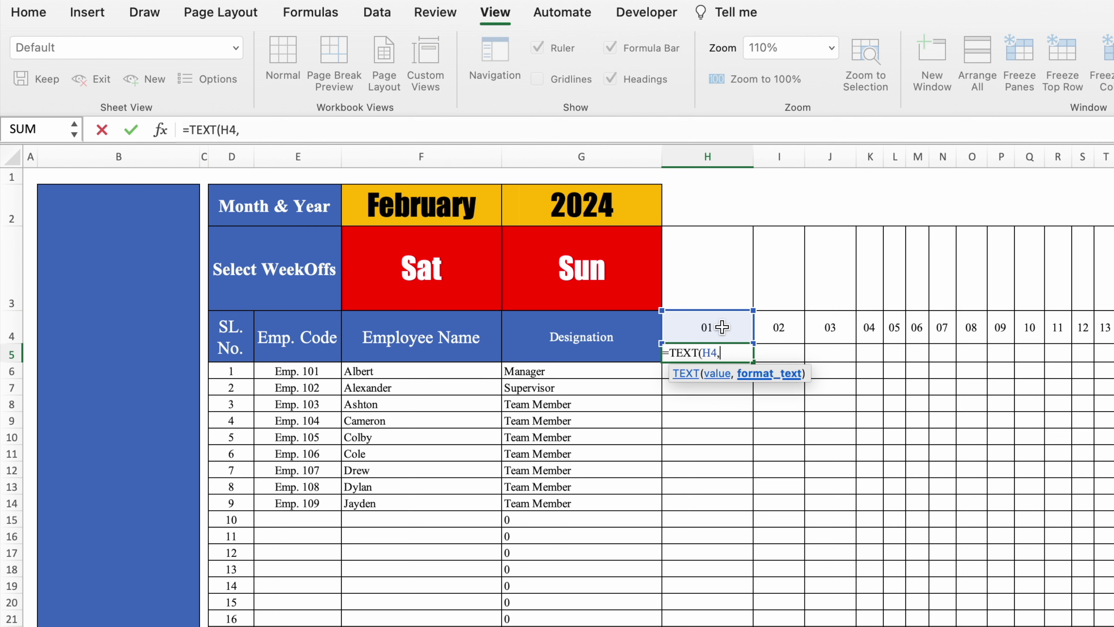
type("\"DDD\"")
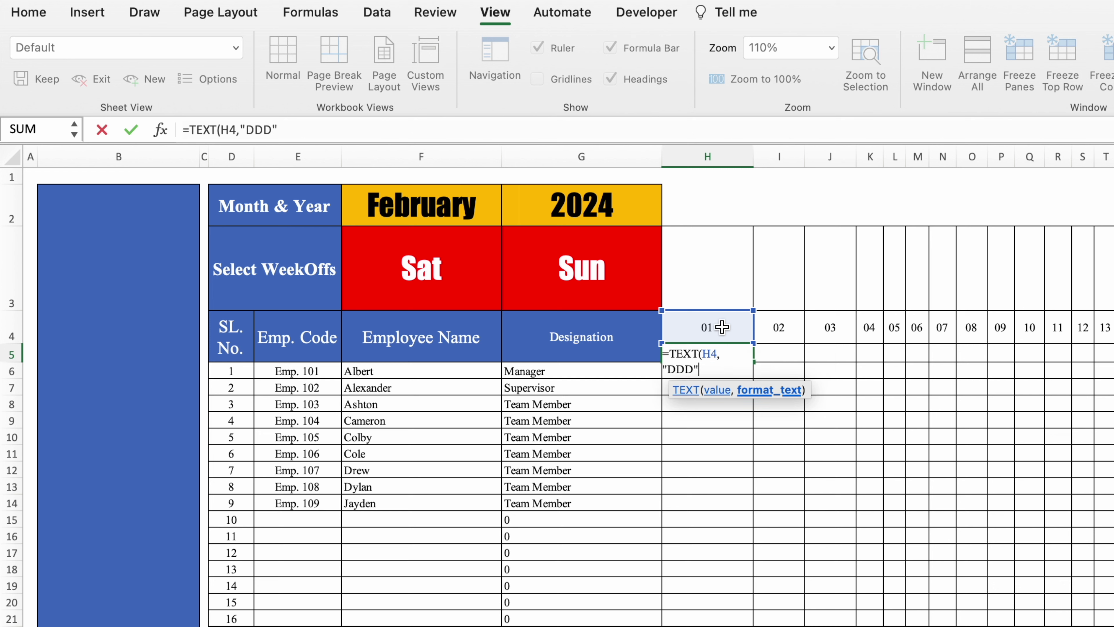
type(")")
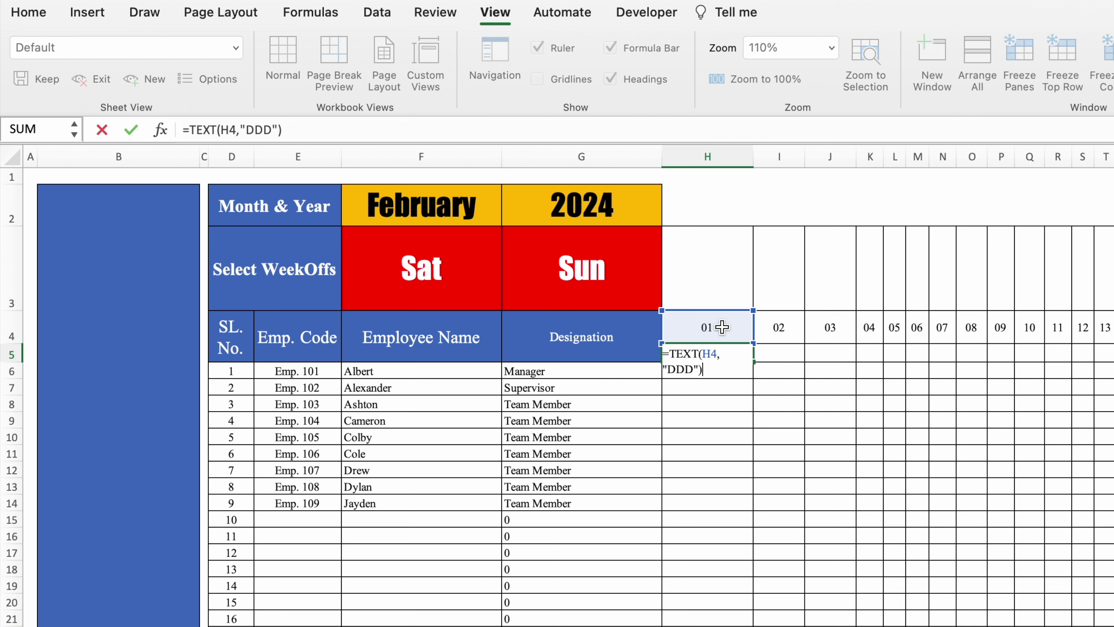
key("ctrl+Return")
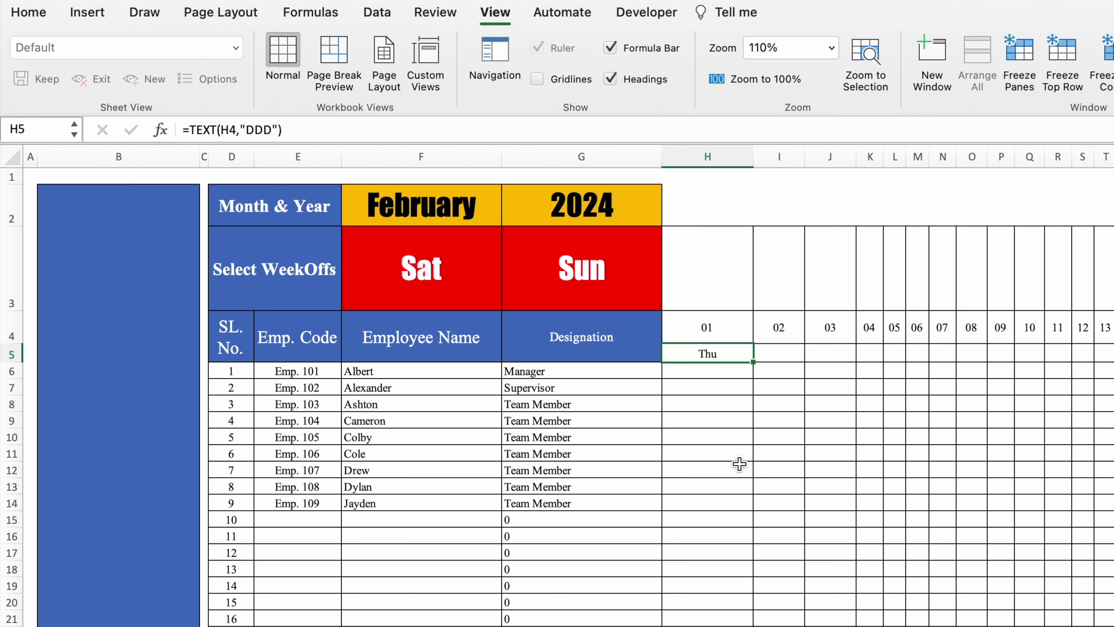
Set the month in F2 back to January
left_click(451, 210)
left_click(509, 216)
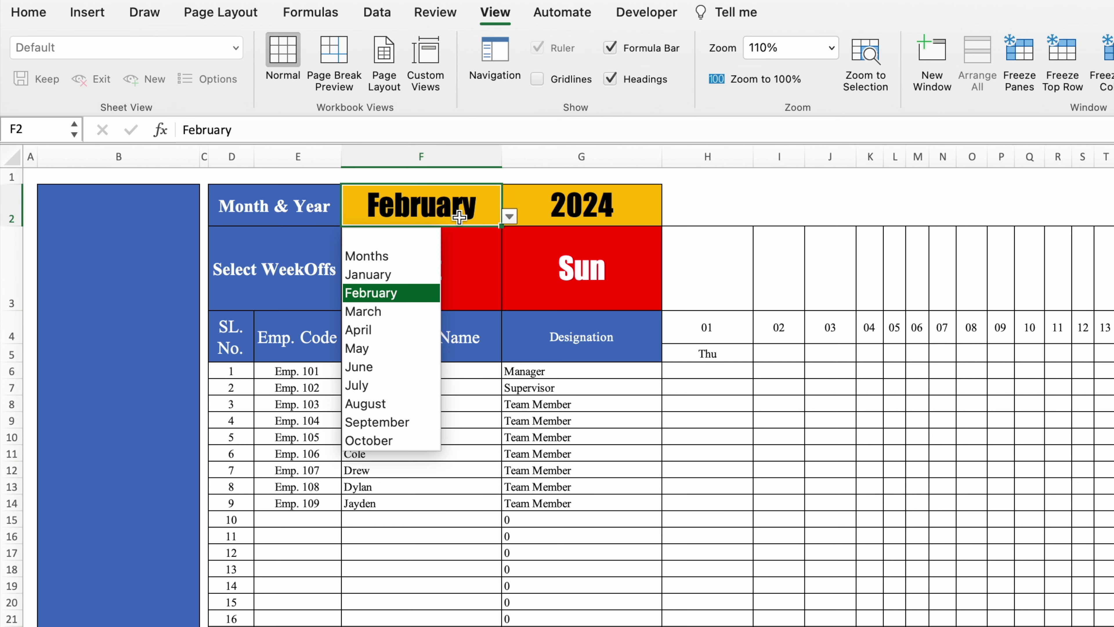
left_click(407, 274)
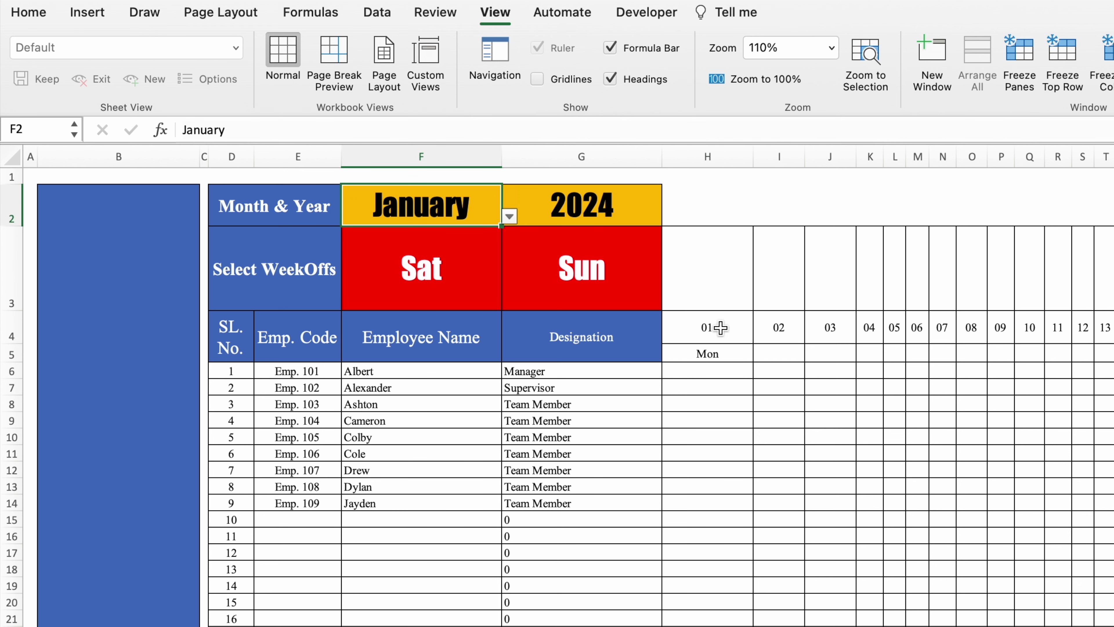
Try adding another D to the format text of the TEXT formula in H5
left_click(732, 354)
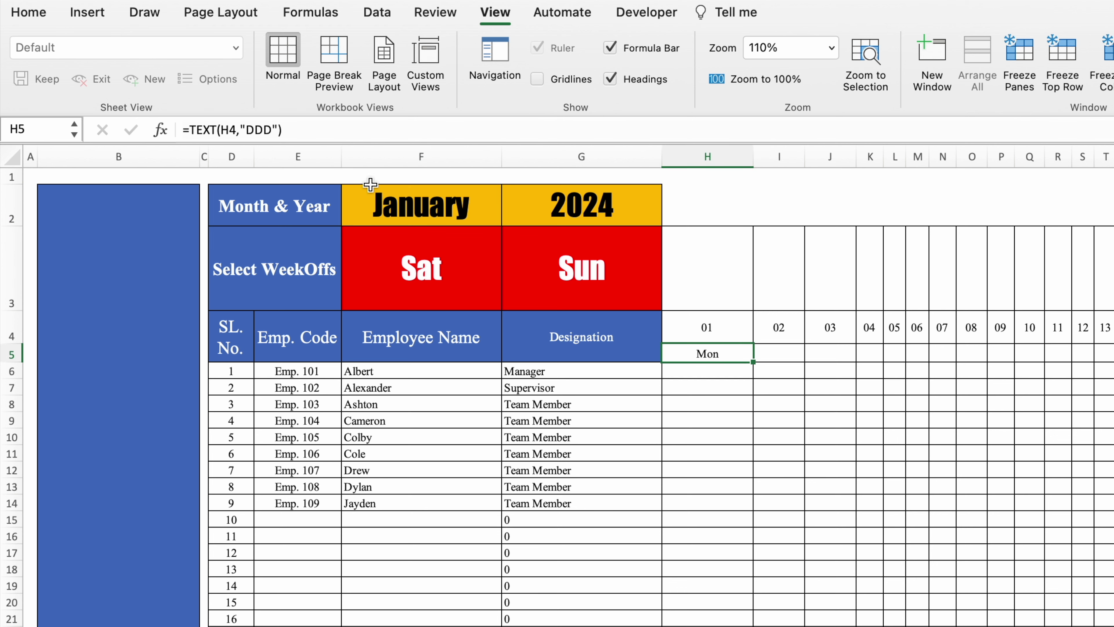
left_click(269, 130)
type("D")
key("ctrl+Return")
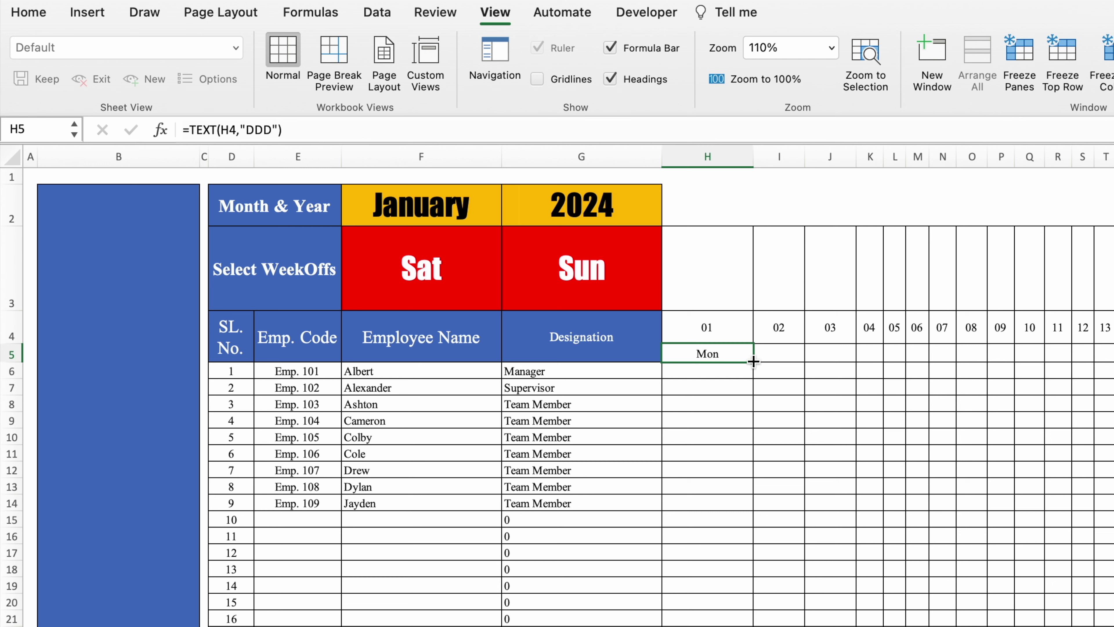
Fill the weekday formula from H5 across row 5 to AL5
left_click_drag(753, 362, 888, 387)
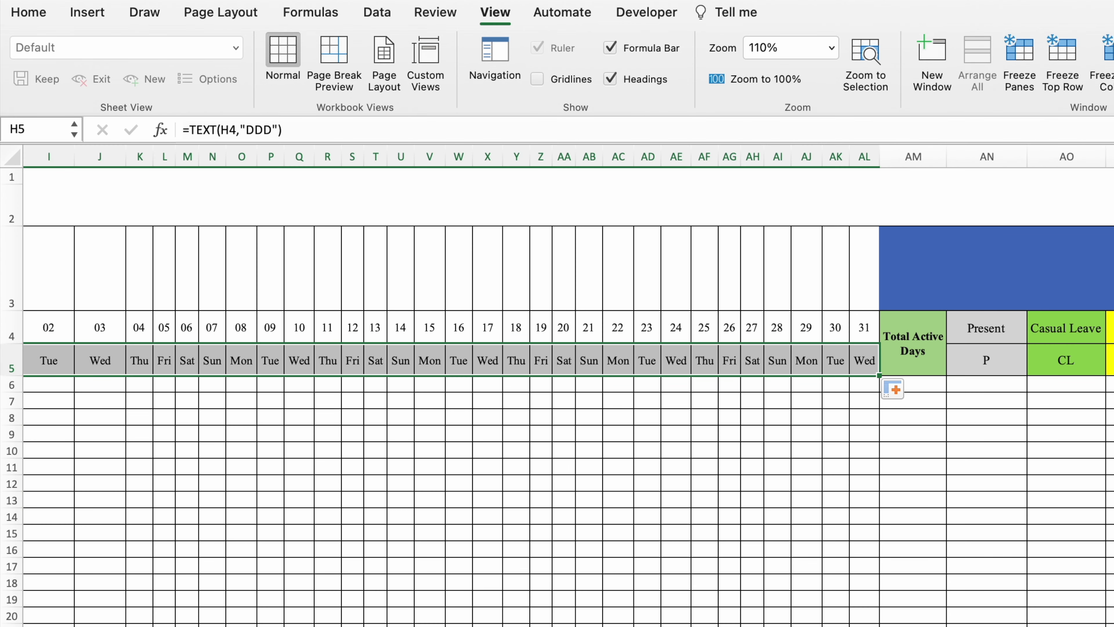
Start a VLOOKUP formula in H3 with the date in H4 as the lookup value
scroll(672, 380, "left", 8)
left_click(712, 286)
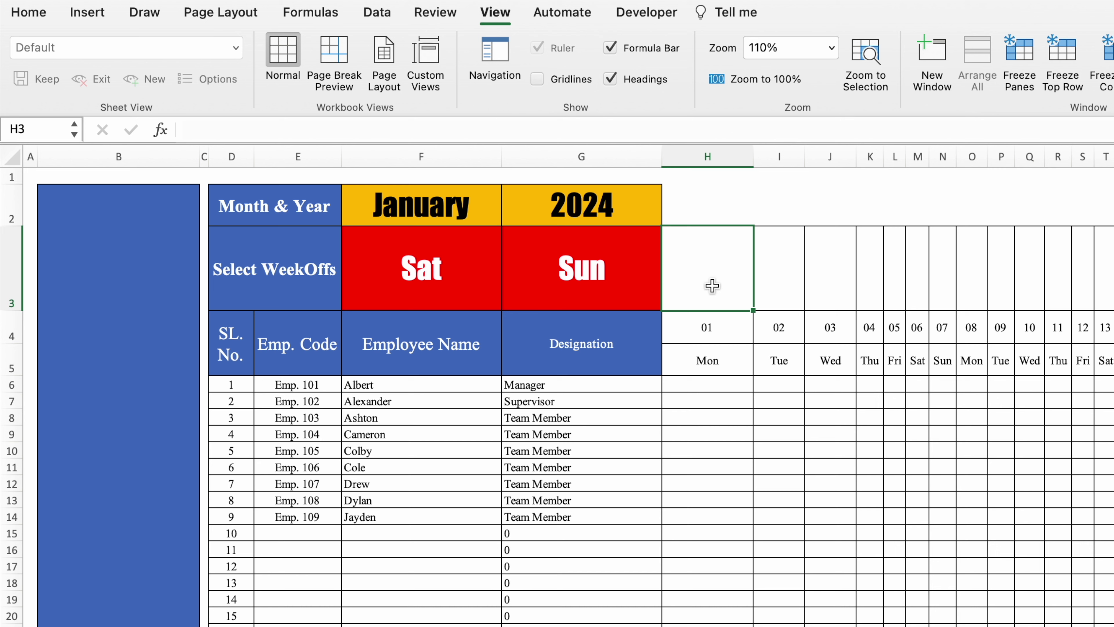
type("=vloo")
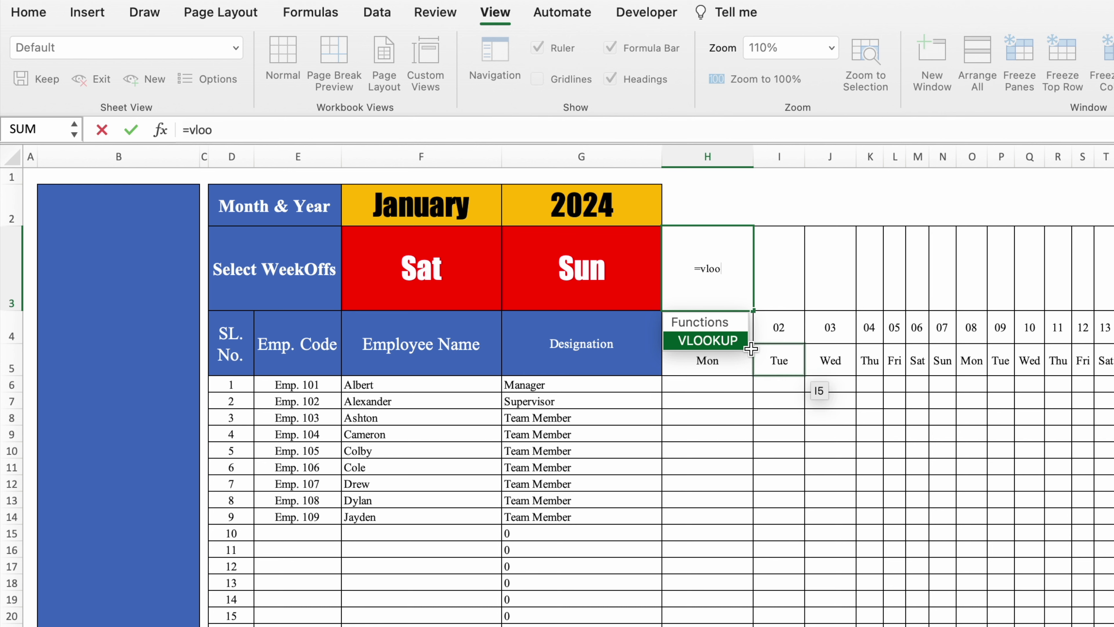
key("Tab")
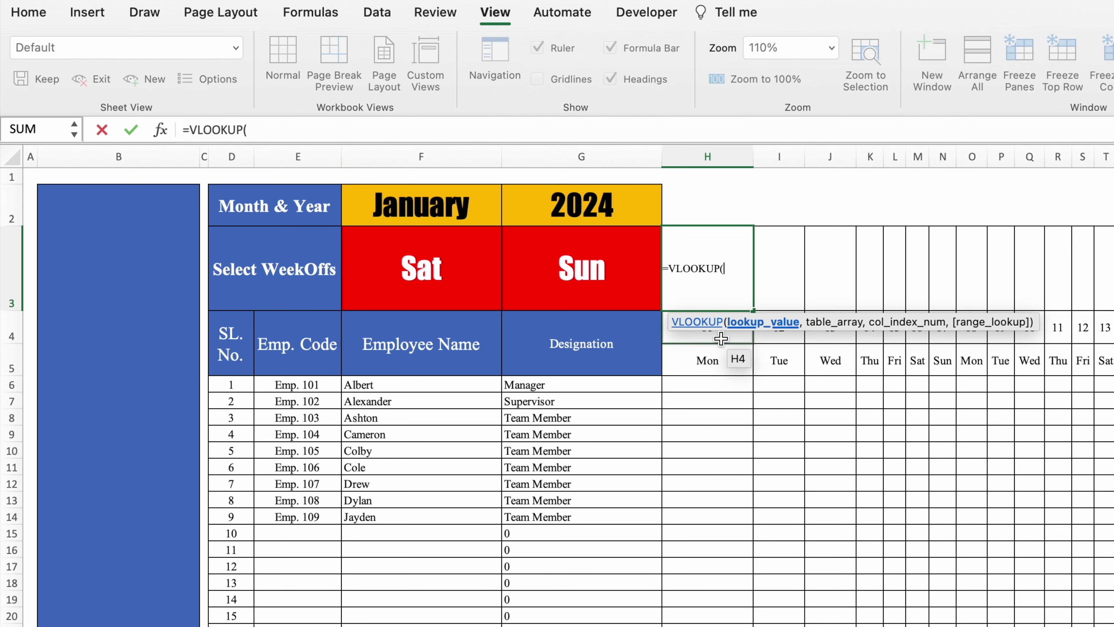
left_click(721, 338)
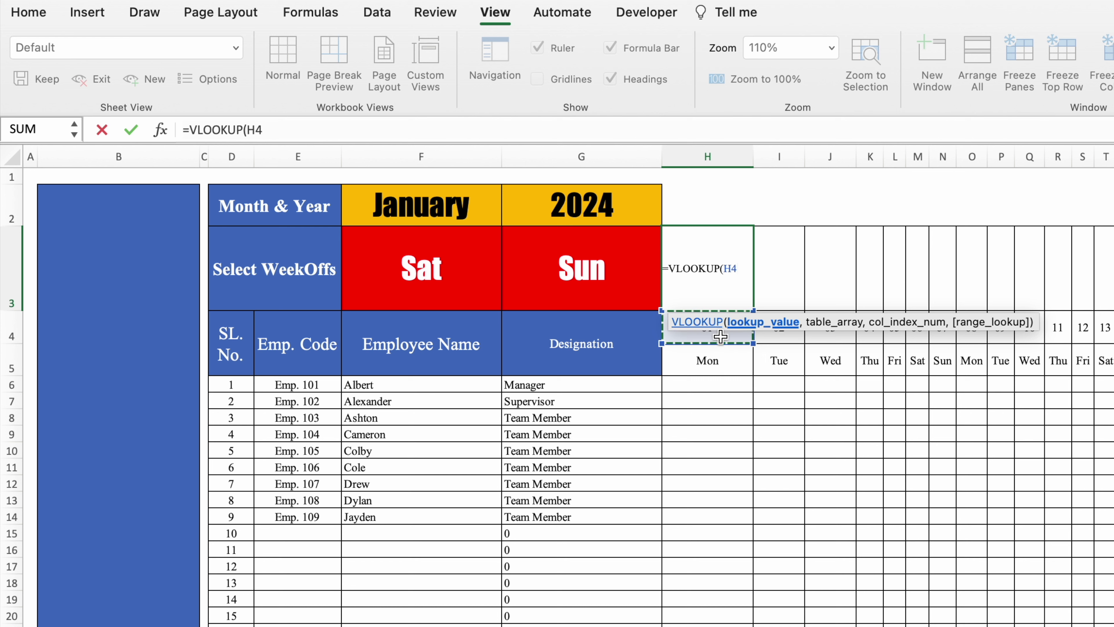
type(",")
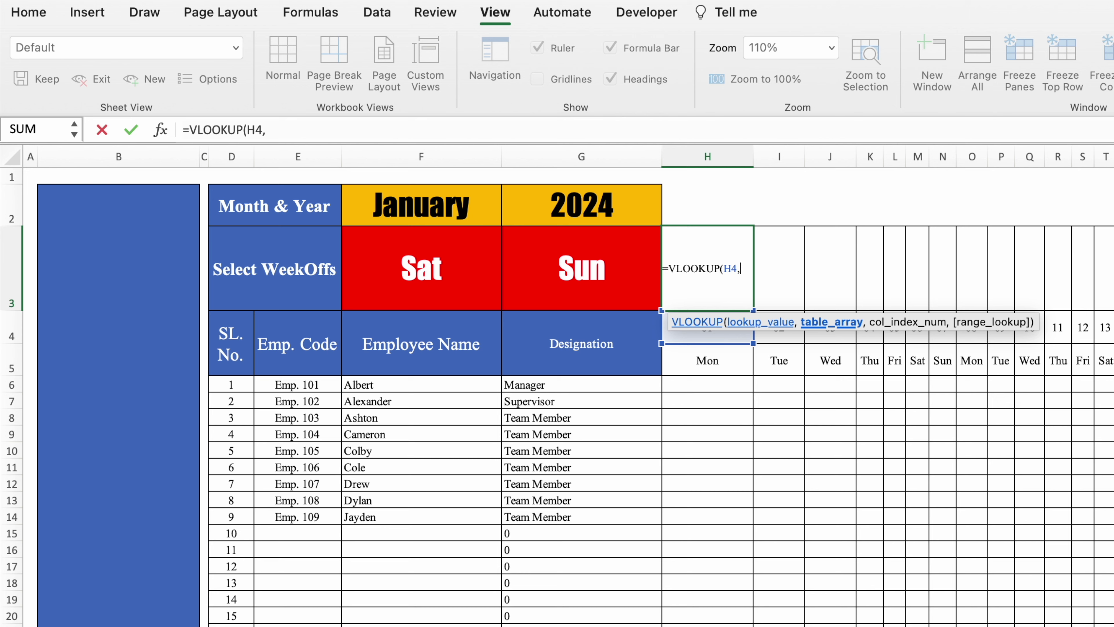
Complete the VLOOKUP in H3 with the holiday list columns Settings!$B:$C as table, column index 2 and exact match 0
key("ctrl+Page_Down")
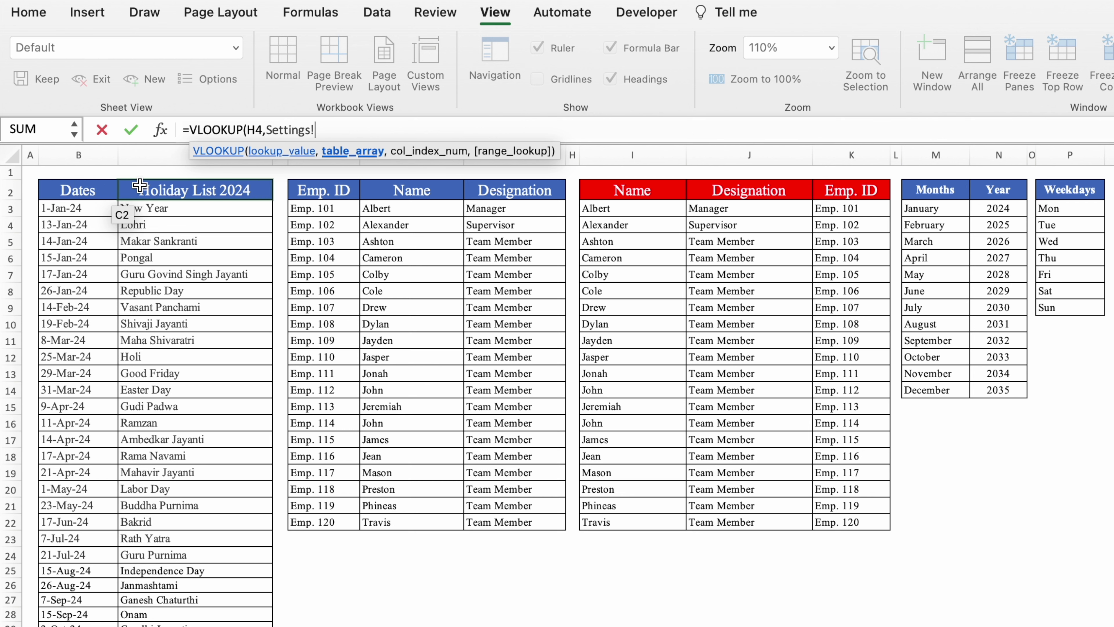
left_click_drag(94, 156, 198, 175)
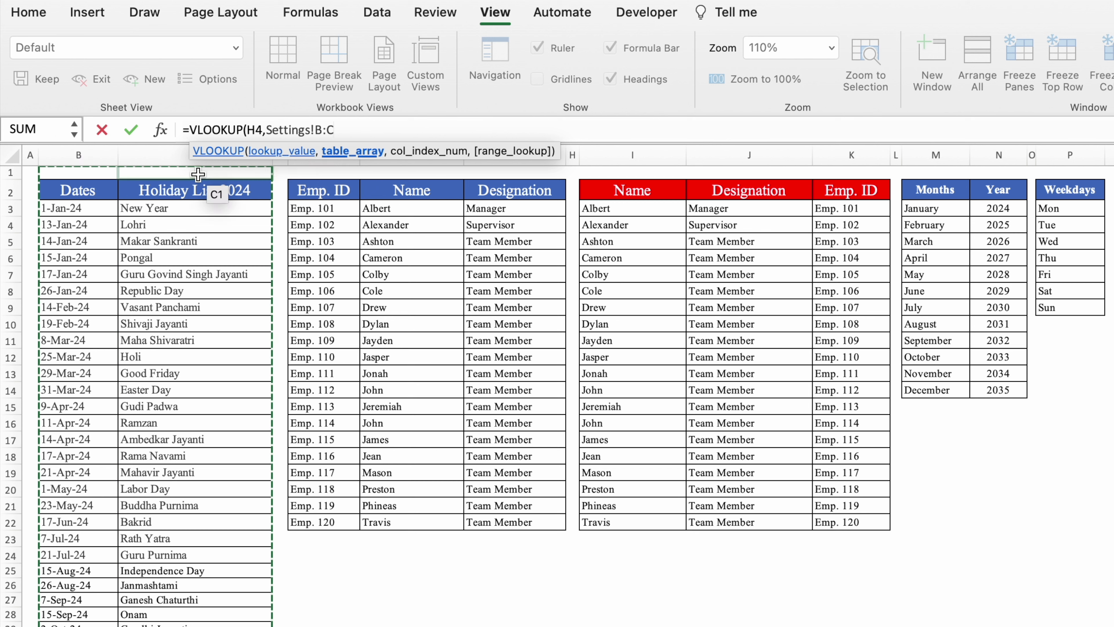
key("F4")
type(",")
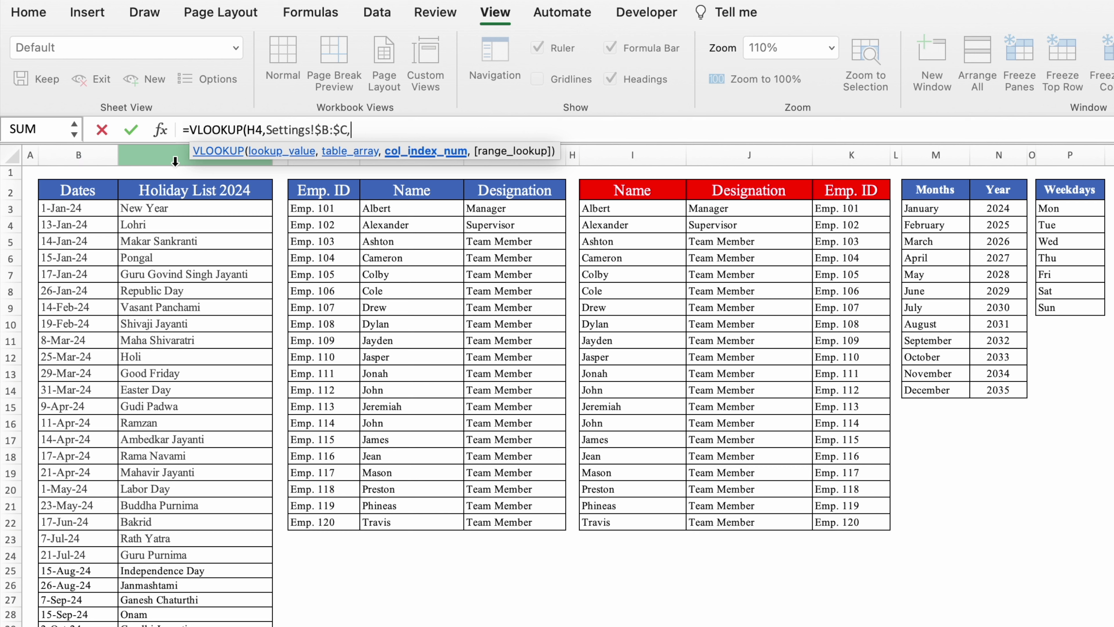
type("2,0")
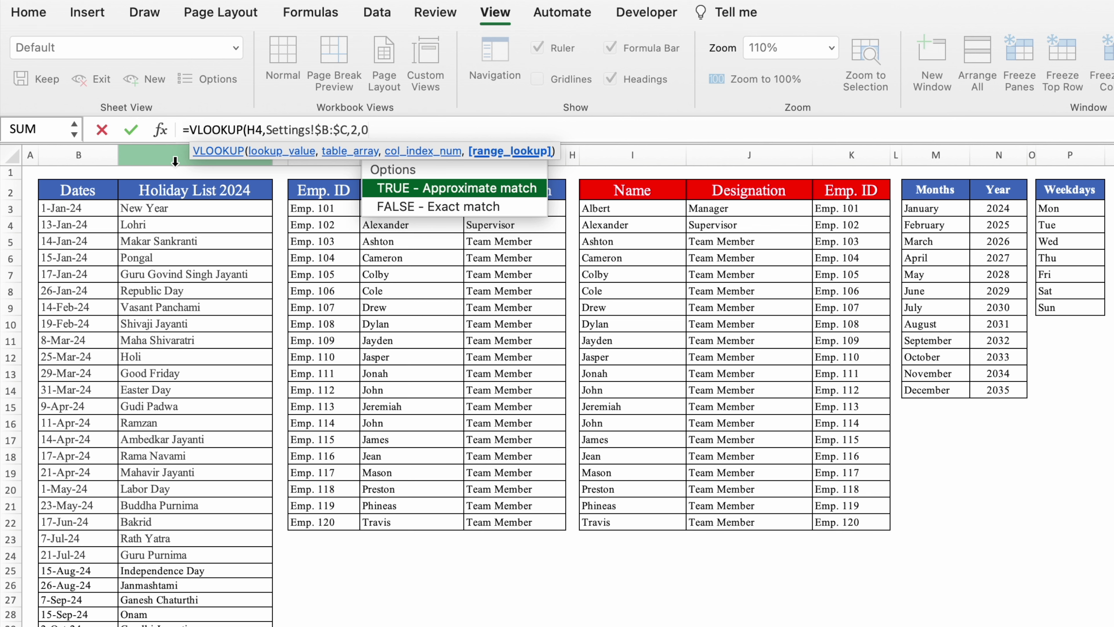
type(")")
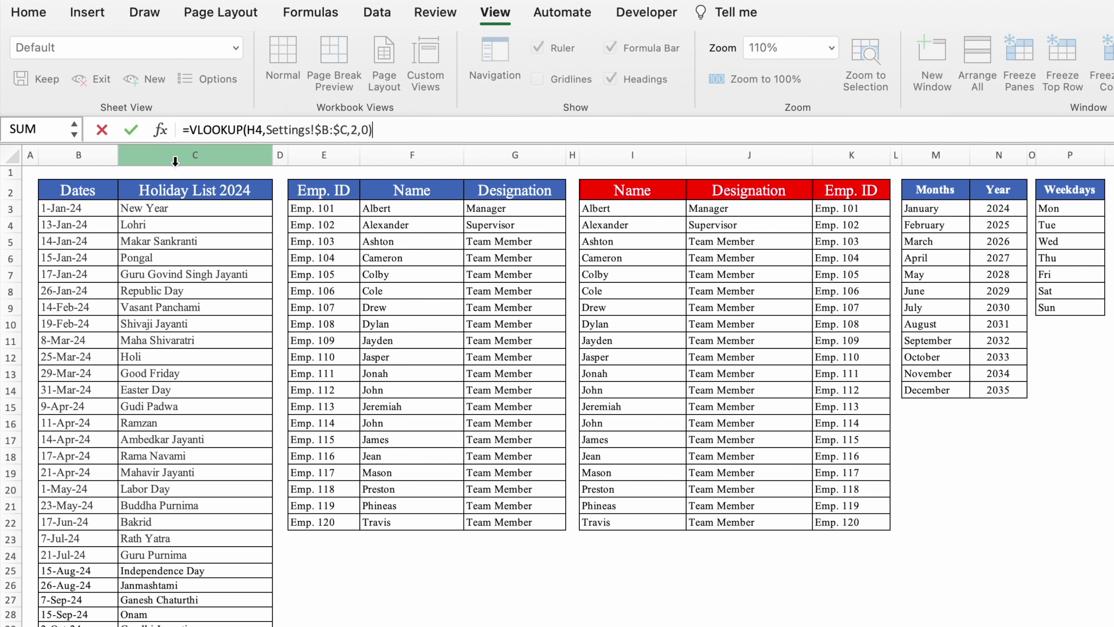
key("Return")
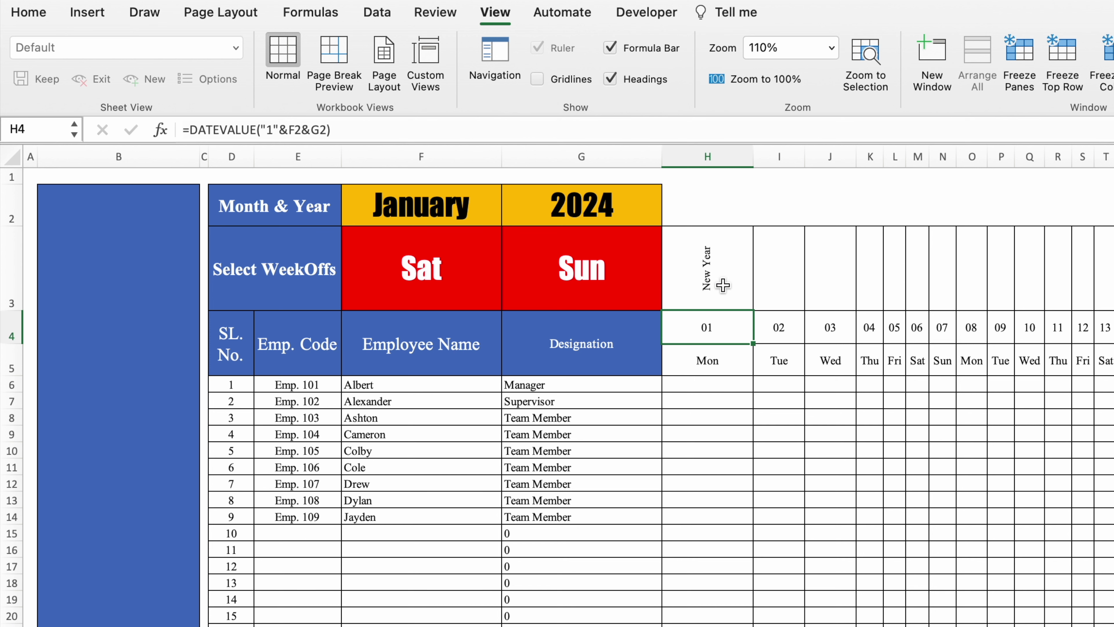
Fill the holiday VLOOKUP formula from H3 across row 3 to N3
left_click(723, 285)
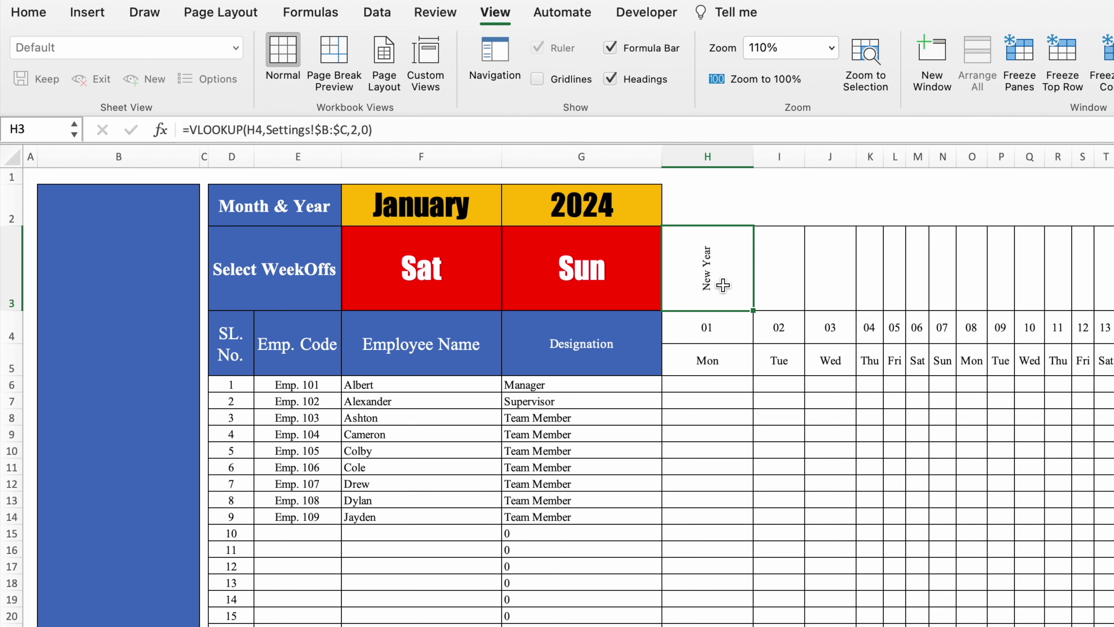
left_click_drag(754, 310, 950, 314)
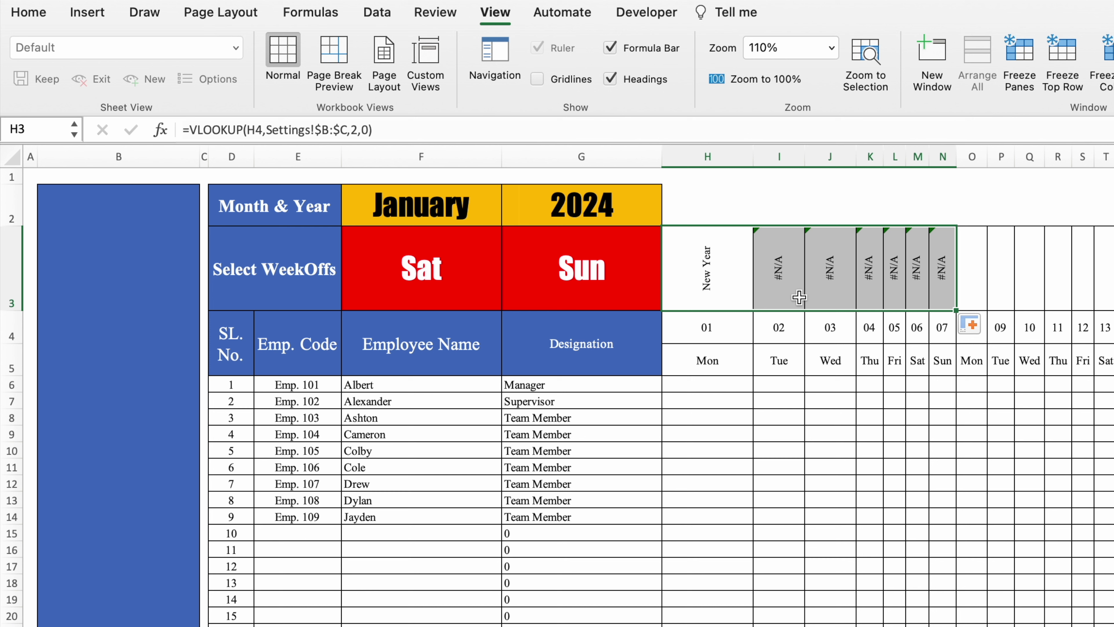
Wrap the holiday VLOOKUP in H3 in IFERROR with "" as the error value
left_click(713, 273)
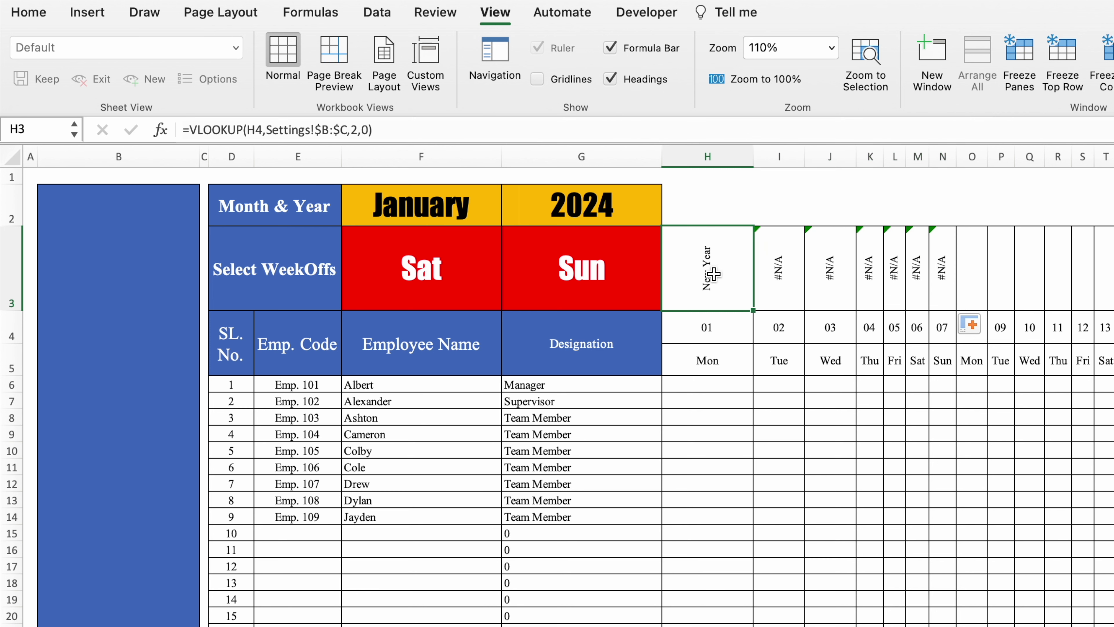
left_click(190, 130)
type("iferr")
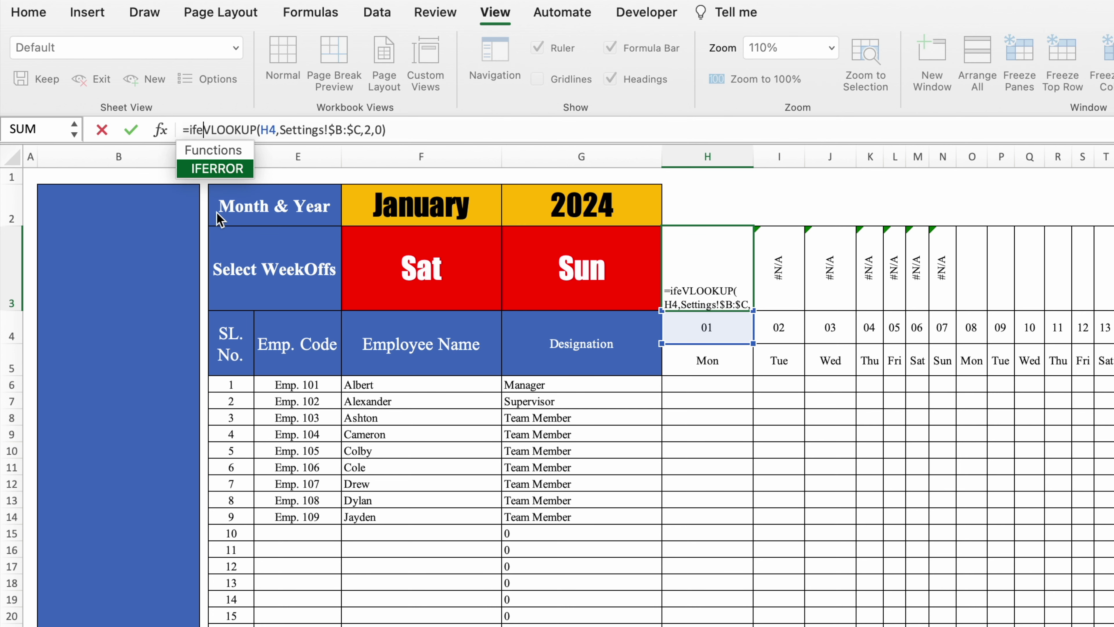
double_click(221, 168)
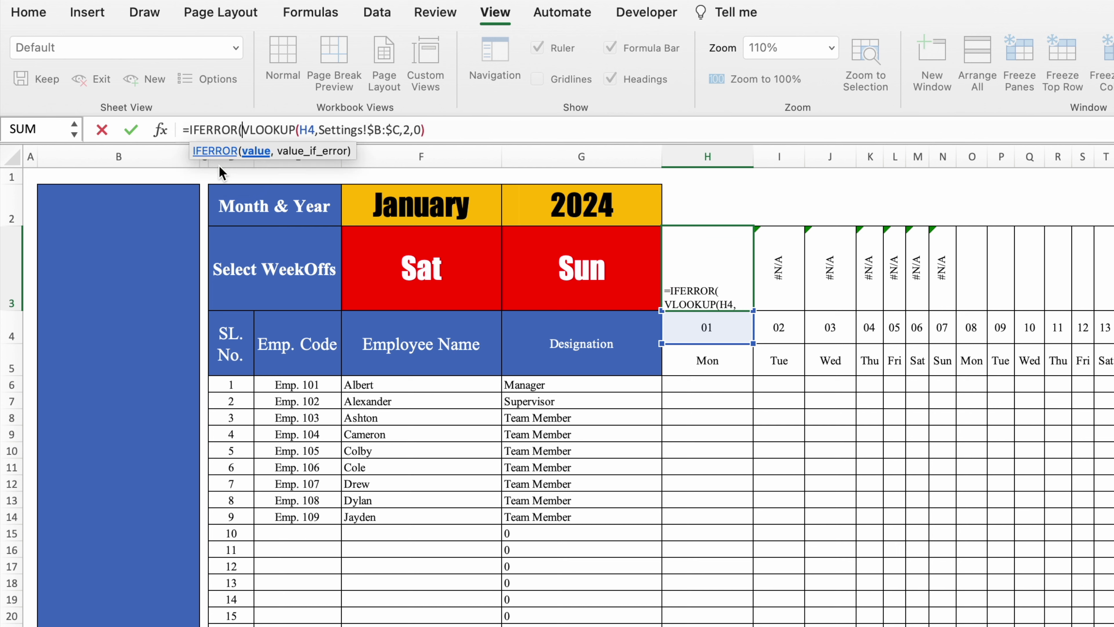
left_click(446, 128)
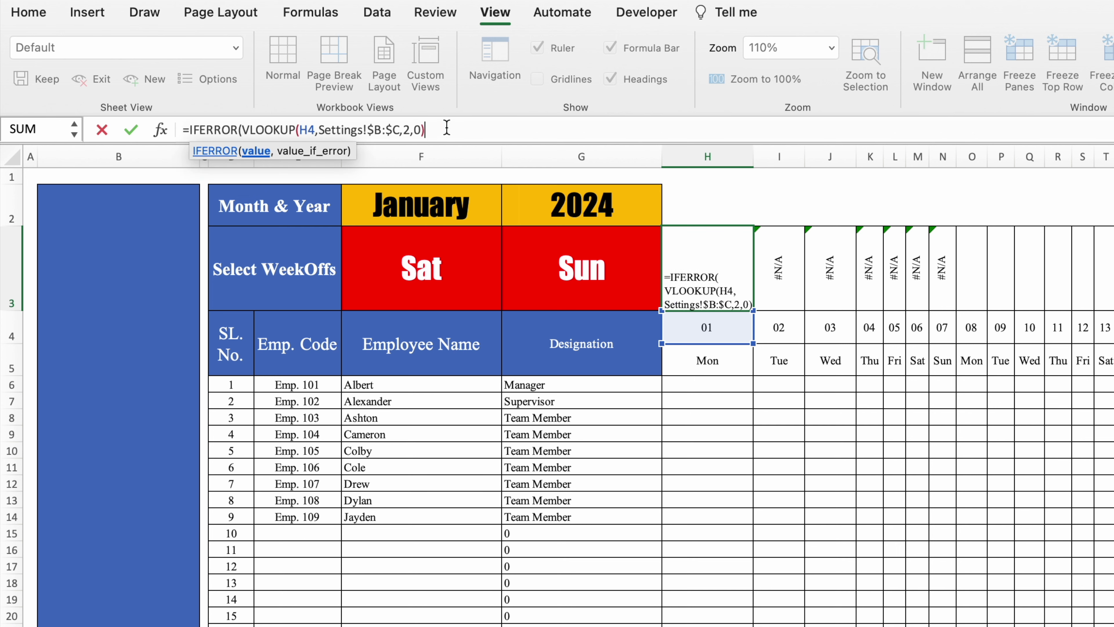
type(",\"\"")
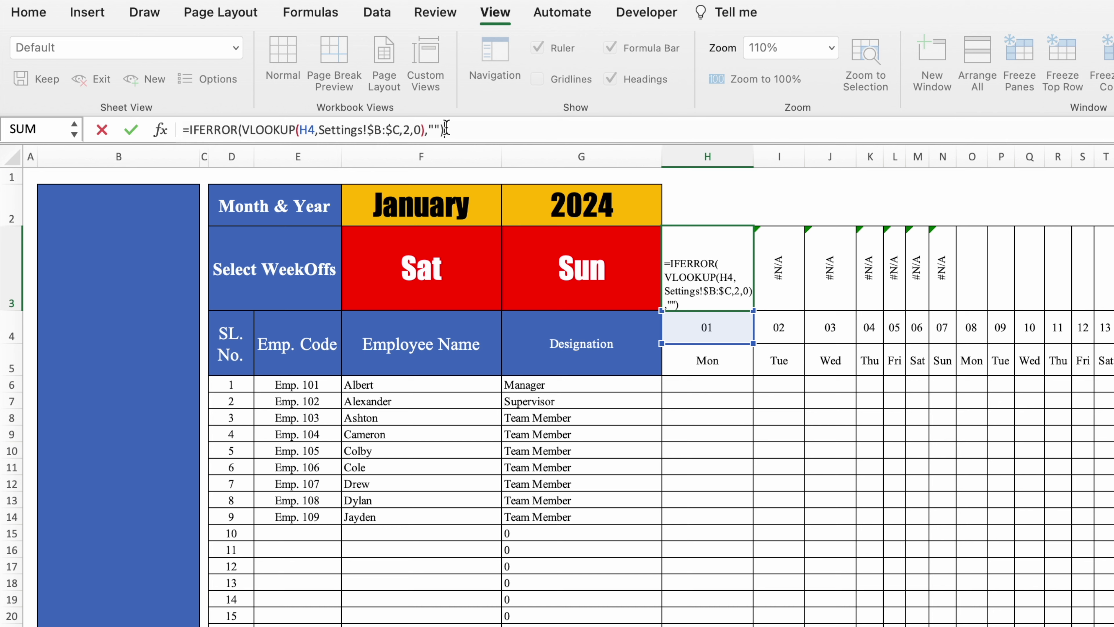
key("Return")
Fill the IFERROR holiday formula from H3 across row 3 to AL3
left_click(706, 257)
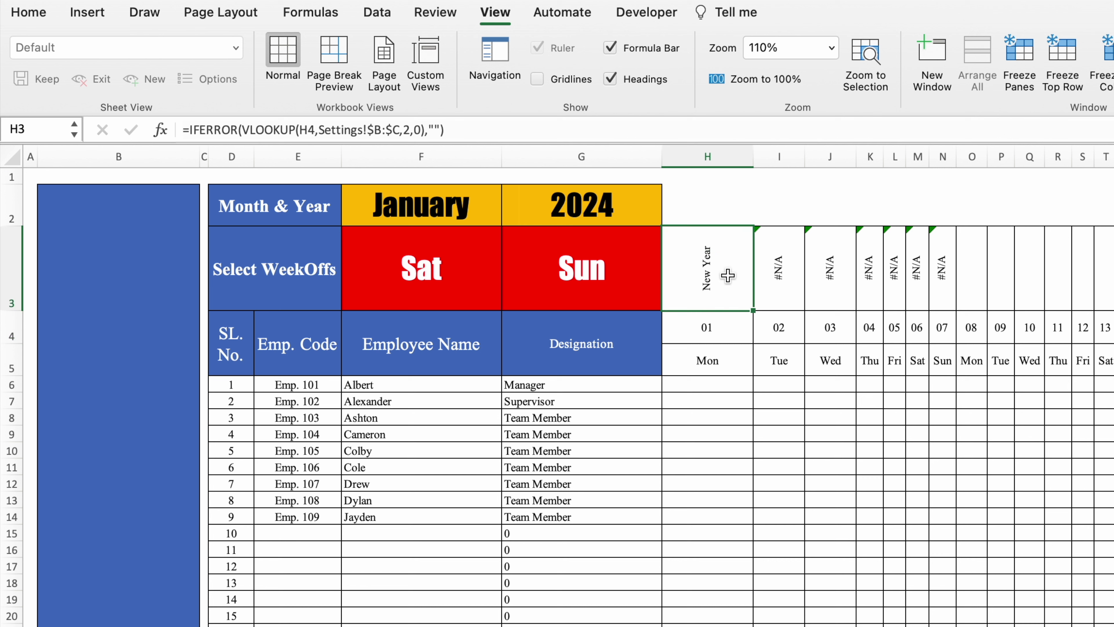
left_click_drag(753, 310, 1014, 310)
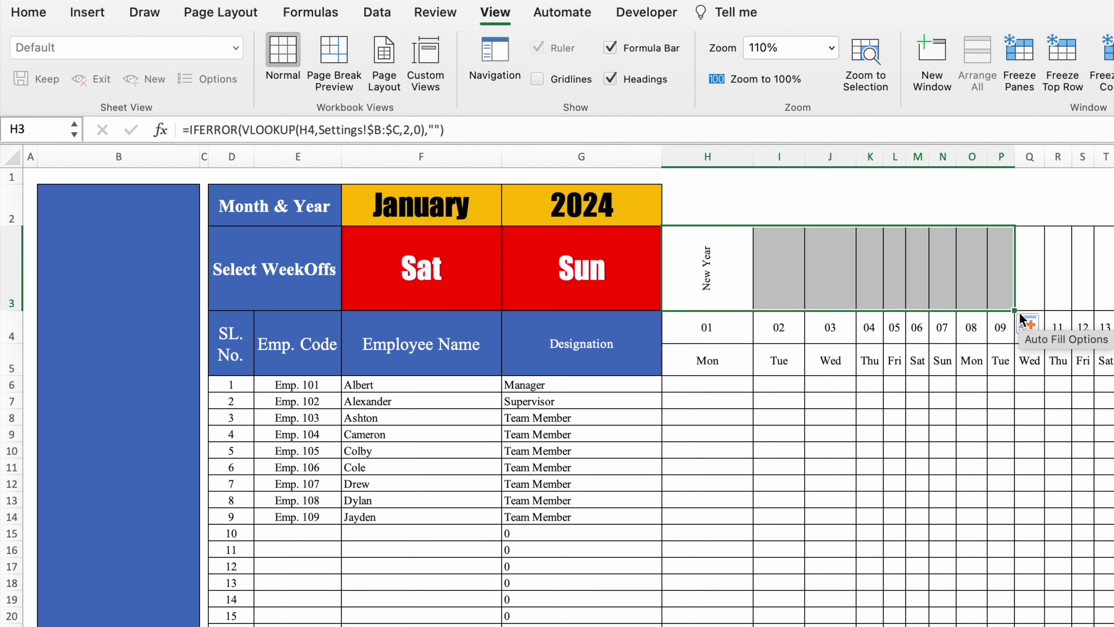
left_click_drag(1015, 310, 880, 330)
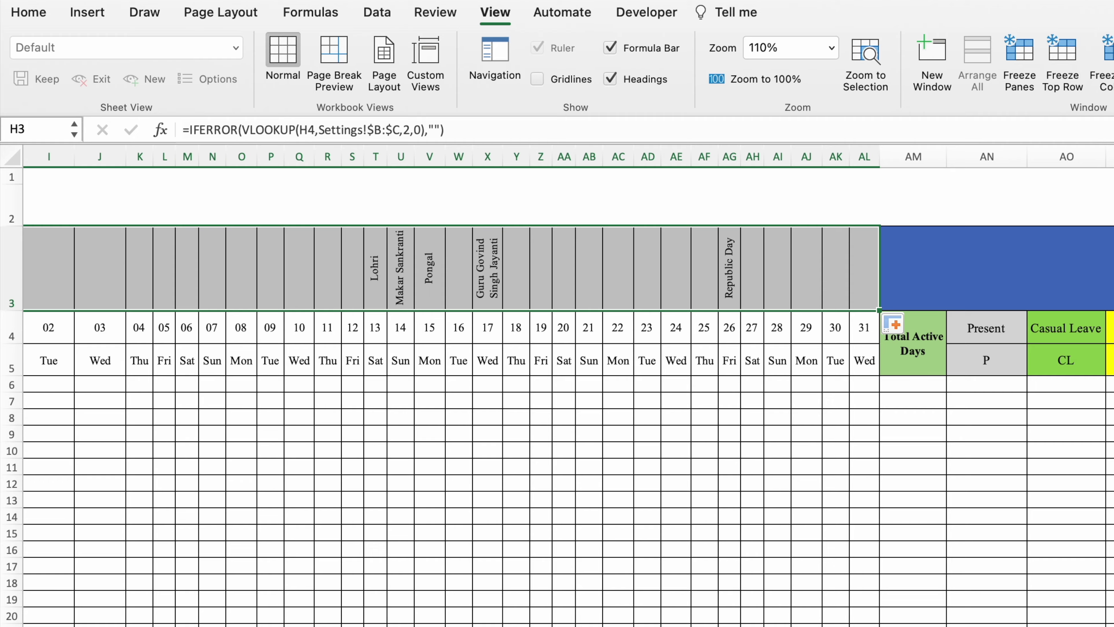
scroll(873, 439, "left", 10)
left_click(837, 610)
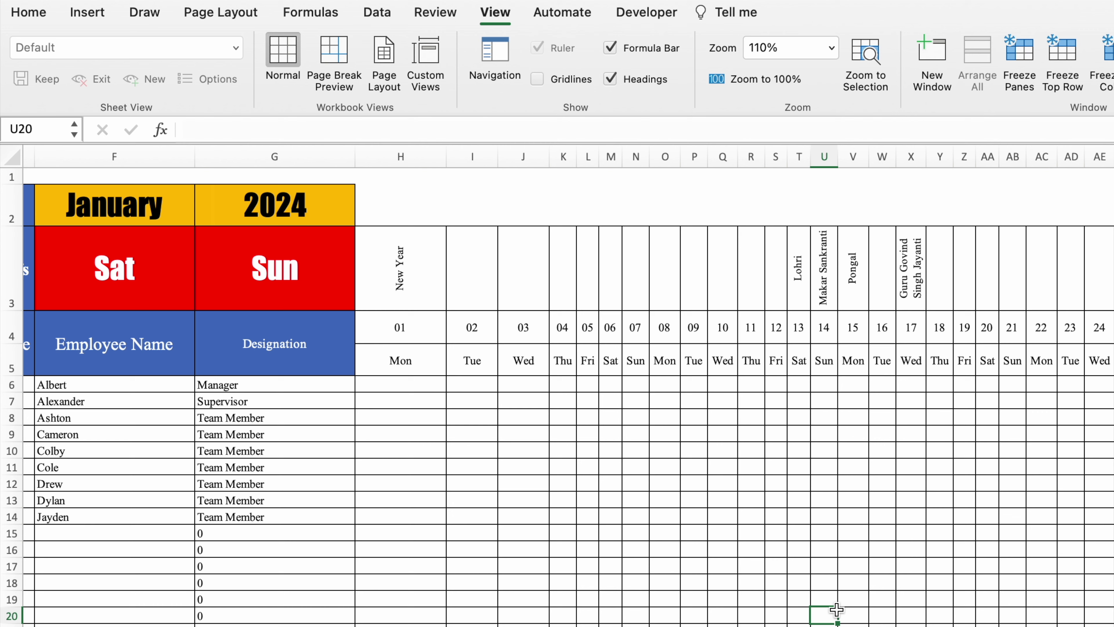
Start a Classic conditional formatting rule for H4:AL25 that uses a formula to determine which cells to format
left_click_drag(400, 327, 1110, 626)
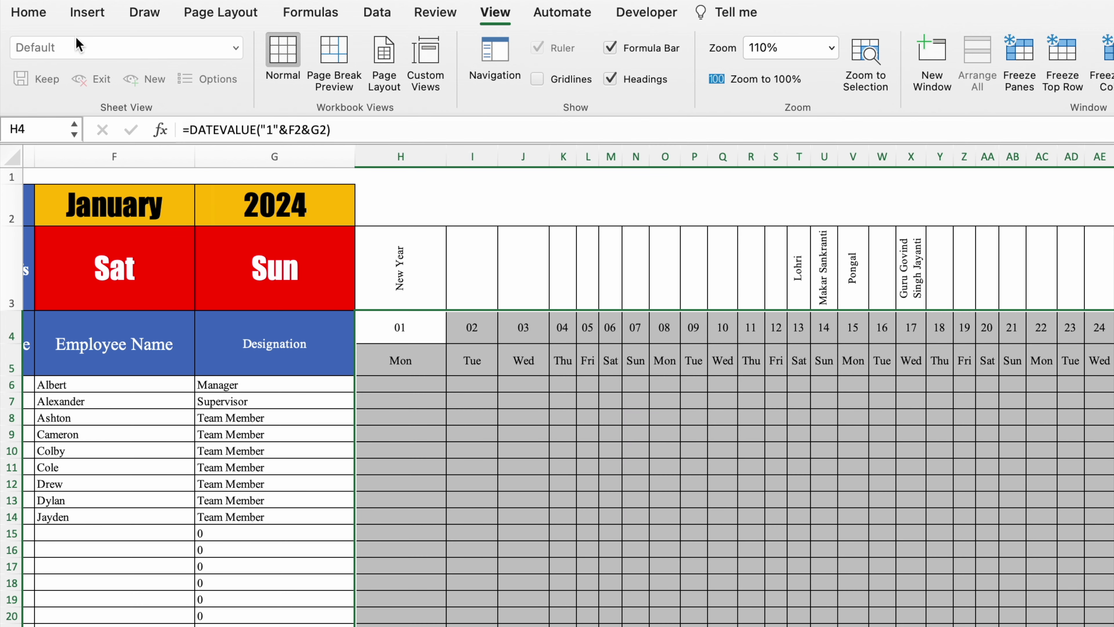
left_click(31, 14)
left_click(884, 53)
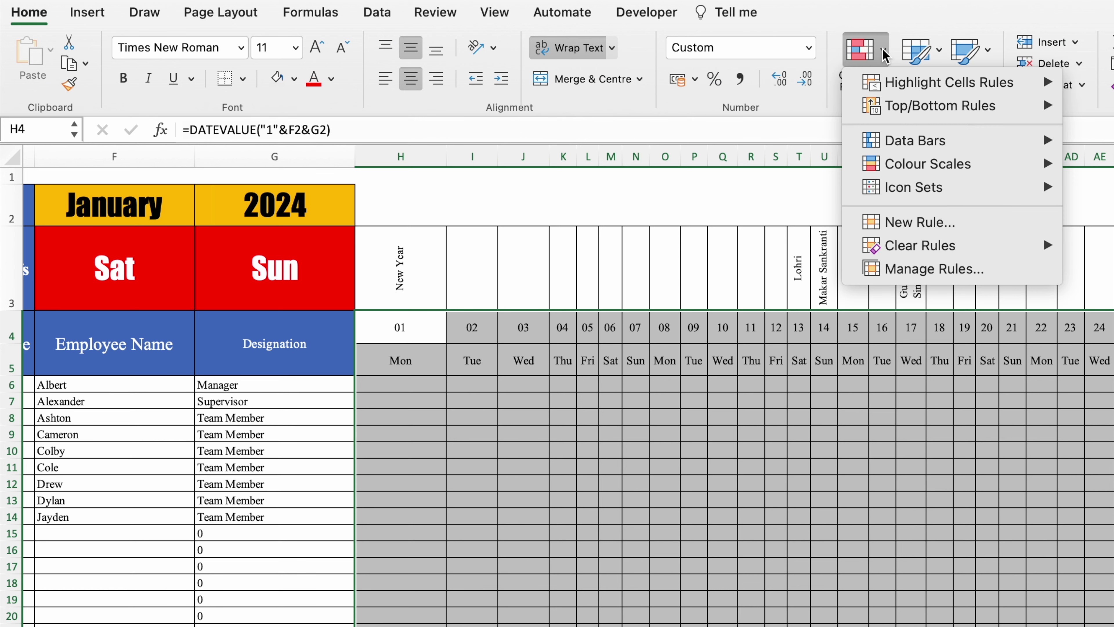
left_click(943, 222)
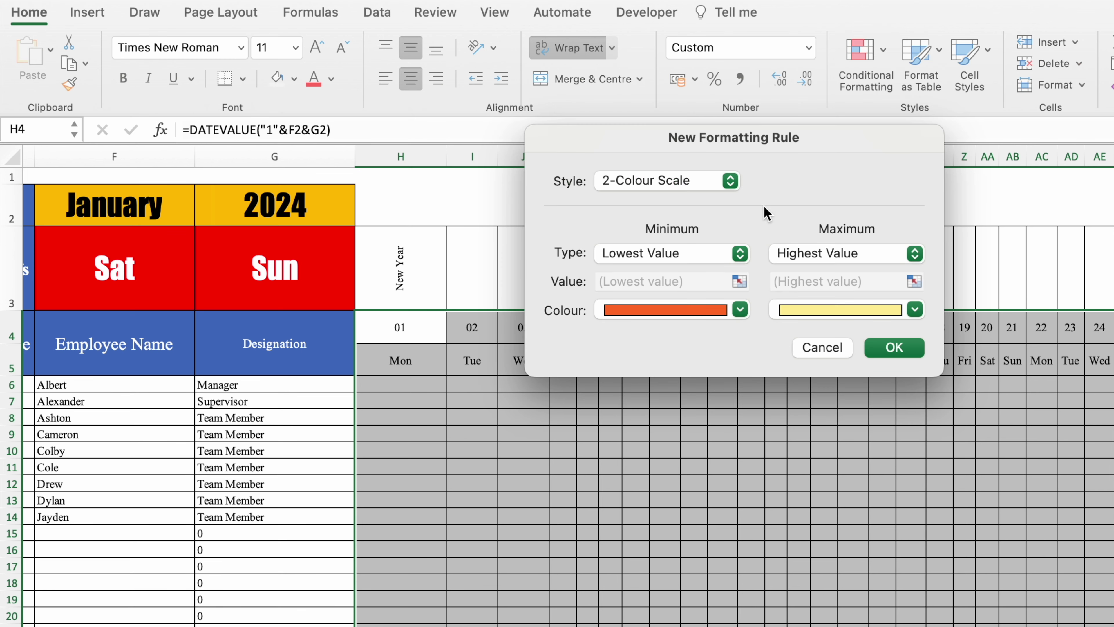
left_click(731, 181)
left_click(655, 268)
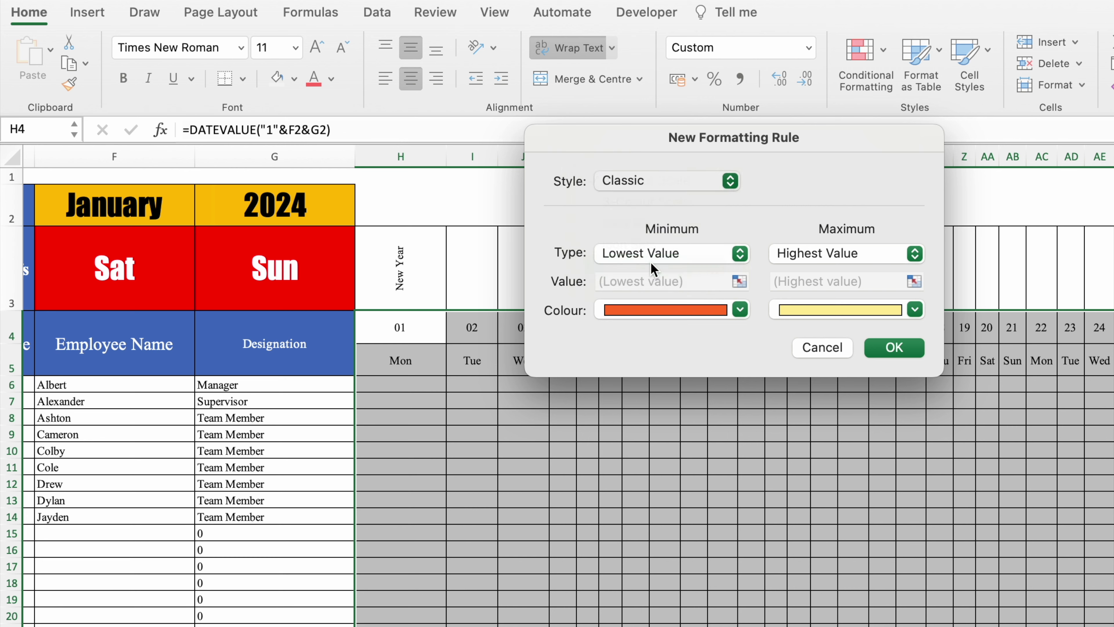
left_click(753, 237)
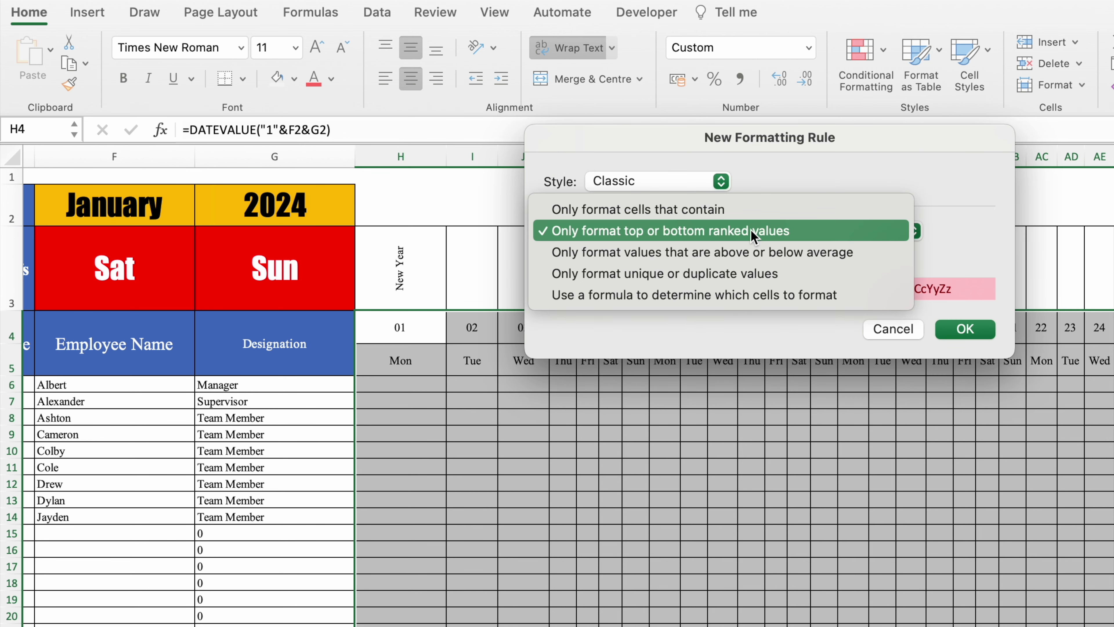
left_click(760, 303)
left_click(723, 259)
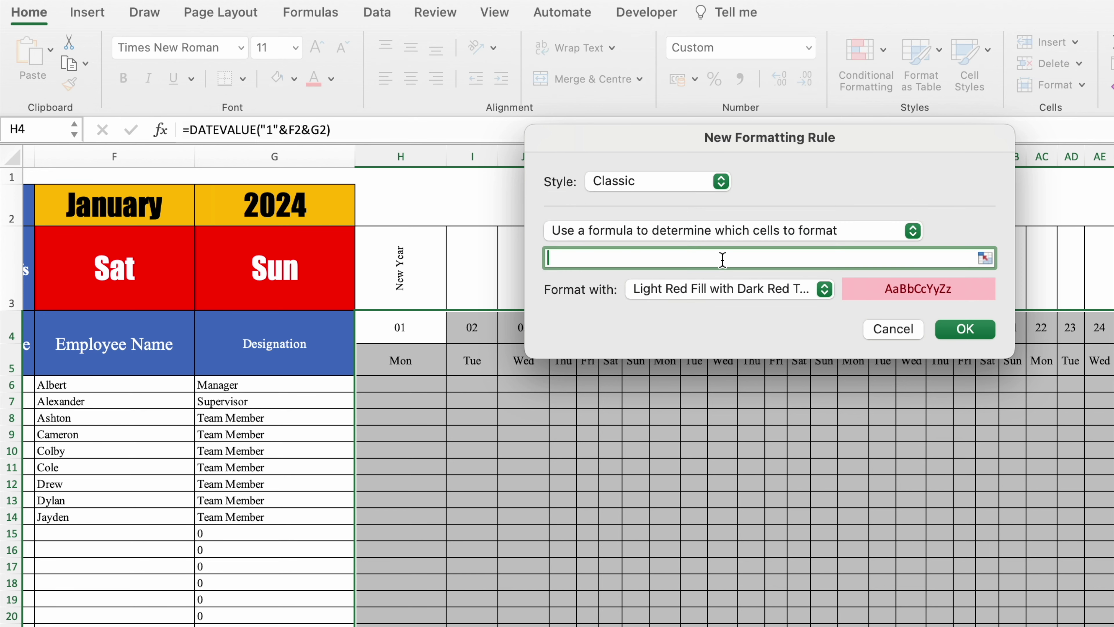
Set the rule's formula to =H$5="Sat" and apply it with the light red fill and dark red text format
type("=")
left_click(429, 359)
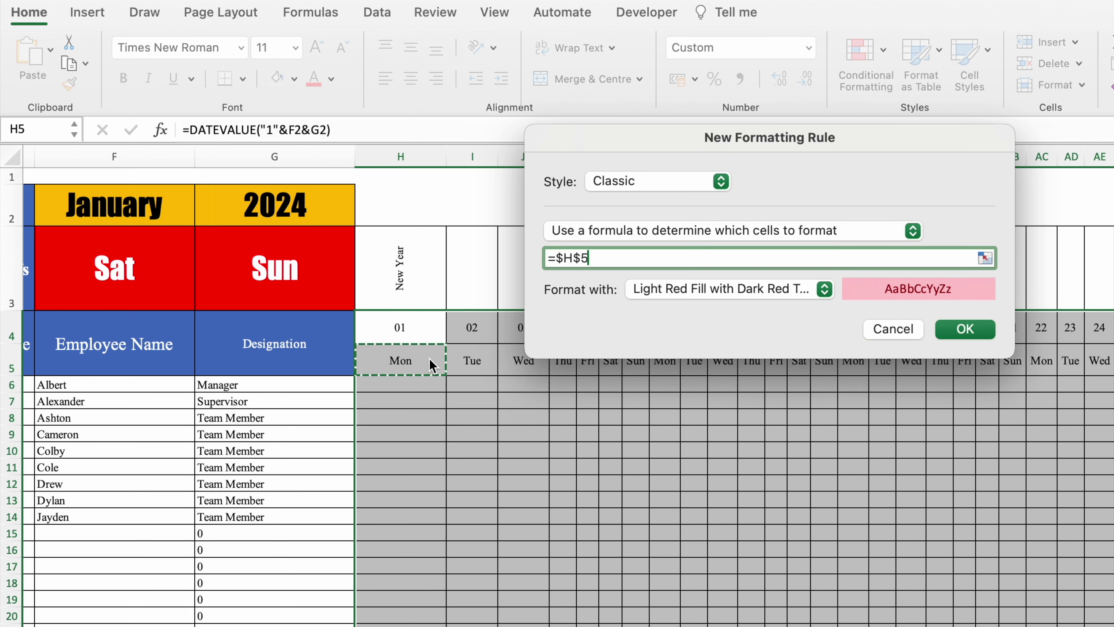
left_click(563, 258)
key("BackSpace")
left_click(609, 258)
type("=")
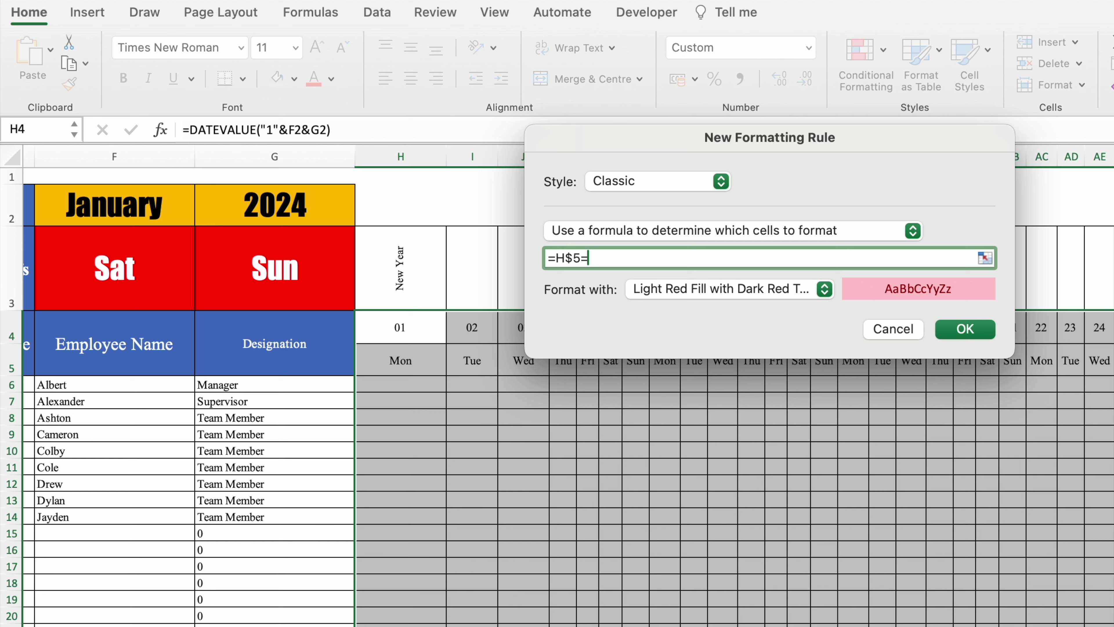
type("\"Sat\"")
left_click(967, 332)
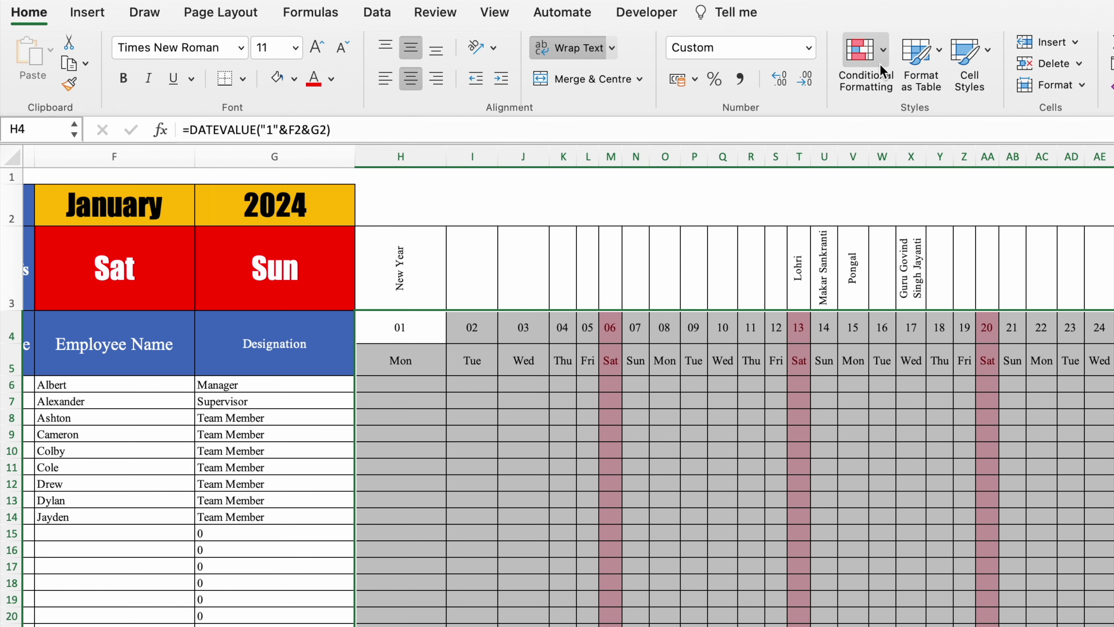
Edit the conditional formatting rule so its formula is =H$5=$F$3, comparing the weekday with the first week-off cell
left_click(884, 53)
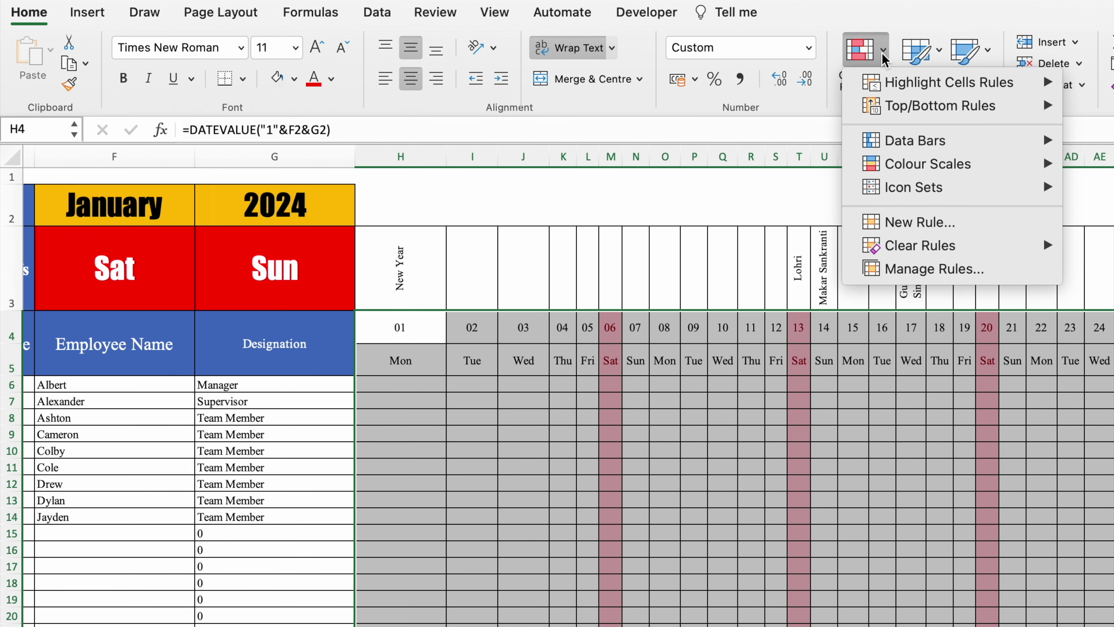
left_click(926, 269)
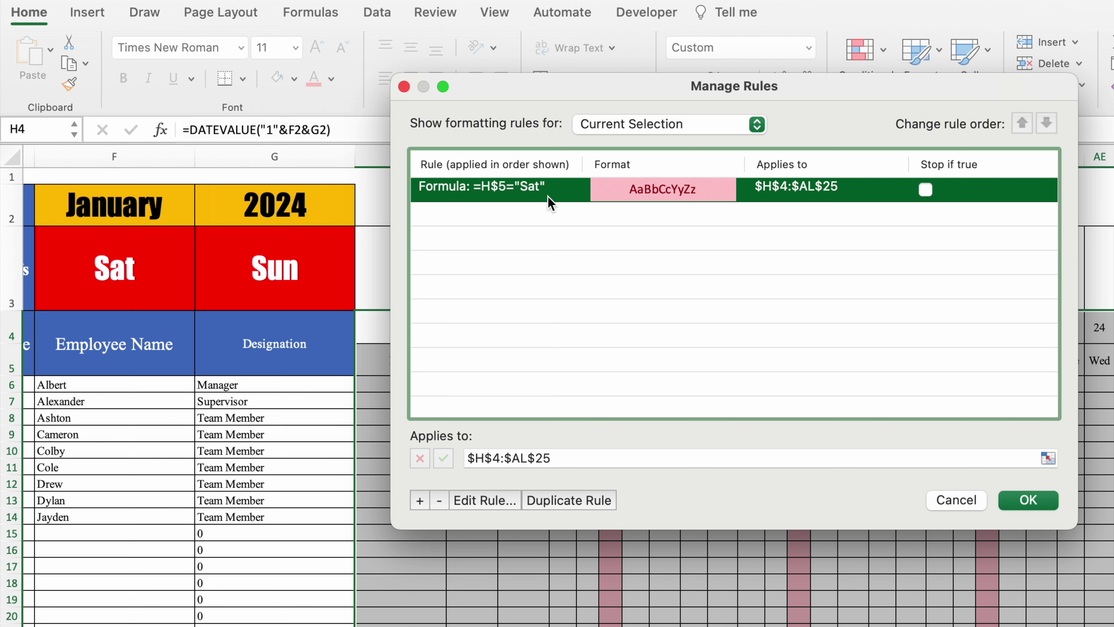
left_click(485, 501)
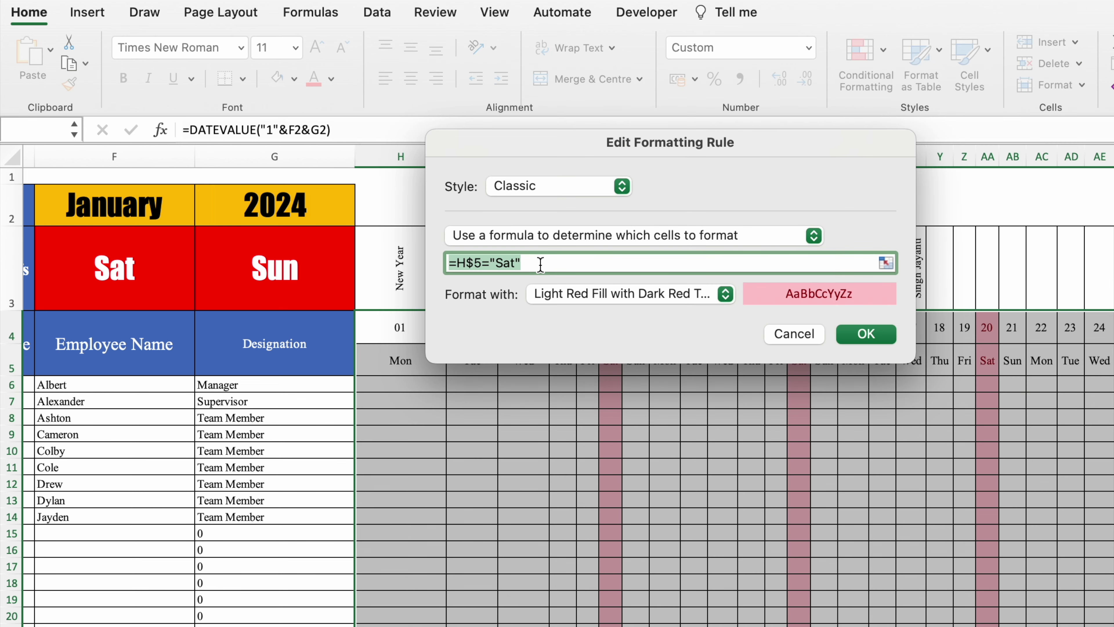
left_click(540, 266)
key("BackSpace")
key("BackSpace")
key("BackSpace")
key("BackSpace")
key("BackSpace")
left_click(127, 263)
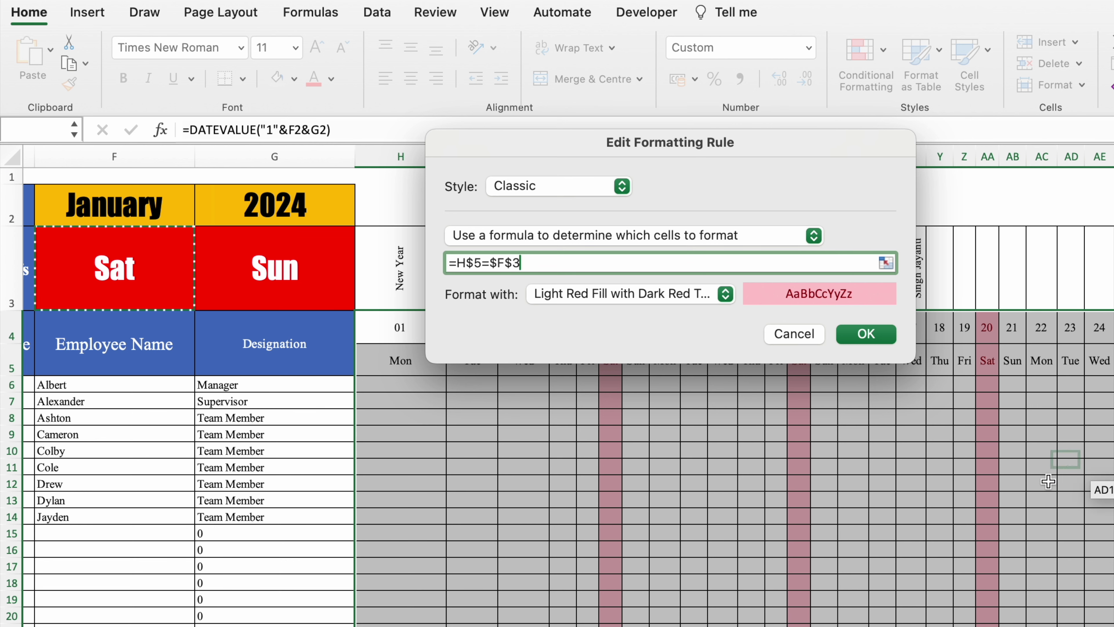
left_click(880, 338)
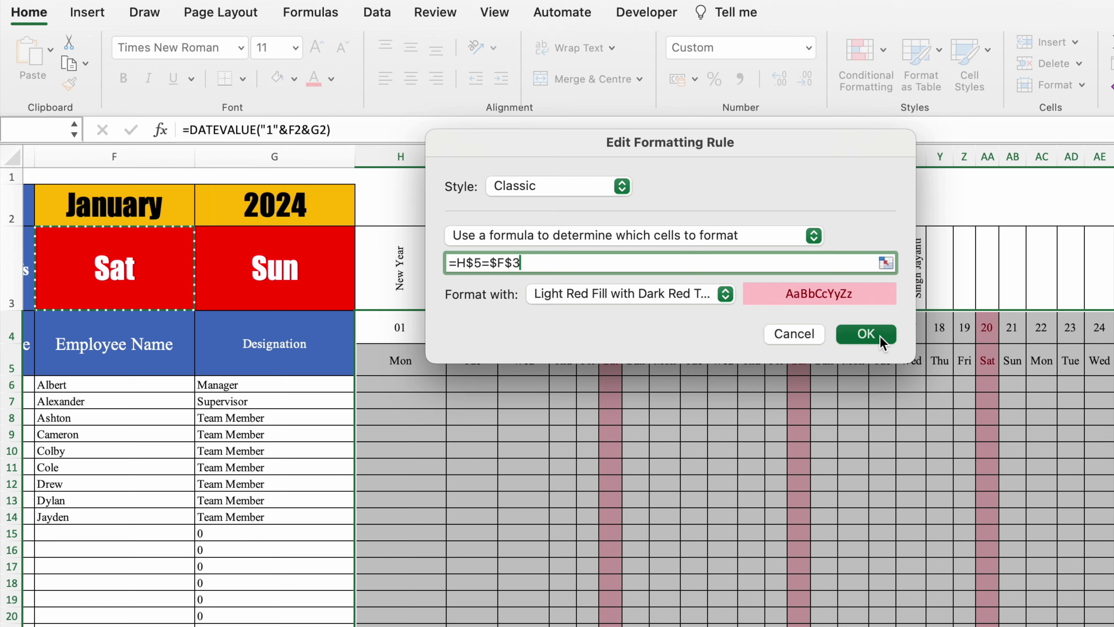
left_click(1026, 522)
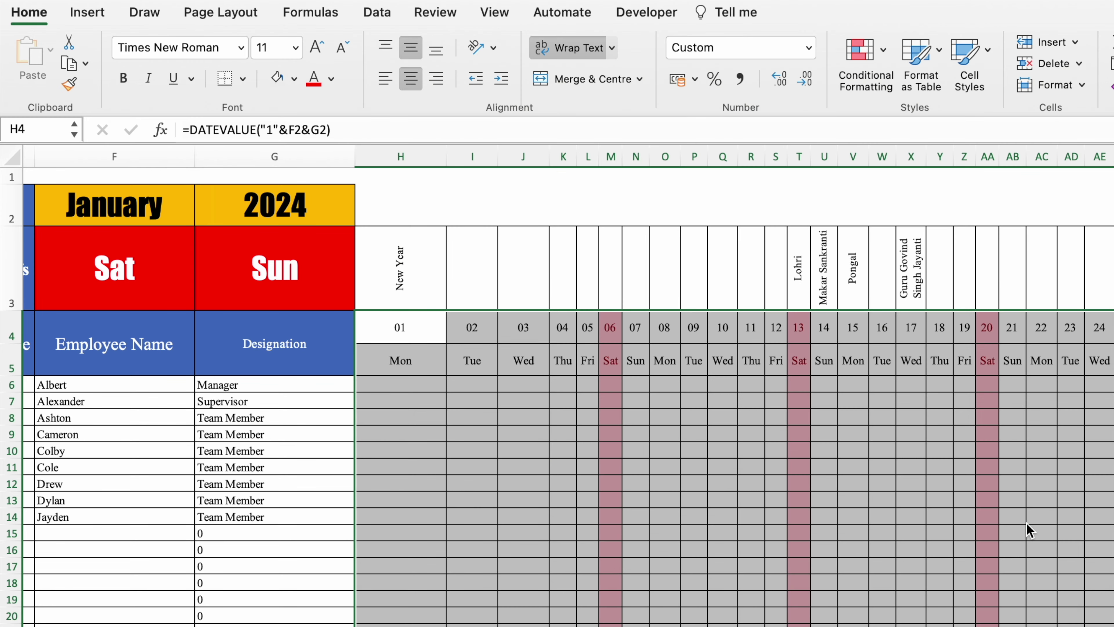
Test the week-off highlighting by choosing Sun and Tue in F3, and return the cell to Sat
left_click(147, 275)
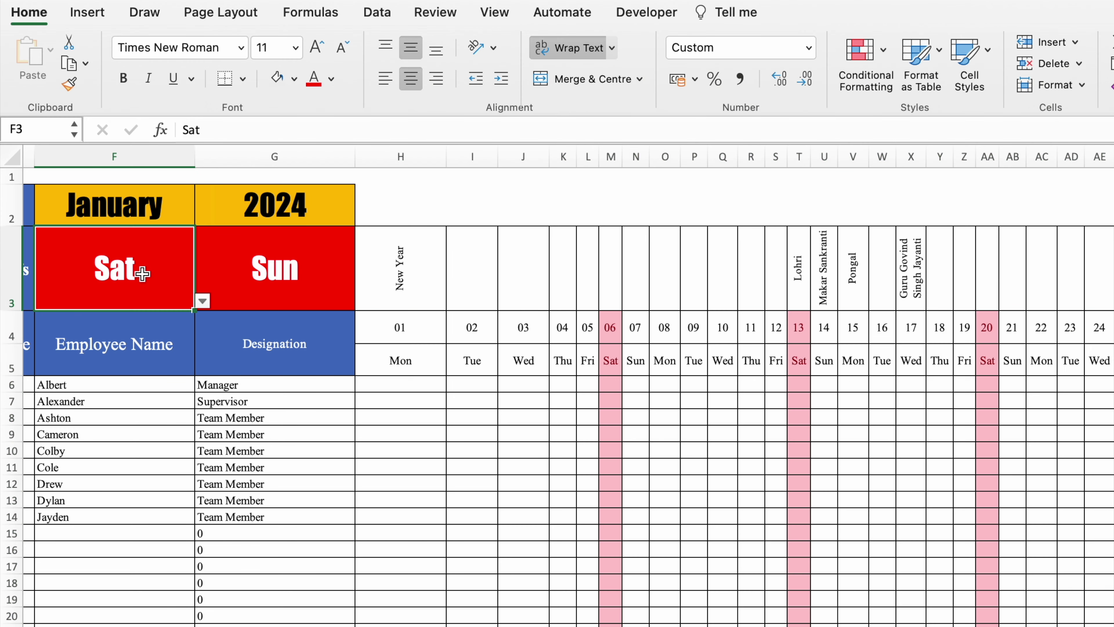
left_click(202, 303)
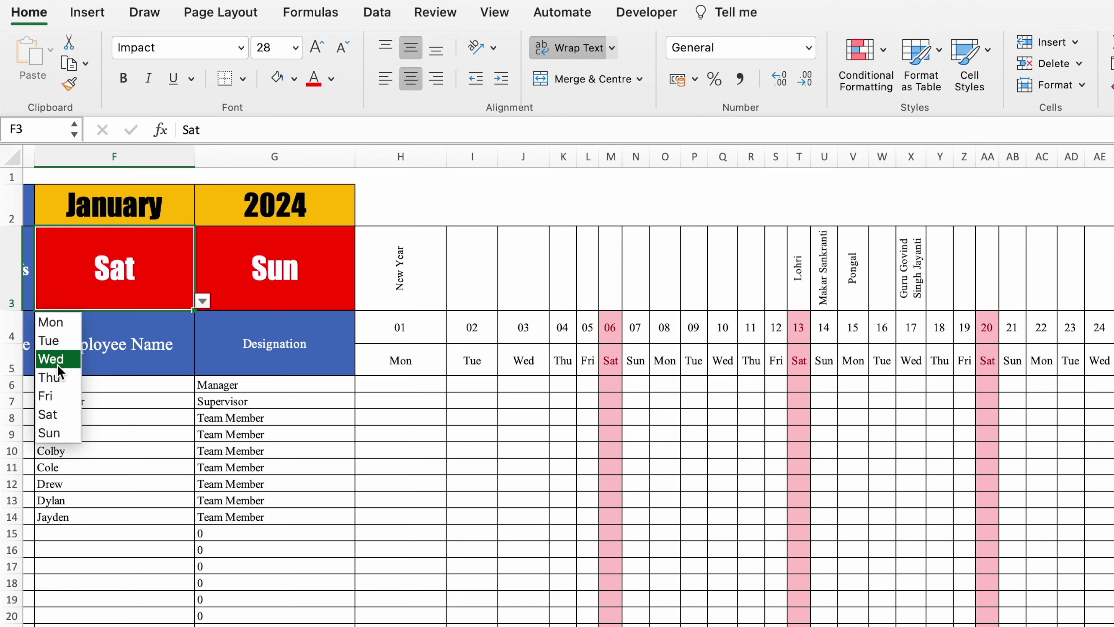
left_click(62, 430)
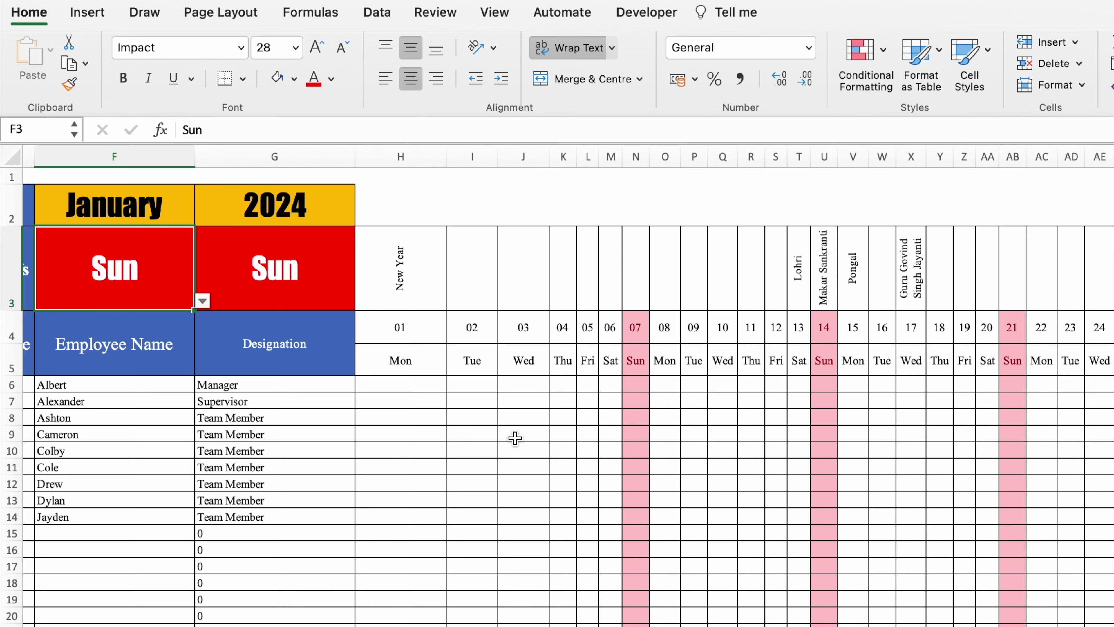
left_click(202, 301)
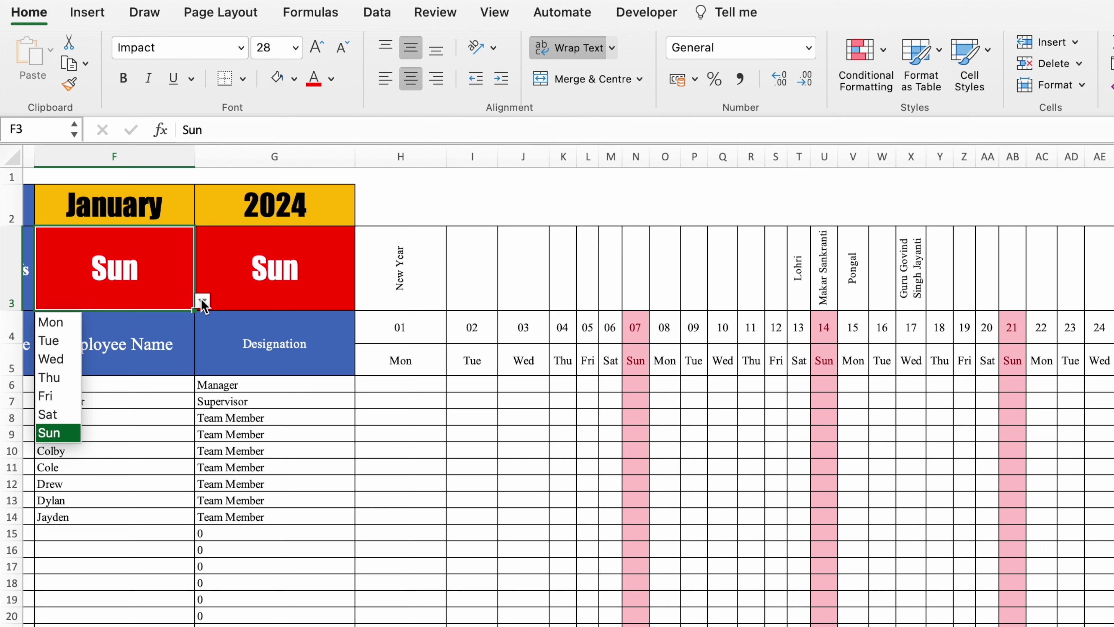
left_click(60, 347)
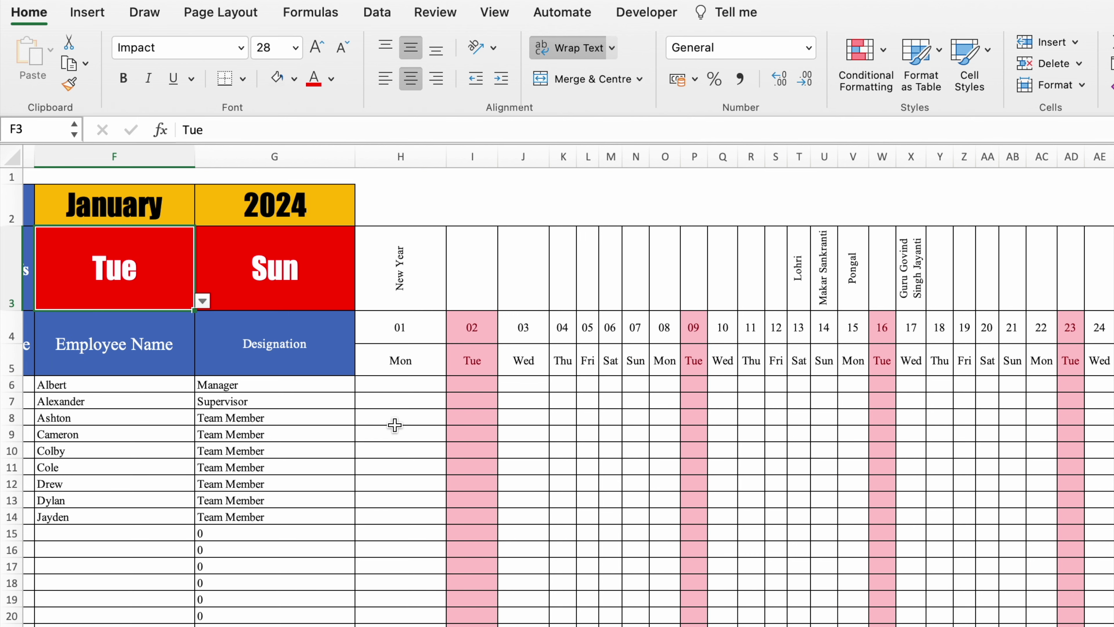
left_click(202, 302)
left_click(69, 418)
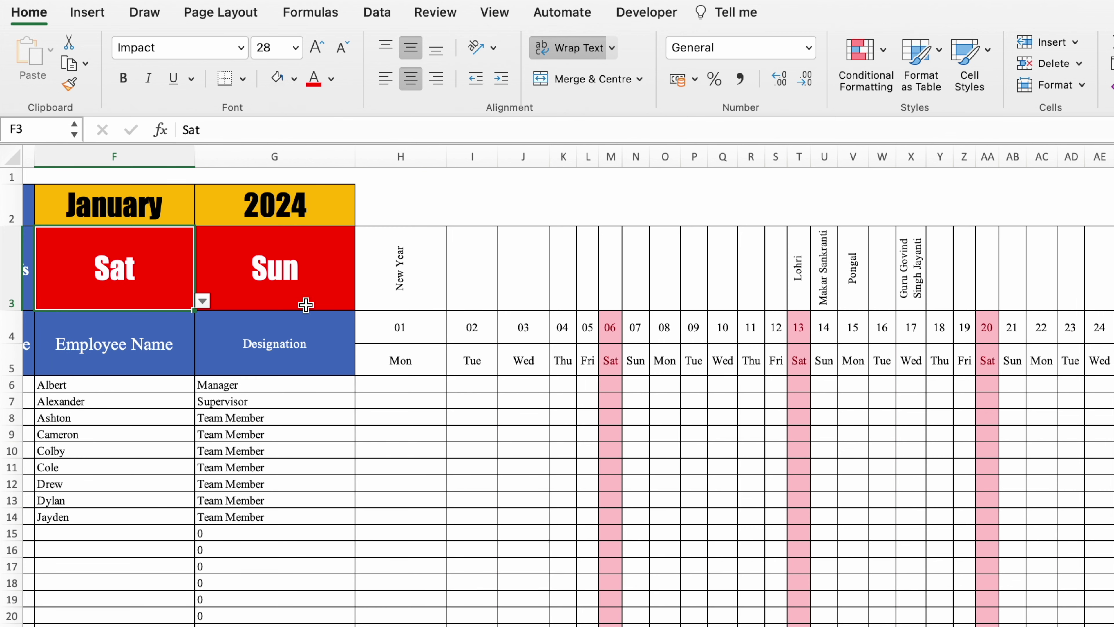
Start another Classic conditional formatting rule for H4:AL25 that uses a formula to determine which cells to format
left_click_drag(396, 328, 1110, 623)
left_click(883, 50)
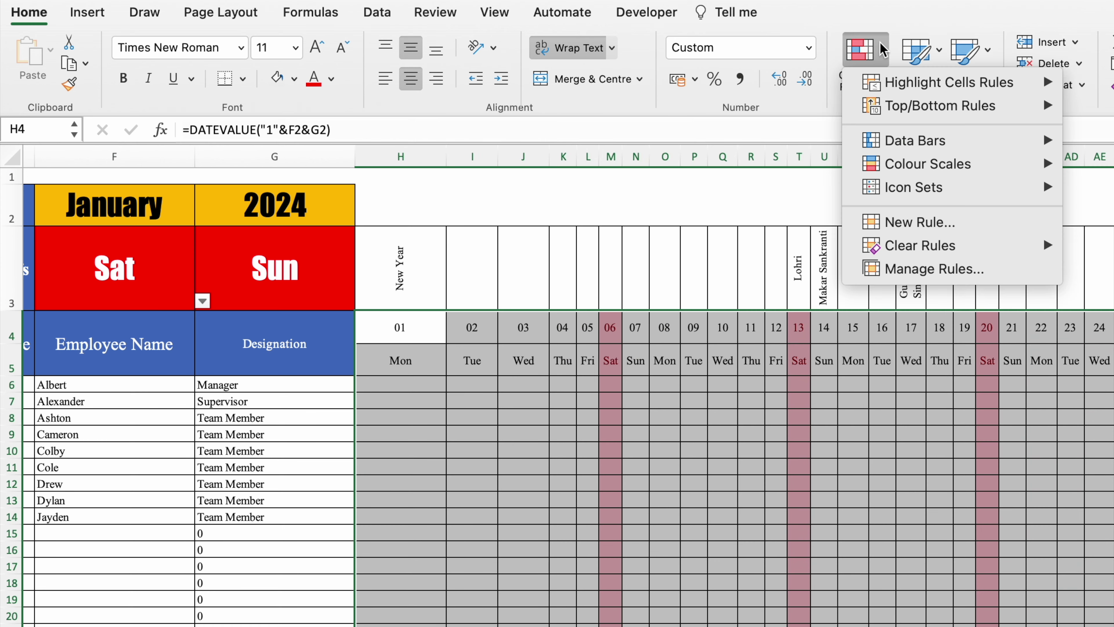
left_click(935, 222)
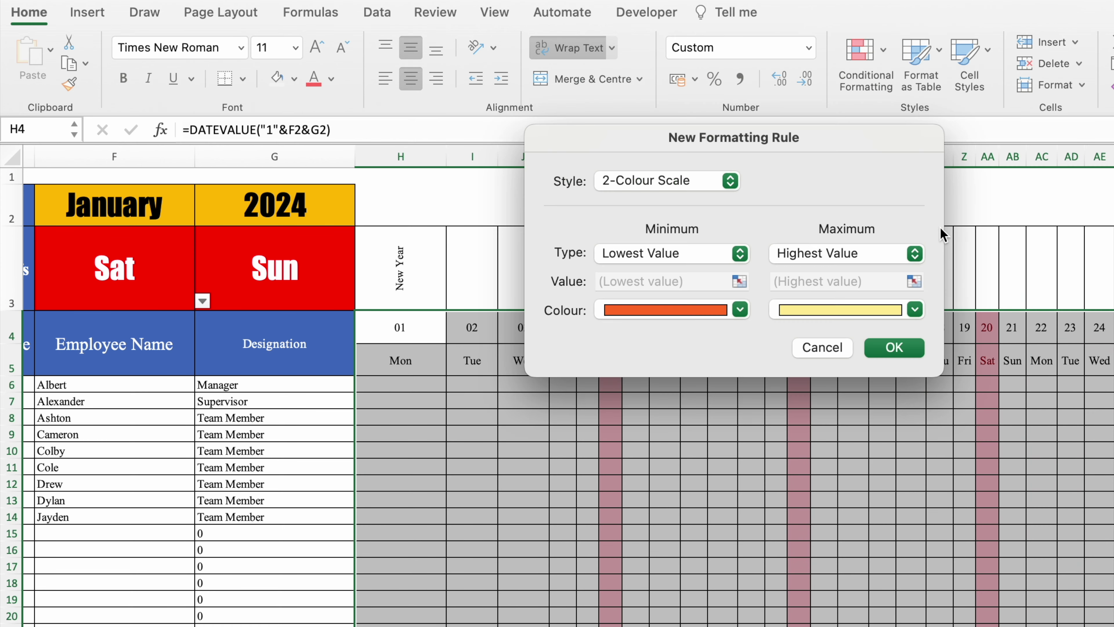
left_click(734, 182)
left_click(627, 265)
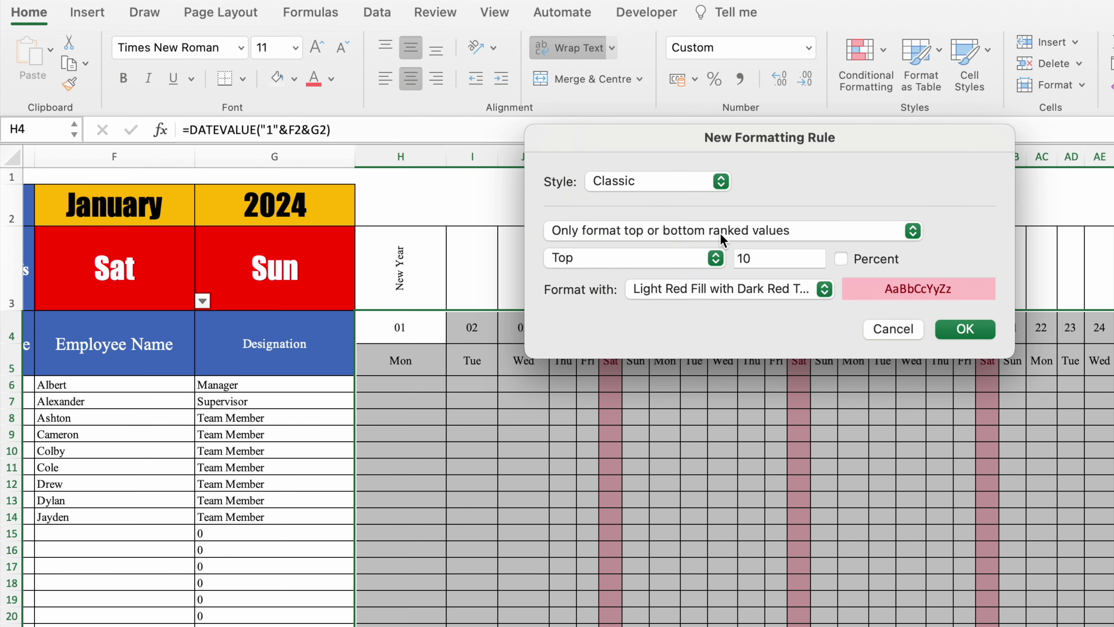
left_click(702, 231)
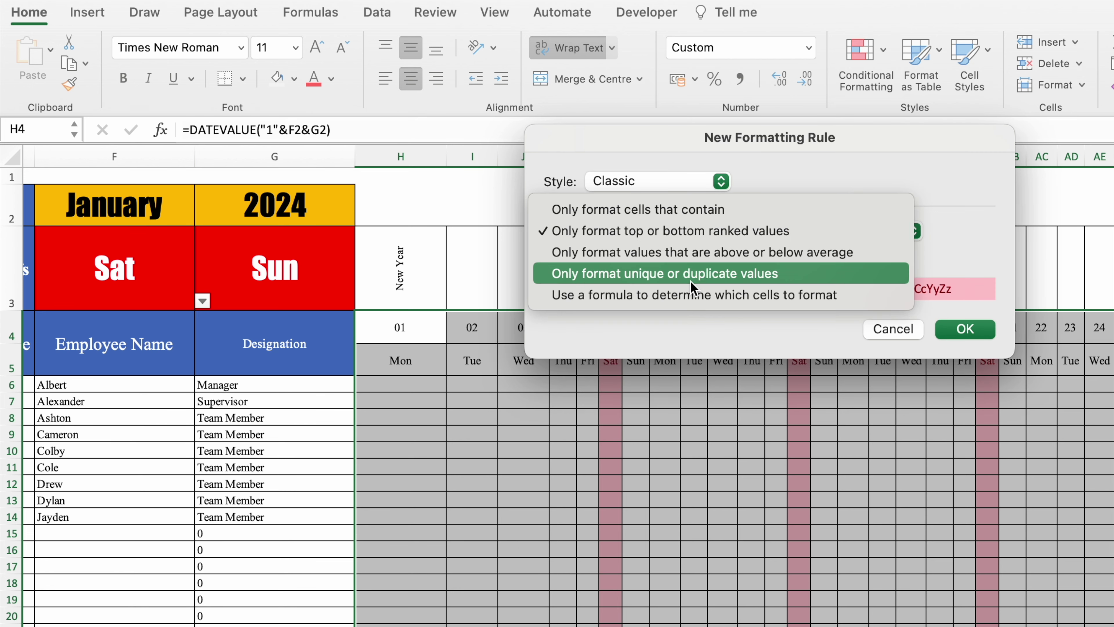
left_click(707, 306)
Set the new rule's formula to =H$5=$G$3 and apply it with the light red fill and dark red text format
left_click(695, 258)
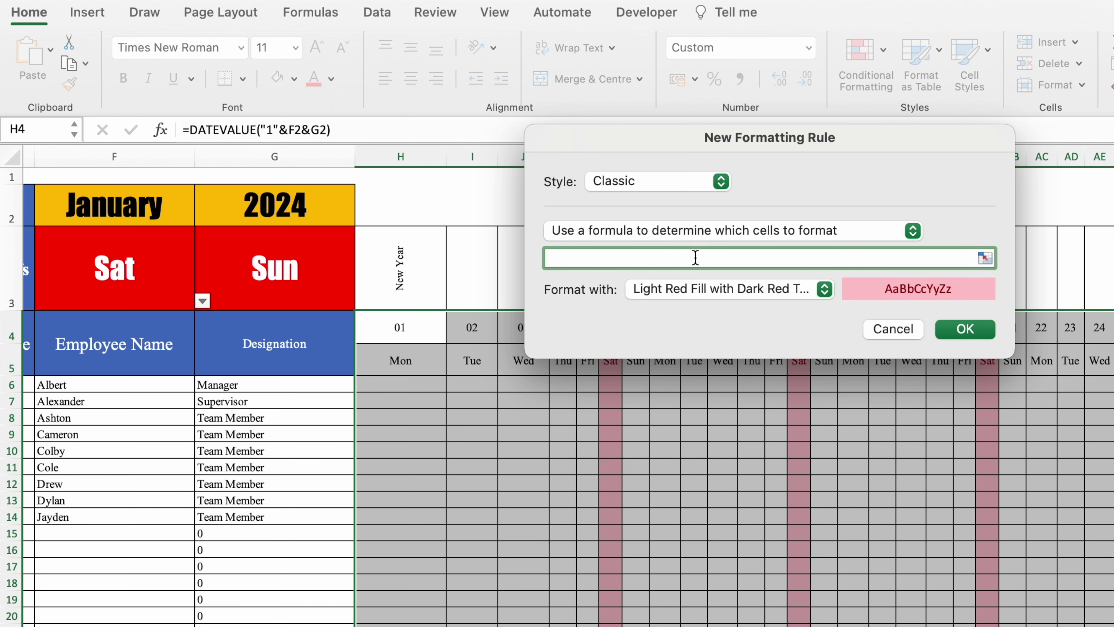
type("=")
left_click(424, 360)
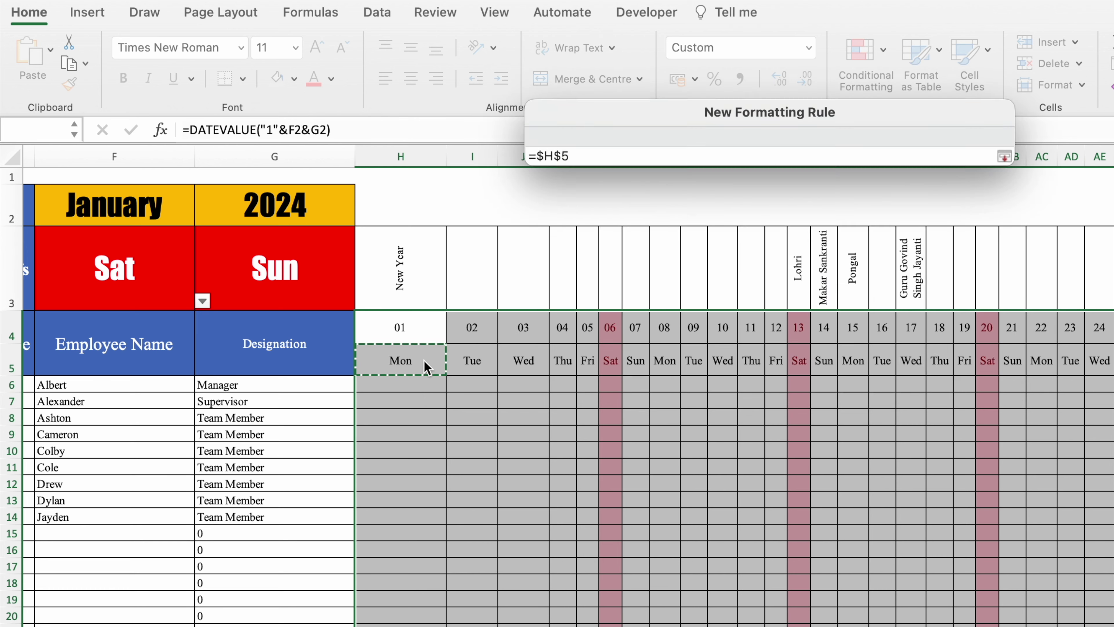
left_click(563, 259)
key("BackSpace")
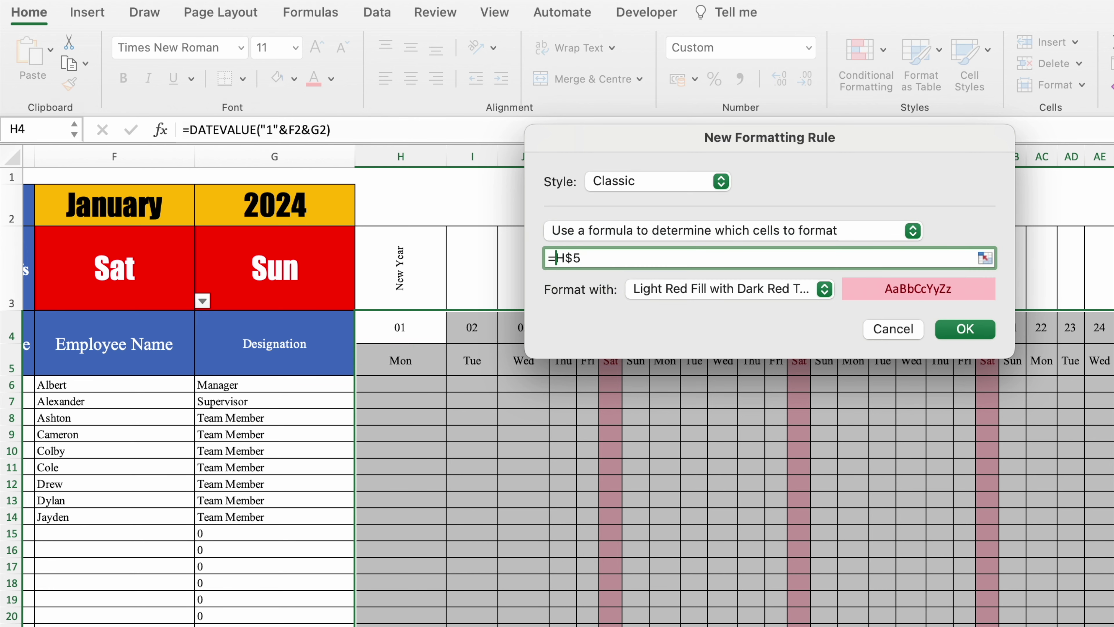
left_click(614, 256)
type("=")
left_click(268, 276)
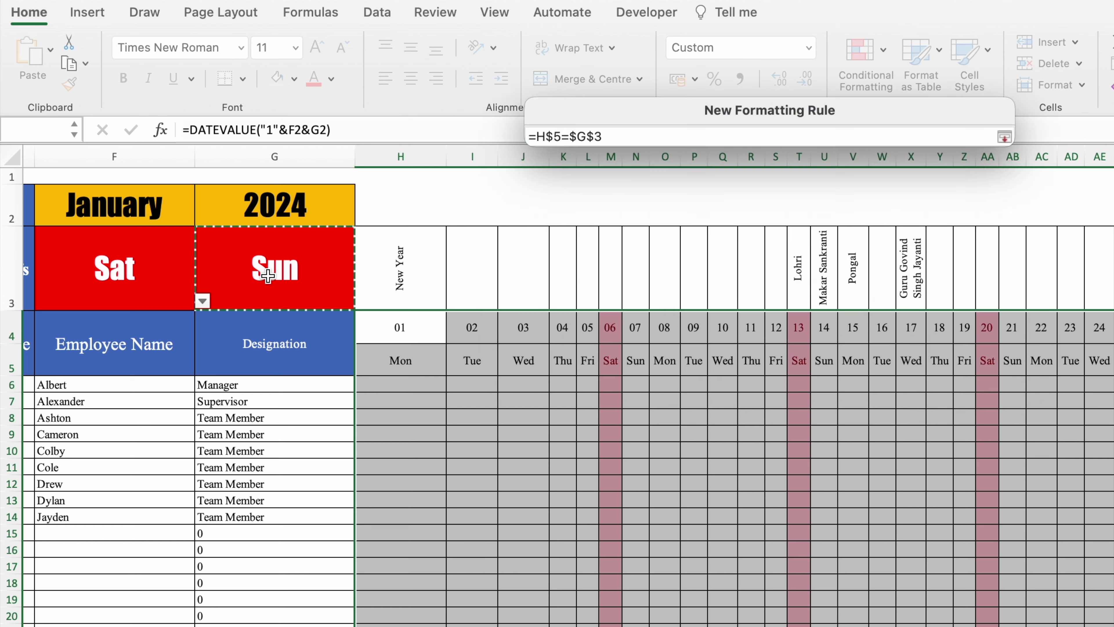
left_click(965, 329)
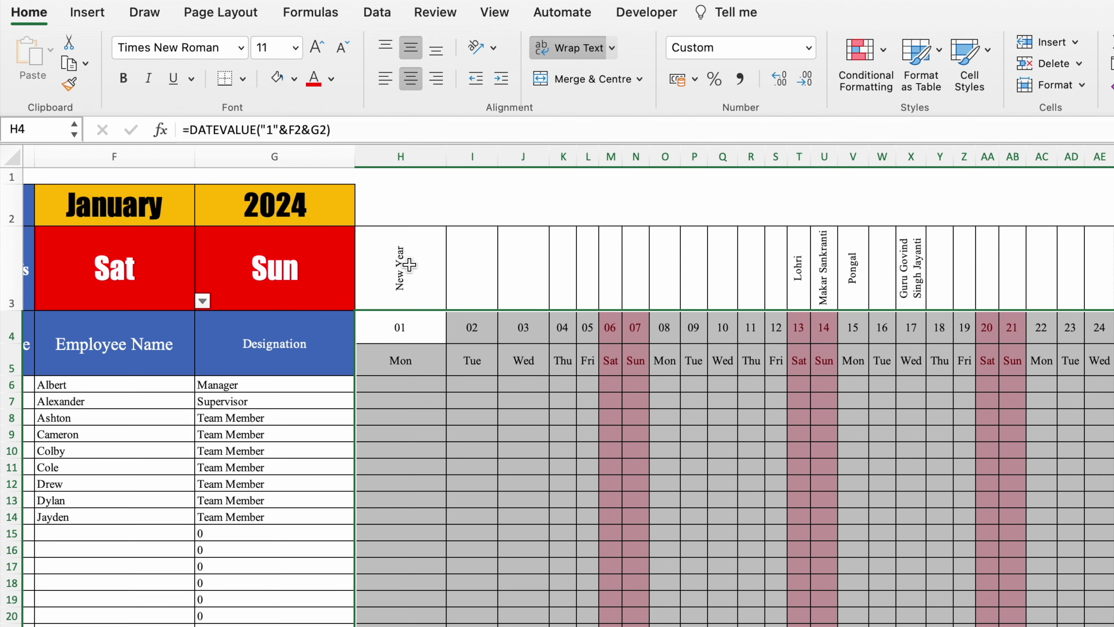
Enter =COUNTIF(H6:AL6,"P") in AN6 to count the first employee's Present days
scroll(683, 383, "right", 10)
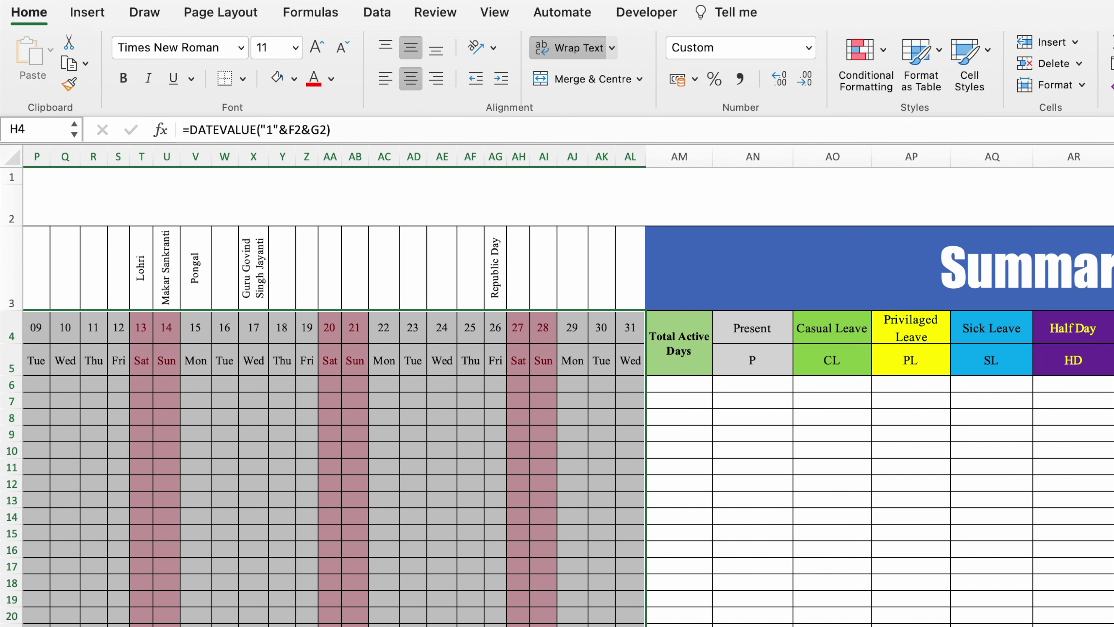
left_click(682, 383)
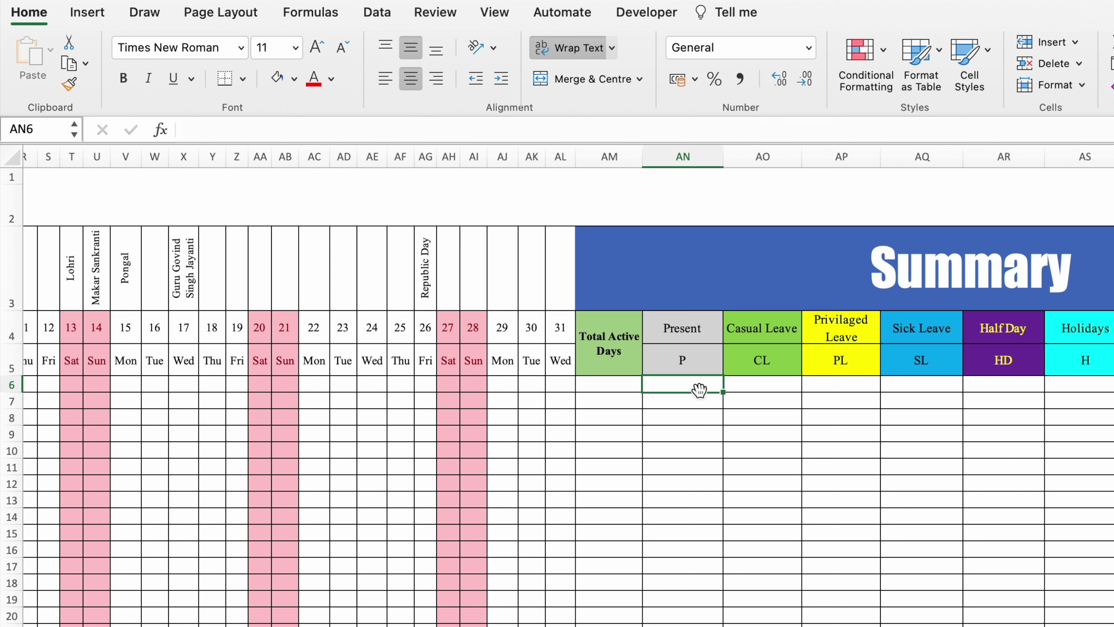
type("=countif")
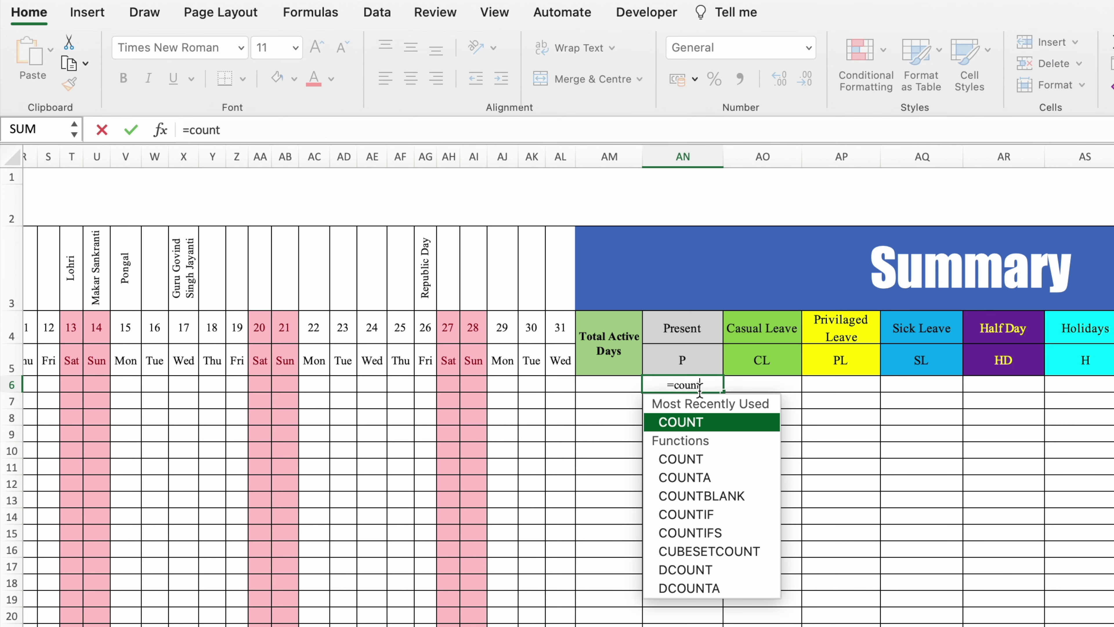
key("Tab")
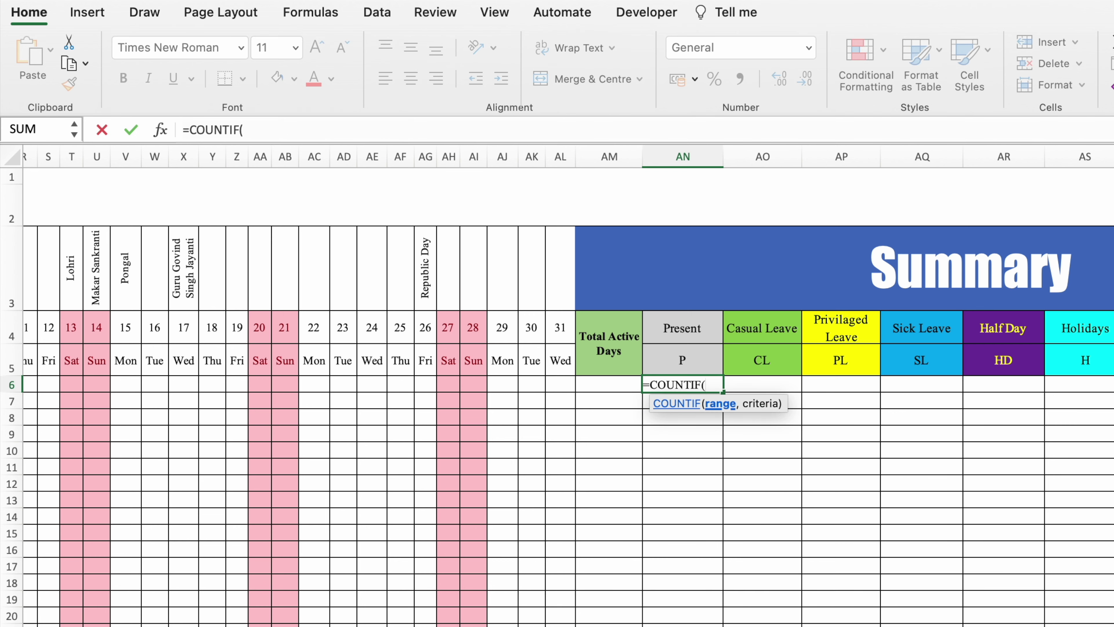
scroll(698, 428, "left", 10)
left_click(298, 388)
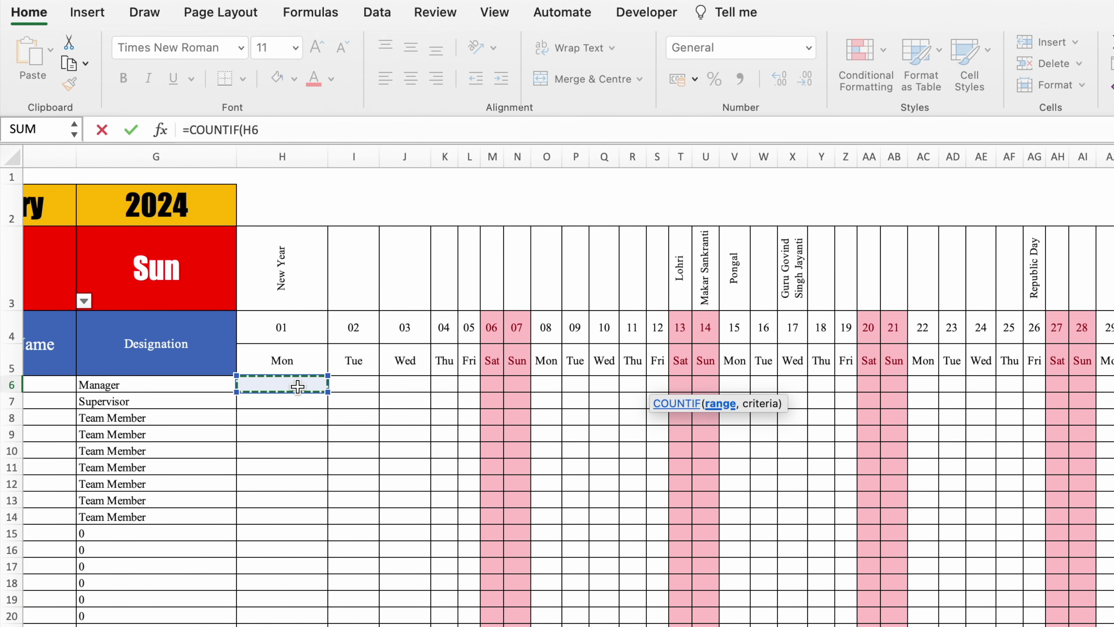
left_click_drag(298, 388, 1113, 387)
type(",")
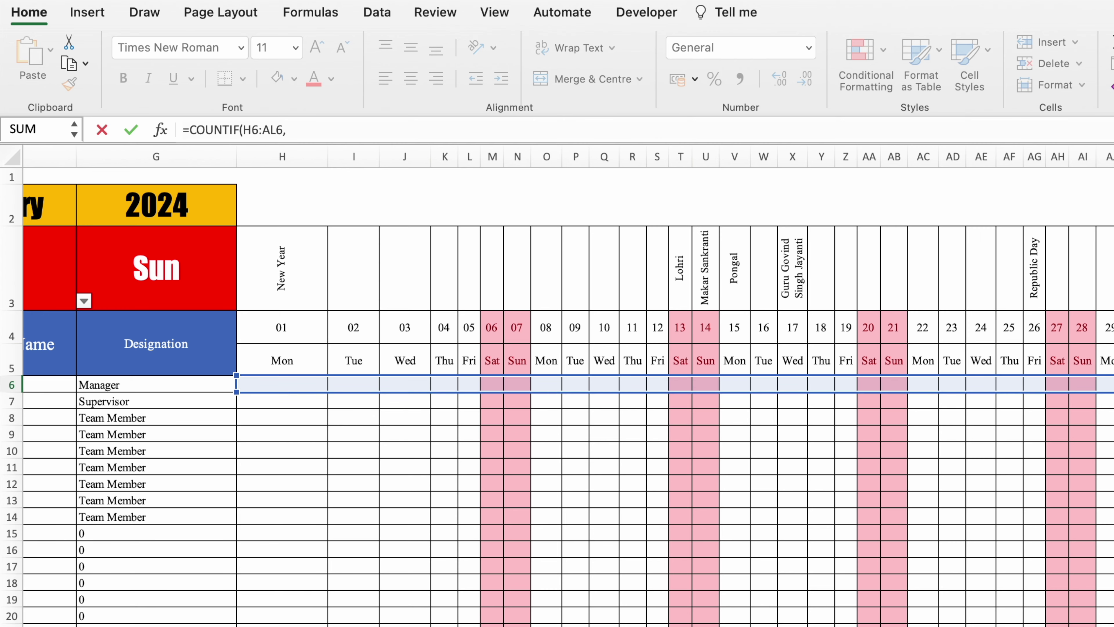
scroll(568, 386, "right", 10)
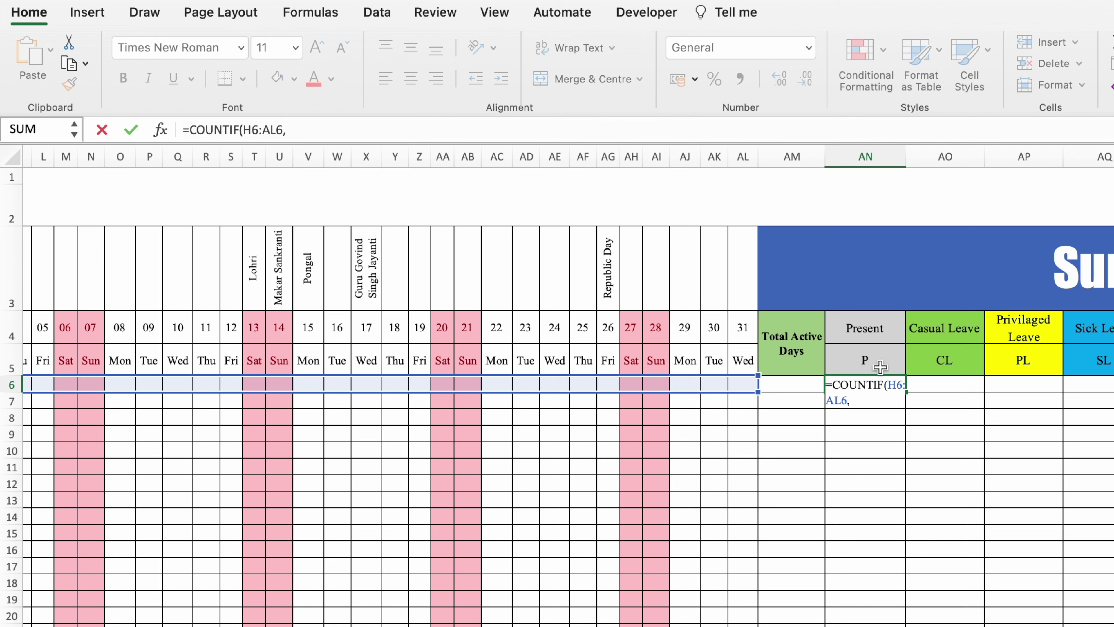
type("\"P")
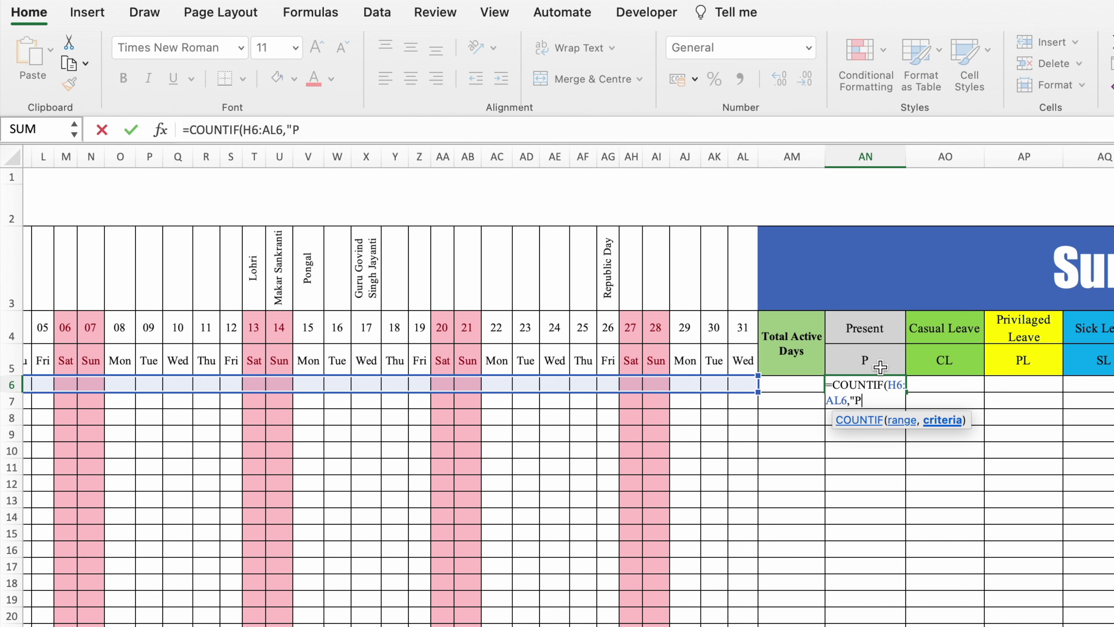
type("\")")
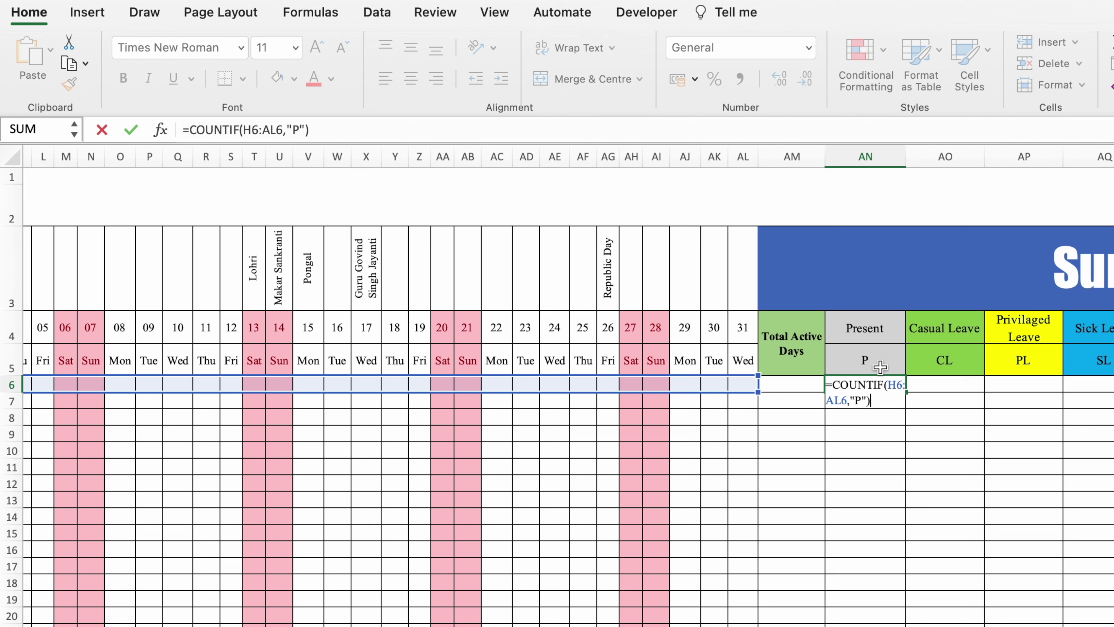
key("Return")
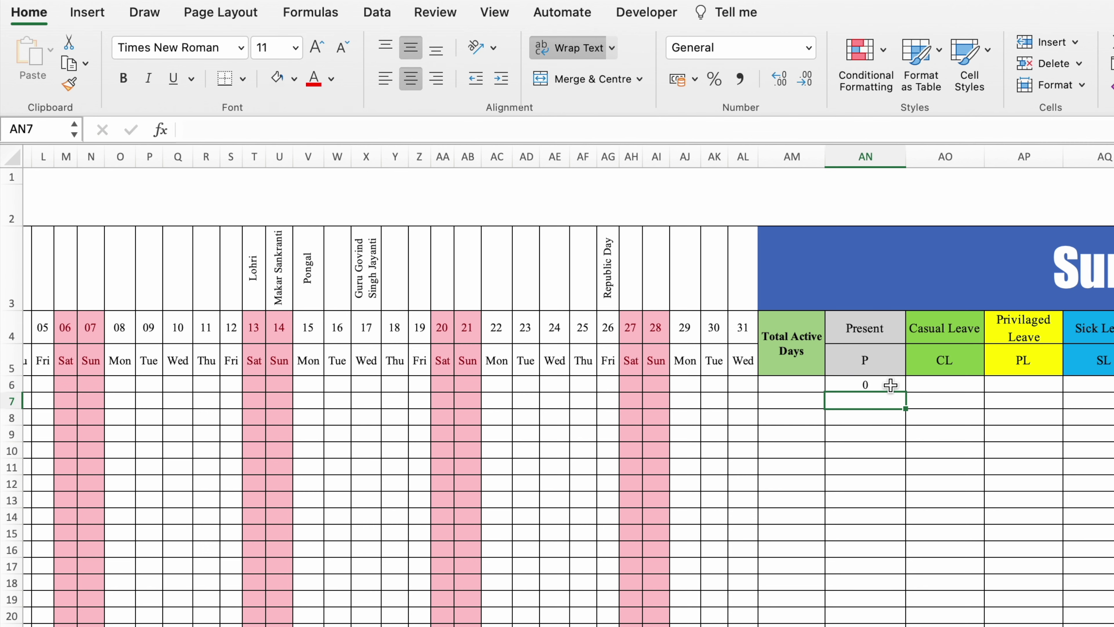
Mark the first employee as P on the 22nd in AC6 and fill the mark across to AG6
left_click(497, 384)
type("P")
key("Return")
left_click(496, 384)
left_click_drag(530, 392, 609, 392)
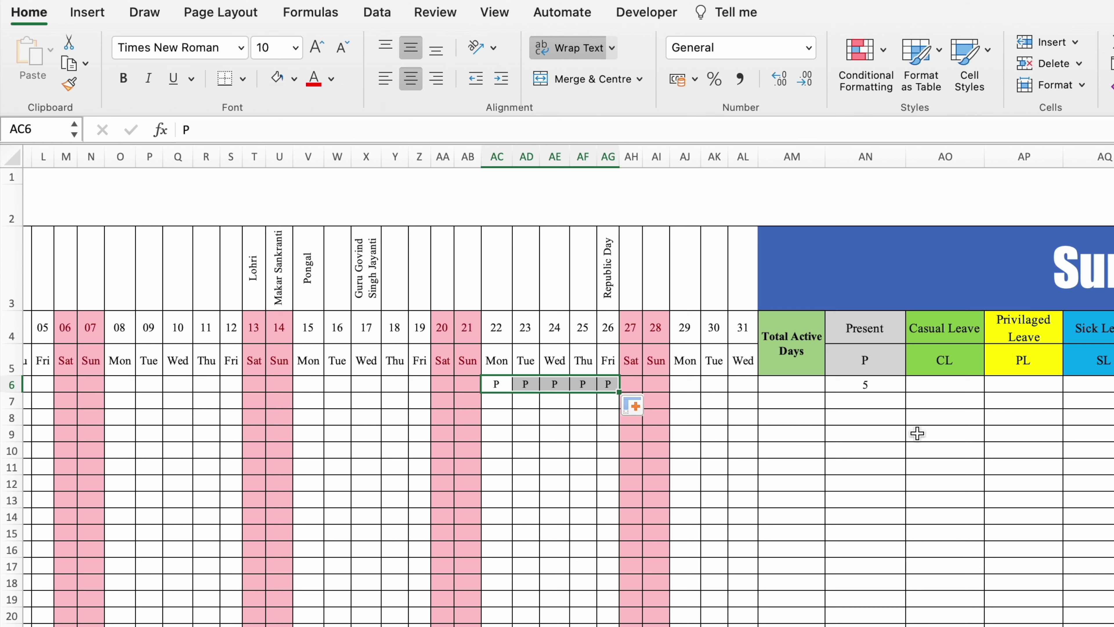
Enter =COUNTA($H$3:$AL$3) in the first employee's Holidays cell, AS6, using absolute references to the holiday header row
left_click(1113, 385)
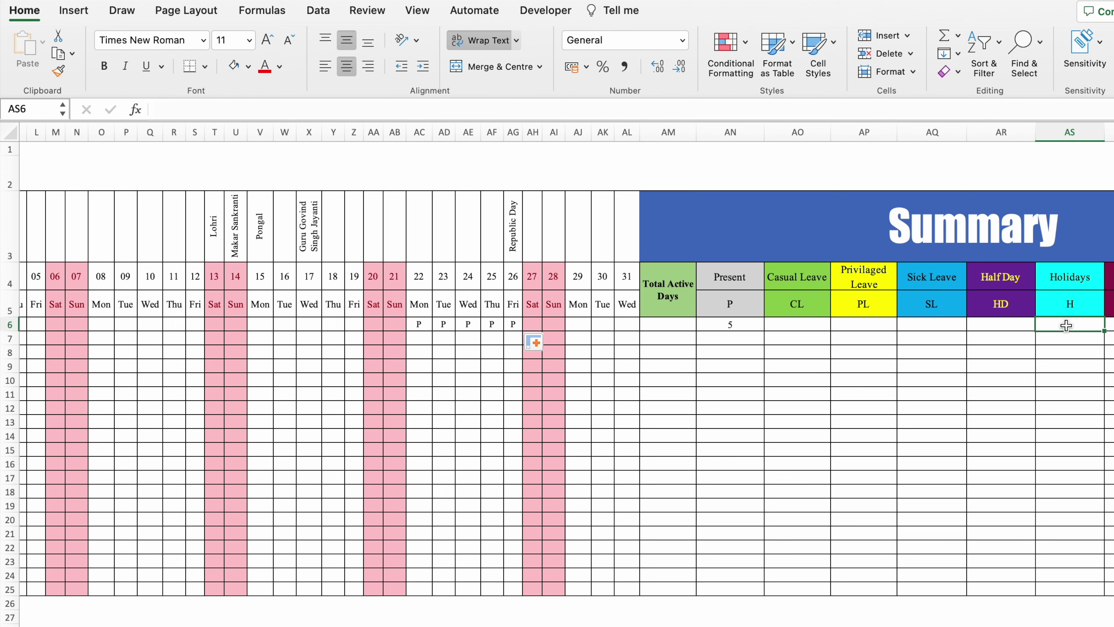
type("=")
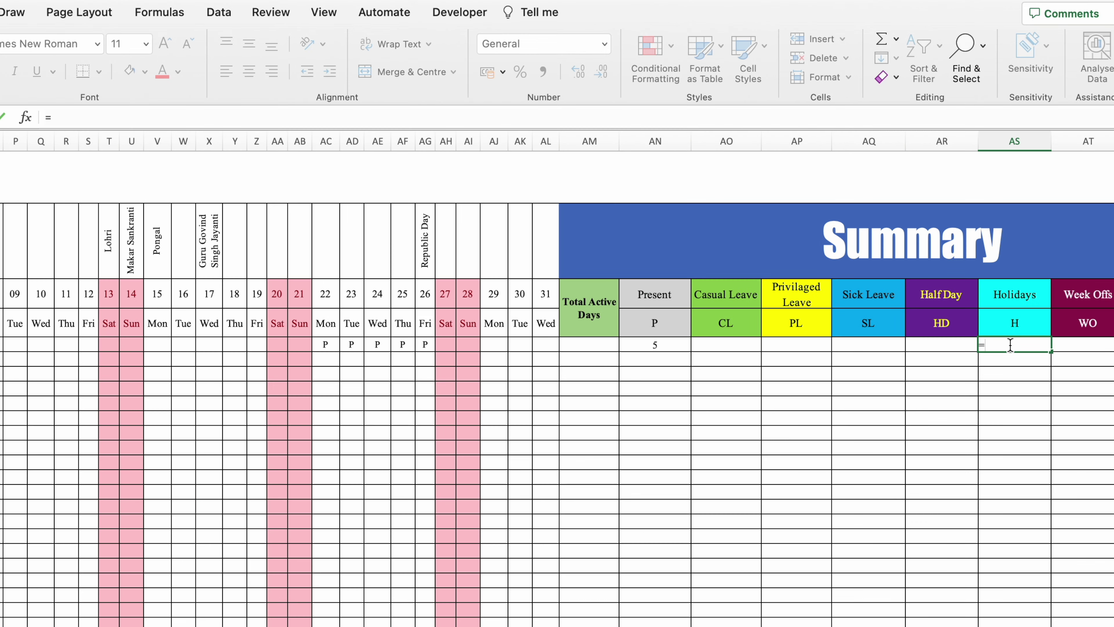
type("count")
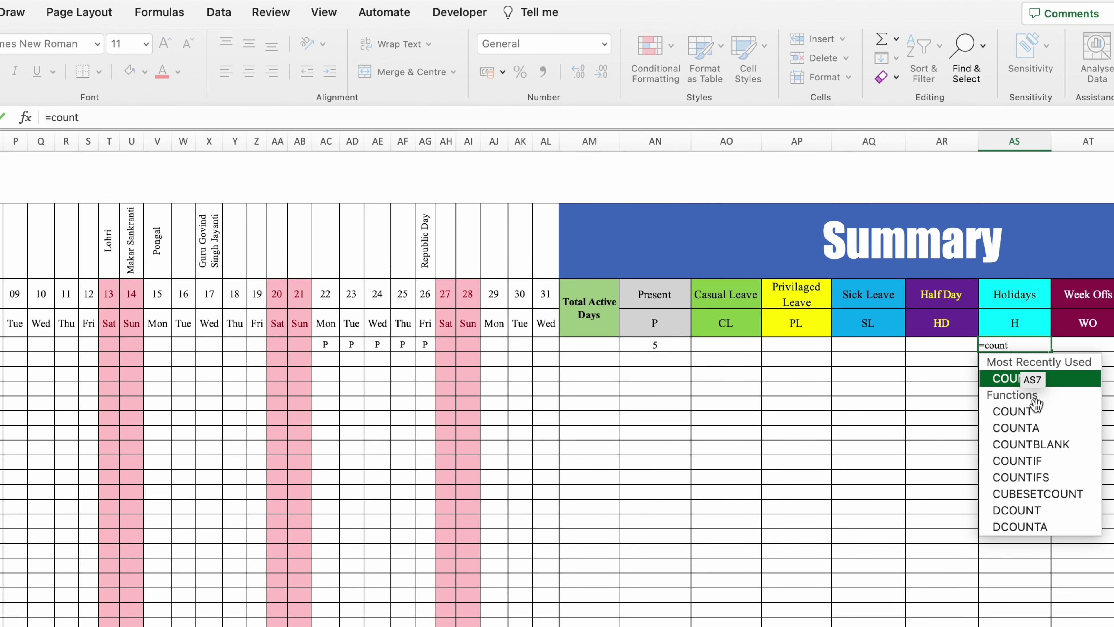
double_click(1043, 428)
scroll(659, 395, "left", 10)
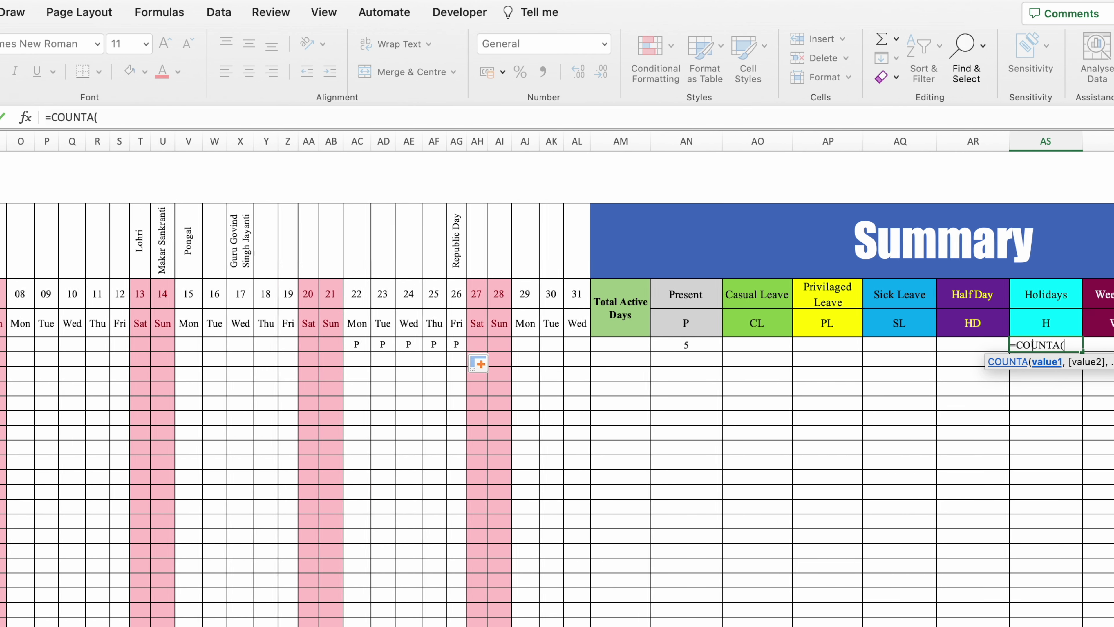
left_click_drag(231, 219, 922, 228)
left_click_drag(1005, 230, 1019, 233)
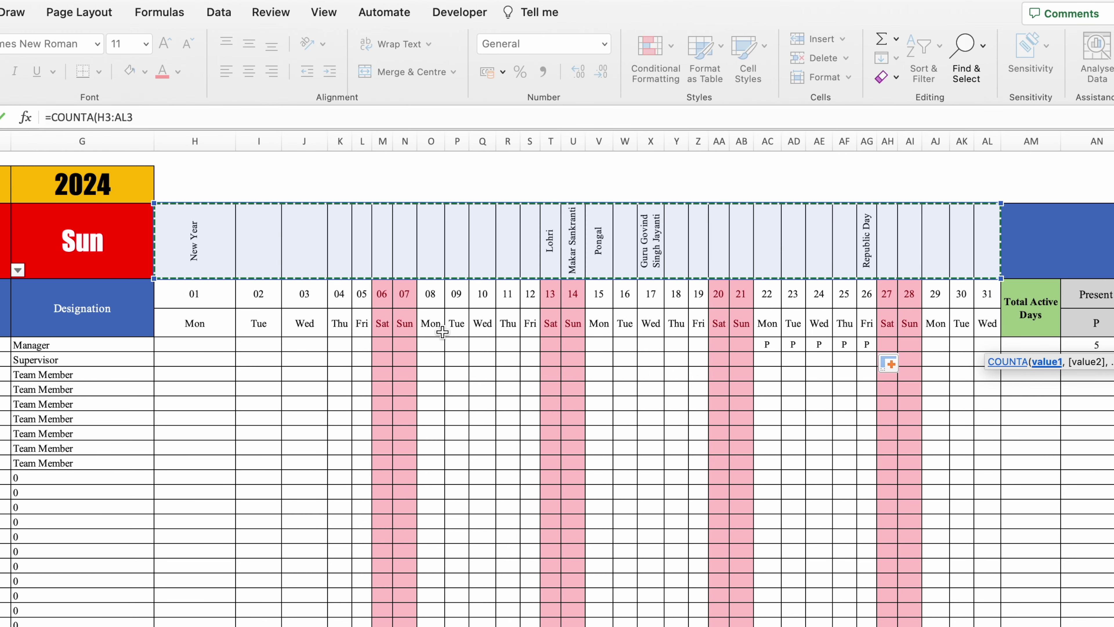
key("F4")
type(")")
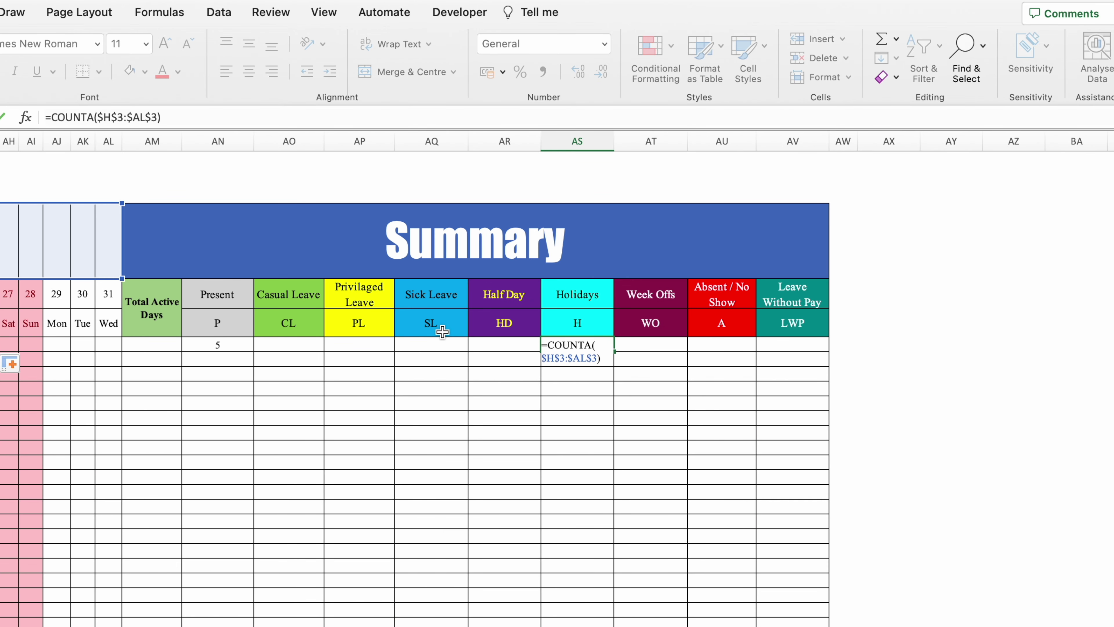
key("Return")
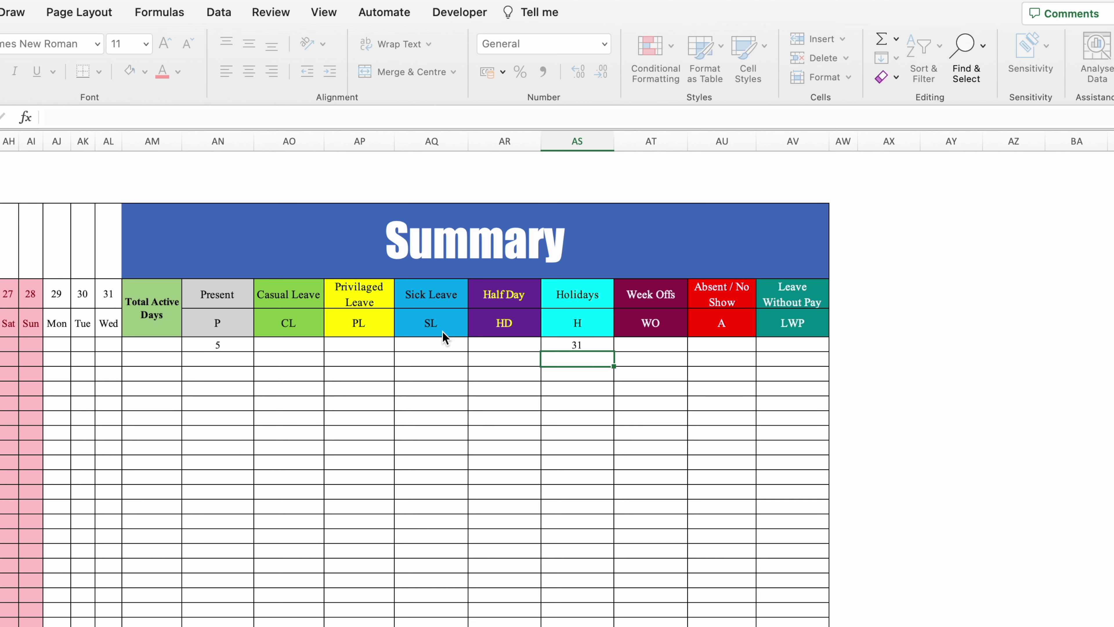
Extend the Holidays formula in AS6 to =COUNTA($H$3:$AL$3)-COUNTBLANK($H$3:$AL$3) so blank holiday headers are subtracted
left_click(607, 342)
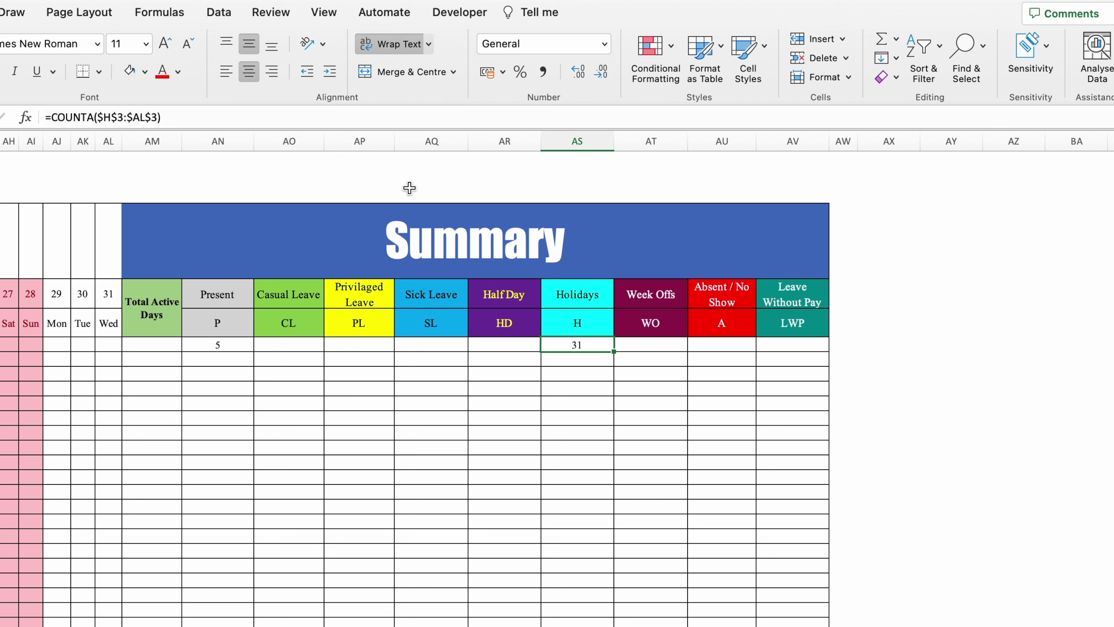
left_click(358, 117)
type("-Countb")
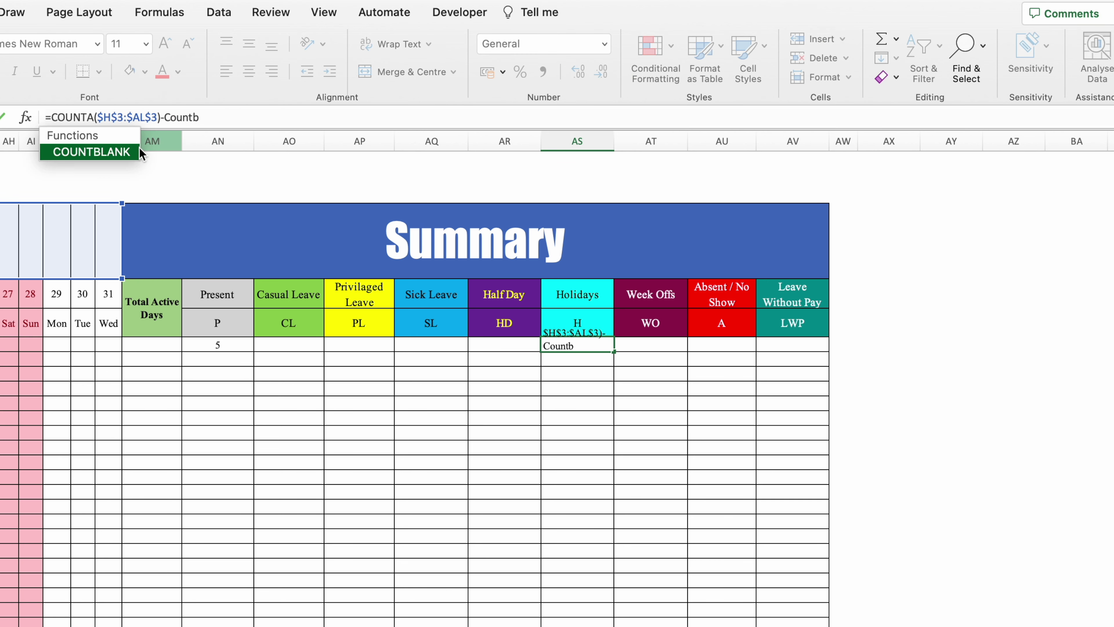
key("Tab")
scroll(557, 413, "left", 10)
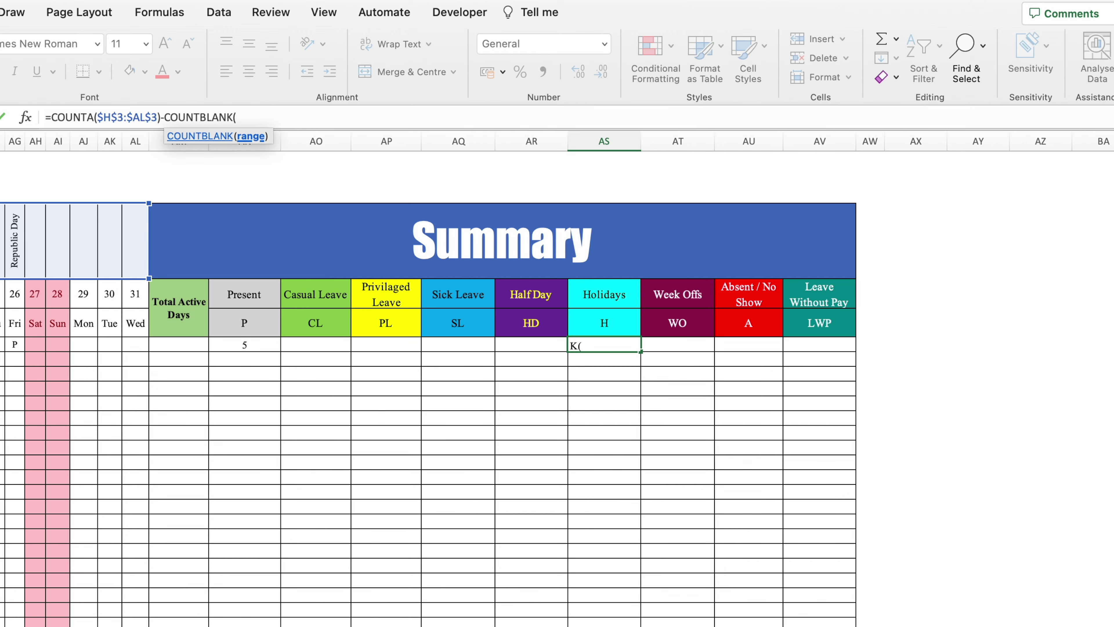
scroll(557, 413, "left", 5)
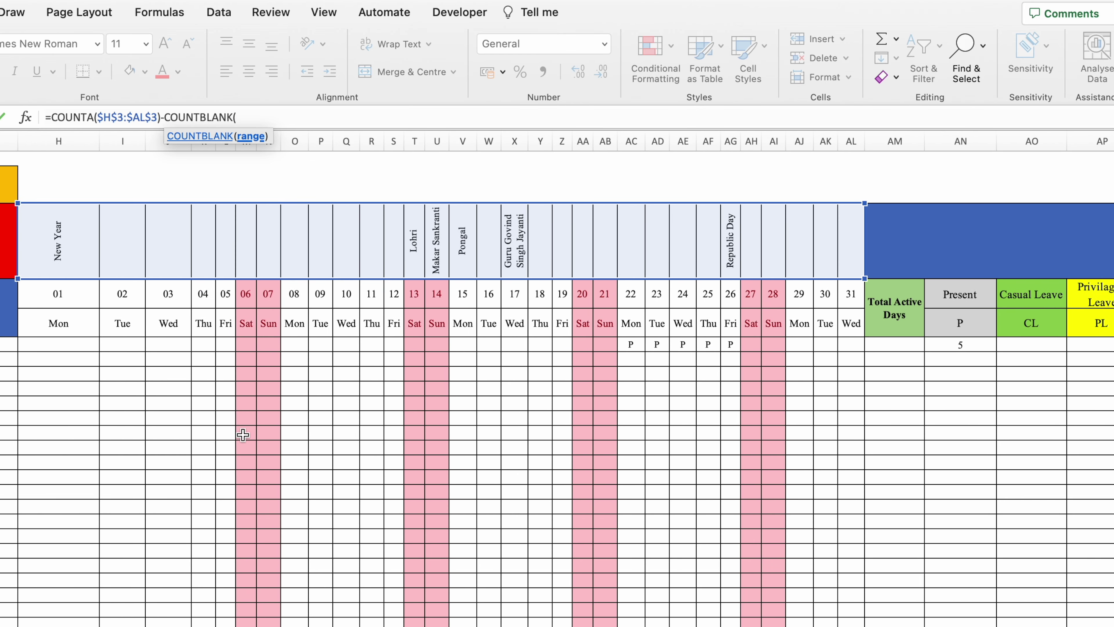
left_click_drag(50, 231, 846, 250)
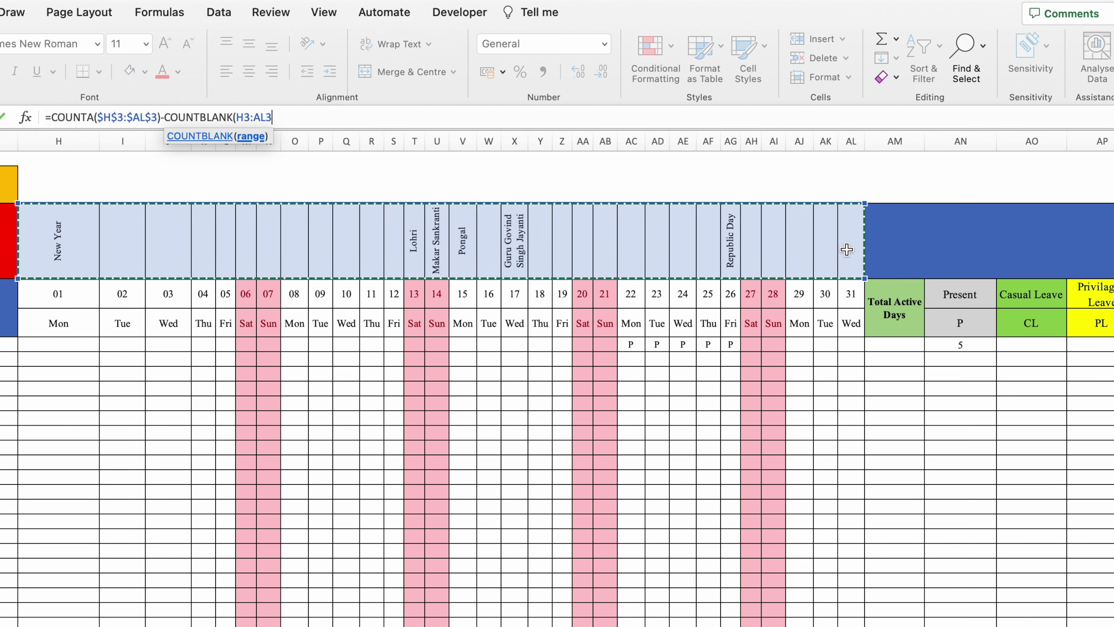
key("F4")
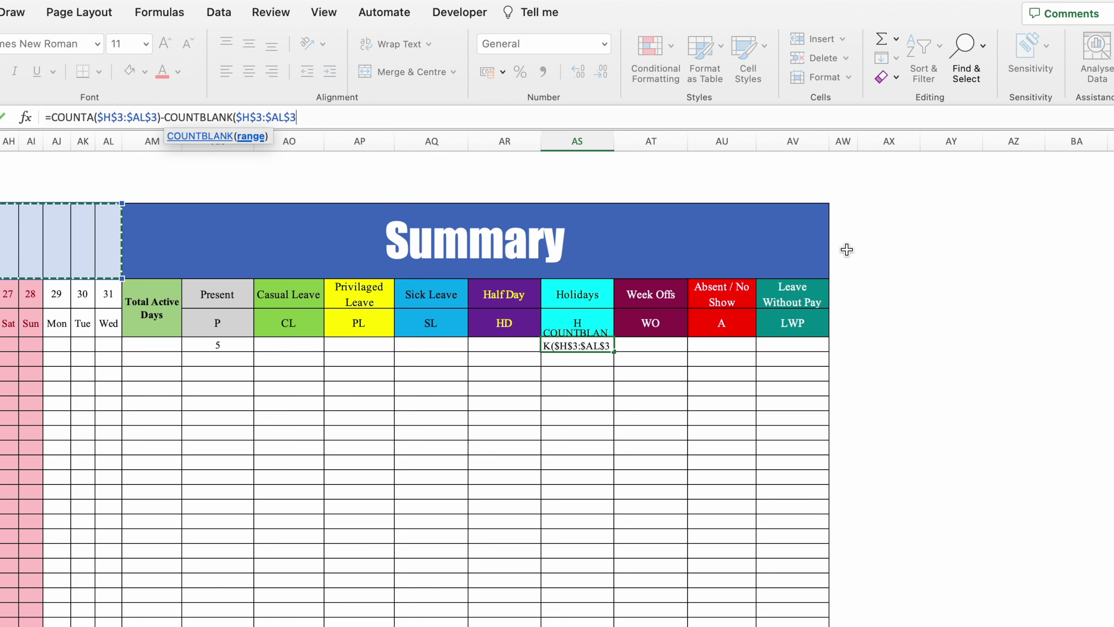
type(")")
key("Return")
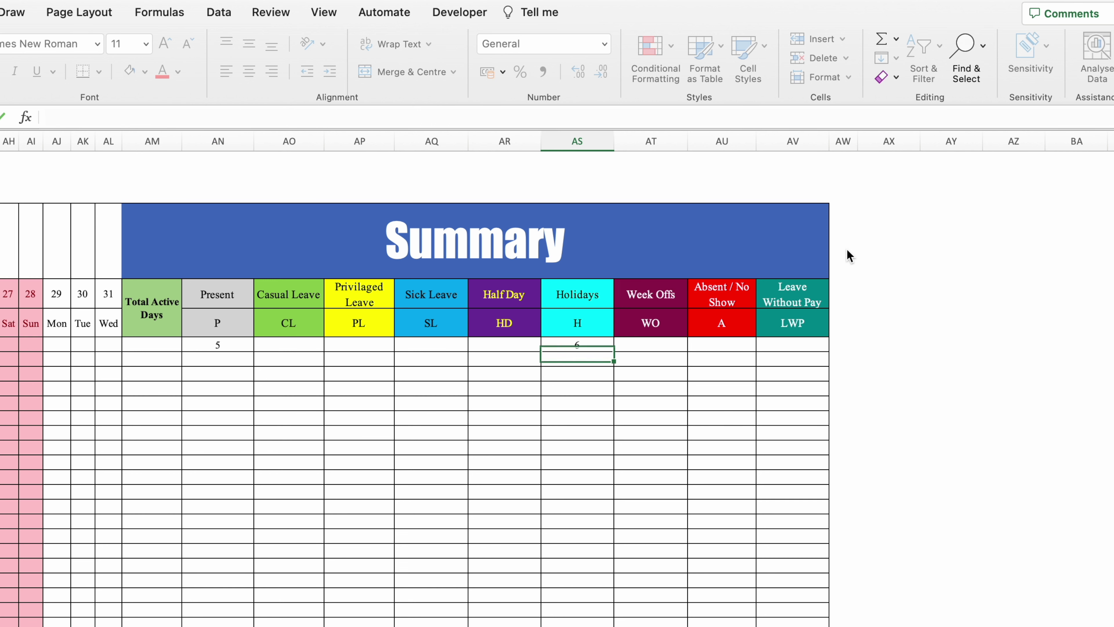
left_click(591, 345)
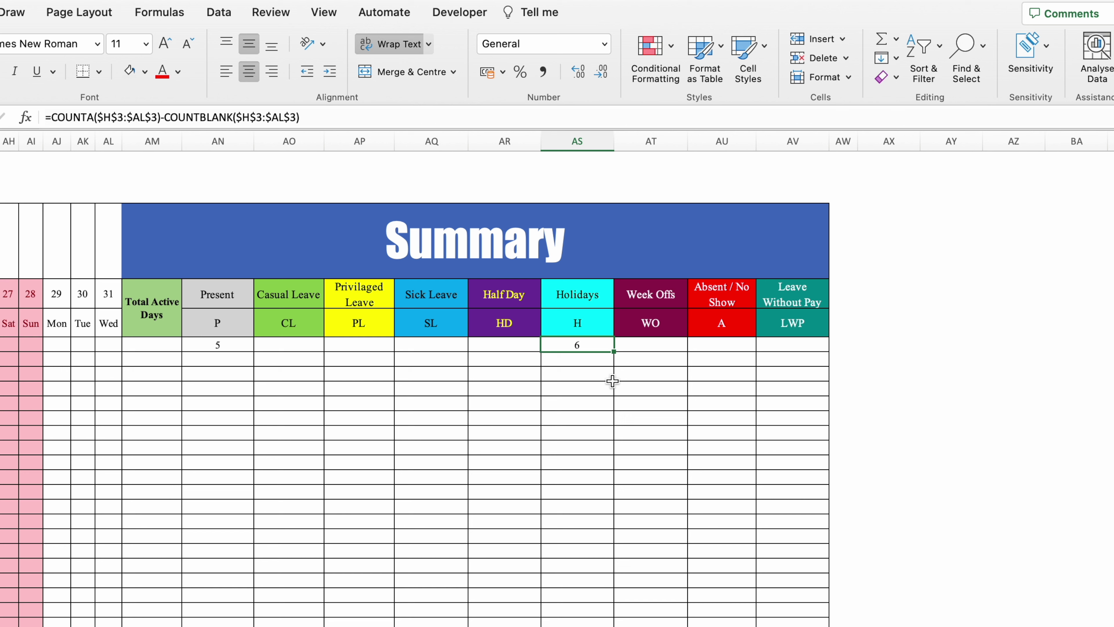
Fill the Holidays formula in AS6 and the Present formula in AN6 down their columns for all employees
left_click_drag(615, 352, 626, 625)
left_click(215, 346)
left_click_drag(253, 352, 255, 624)
Enter =COUNTIF($H$5:$AL$5,"Sat") in the first employee's Week Offs cell, AT6, with absolute references to the weekday row
left_click(651, 345)
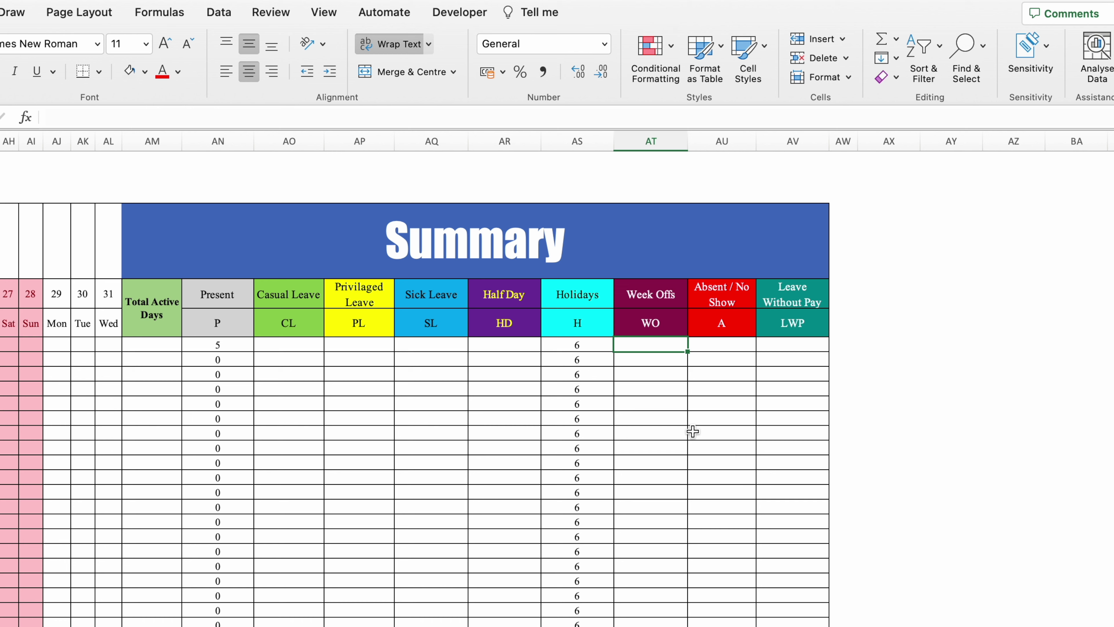
type("=count")
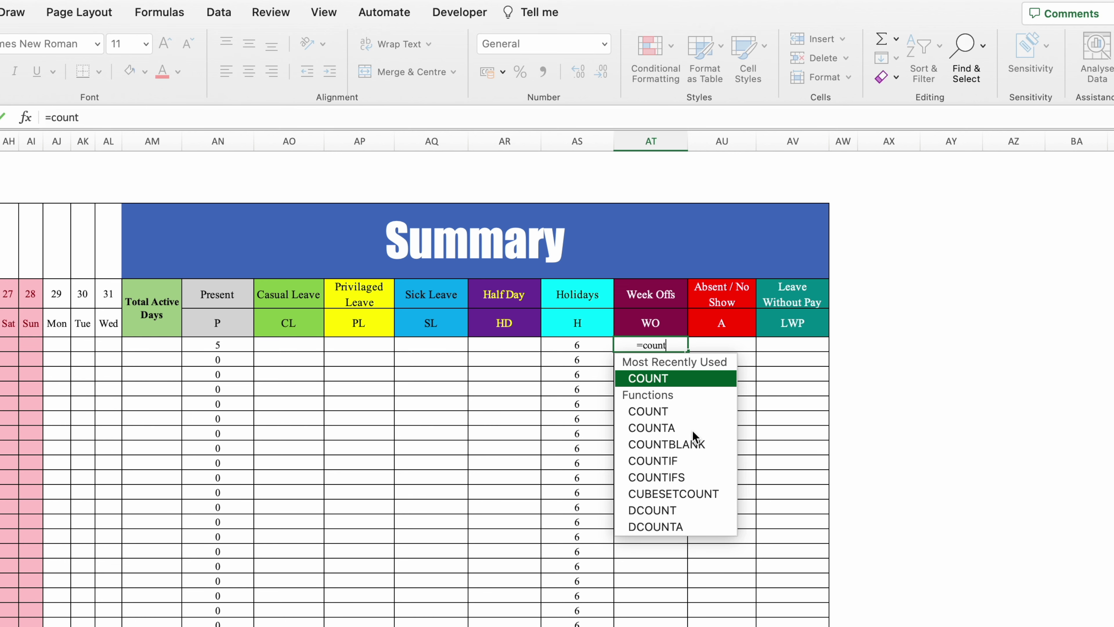
type("if")
double_click(670, 383)
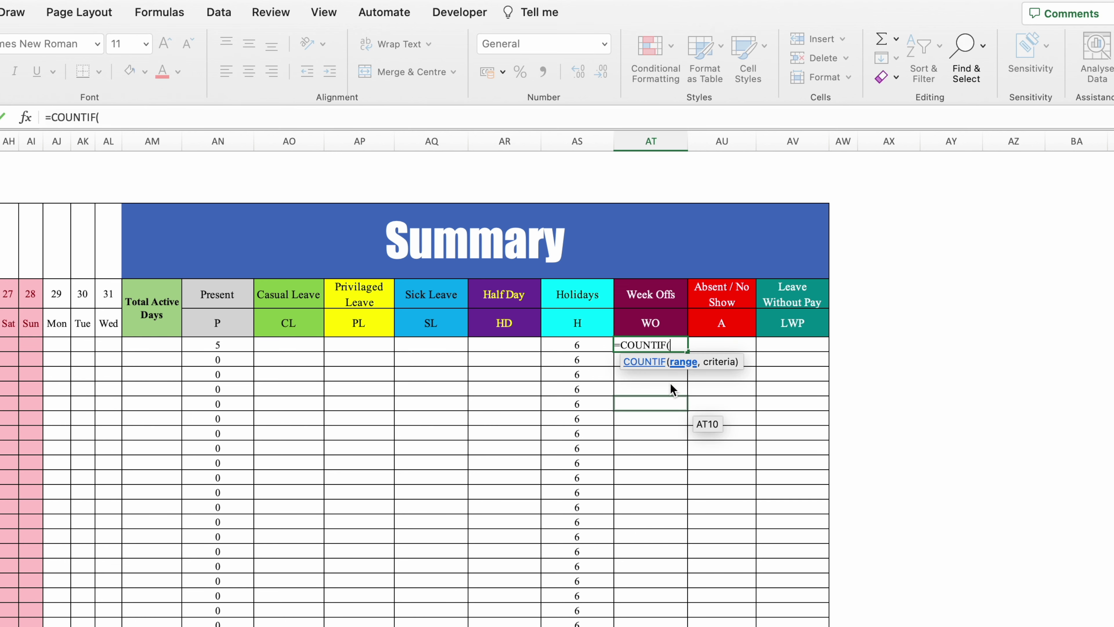
scroll(670, 345, "left", 3)
scroll(671, 383, "left", 15)
left_click(239, 323)
left_click_drag(239, 320, 1038, 329)
scroll(1038, 329, "right", 10)
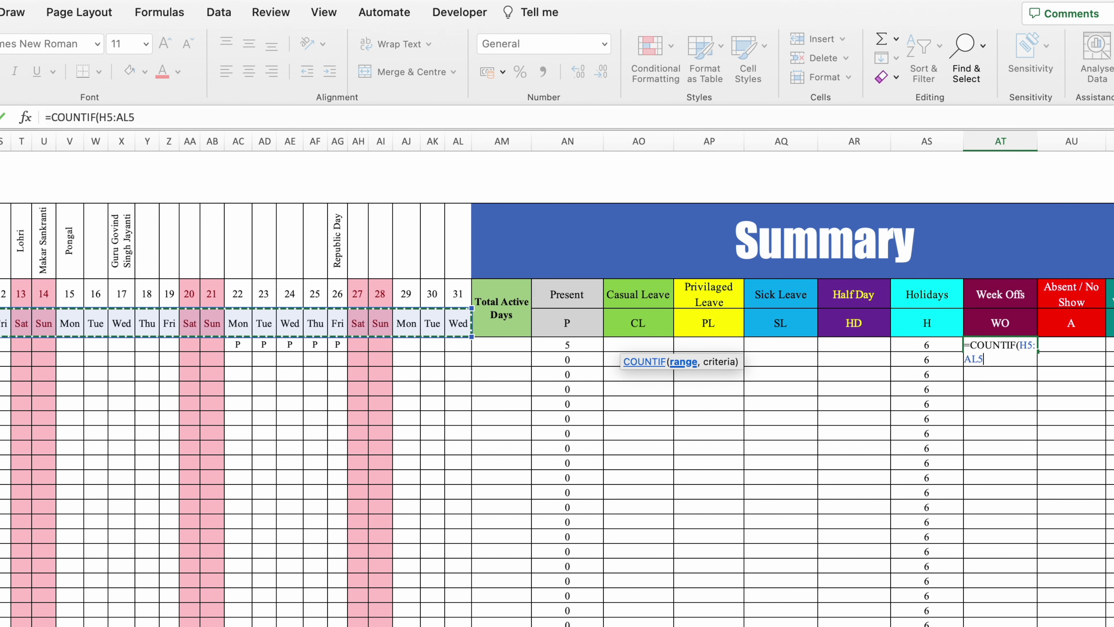
key("F4")
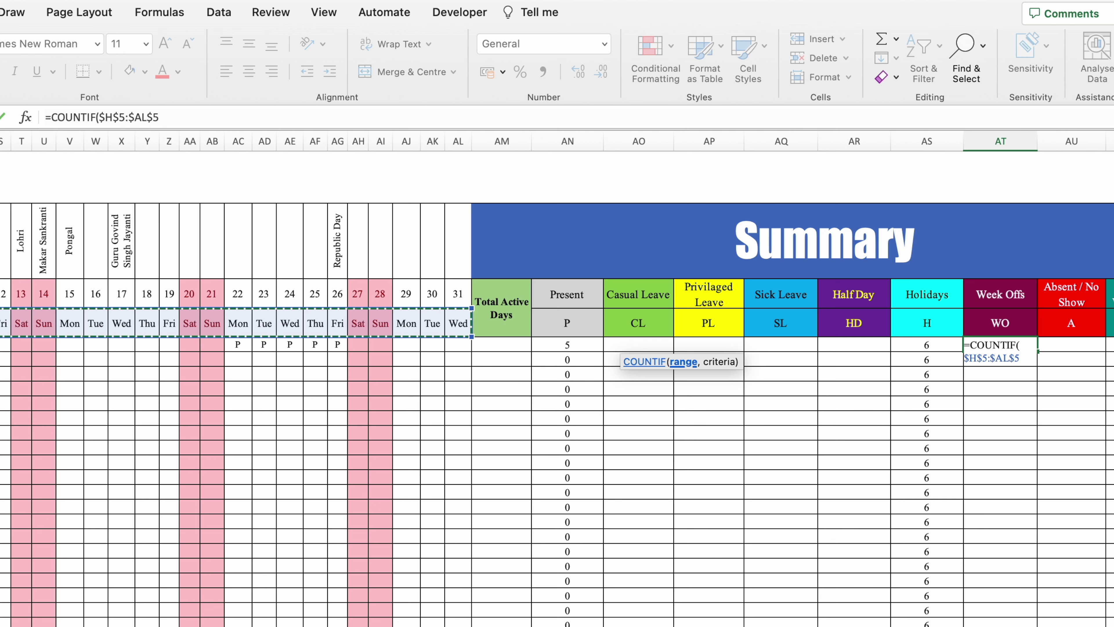
type(",")
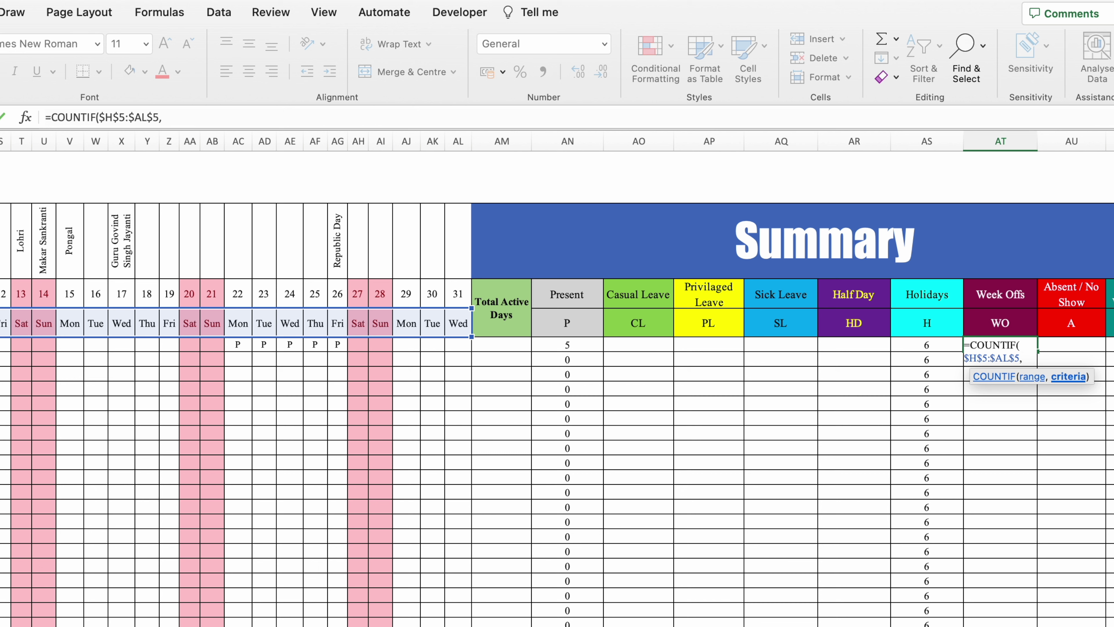
type("\"Sat")
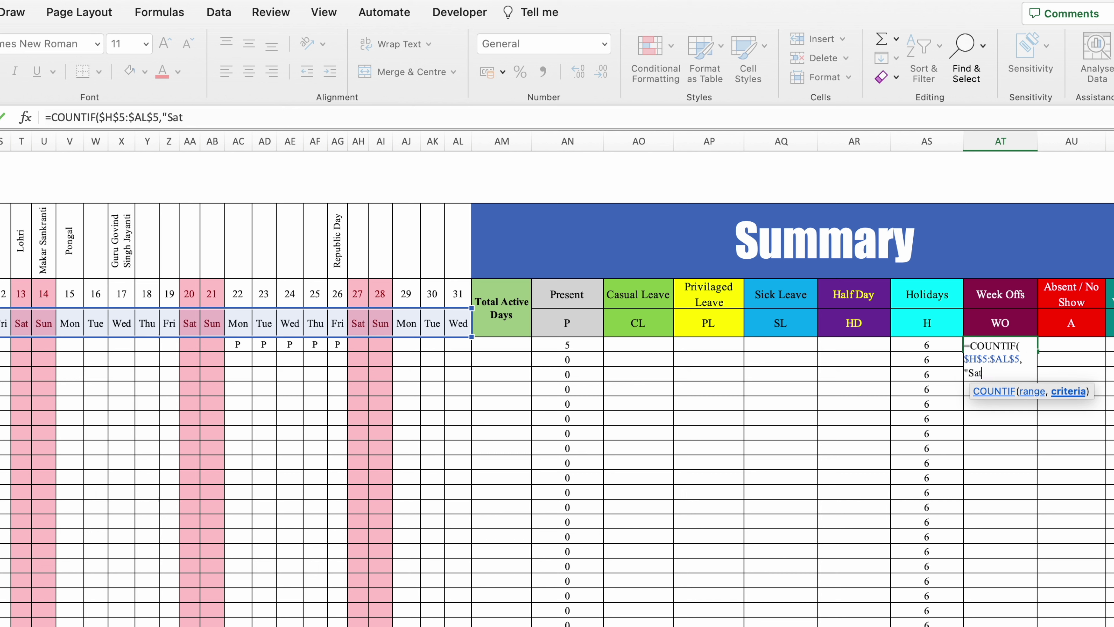
type("\")")
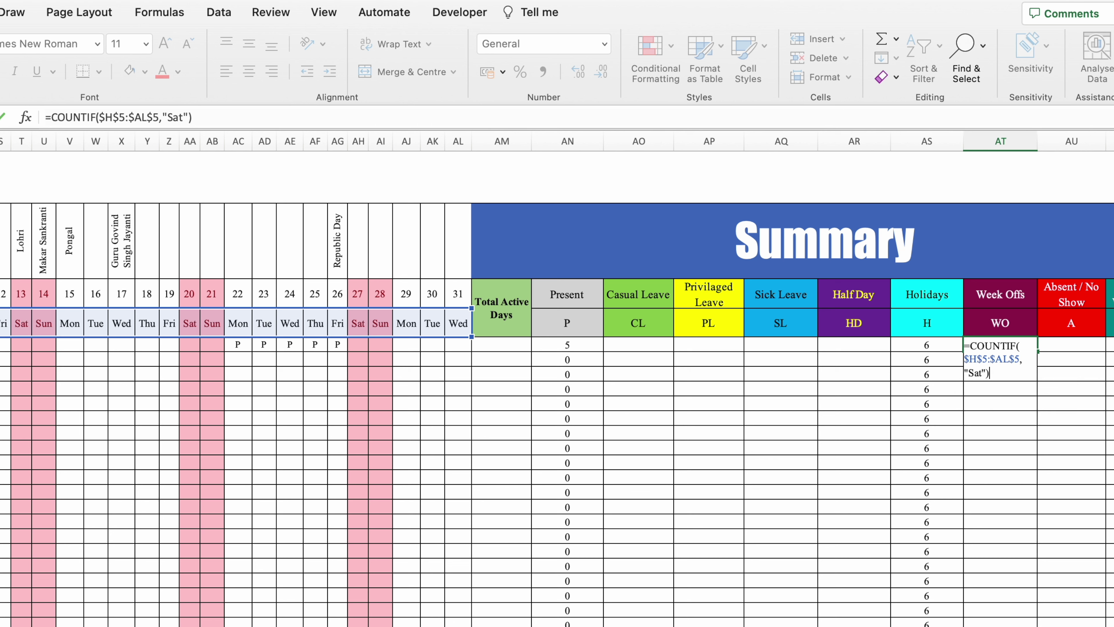
key("Return")
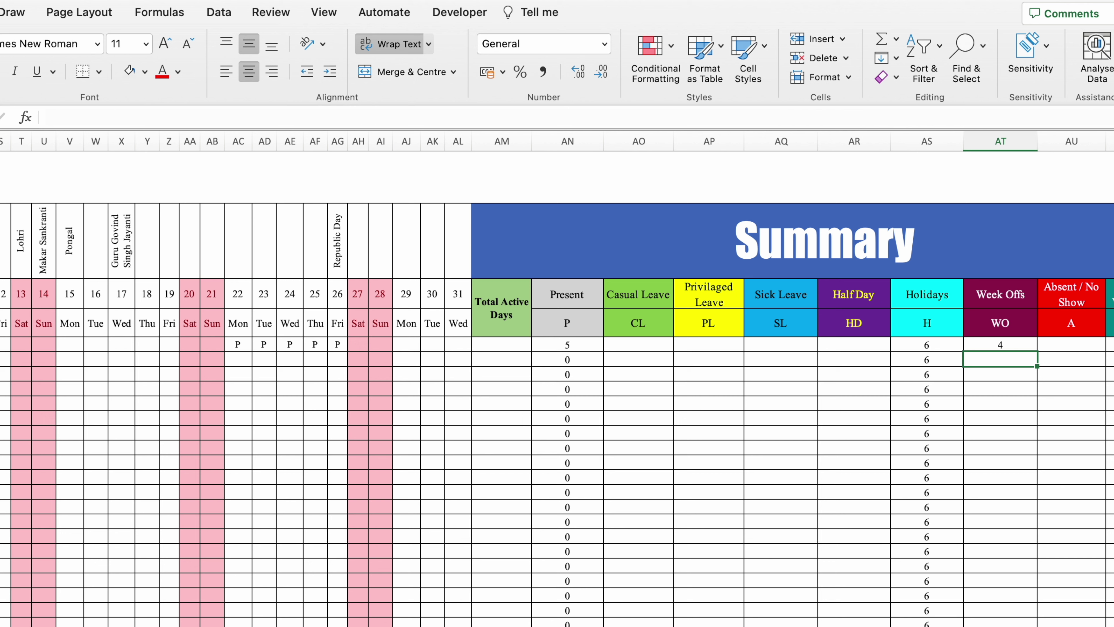
Extend the Week Offs formula in AT6 with +COUNTIF($H$5:$AL$5,"Sun") and fill it down the column
left_click(1014, 344)
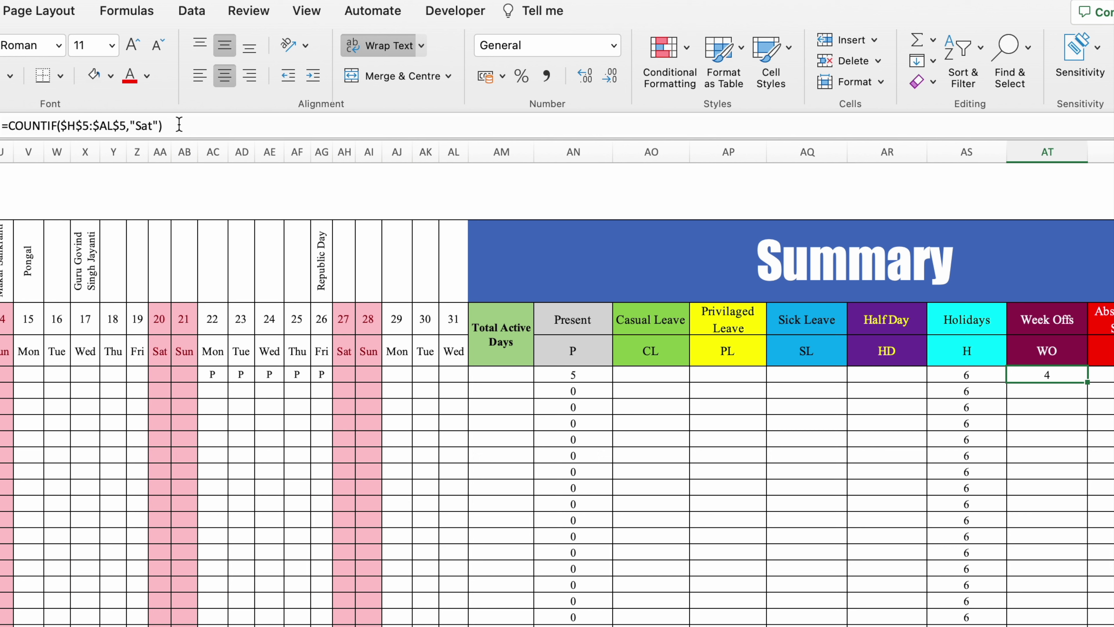
left_click_drag(207, 117, 53, 123)
key("super+c")
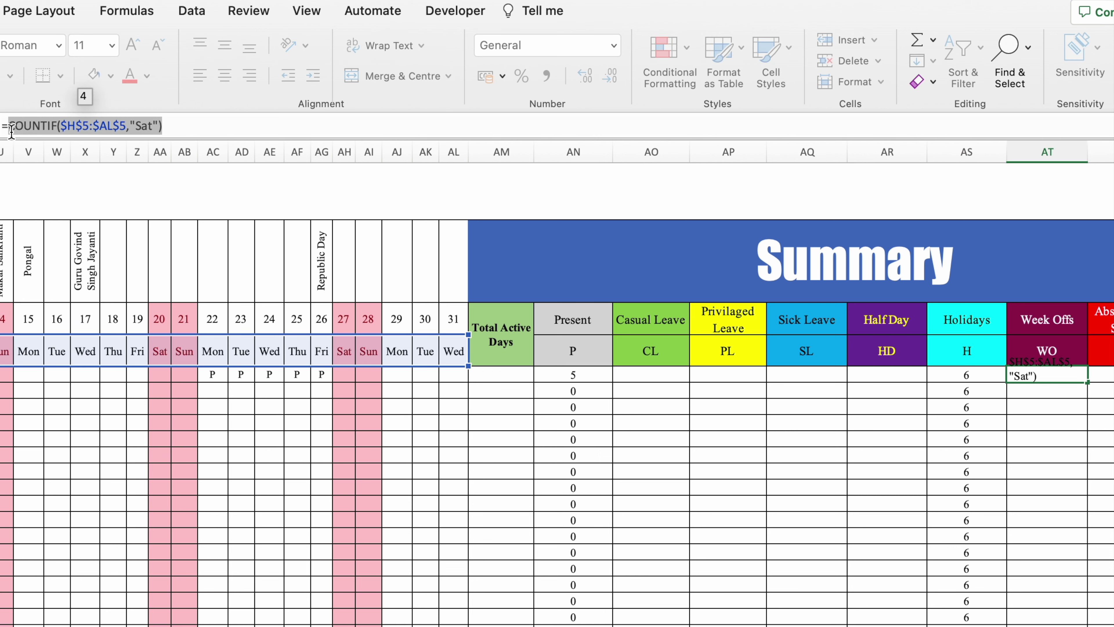
left_click(192, 126)
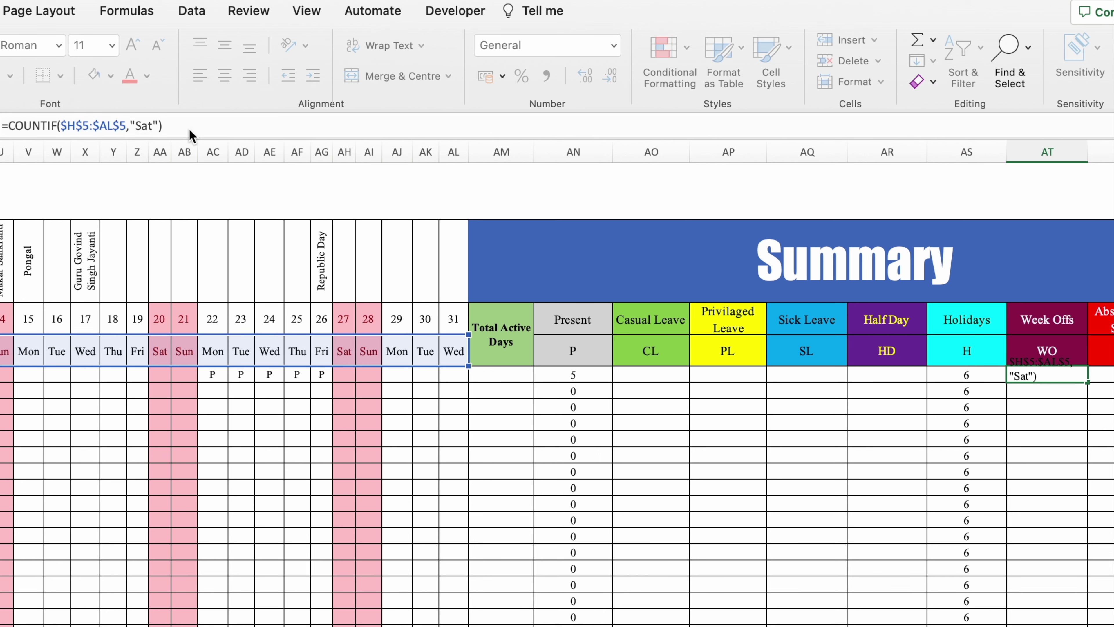
type("+")
key("super+v")
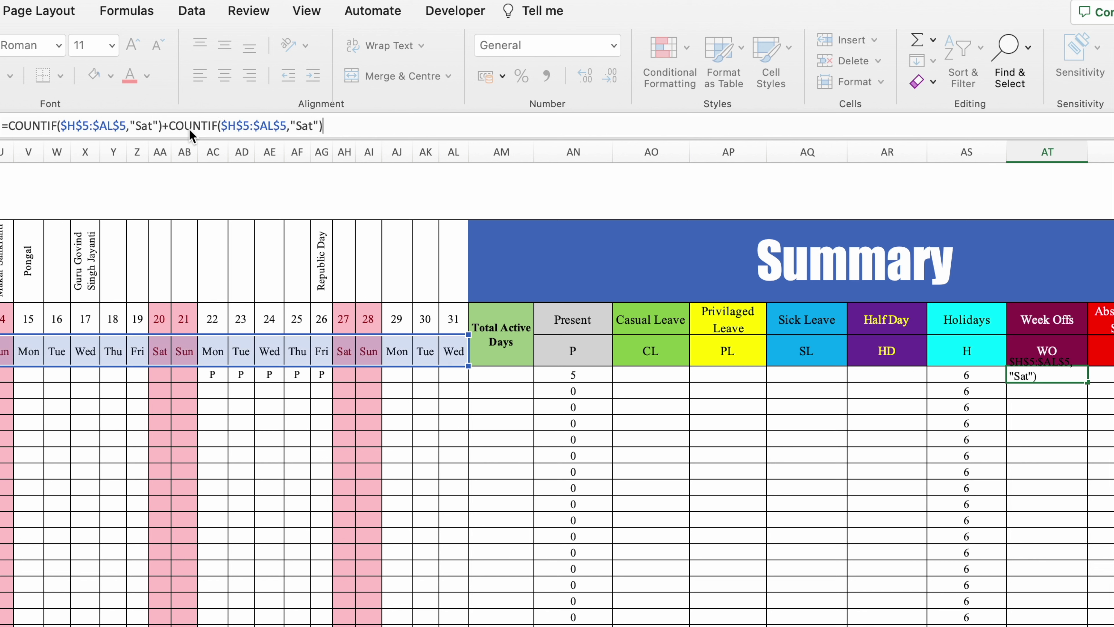
left_click(309, 126)
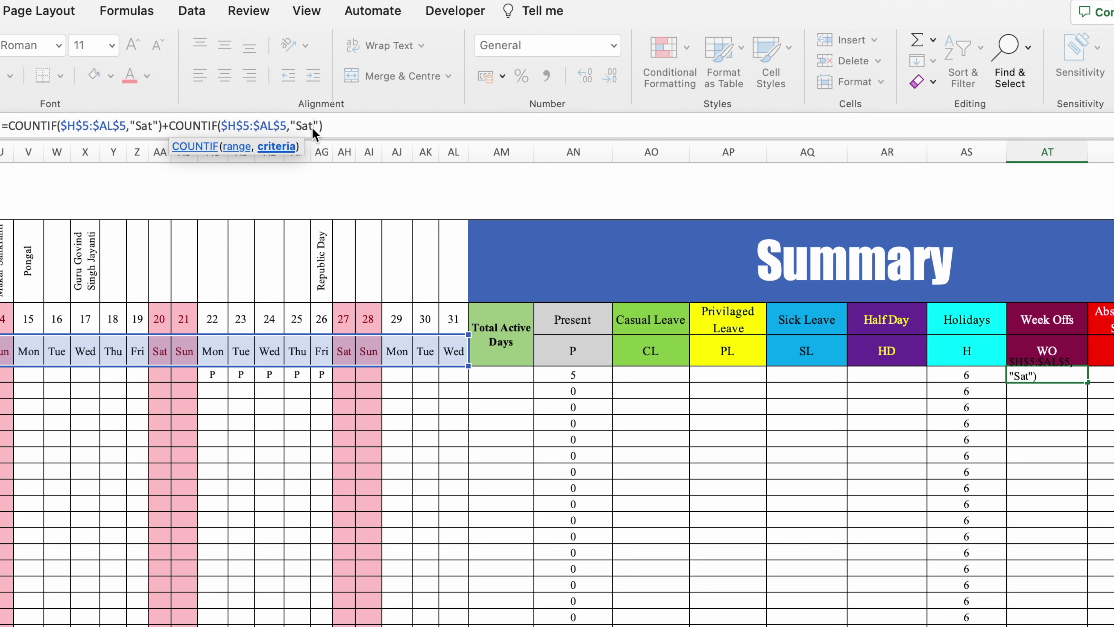
key("BackSpace")
key("BackSpace")
type("un")
key("Return")
left_click(1067, 374)
left_click_drag(1088, 382, 1089, 624)
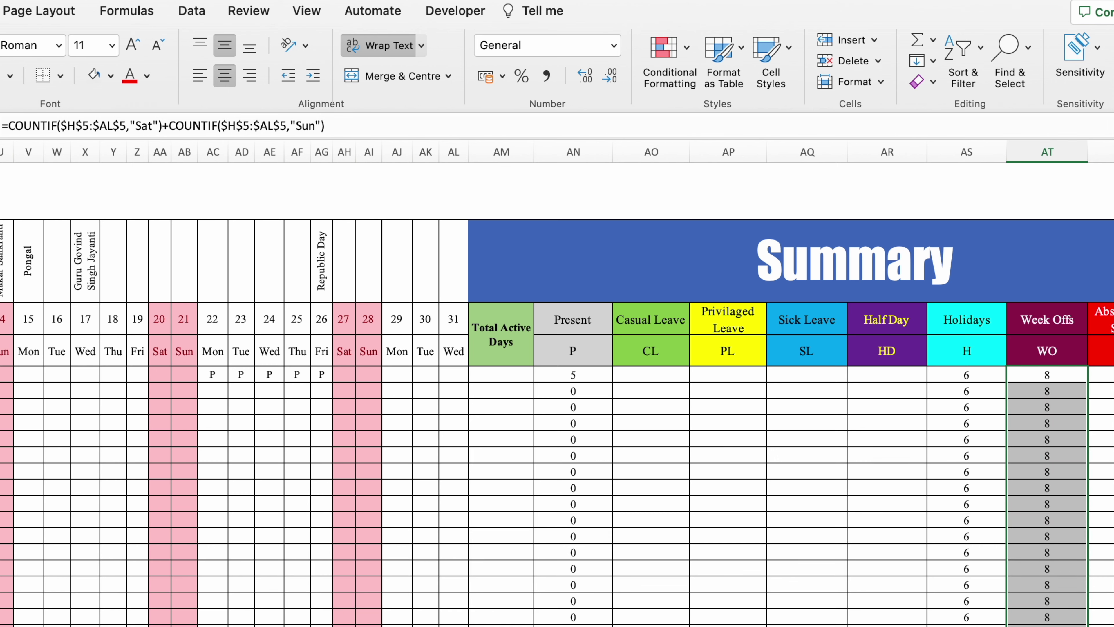
Set the month to February and check the Holidays and Week Offs counts in the summary
scroll(54, 230, "left", 15)
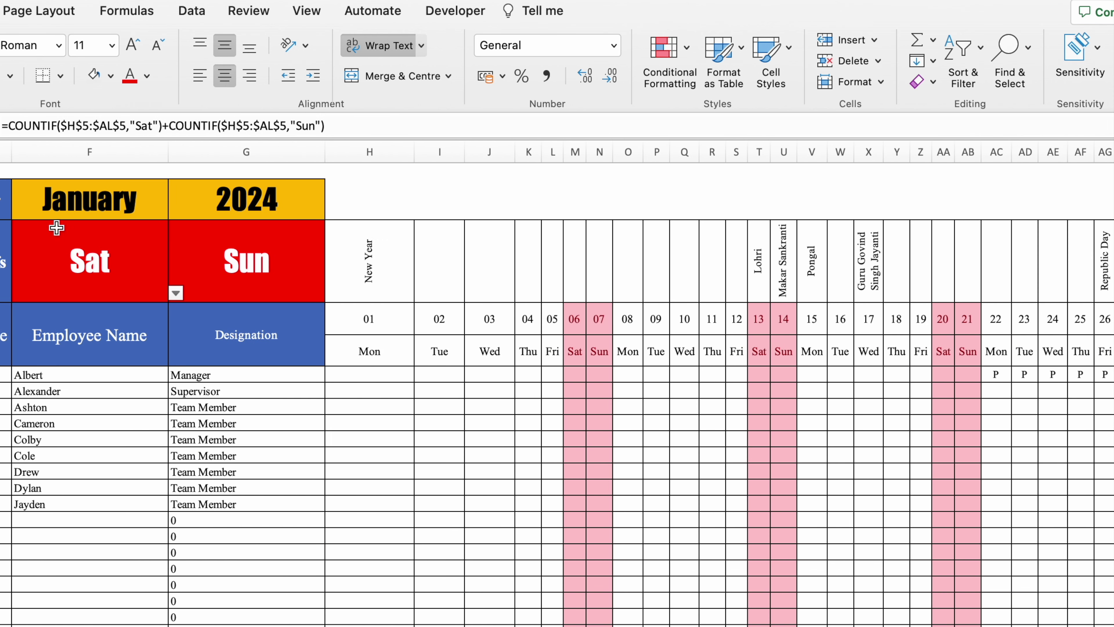
left_click(64, 199)
left_click(176, 210)
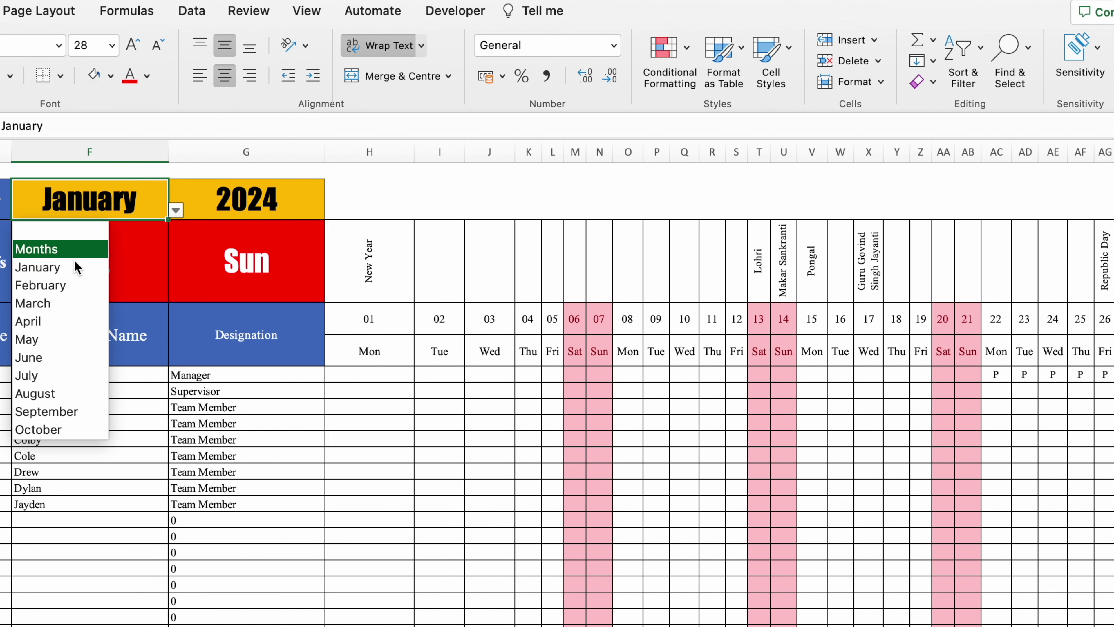
left_click(75, 286)
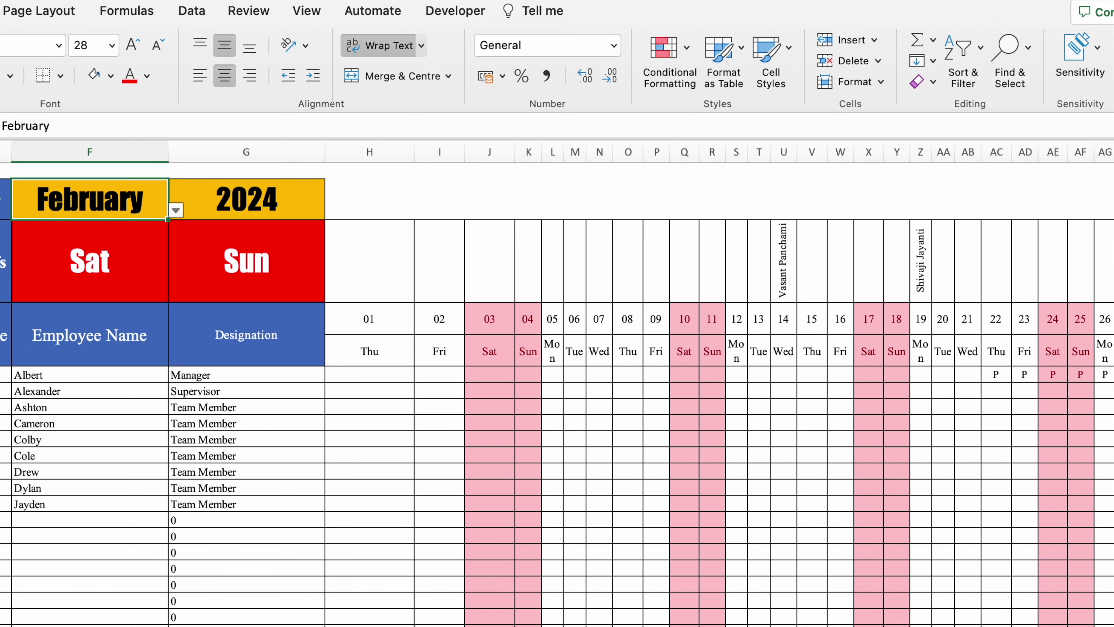
scroll(557, 395, "right", 10)
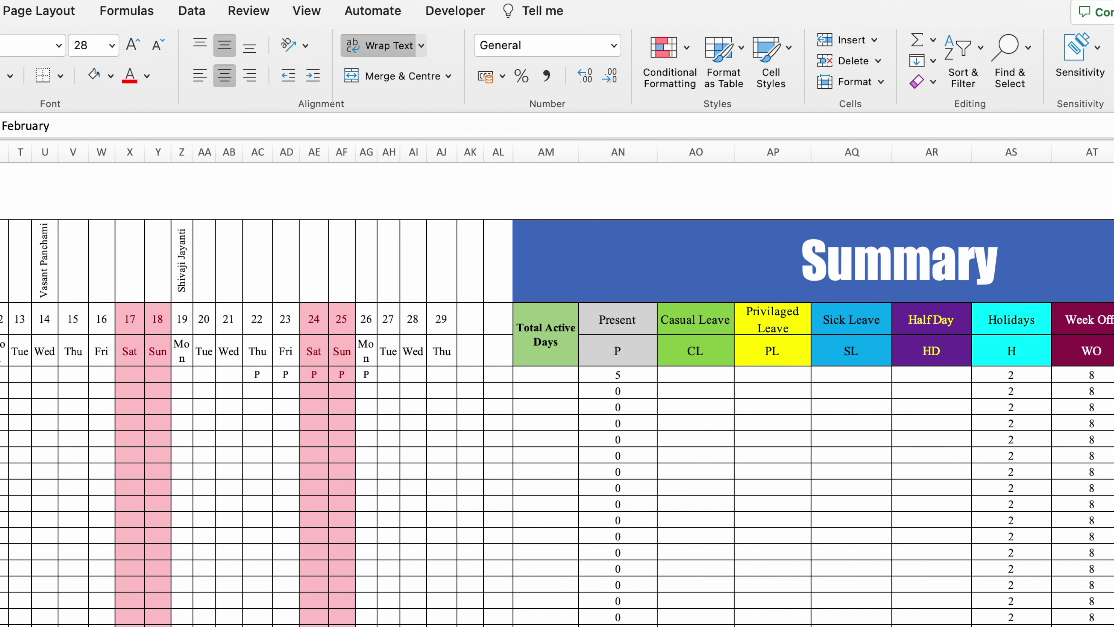
Set the month to March and check the first employee's Present, Holidays and Week Offs summary cells
scroll(557, 395, "left", 10)
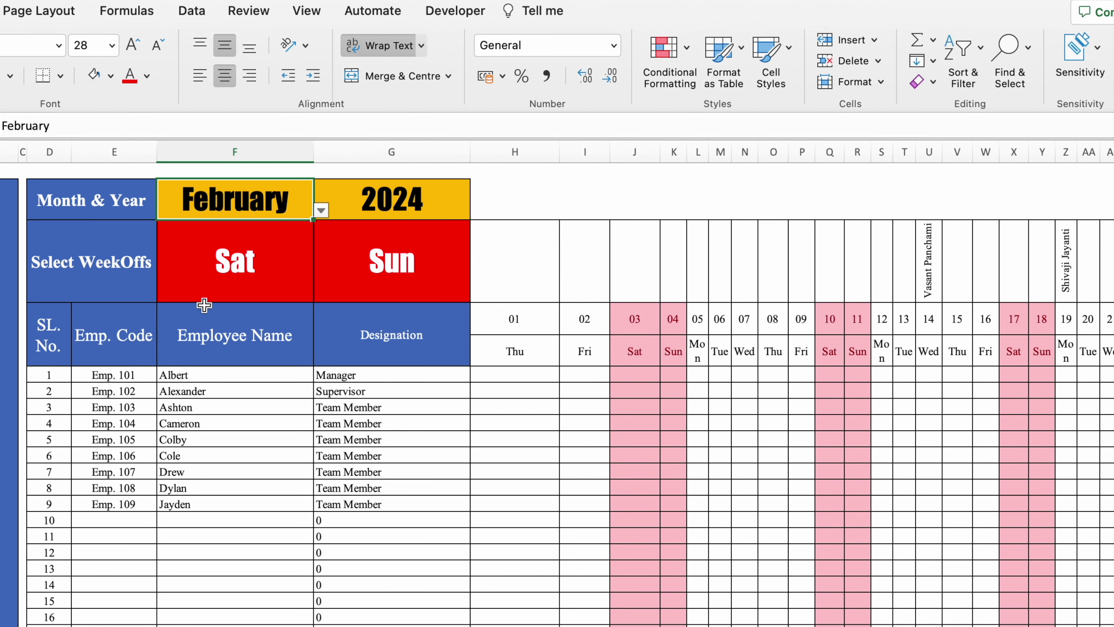
left_click(321, 211)
left_click(217, 303)
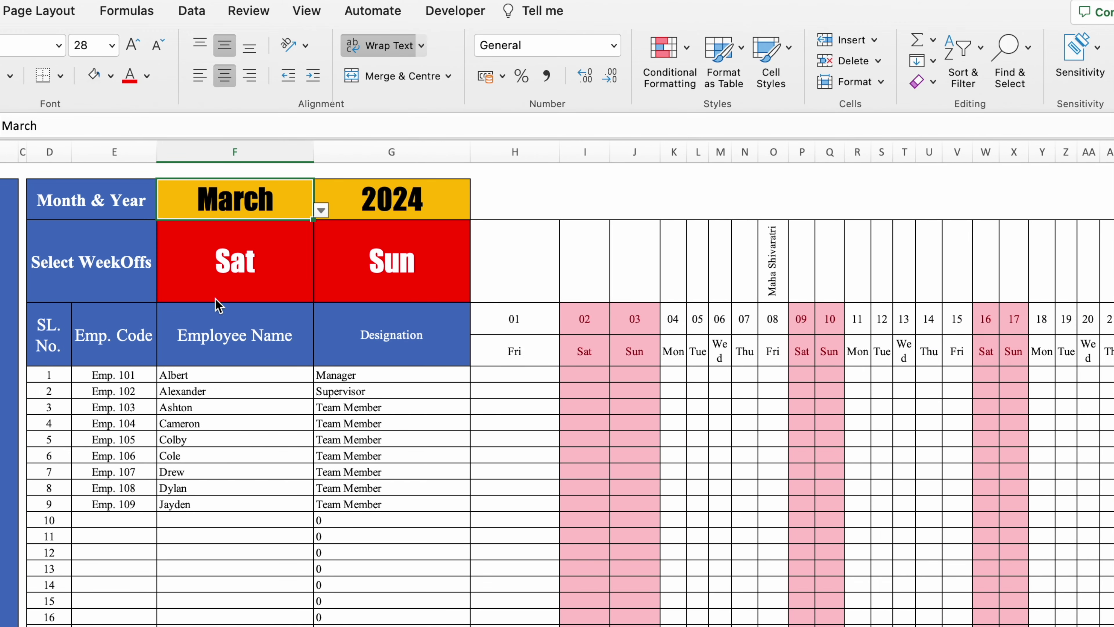
scroll(557, 395, "right", 10)
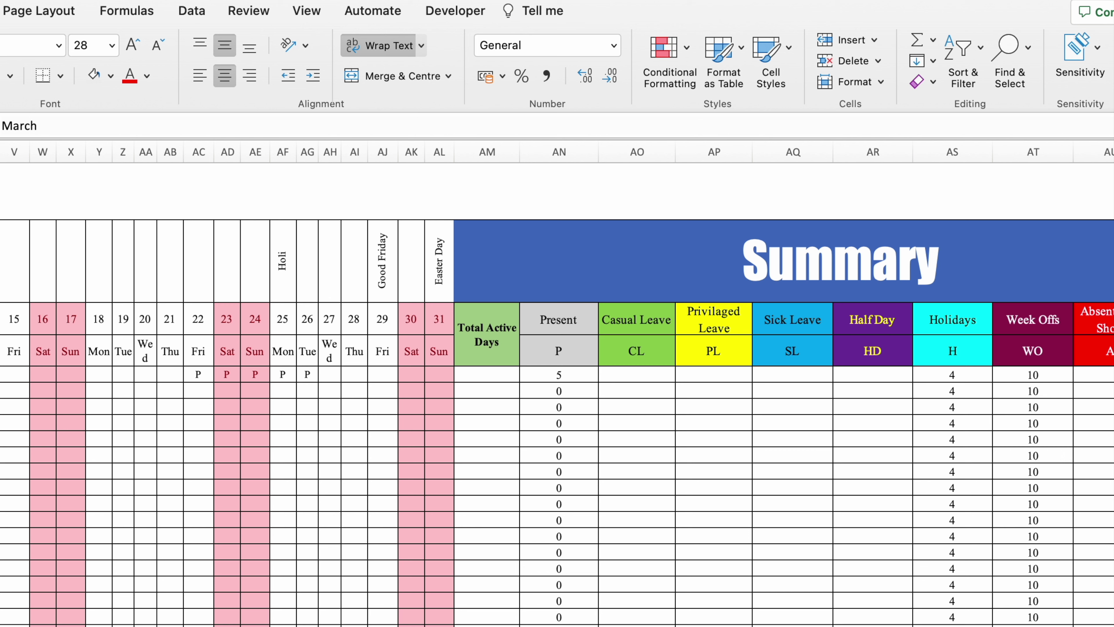
left_click(952, 374)
left_click(576, 374)
left_click(950, 376)
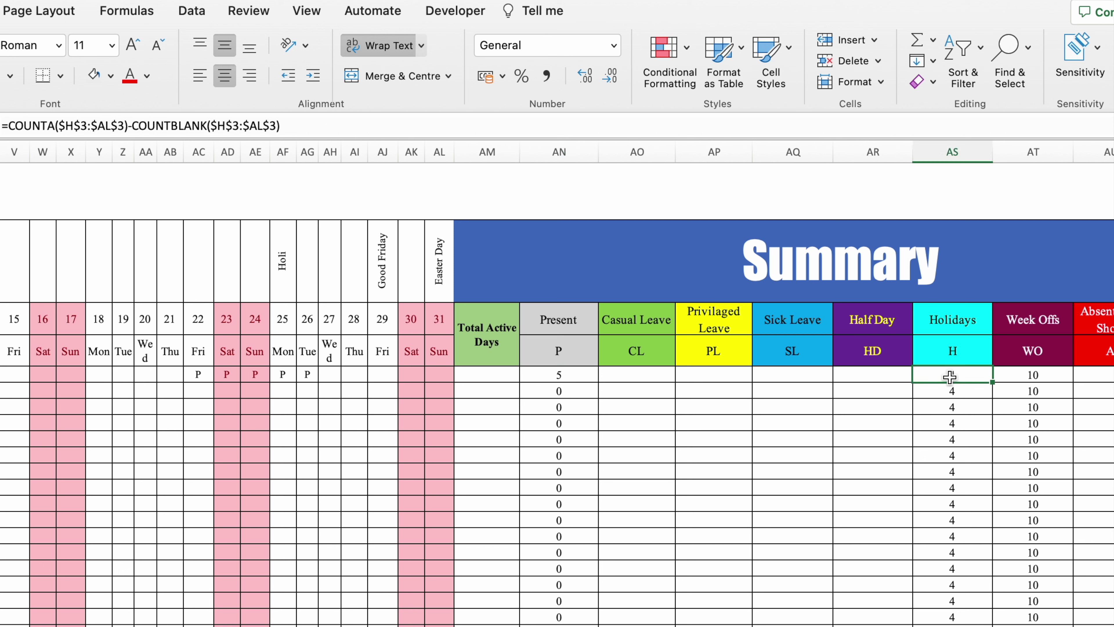
left_click(1049, 376)
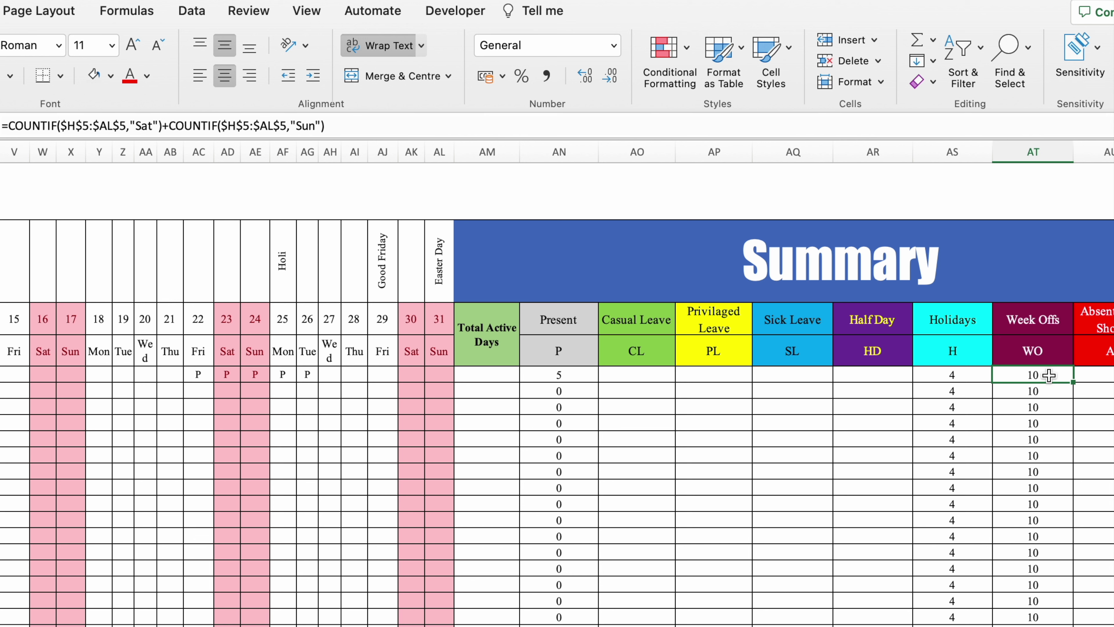
Enter =COUNT($H$4:$AL$4) in the first employee's Total Active Days cell, AM6, with absolute references to the date row
left_click(495, 374)
double_click(493, 374)
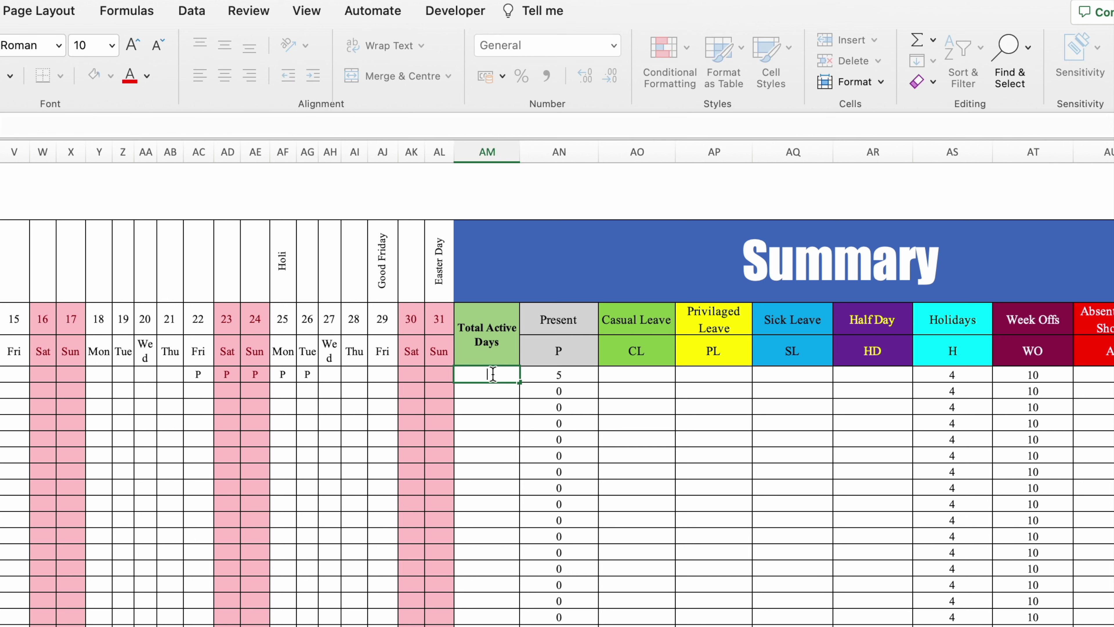
type("=")
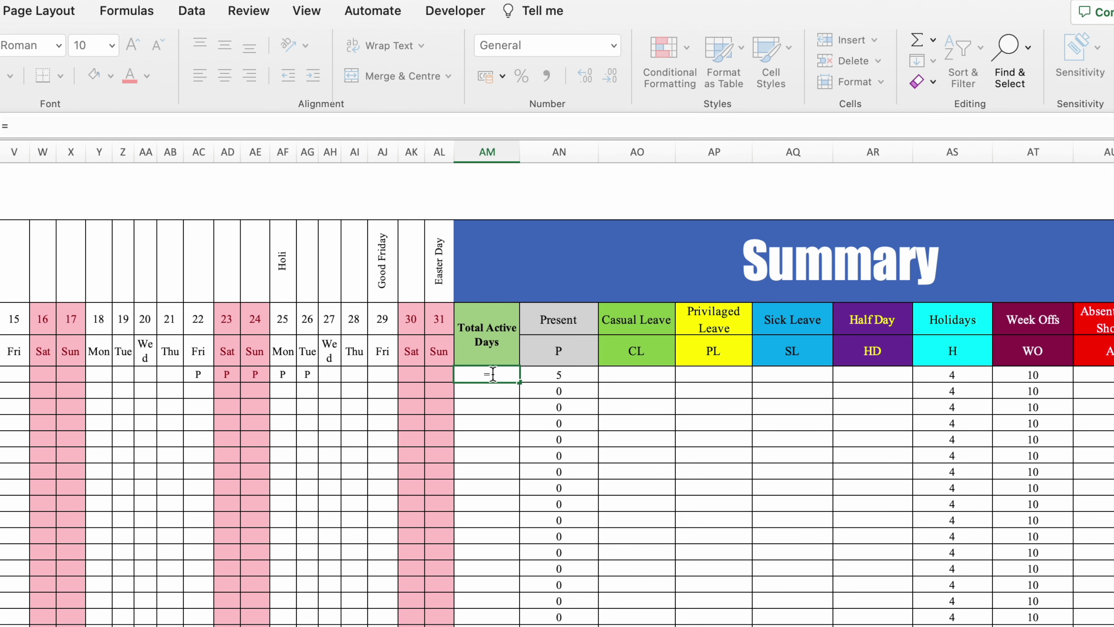
type("Count")
double_click(535, 410)
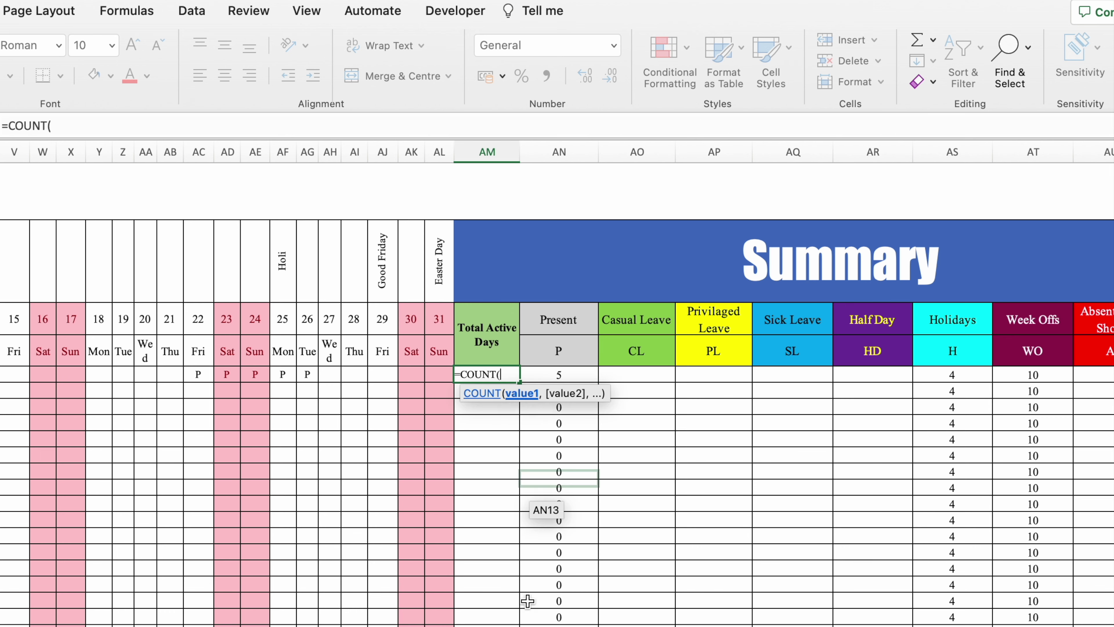
scroll(439, 482, "left", 10)
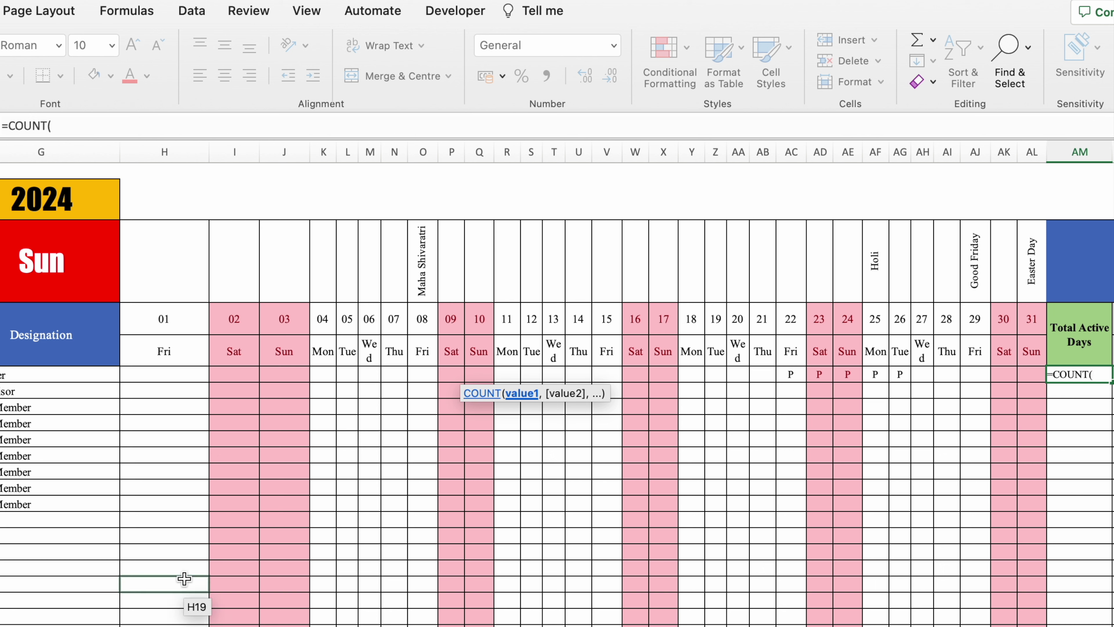
left_click_drag(149, 319, 1030, 325)
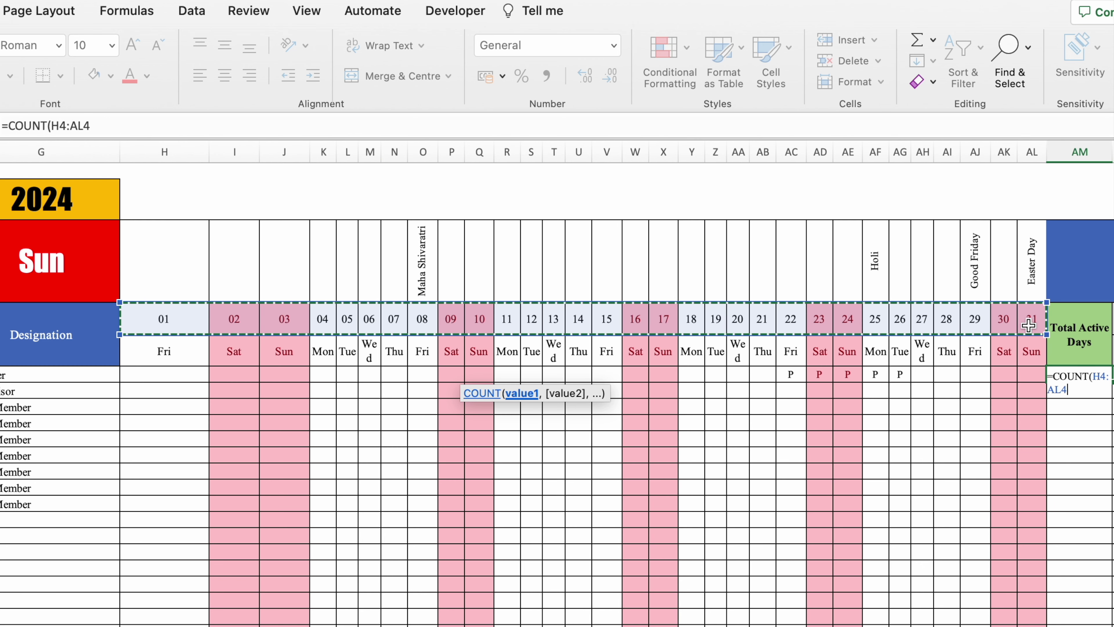
key("F4")
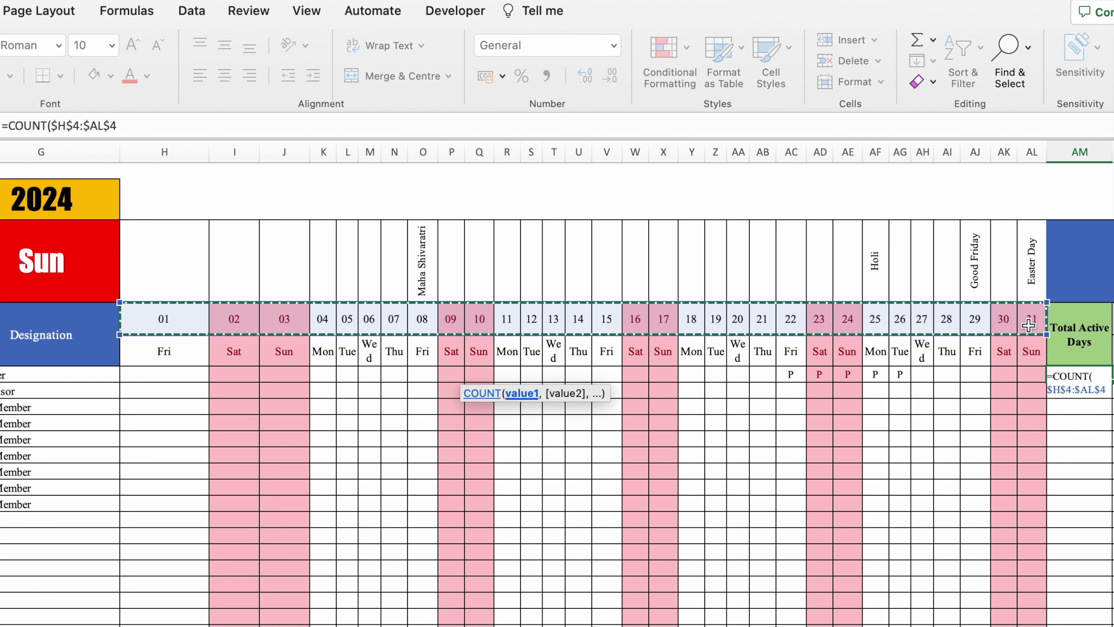
type(")")
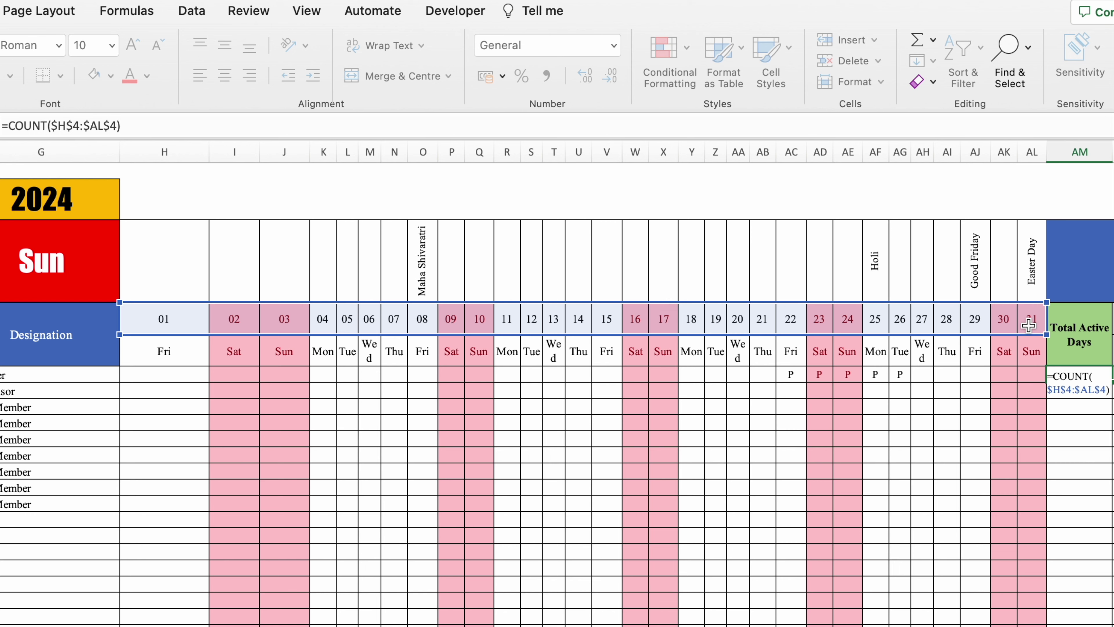
key("Return")
Extend the Total Active Days formula in AM6 with -AS6-AT6 to subtract holidays and week offs, and fill it down the column
left_click(1094, 373)
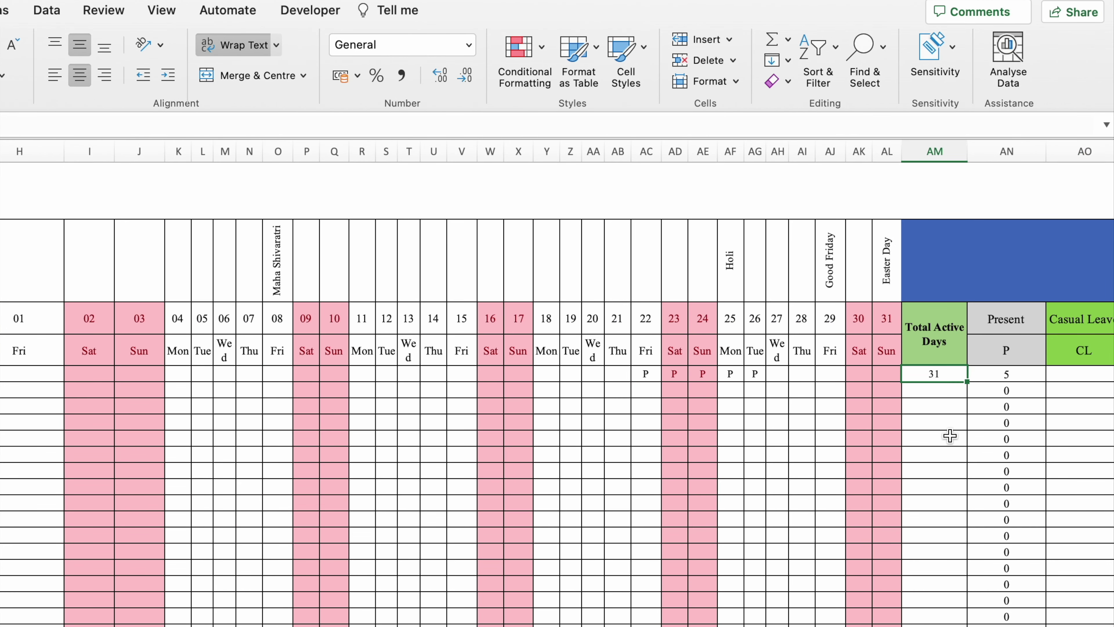
left_click(241, 127)
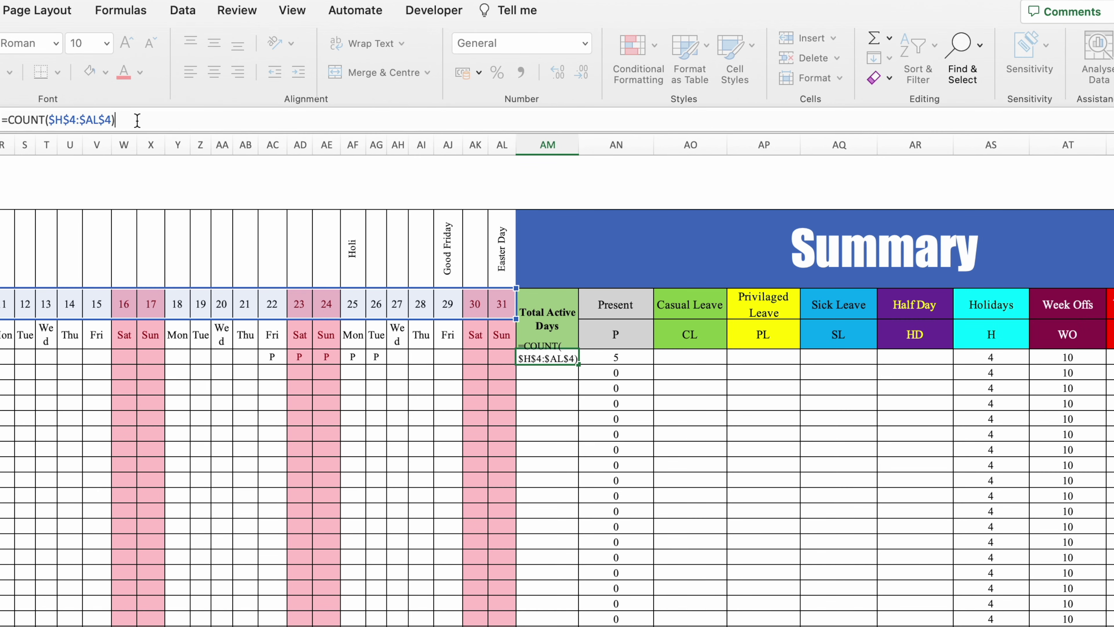
type("-")
left_click(1006, 362)
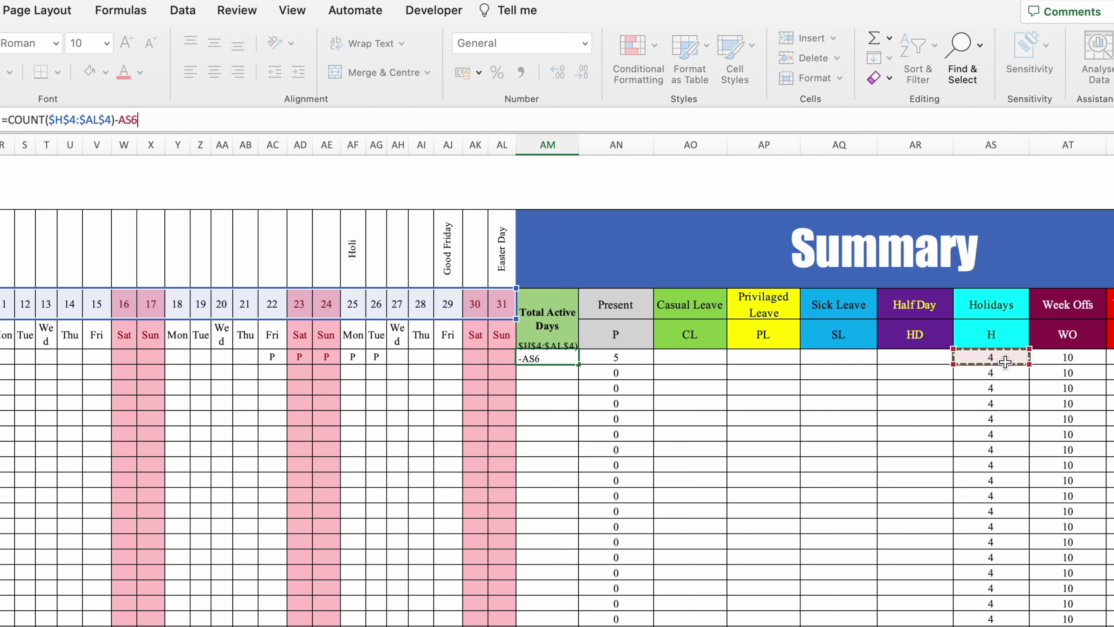
type("-")
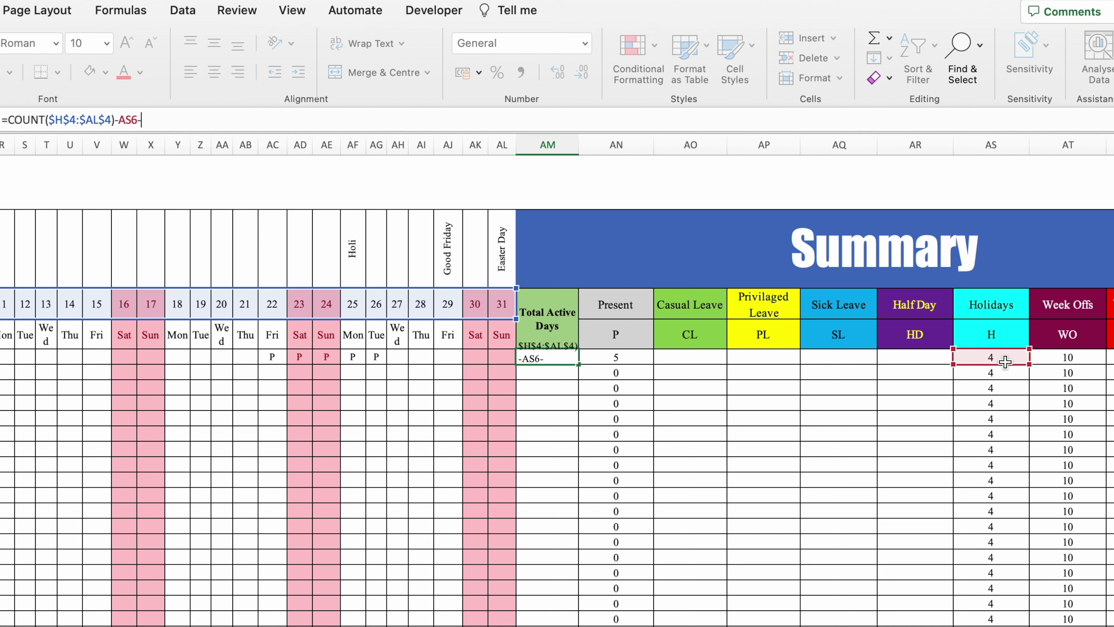
left_click(1066, 357)
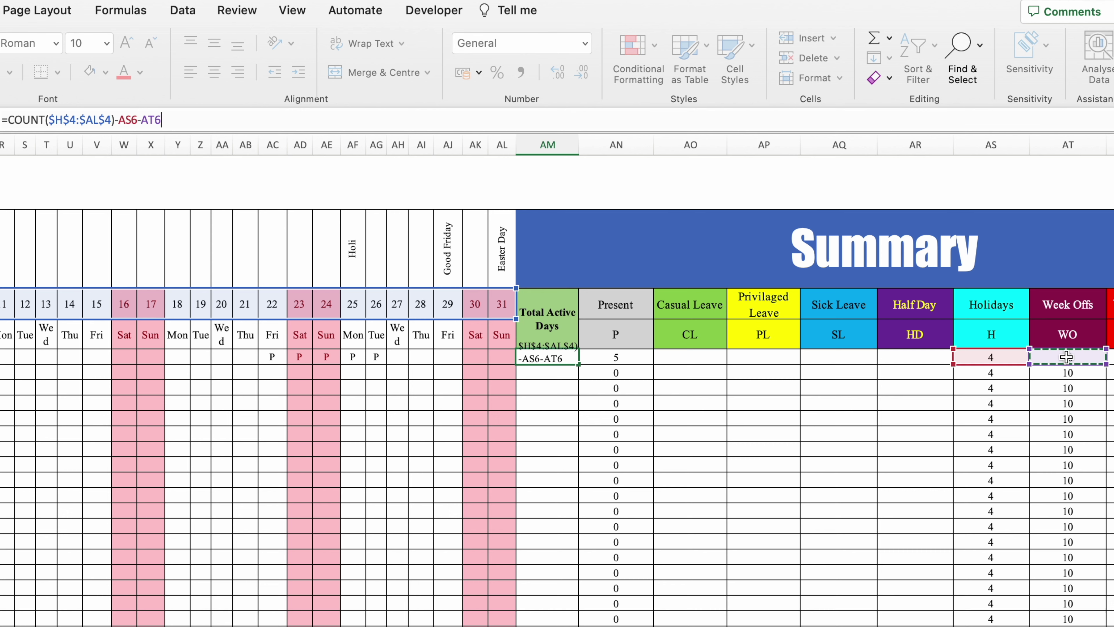
key("Return")
left_click(549, 357)
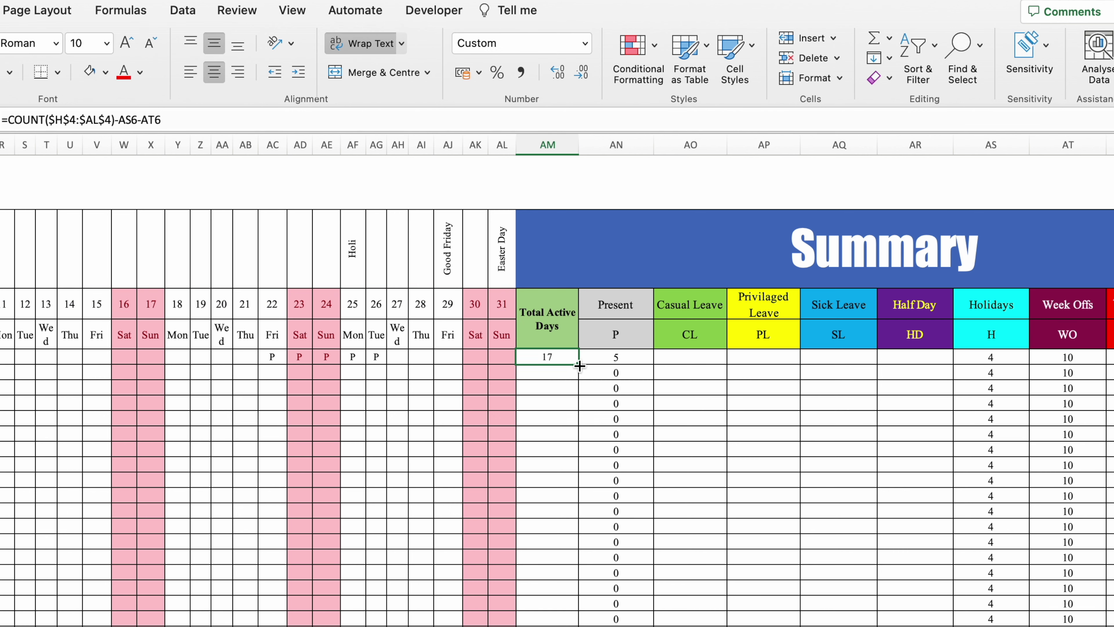
left_click_drag(581, 366, 586, 596)
Set the attendance sheet's month to January
key("ctrl+Home")
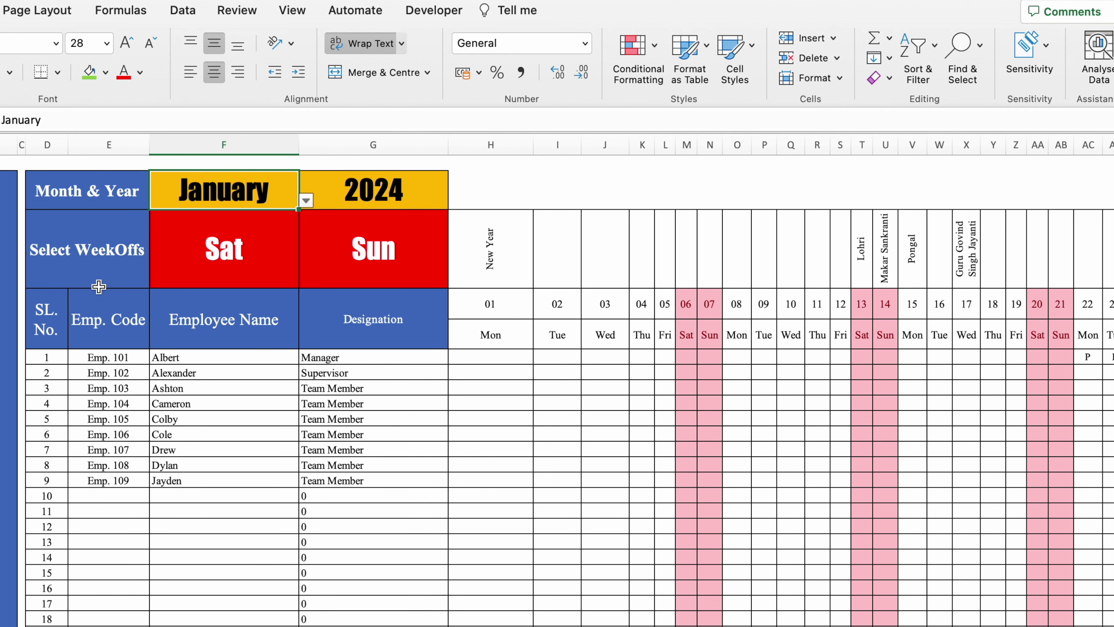
left_click(557, 403)
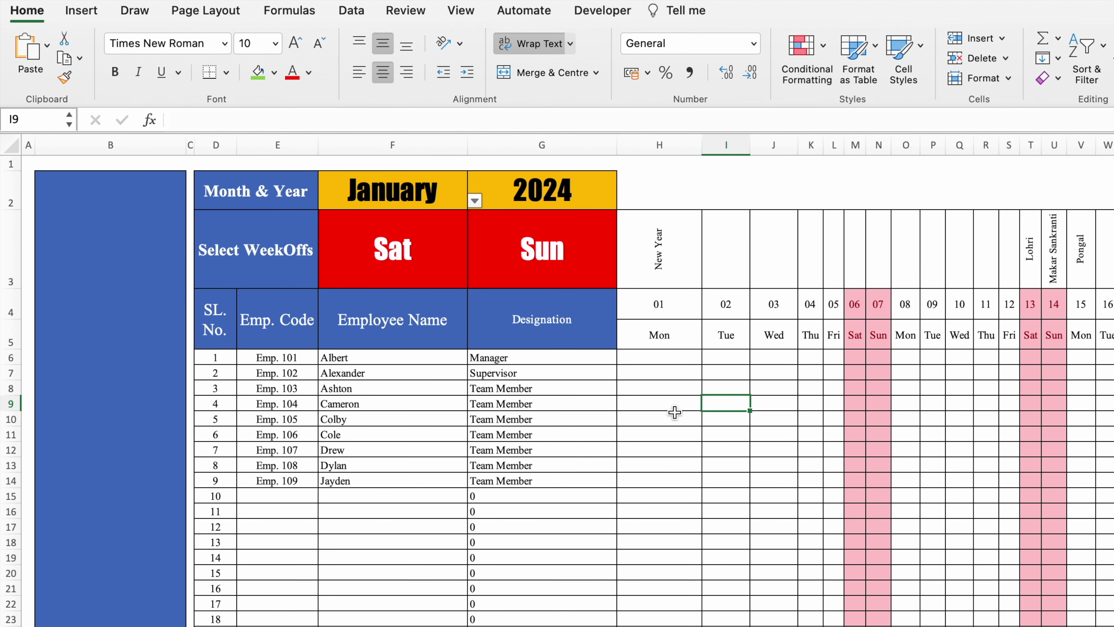
left_click(660, 360)
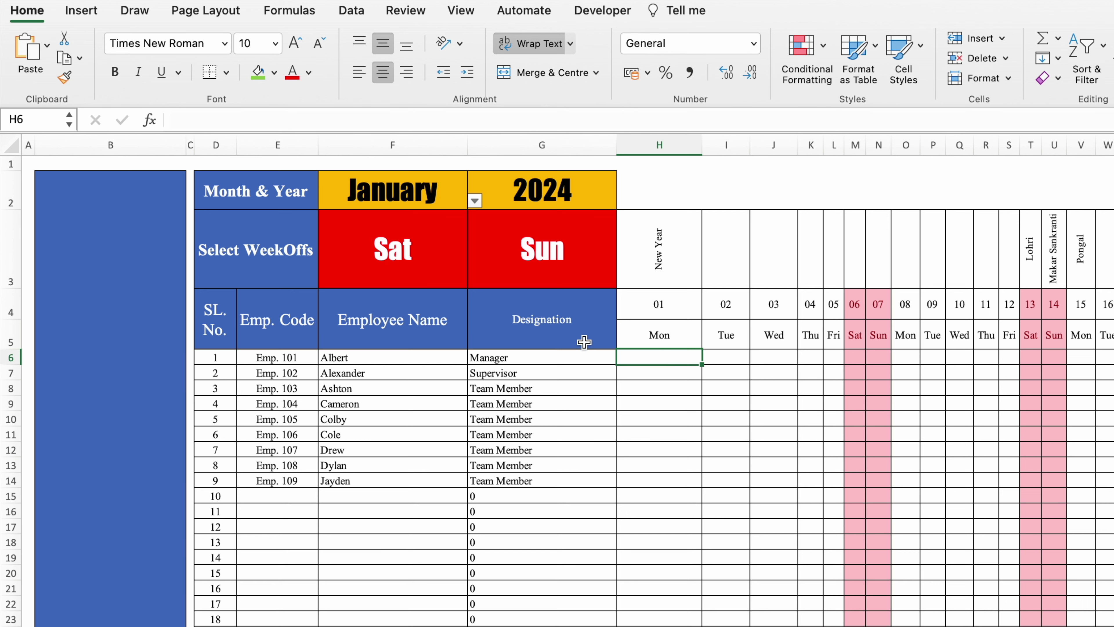
left_click(545, 371)
Add a conditional formatting rule to the whole sheet giving cells equal to P a green fill with dark green text
left_click(11, 144)
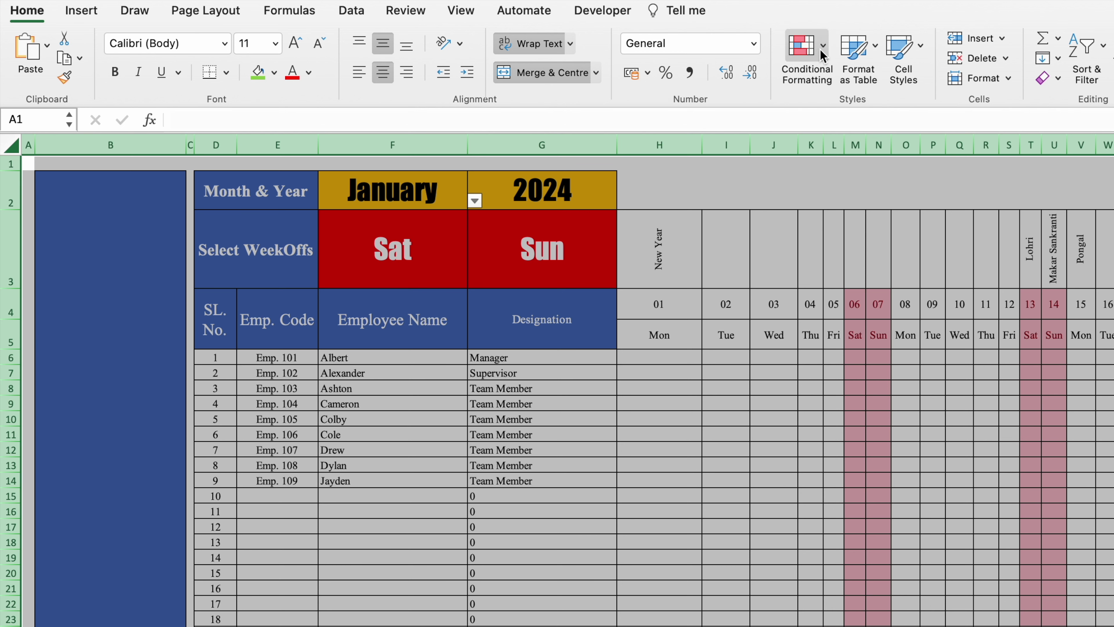
left_click(802, 47)
mouse_move(906, 81)
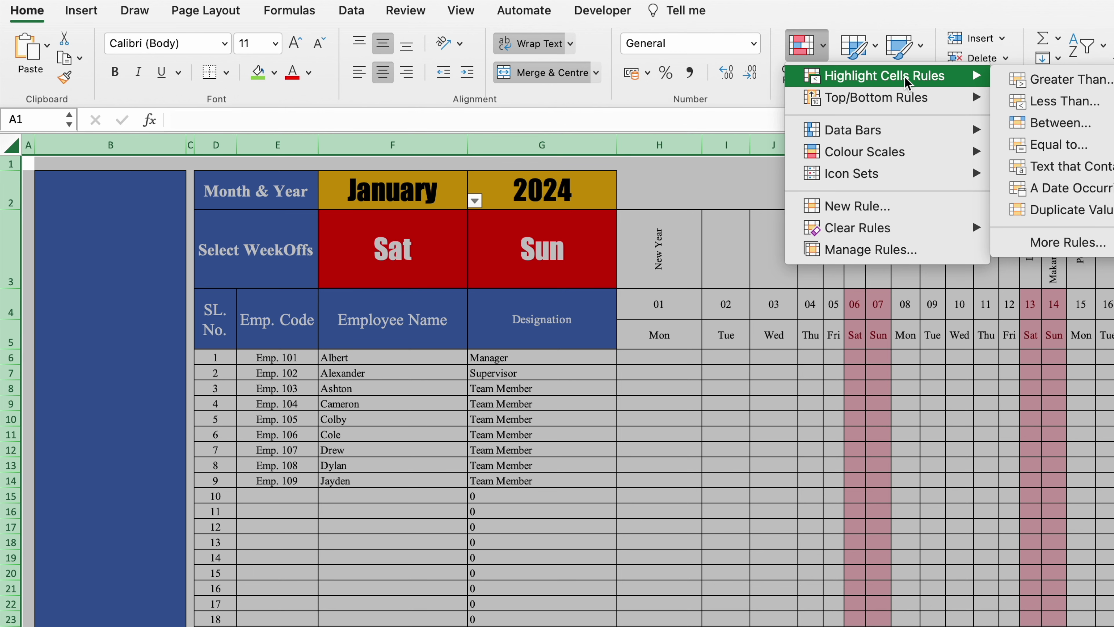
left_click(1075, 146)
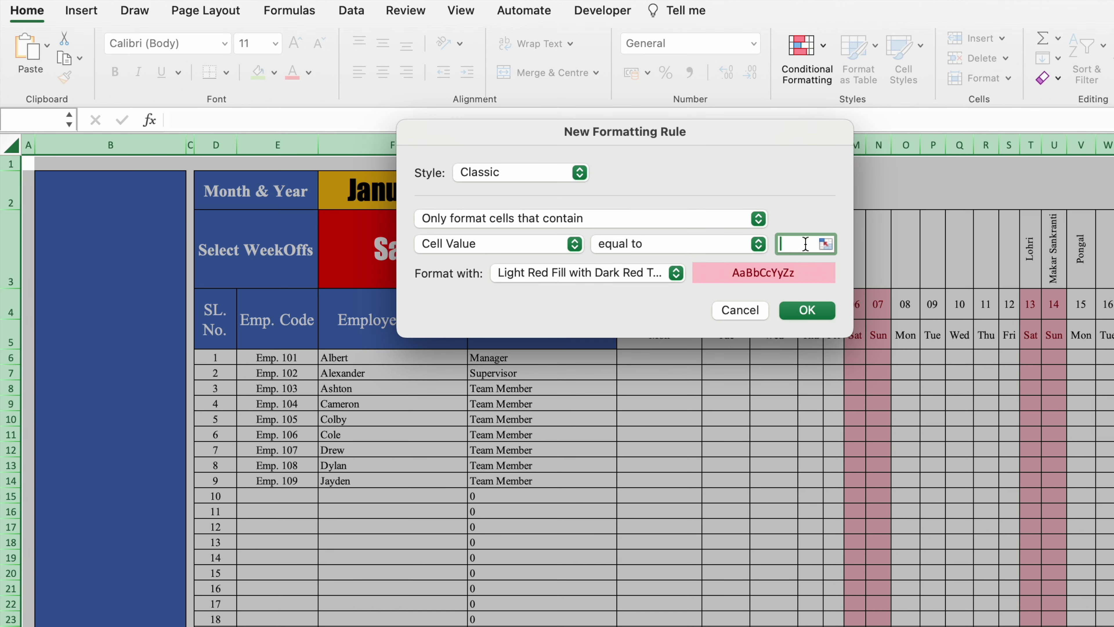
type("P")
left_click(676, 273)
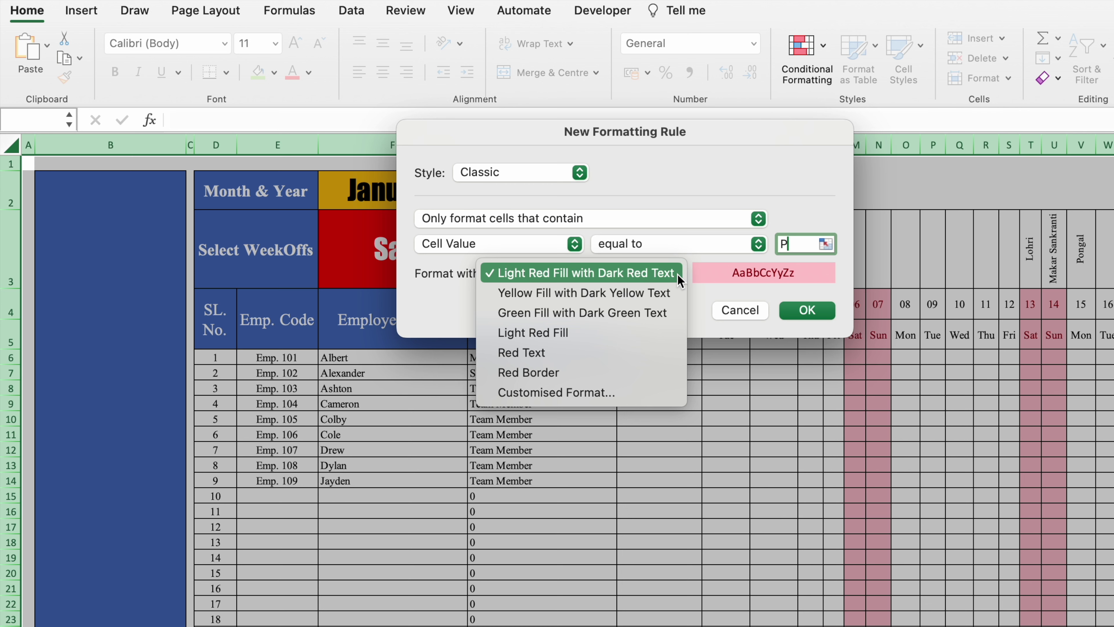
left_click(631, 313)
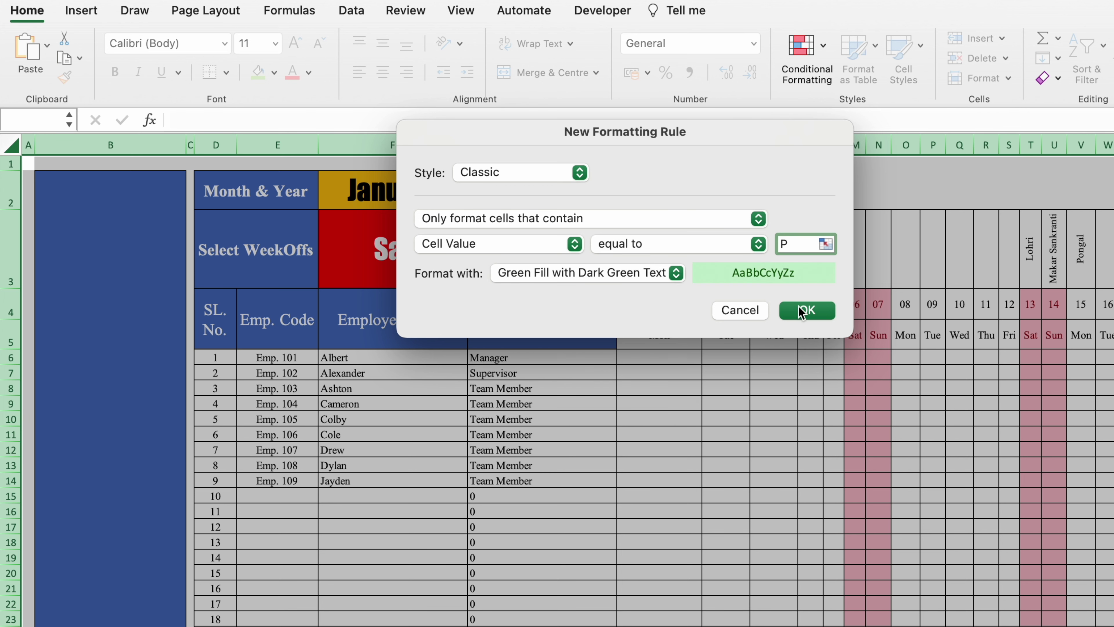
left_click(810, 312)
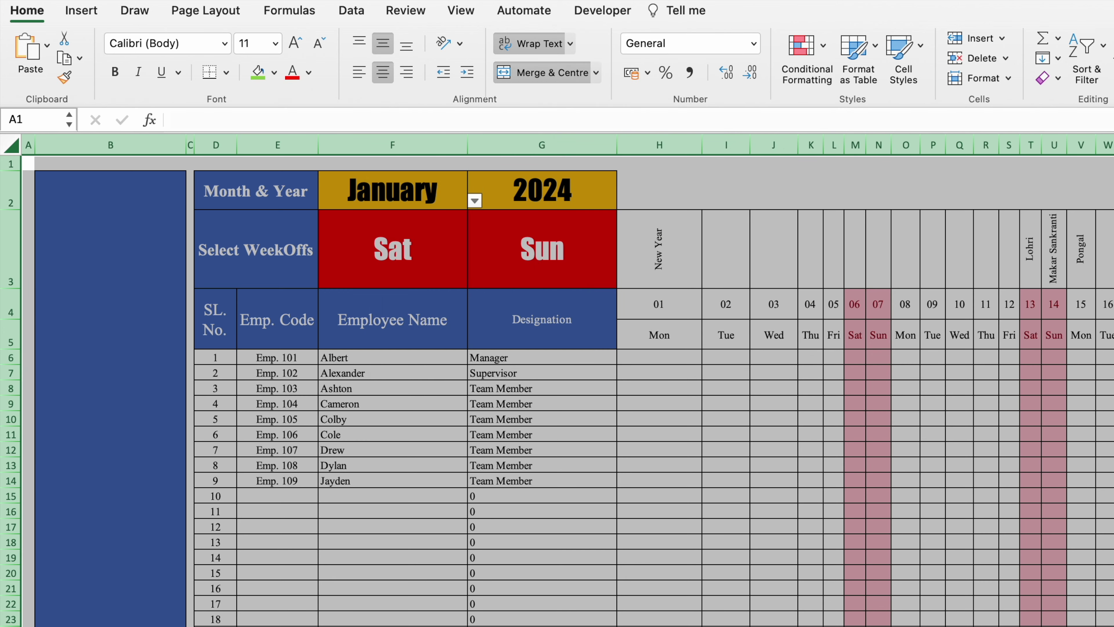
Add a conditional formatting rule to the whole sheet giving cells equal to PL a custom yellow background fill
scroll(898, 515, "right", 10)
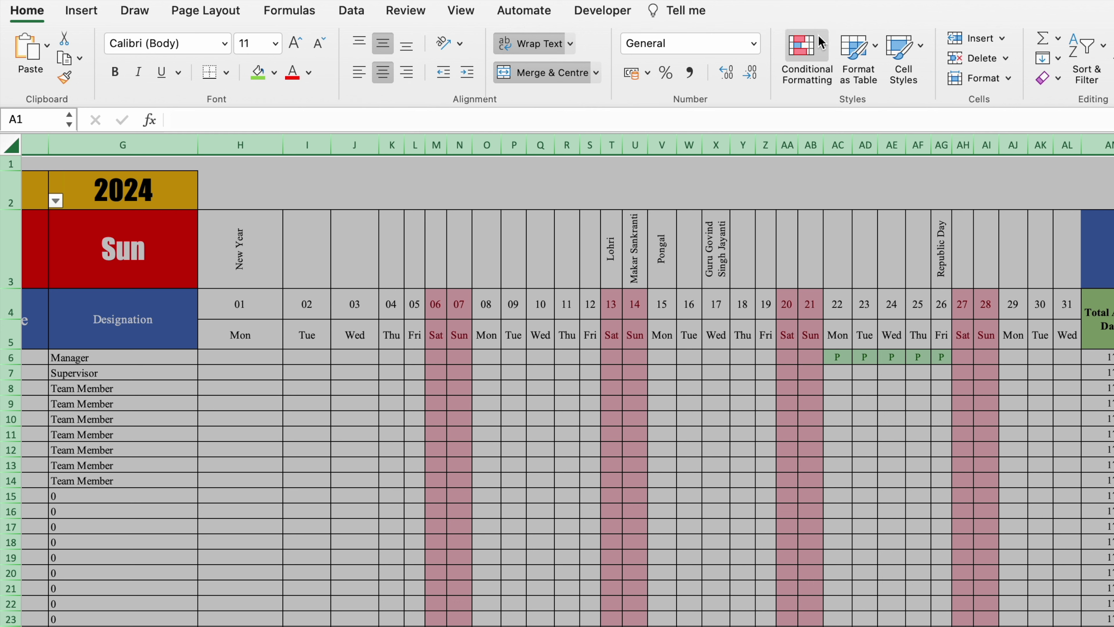
left_click(825, 46)
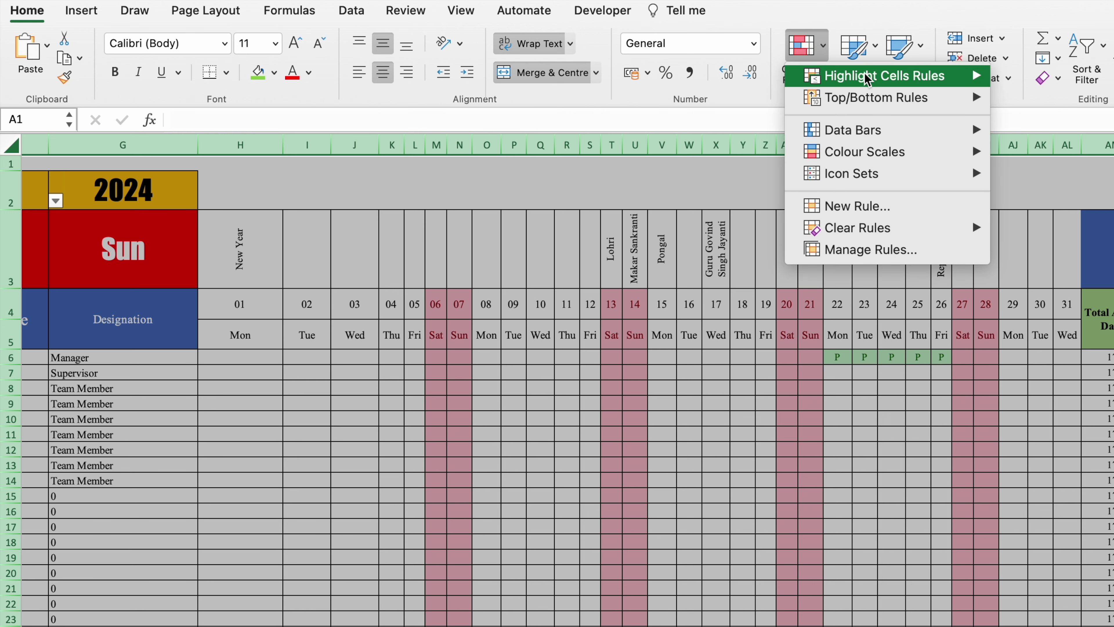
mouse_move(873, 77)
left_click(1055, 146)
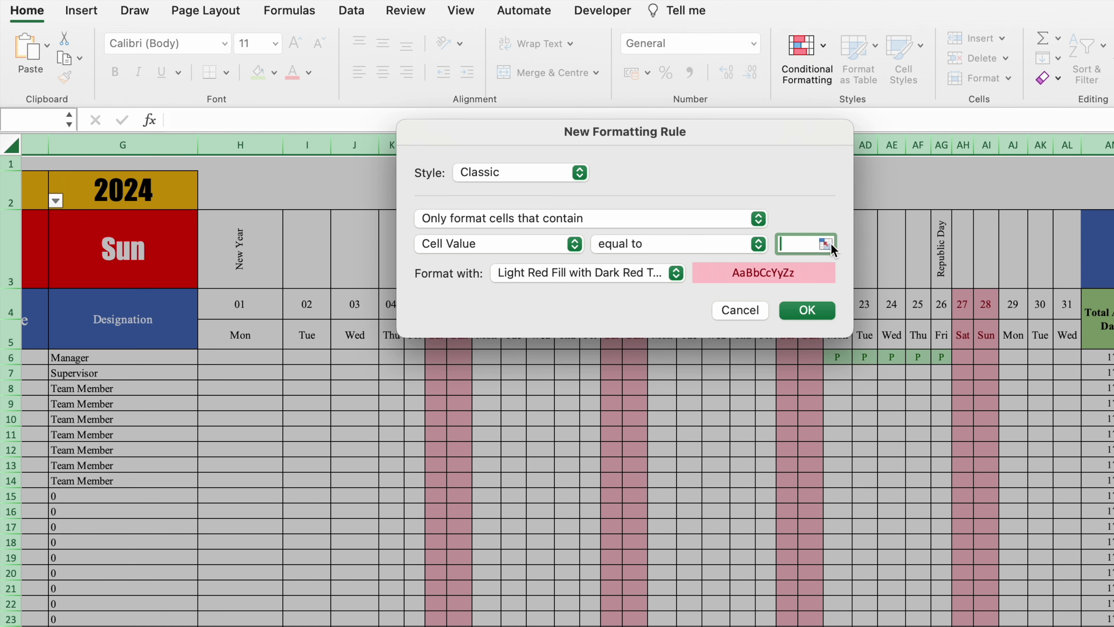
type("PL")
left_click(676, 272)
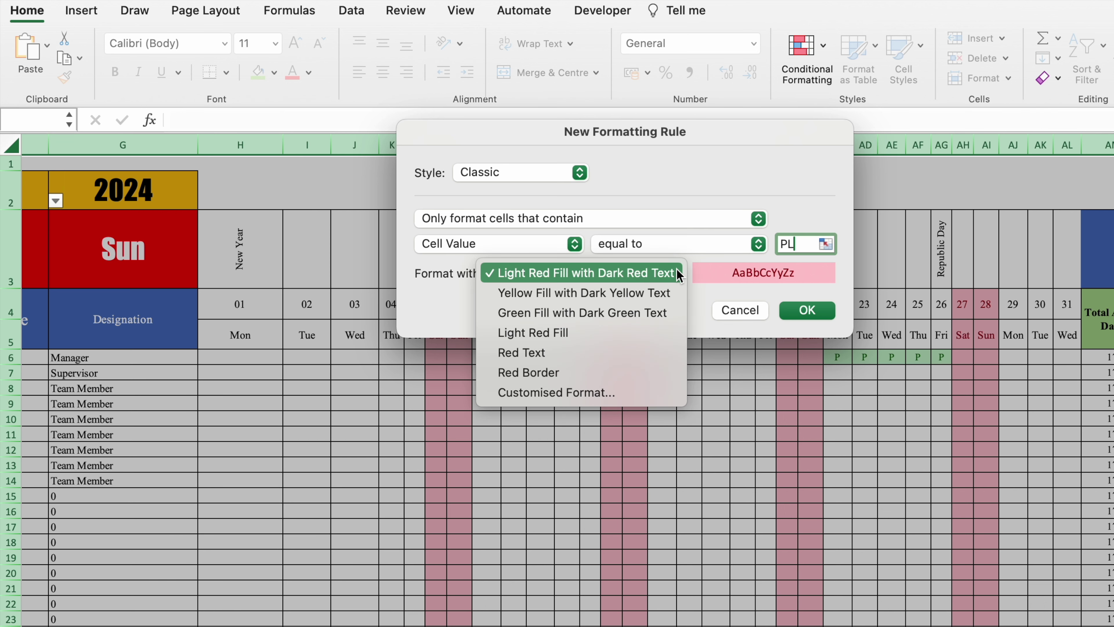
left_click(615, 393)
left_click(768, 91)
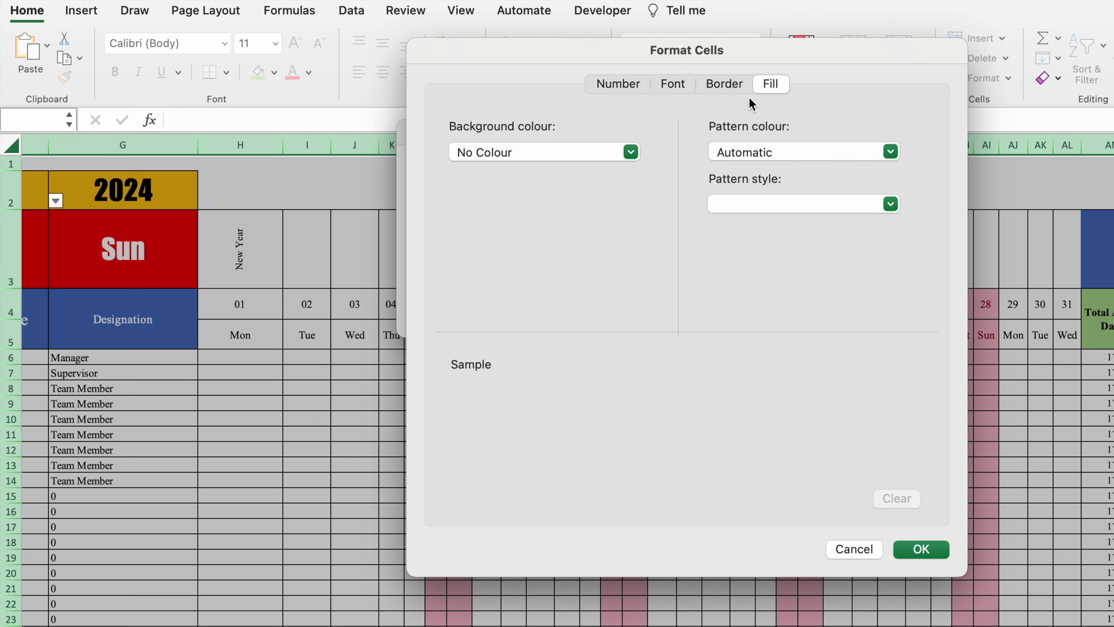
left_click(630, 152)
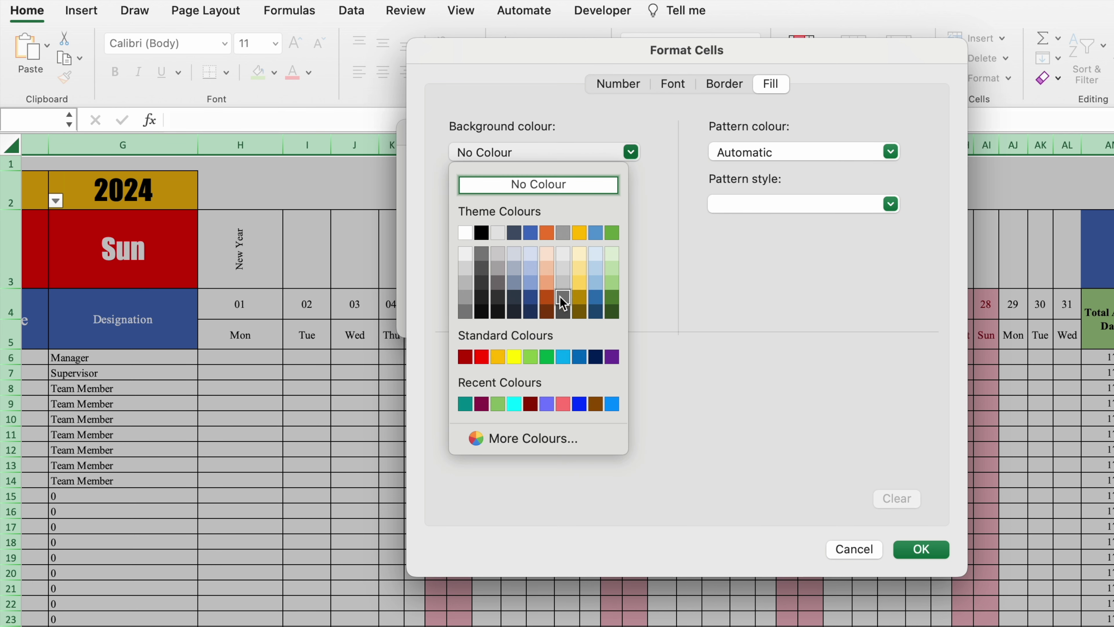
left_click(515, 356)
left_click(920, 548)
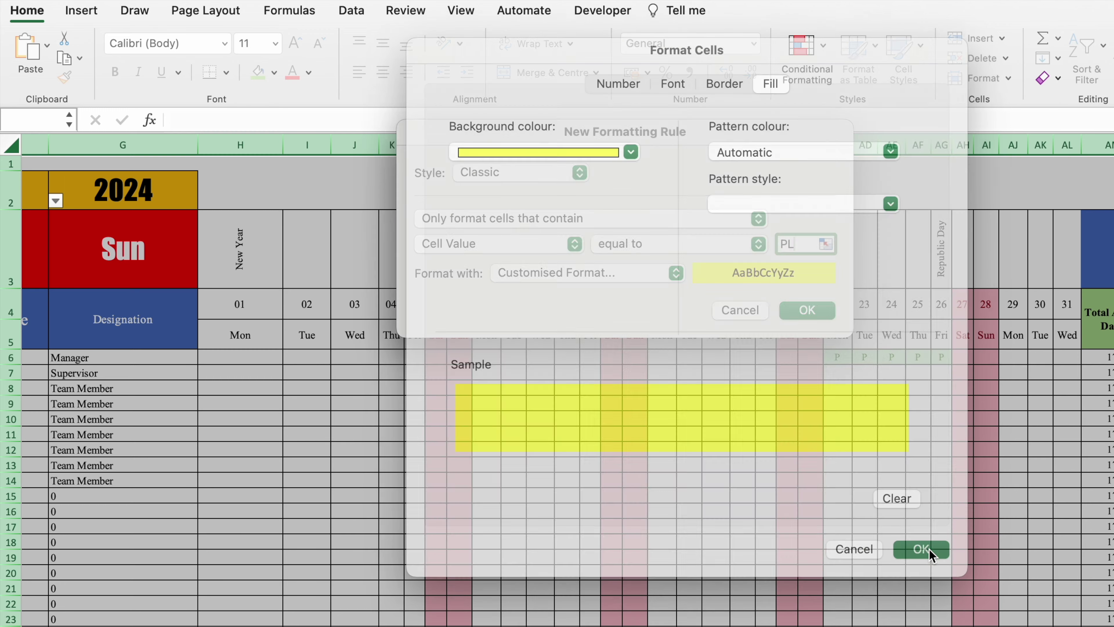
left_click(813, 312)
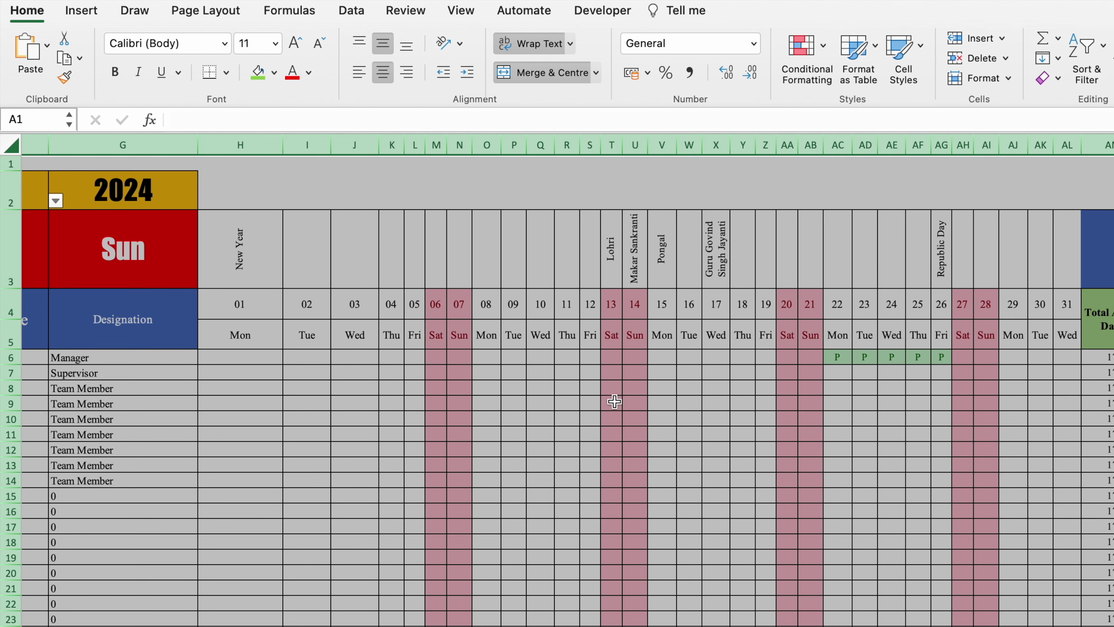
Enter PL as the first employee's attendance for 22 January in AC6
left_click(664, 388)
left_click(841, 358)
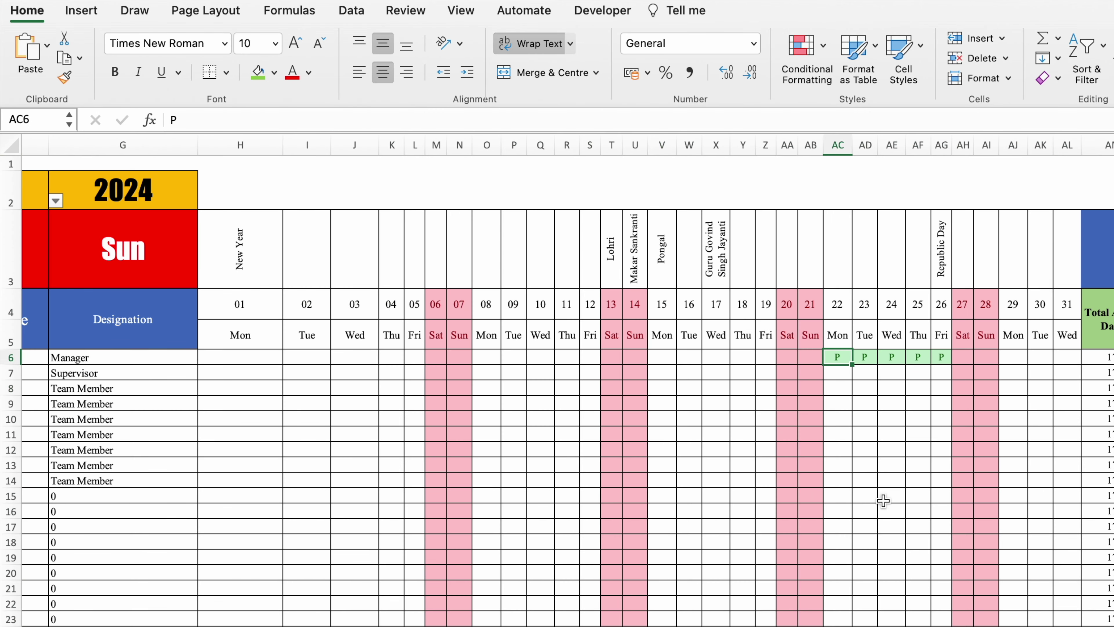
type("PL")
left_click(883, 500)
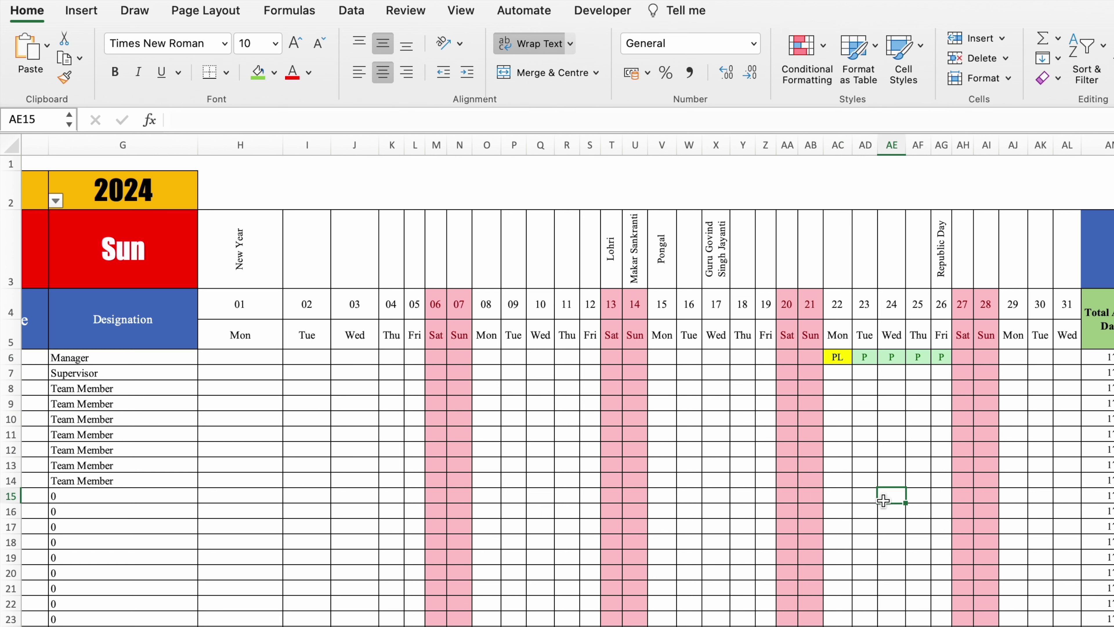
Create a conditional formatting rule on the date row H4:AL4 for cell values equal to =Today()
left_click(864, 304)
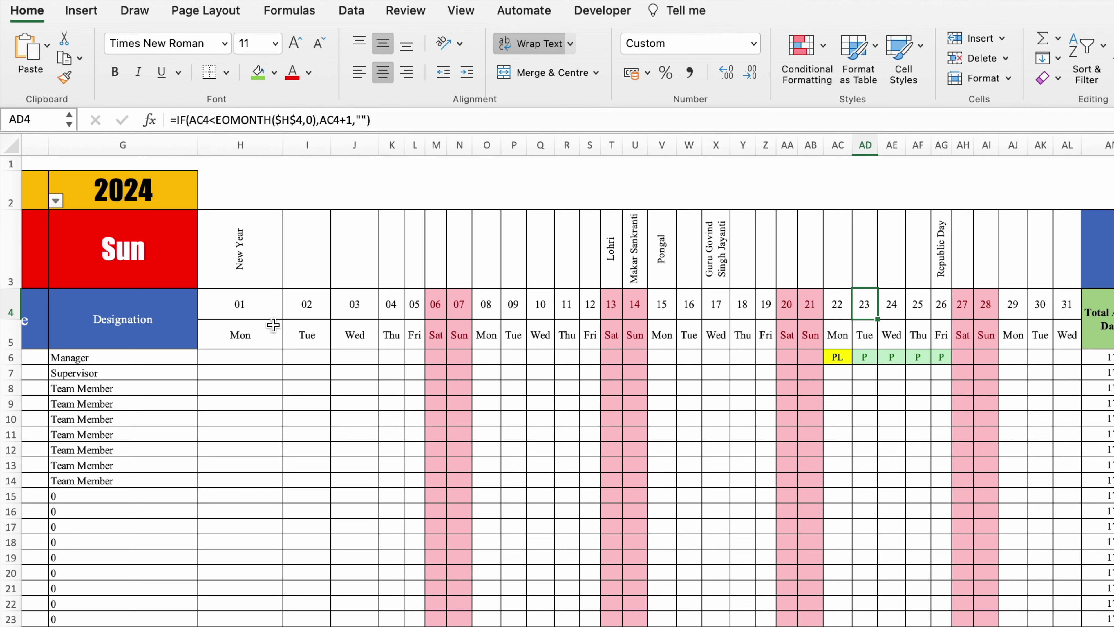
left_click_drag(267, 307, 1061, 285)
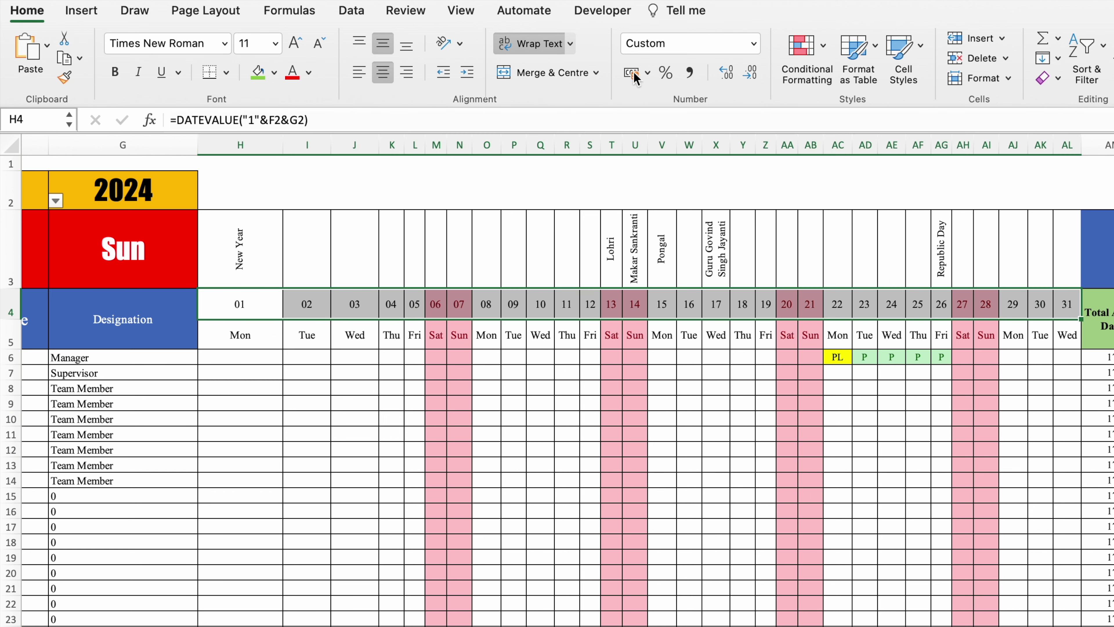
left_click(820, 48)
mouse_move(965, 76)
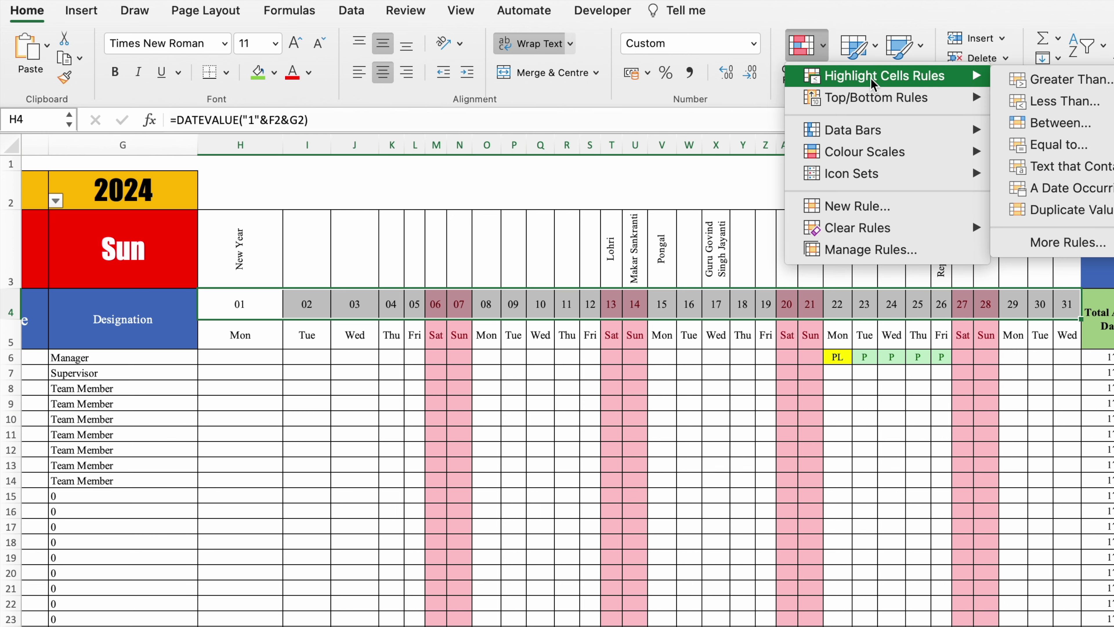
left_click(1071, 146)
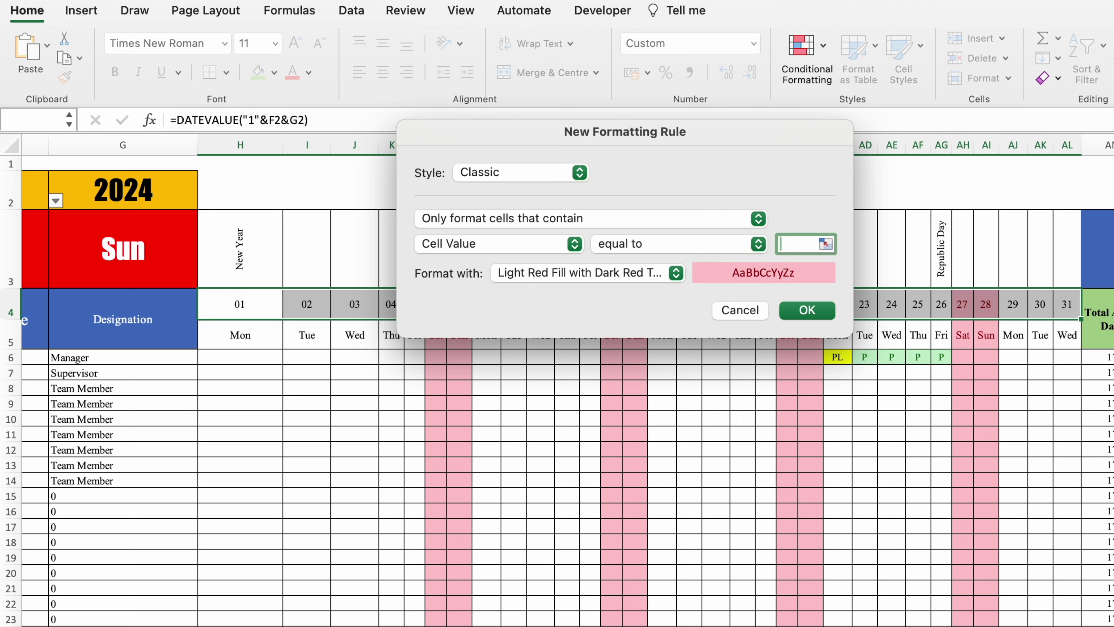
type("=T")
type("oday")
type("()")
Give the date row's today rule a custom cyan background fill and apply it
left_click(678, 278)
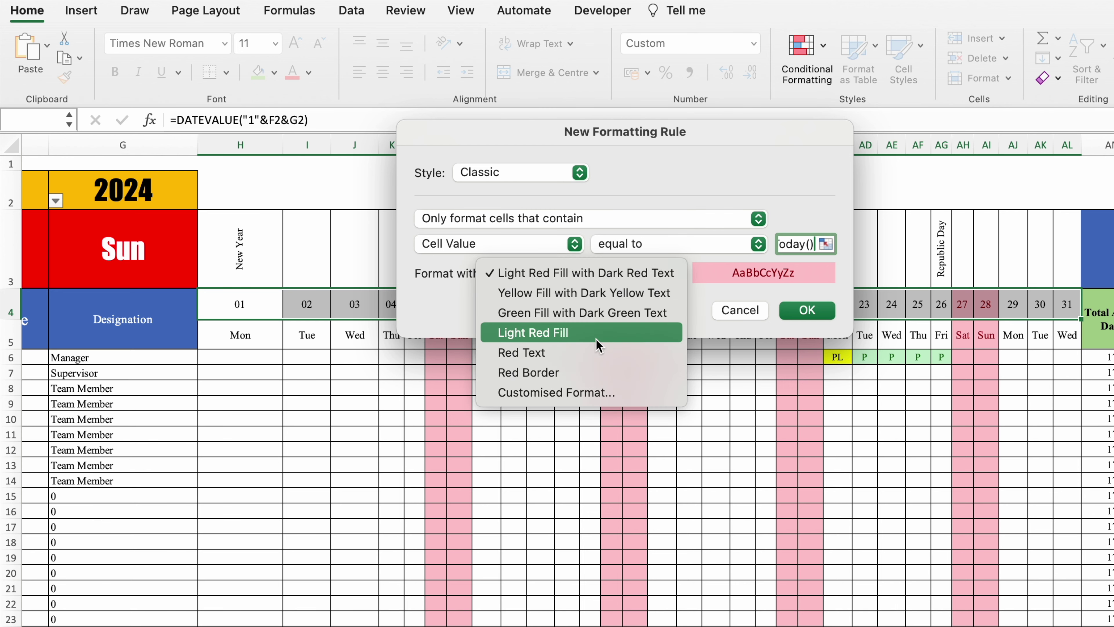
left_click(587, 394)
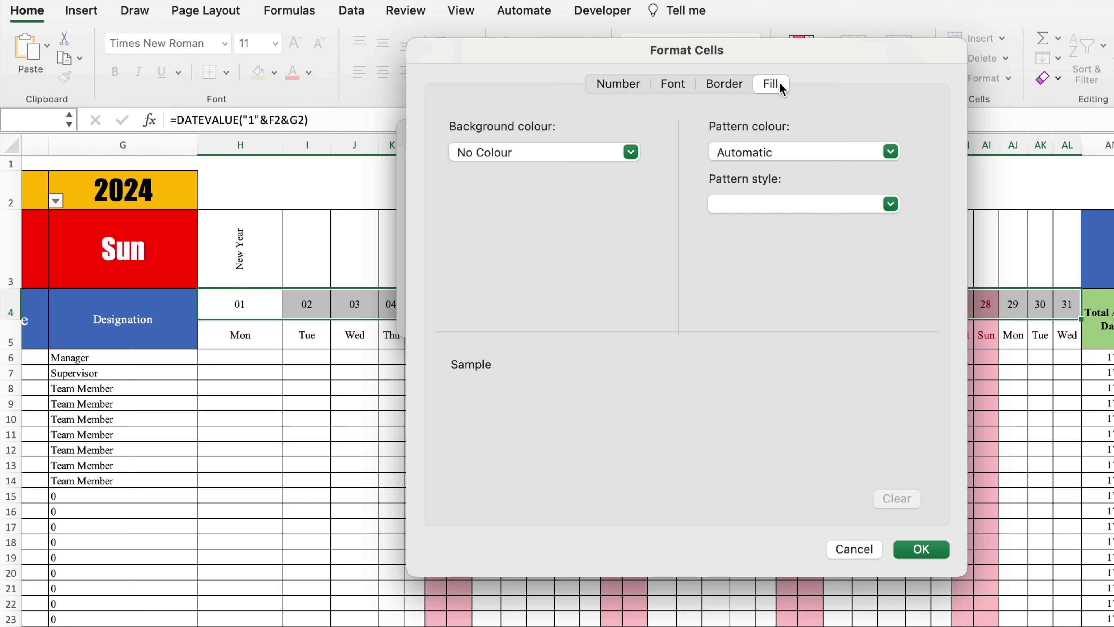
left_click(631, 152)
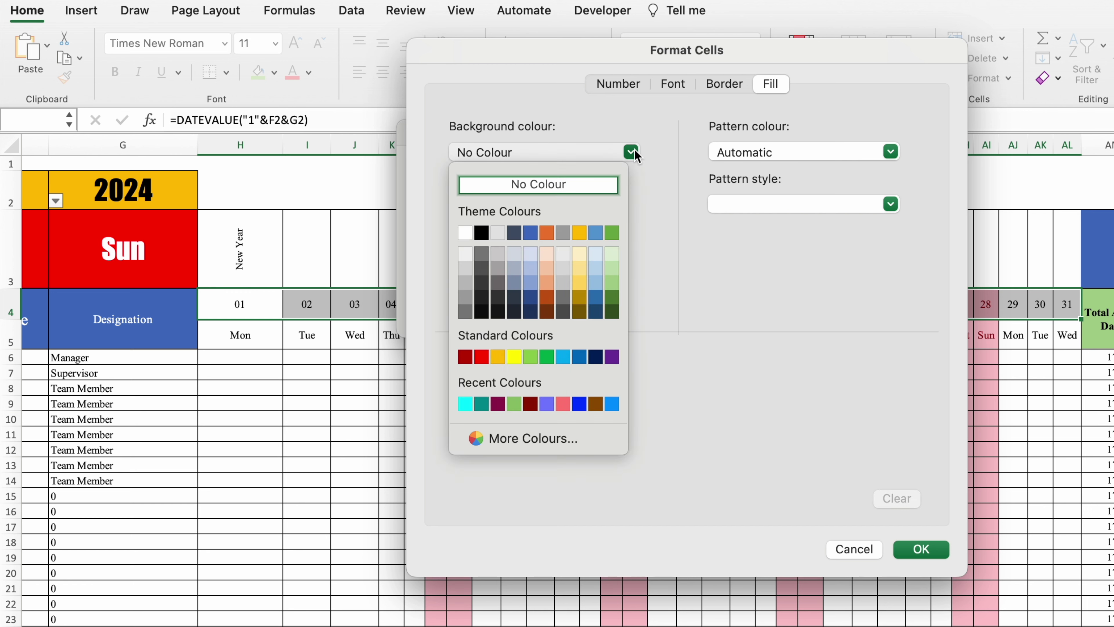
left_click(465, 404)
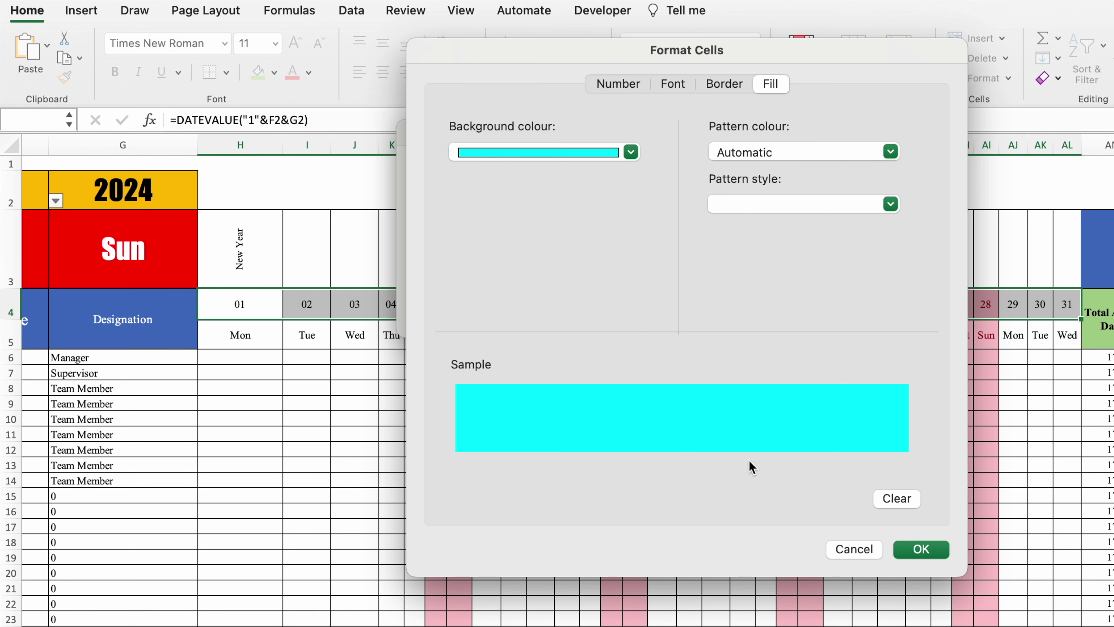
left_click(920, 550)
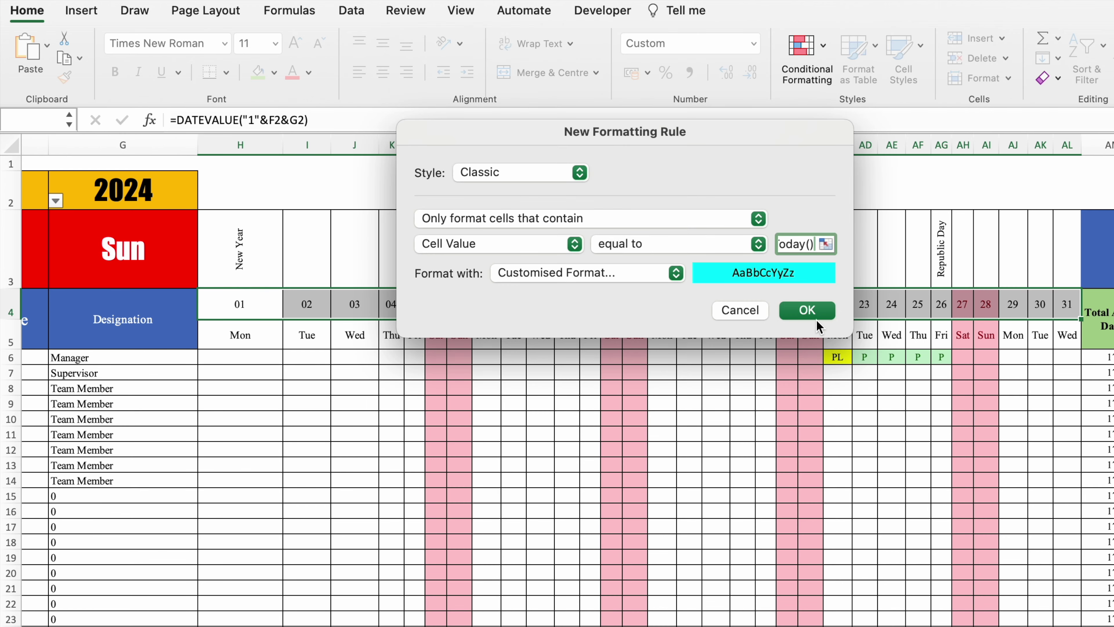
left_click(812, 311)
left_click(546, 388)
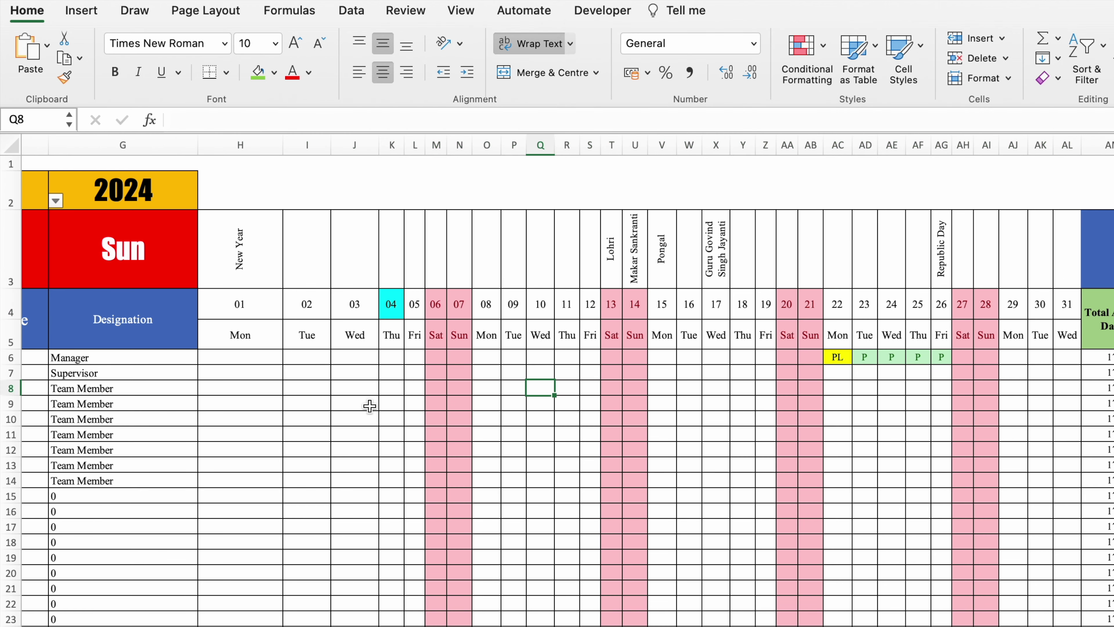
Check the highlighted date in K4, then look through the monthly sheets from February to June
left_click(392, 309)
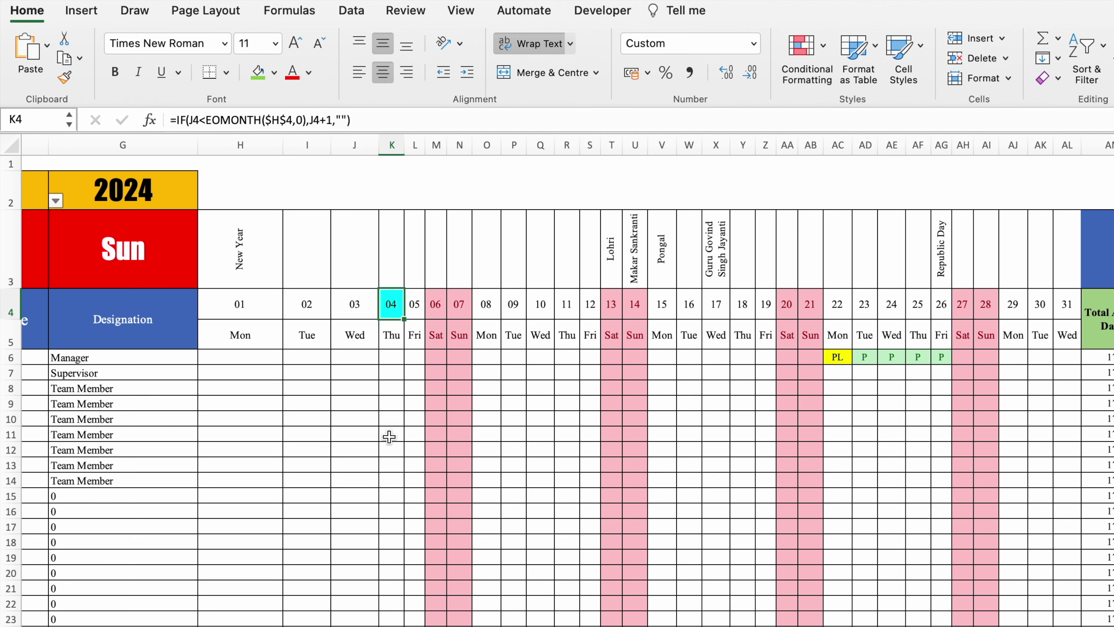
scroll(568, 380, "left", 10)
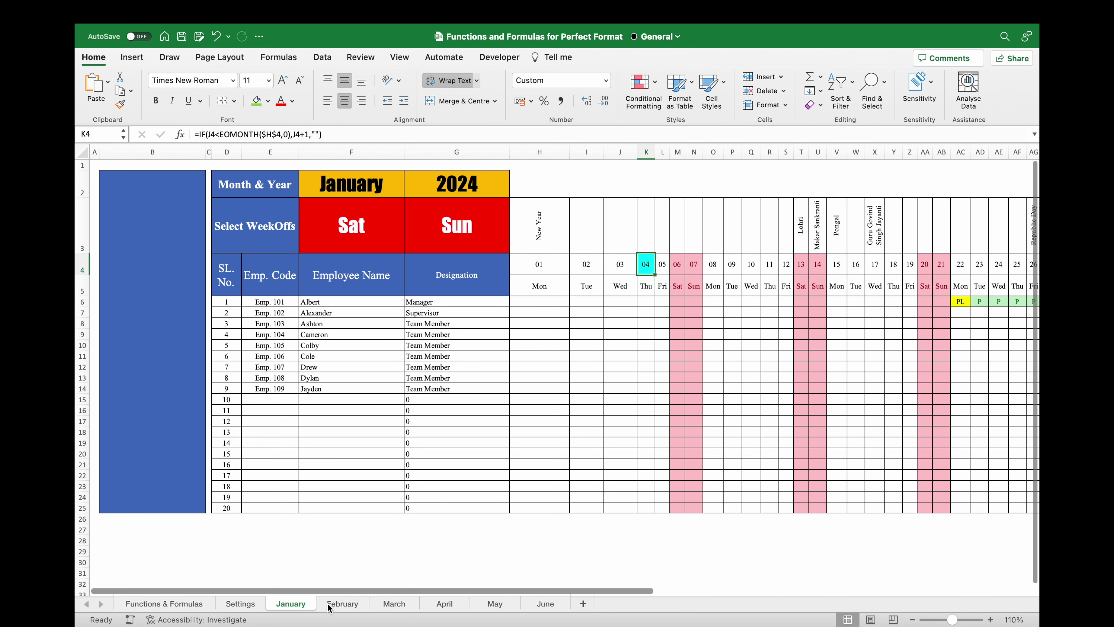
left_click(337, 607)
left_click(397, 607)
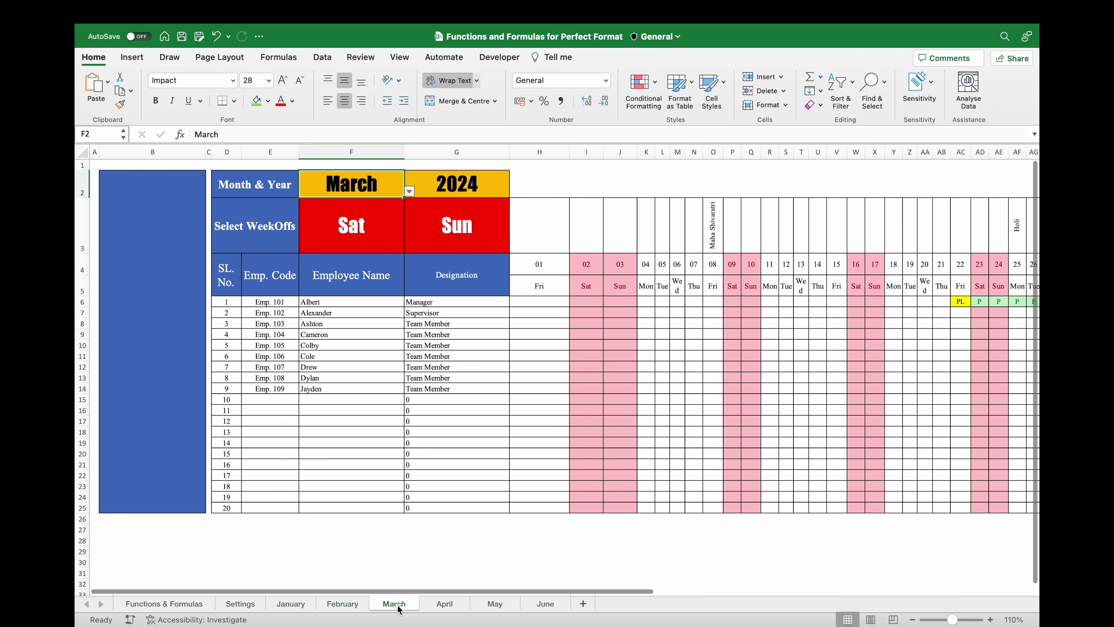
left_click(443, 607)
left_click(491, 607)
left_click(547, 607)
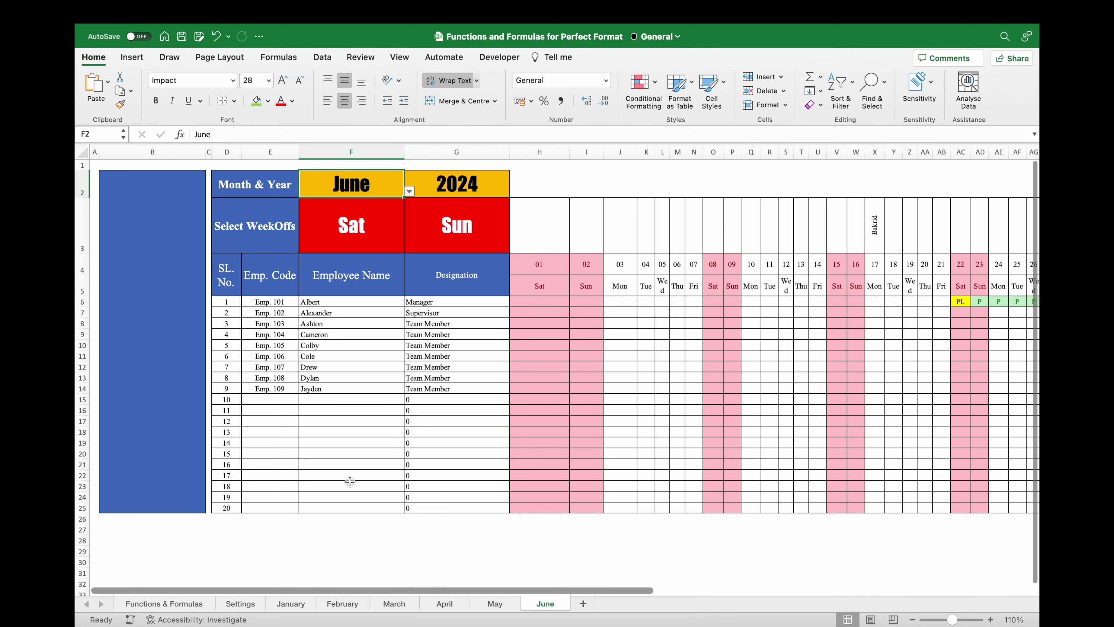
Insert a rounded rectangle across column B in row 2 of the June sheet, about 0.39" by 2.07", and fill it red
left_click(145, 193)
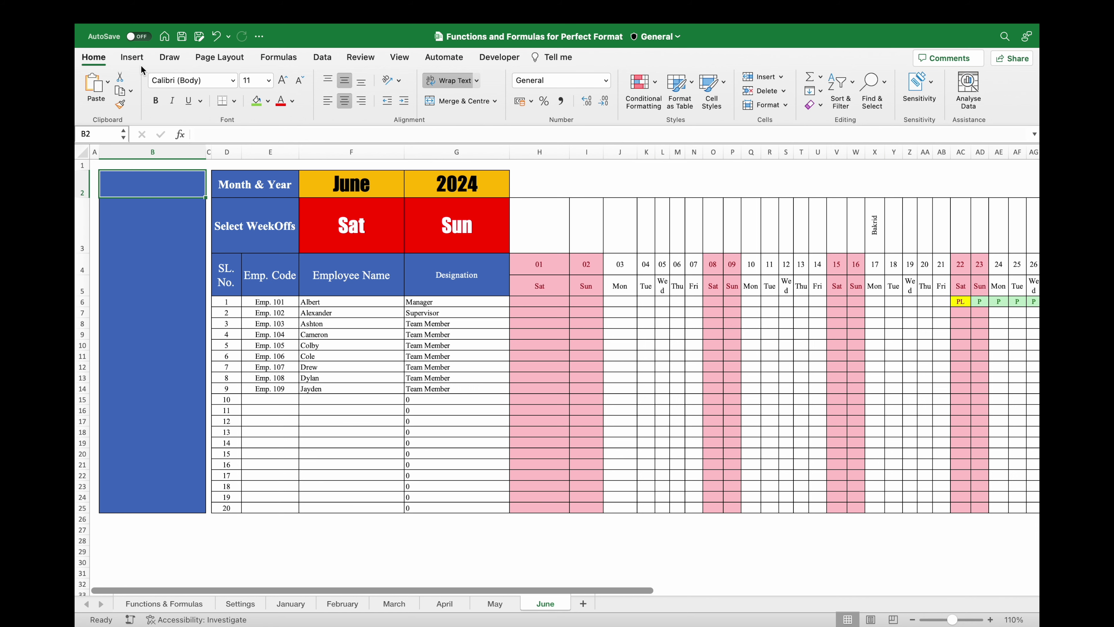
left_click(132, 58)
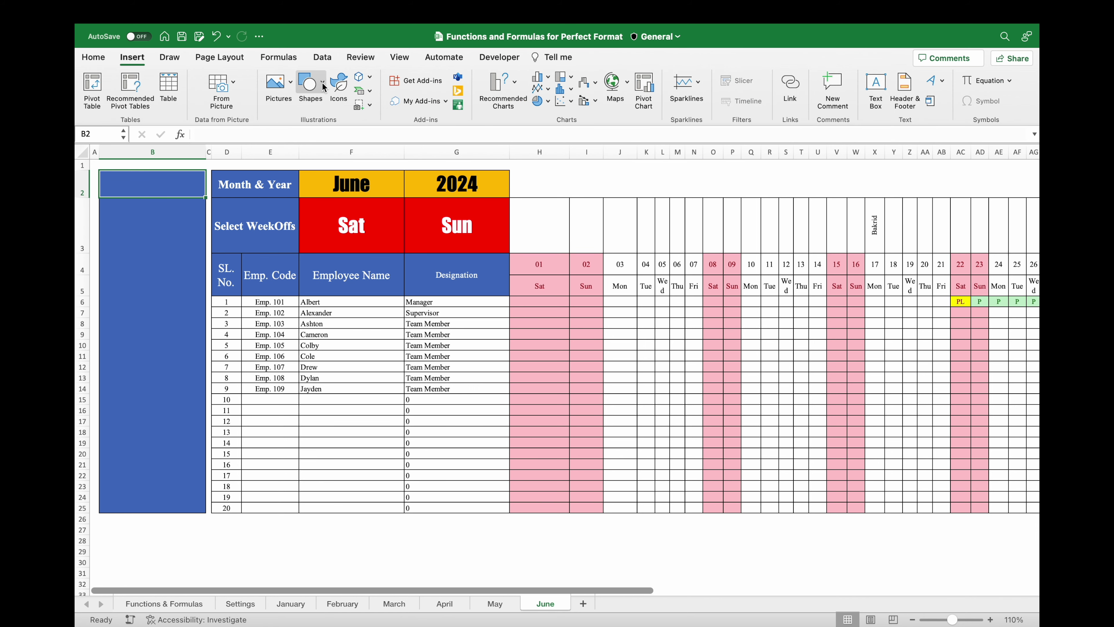
left_click(323, 86)
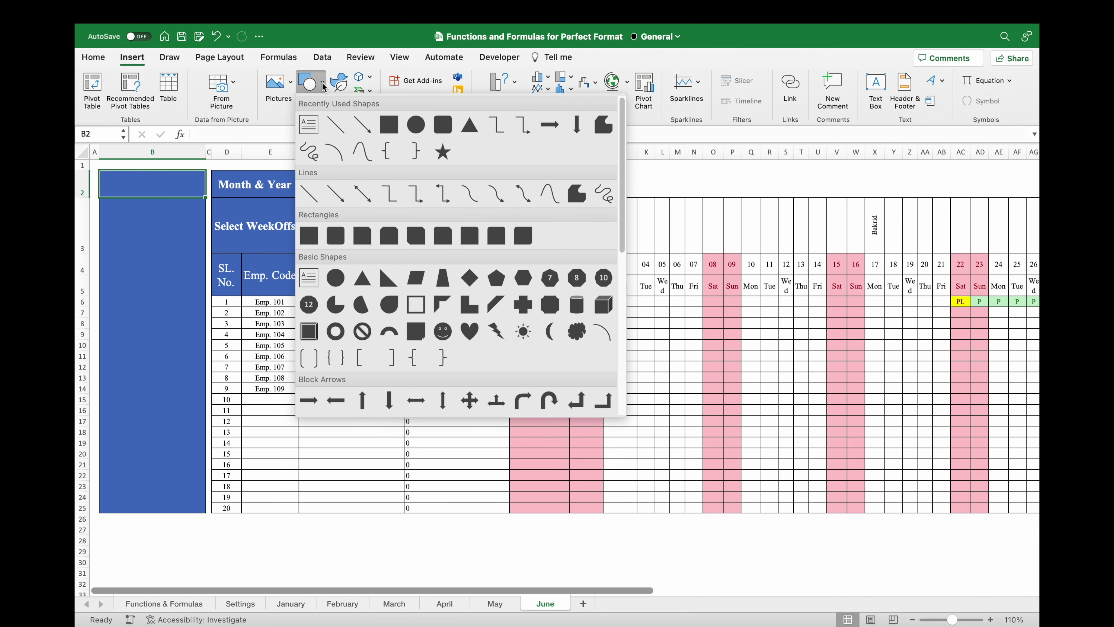
left_click(442, 124)
left_click(109, 186)
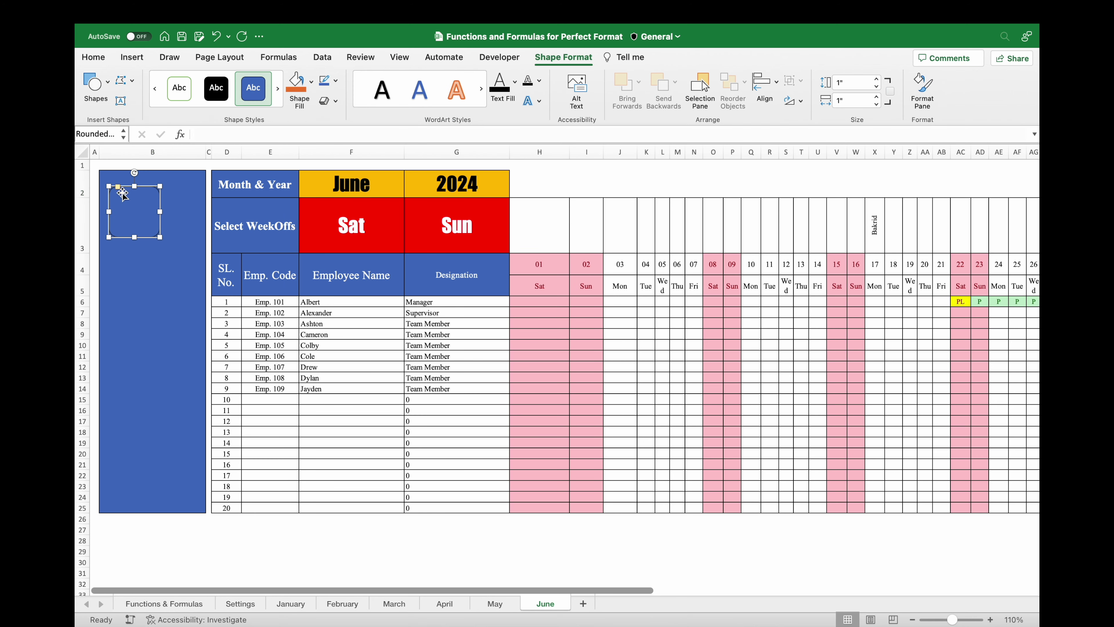
left_click_drag(162, 212, 205, 211)
left_click_drag(110, 211, 100, 212)
left_click_drag(152, 237, 153, 187)
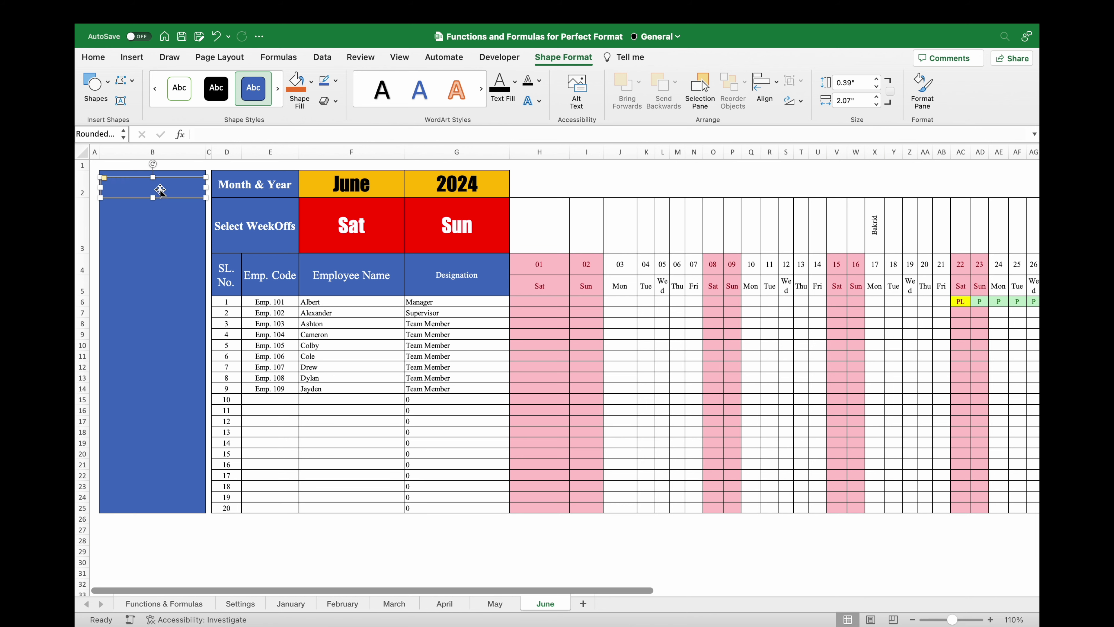
left_click(312, 84)
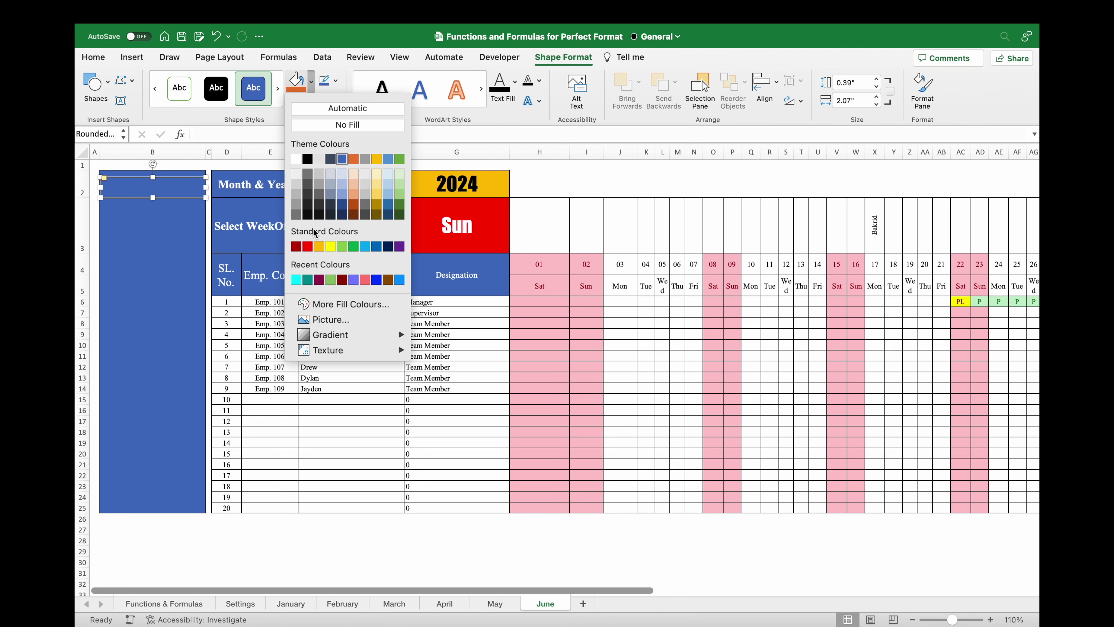
left_click(308, 247)
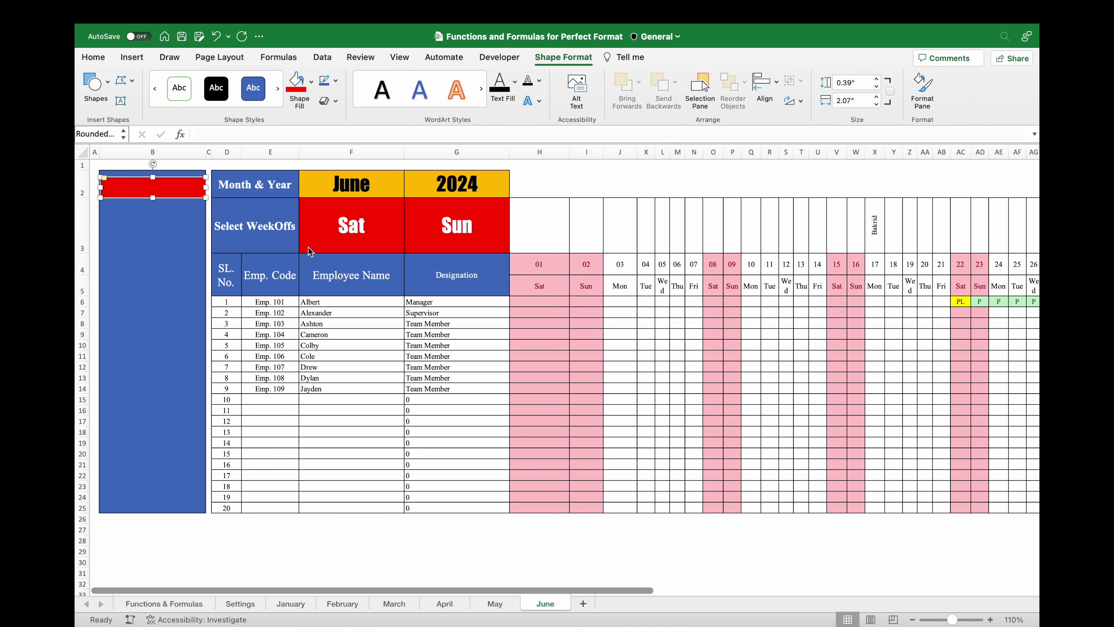
Label the red rounded rectangle January, with the text centred horizontally and vertically at font size 24
left_click(162, 186)
type("January")
left_click(94, 57)
left_click(345, 101)
left_click(345, 81)
left_click(283, 80)
left_click(283, 81)
left_click(283, 80)
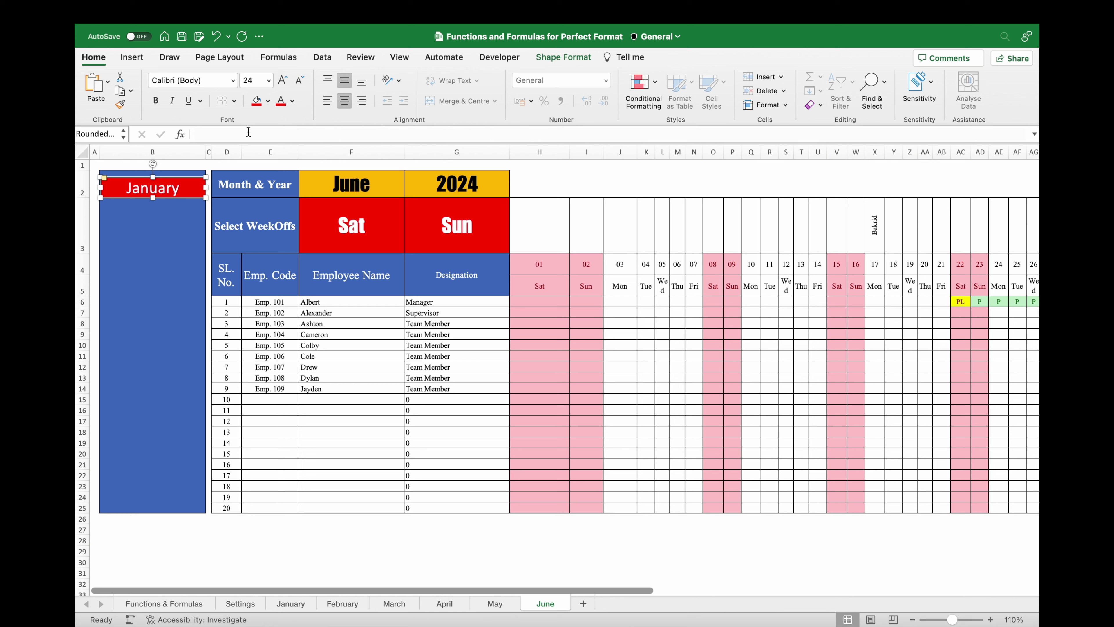
Duplicate the January button five times, stacking the copies directly below one another in the blue column B panel
left_click(197, 214)
left_click_drag(185, 193, 184, 216)
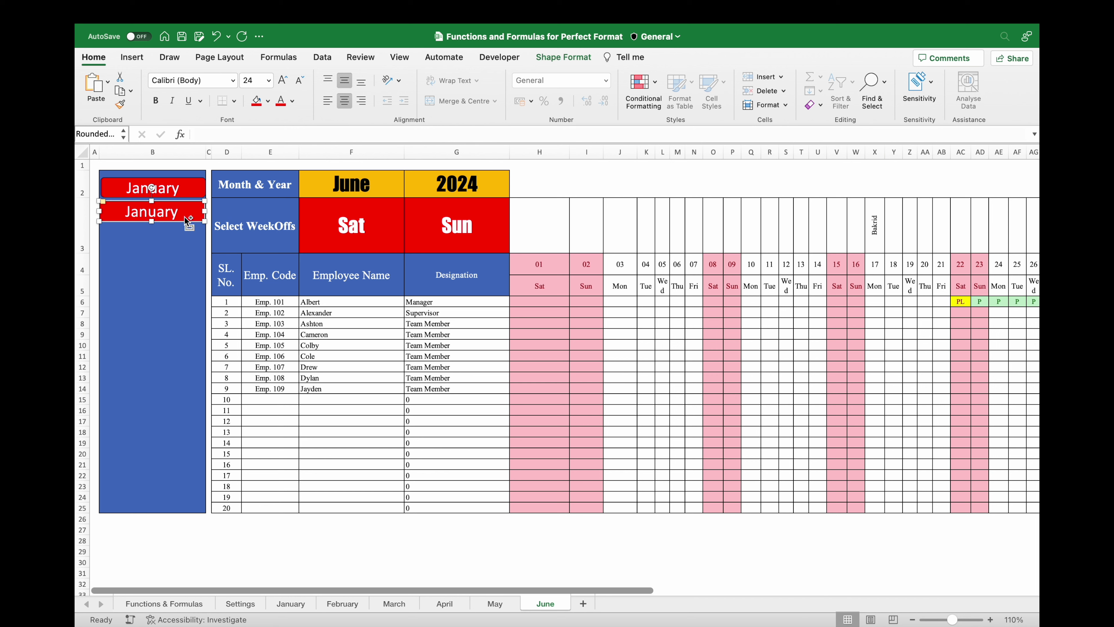
left_click_drag(185, 216, 185, 240)
left_click_drag(184, 239, 185, 264)
left_click_drag(185, 265, 184, 289)
mouse_move(185, 289)
left_mouse_down()
mouse_move(186, 312)
mouse_move(194, 281)
mouse_move(193, 306)
left_mouse_up()
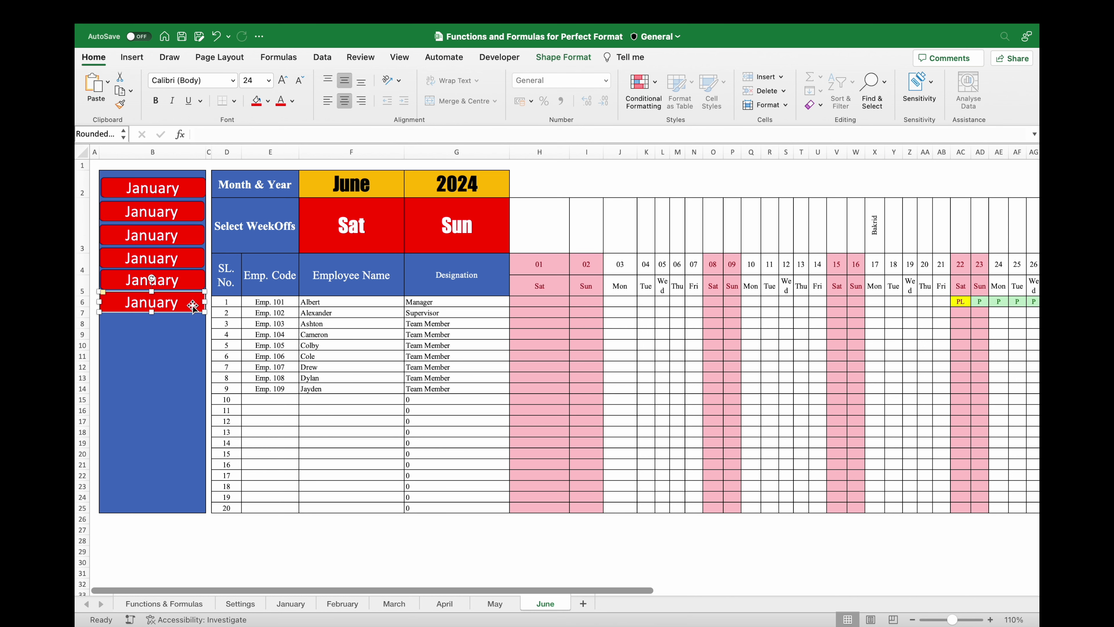
Relabel the five copied buttons, in order downwards, as February, March, April, May and June
double_click(125, 215)
type("February")
double_click(129, 237)
type("March")
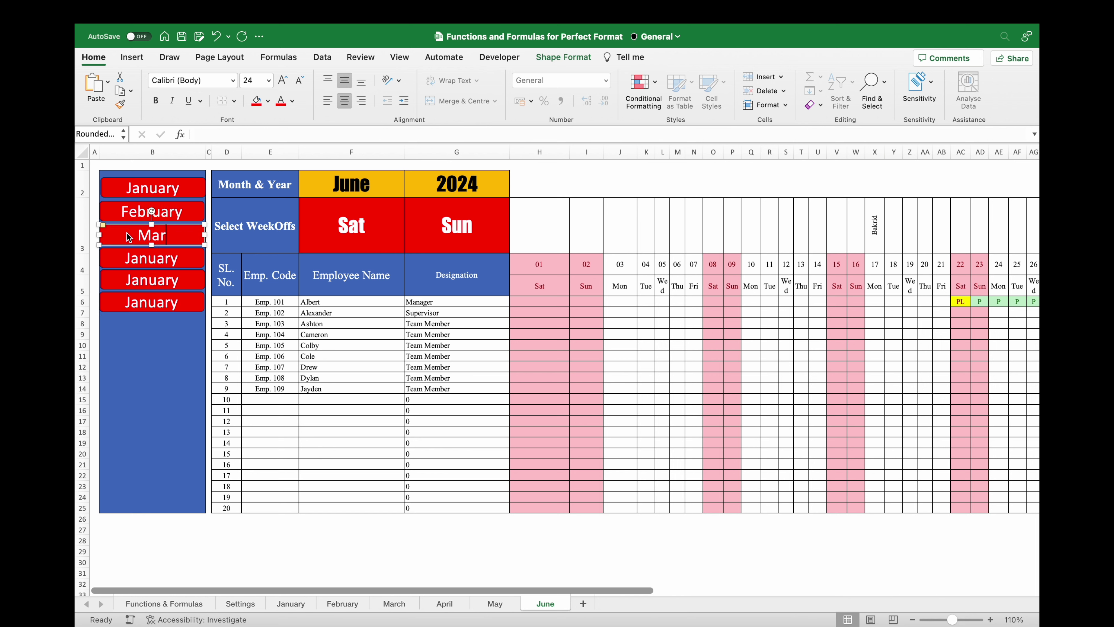
double_click(130, 259)
type("April")
double_click(134, 279)
type("May")
double_click(136, 303)
type("June")
left_click(149, 333)
Hyperlink the February button to cell A1 of the February sheet in this document
left_click(191, 213)
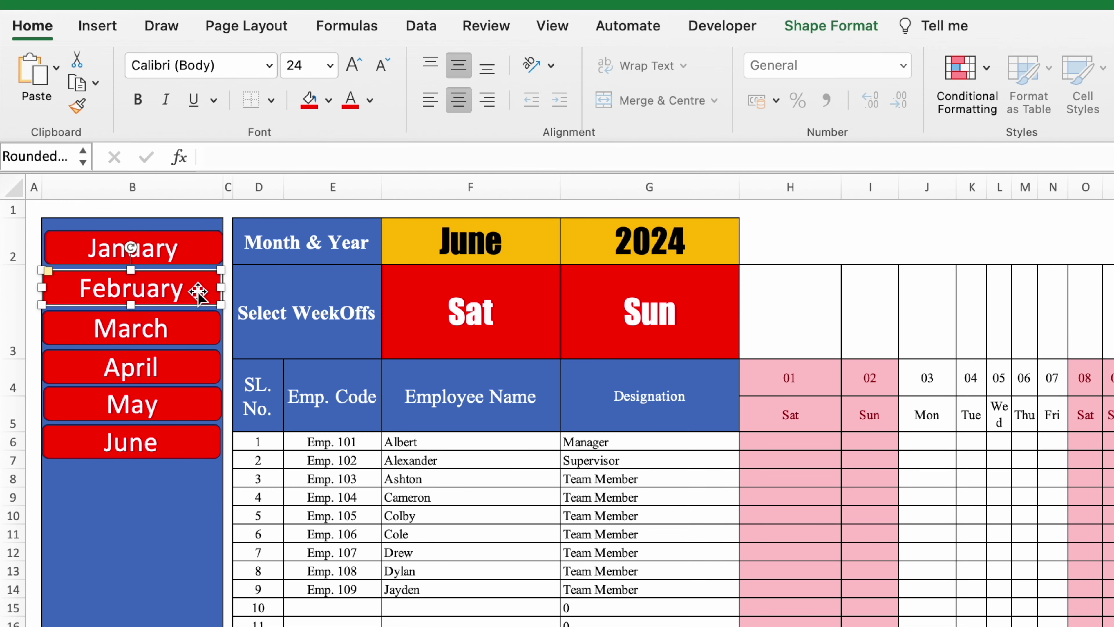
right_click(198, 296)
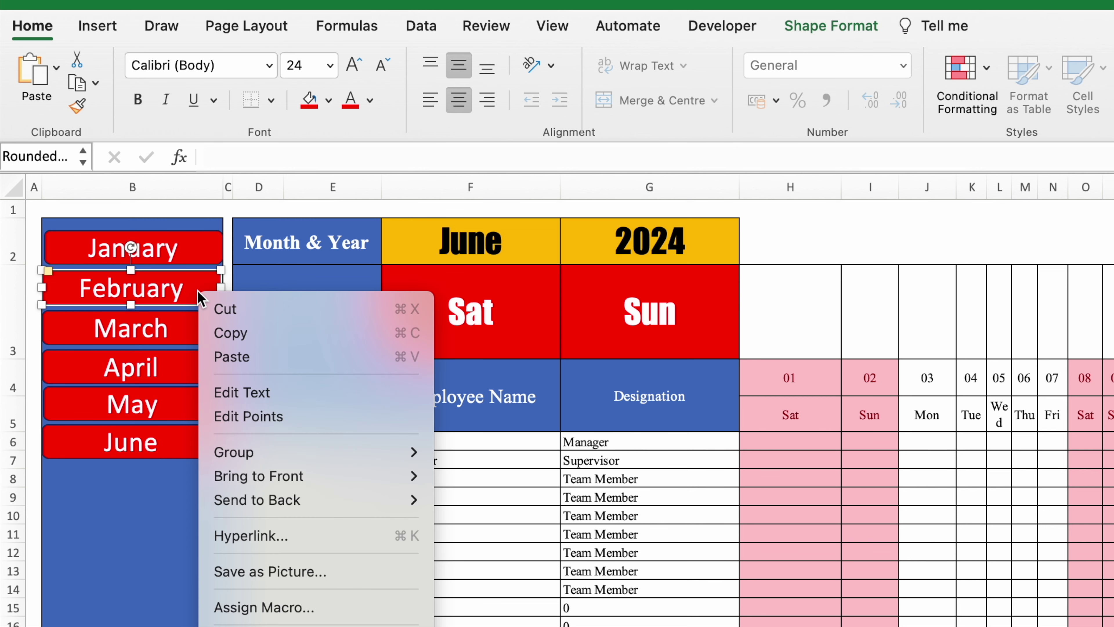
left_click(263, 536)
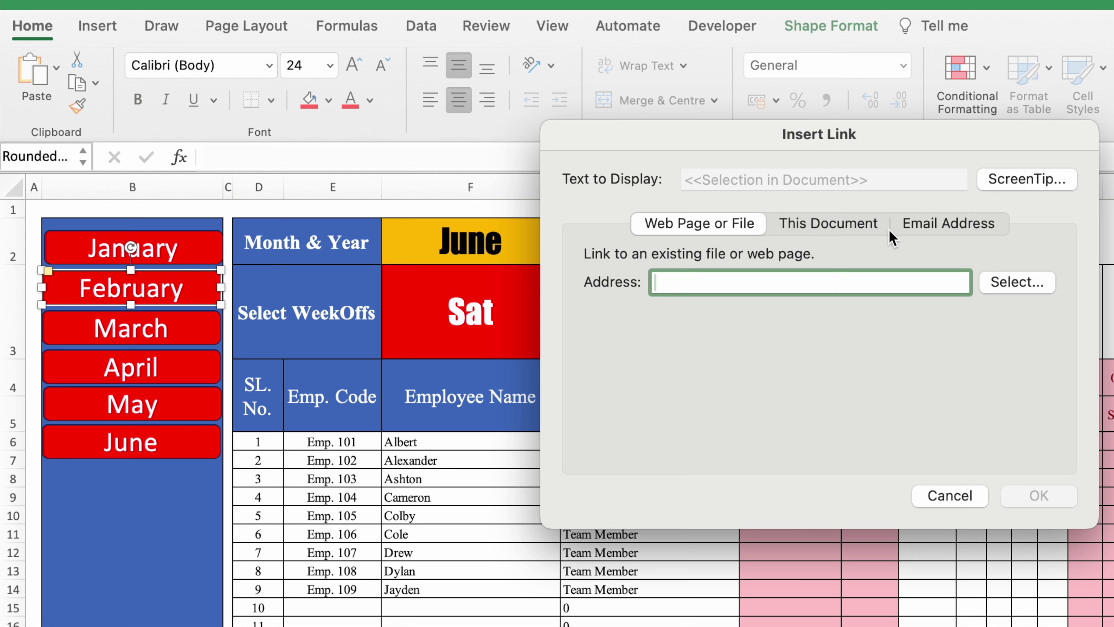
left_click(847, 225)
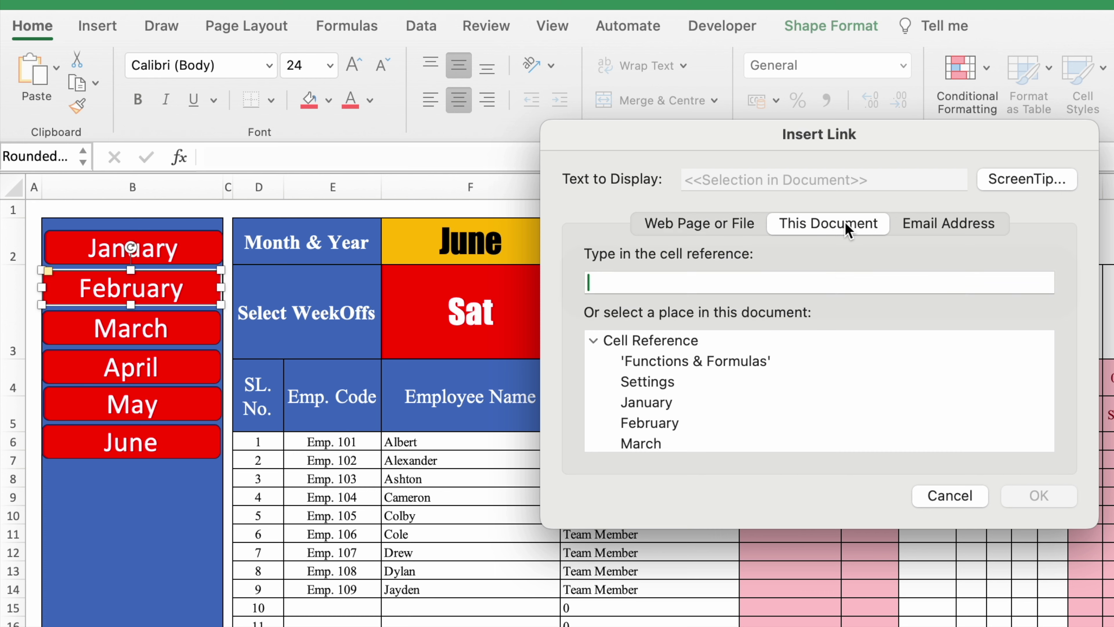
left_click(671, 404)
left_click(671, 421)
left_click(665, 443)
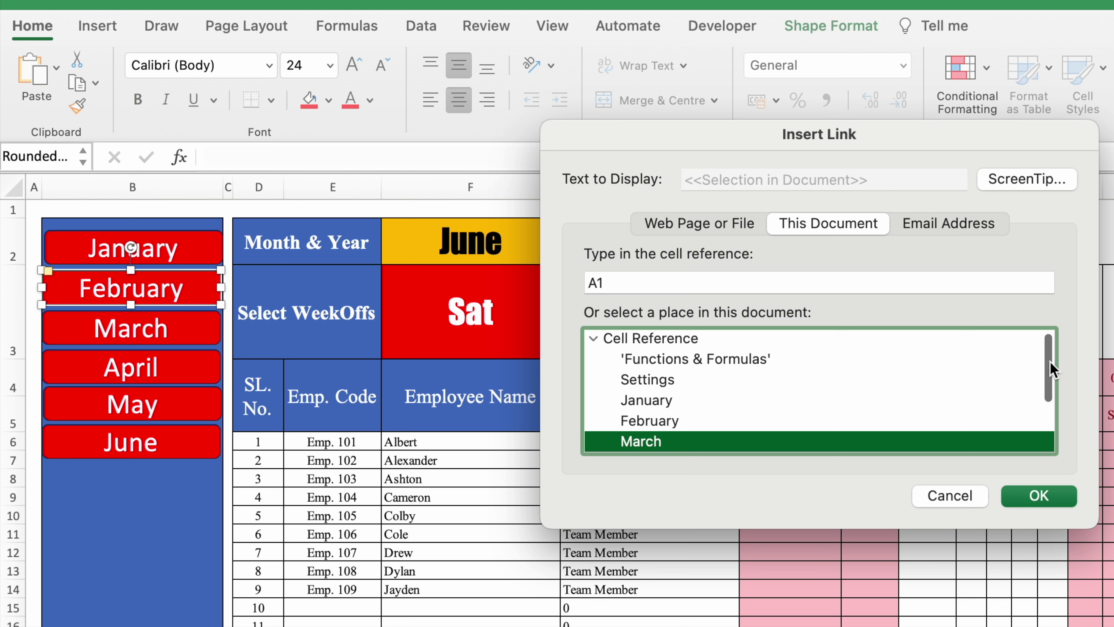
left_click_drag(1052, 369, 1053, 392)
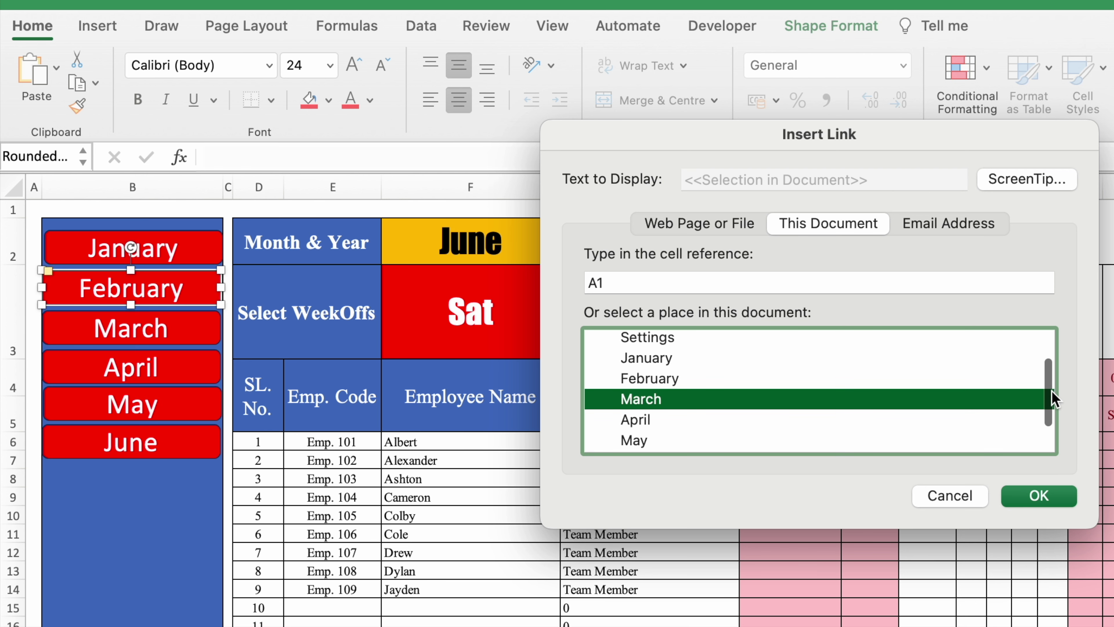
left_click(660, 381)
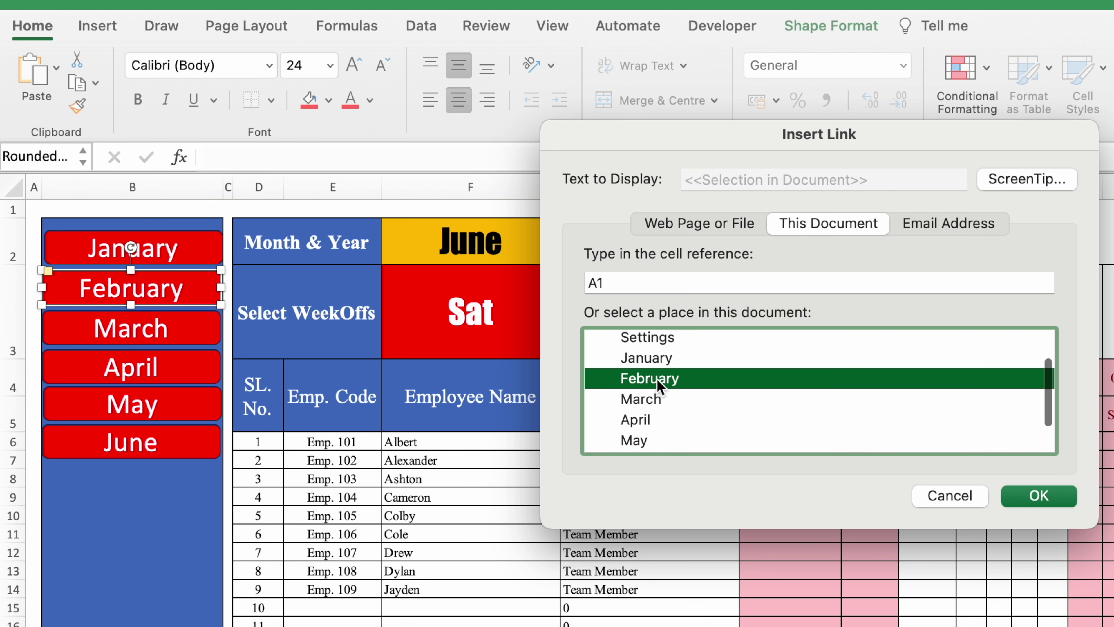
left_click(1046, 496)
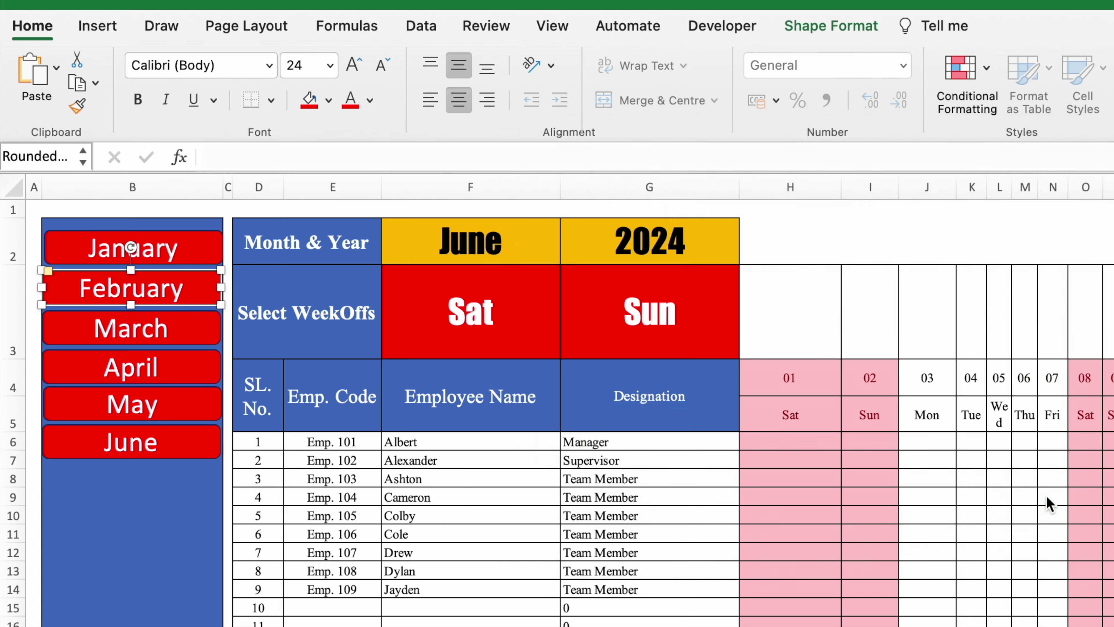
Hyperlink the March button to the March sheet in this document
left_click(184, 334)
right_click(184, 333)
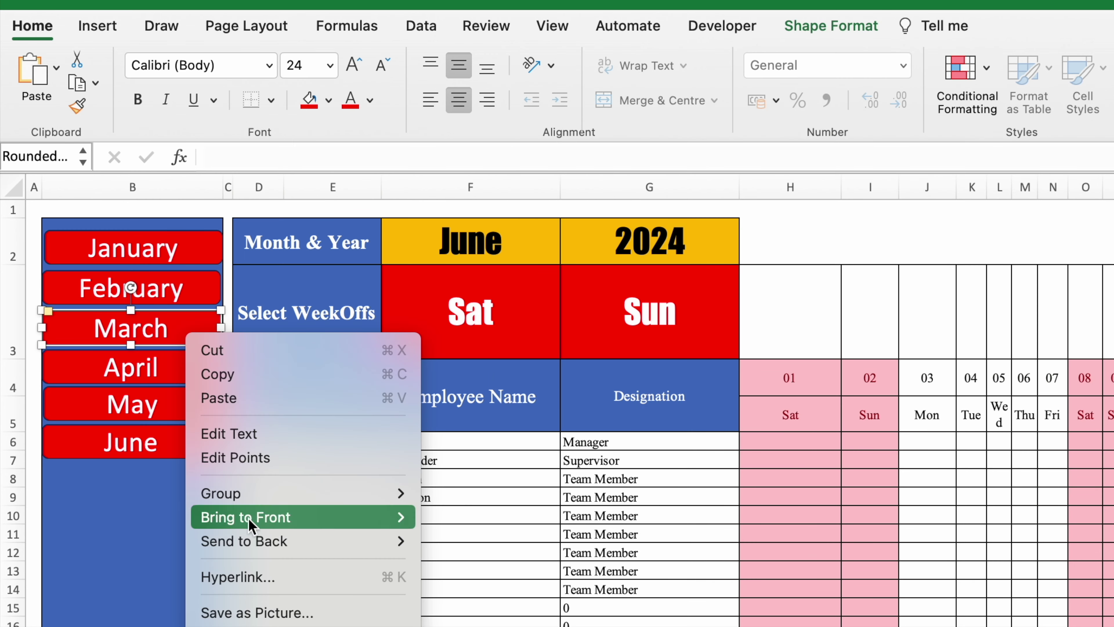
left_click(263, 576)
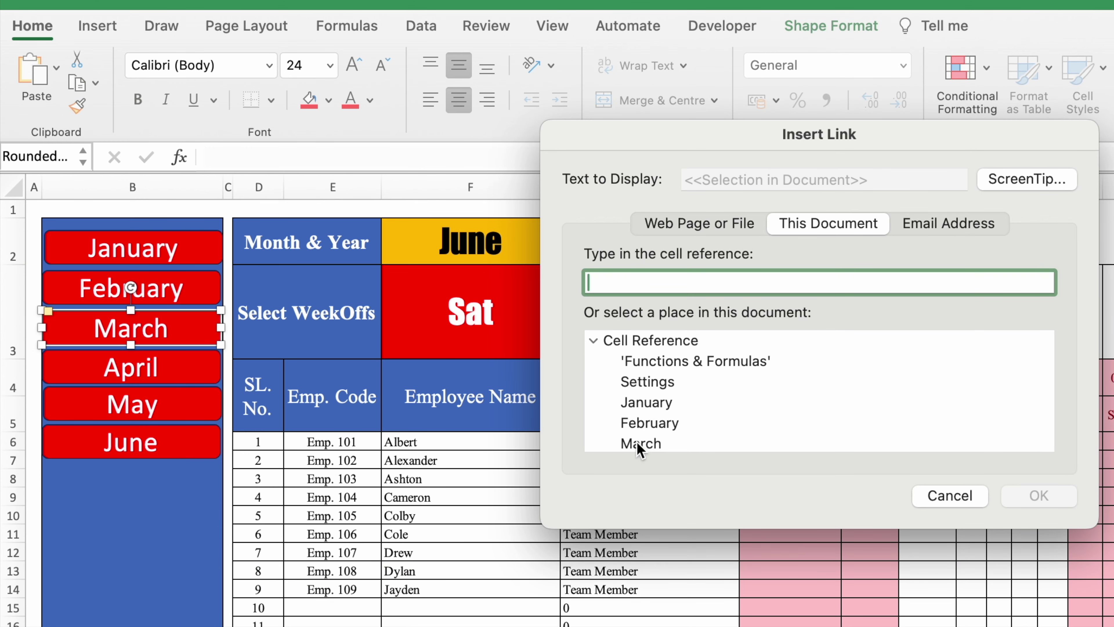
left_click(640, 444)
left_click(1040, 496)
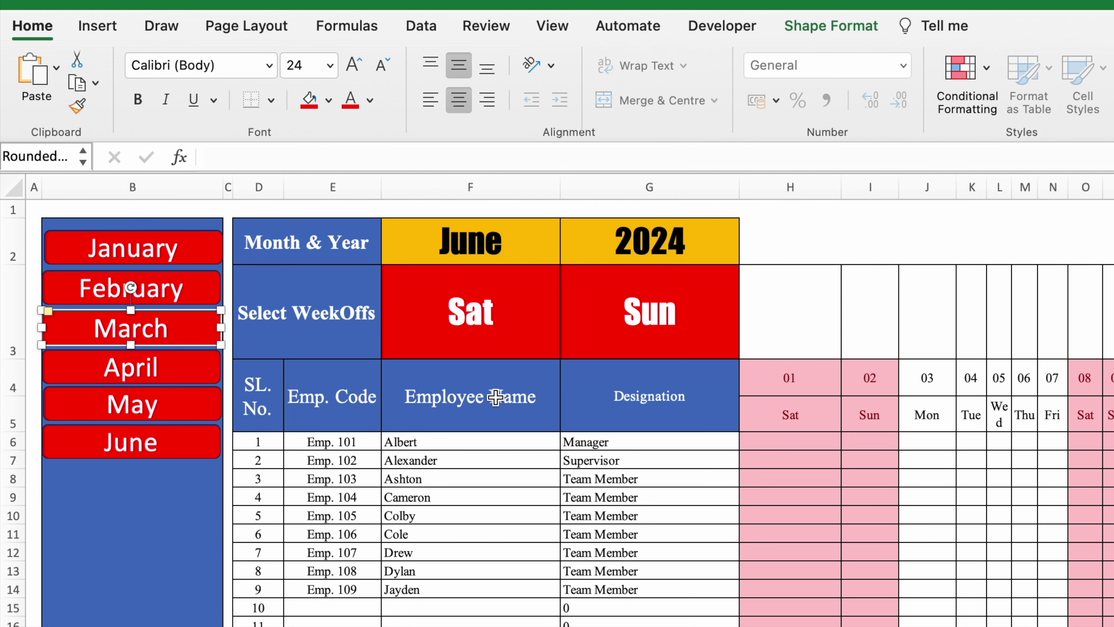
Hyperlink the April button to cell A1 of the April sheet in this document
left_click(184, 377)
right_click(182, 374)
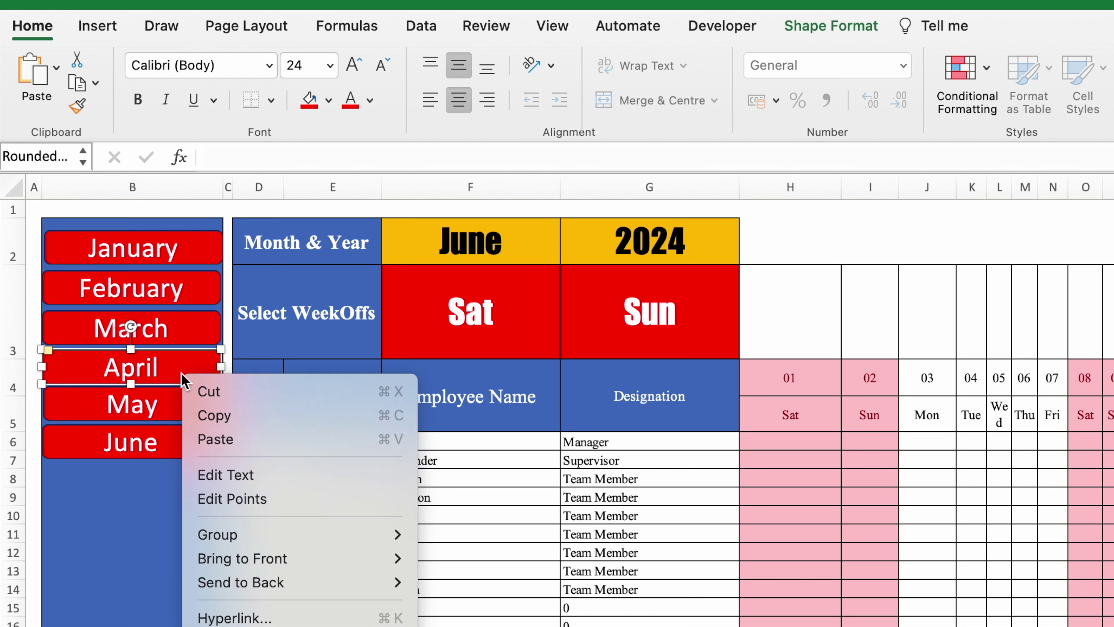
left_click(249, 617)
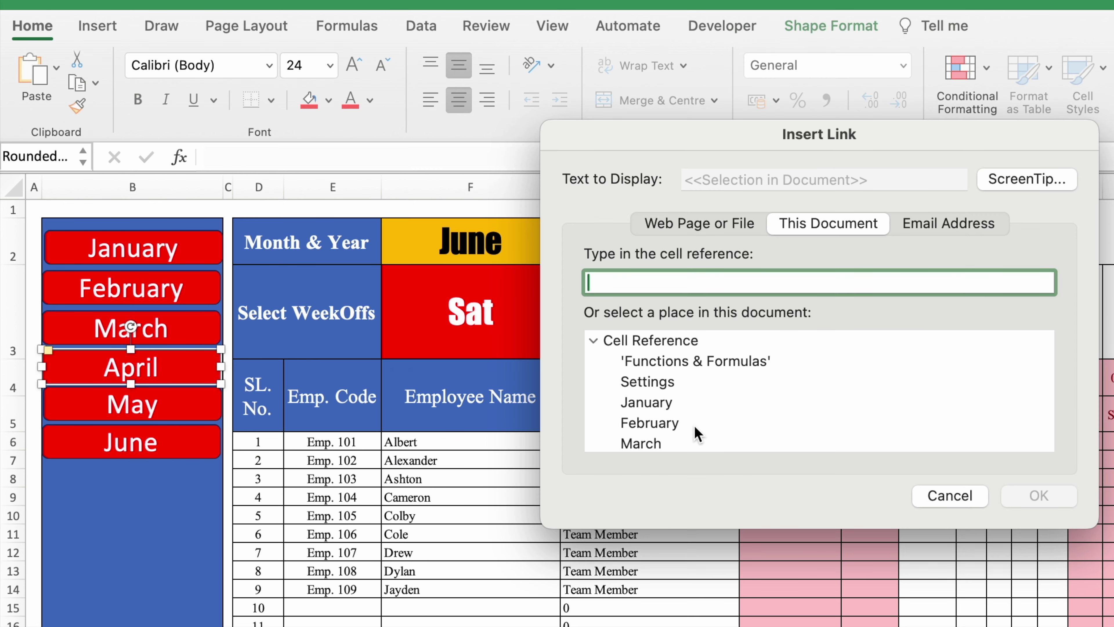
left_click(664, 422)
key("Down")
key("Down")
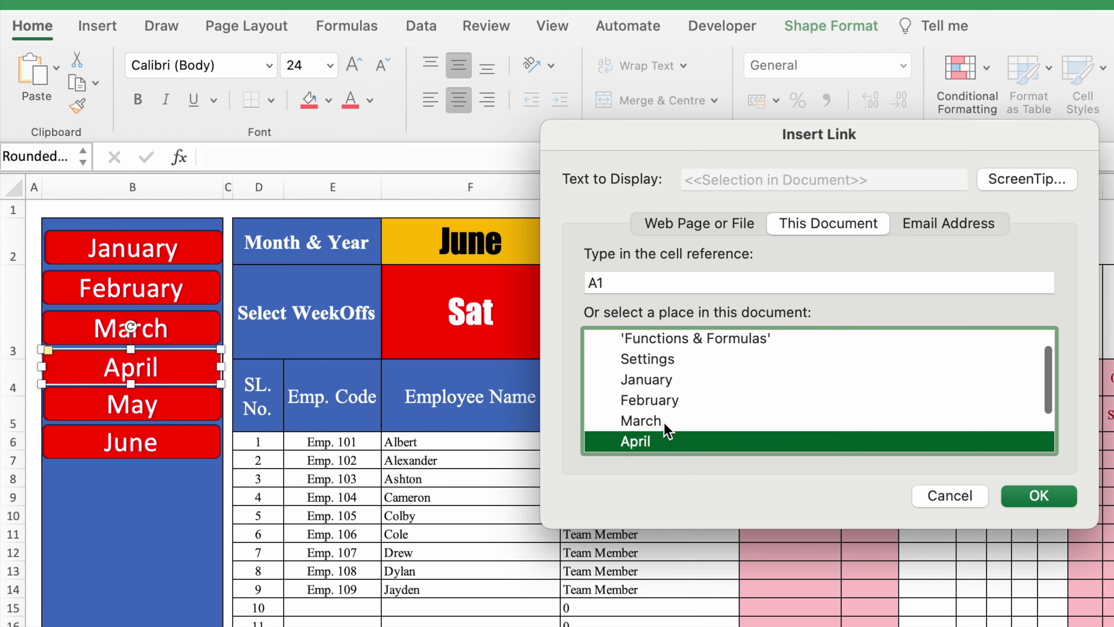
left_click(1056, 497)
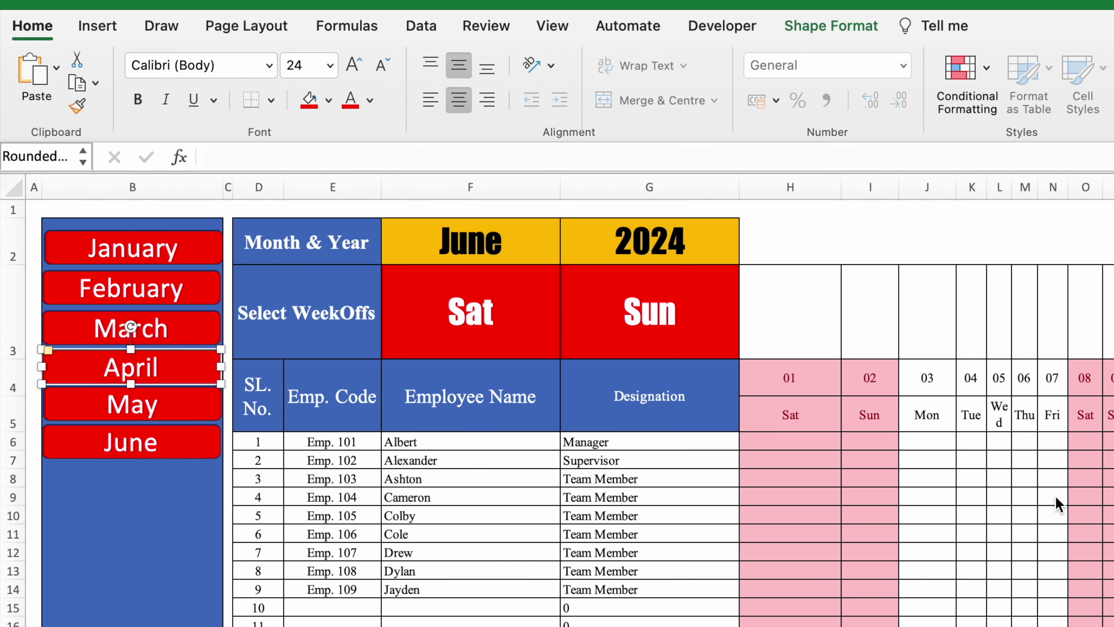
Hyperlink the May button to cell A1 of the May sheet in this document
left_click(192, 402)
right_click(192, 402)
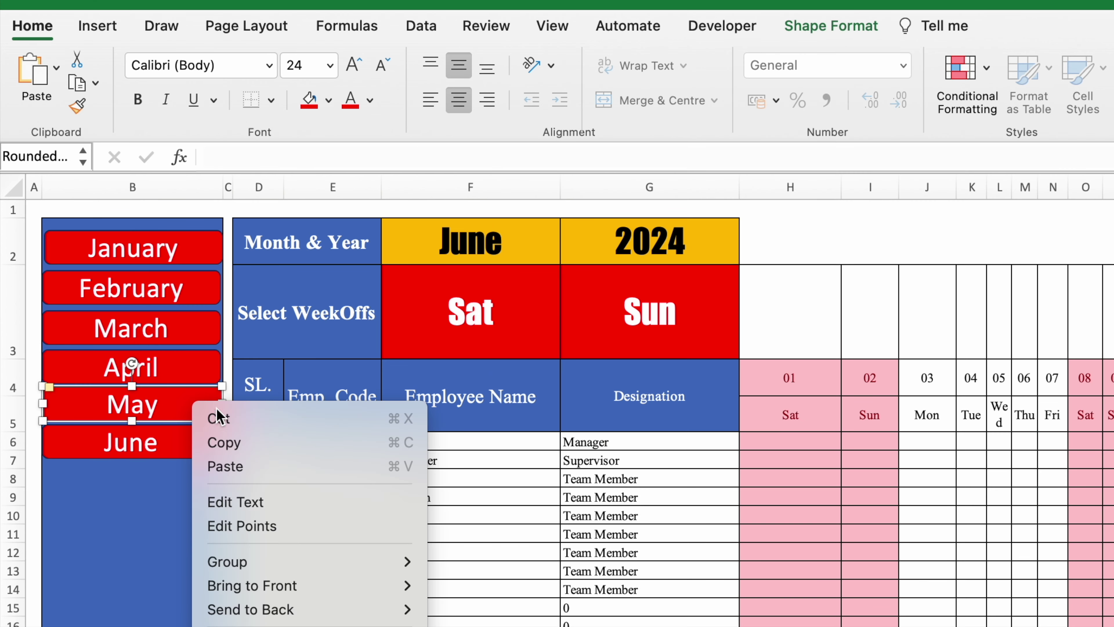
key("super+k")
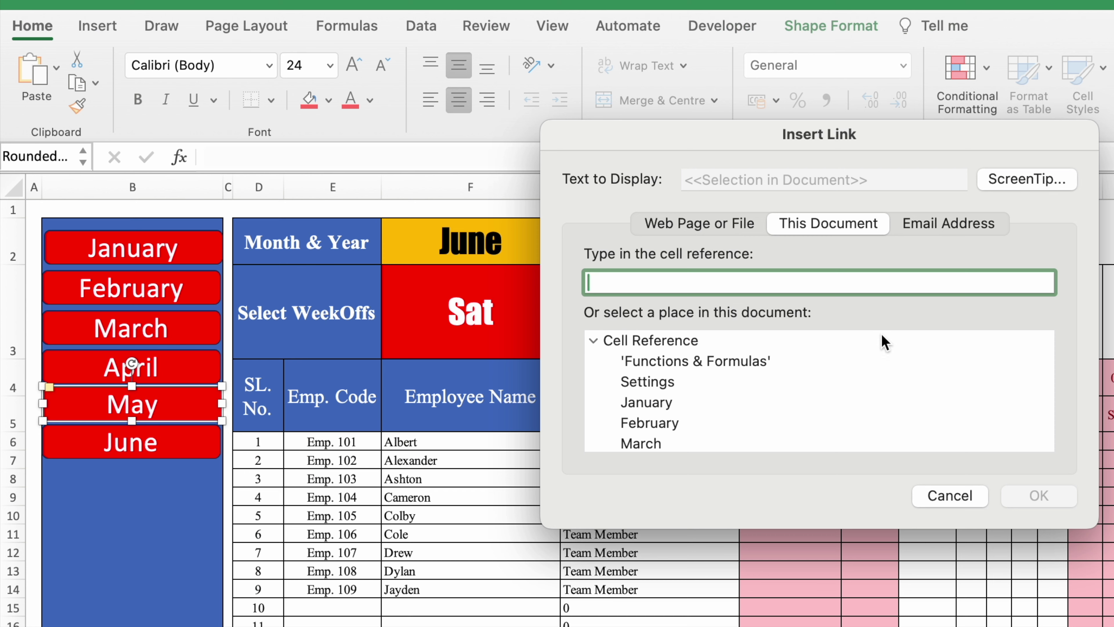
left_click(639, 401)
key("Down")
key("Down")
key("Down")
key("Down")
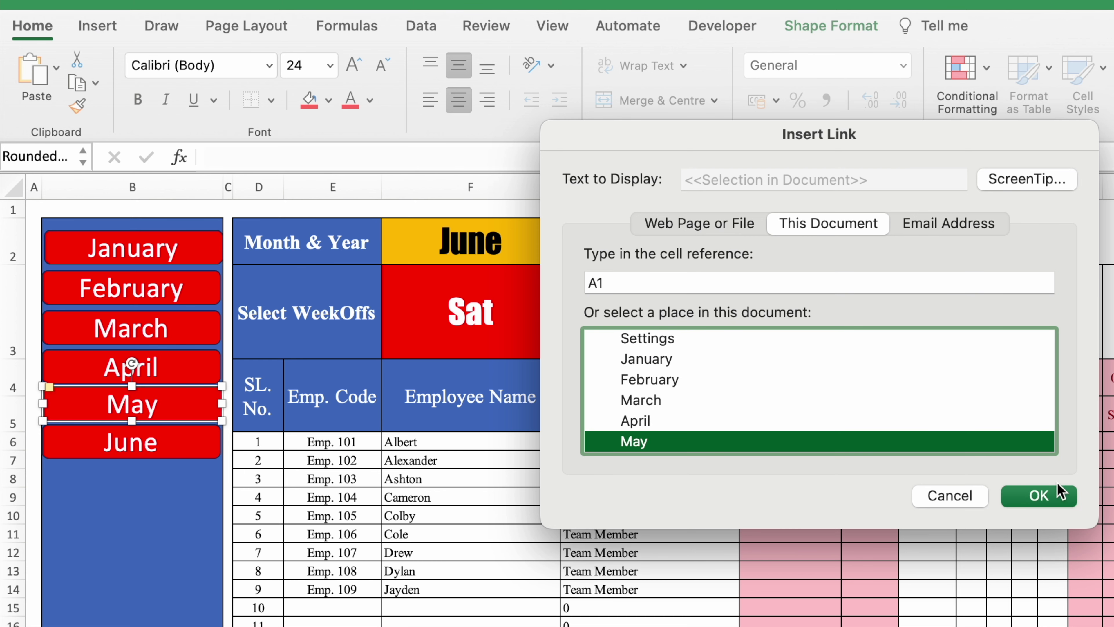
left_click(1046, 497)
Hyperlink the June button to cell A1 of the June sheet in this document
left_click(184, 442)
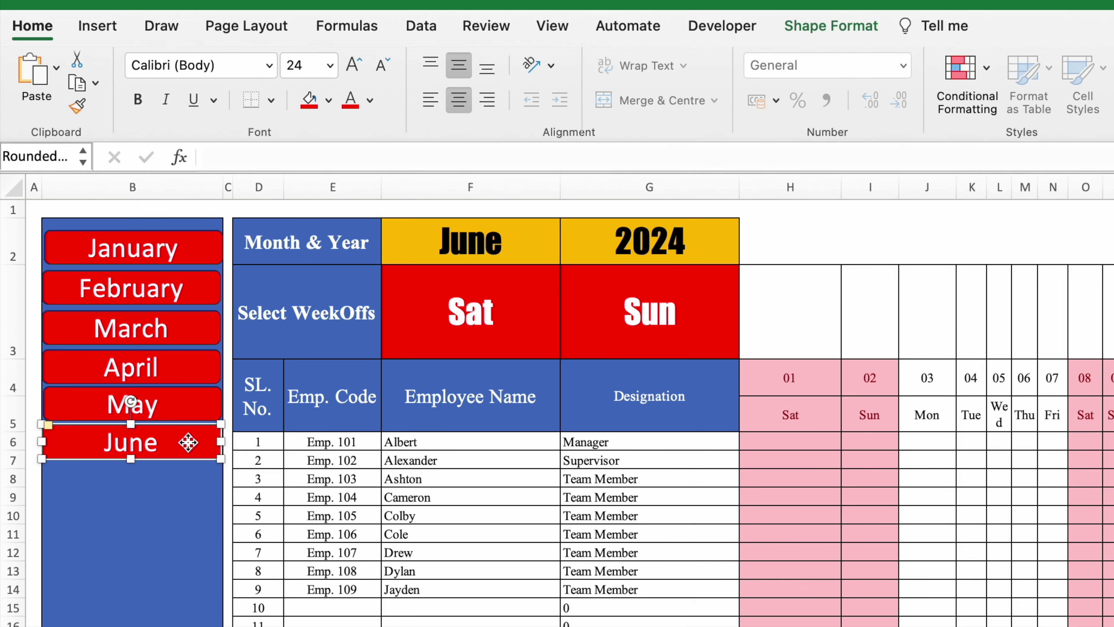
right_click(189, 443)
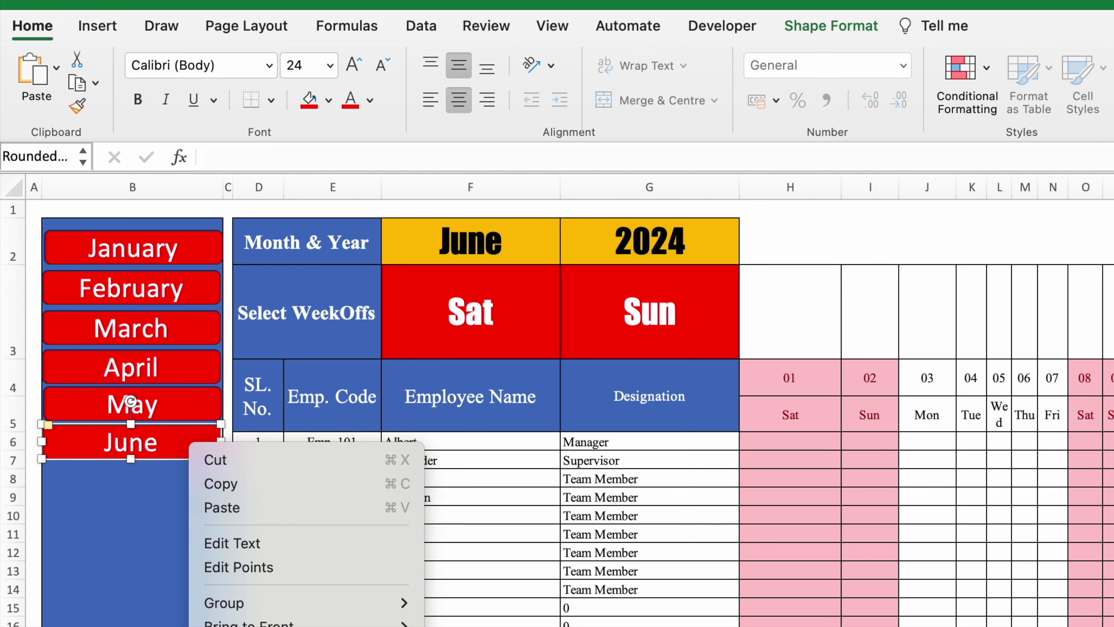
key("super+k")
left_click(663, 427)
key("Down")
key("Down")
key("Down")
key("Down")
key("Down")
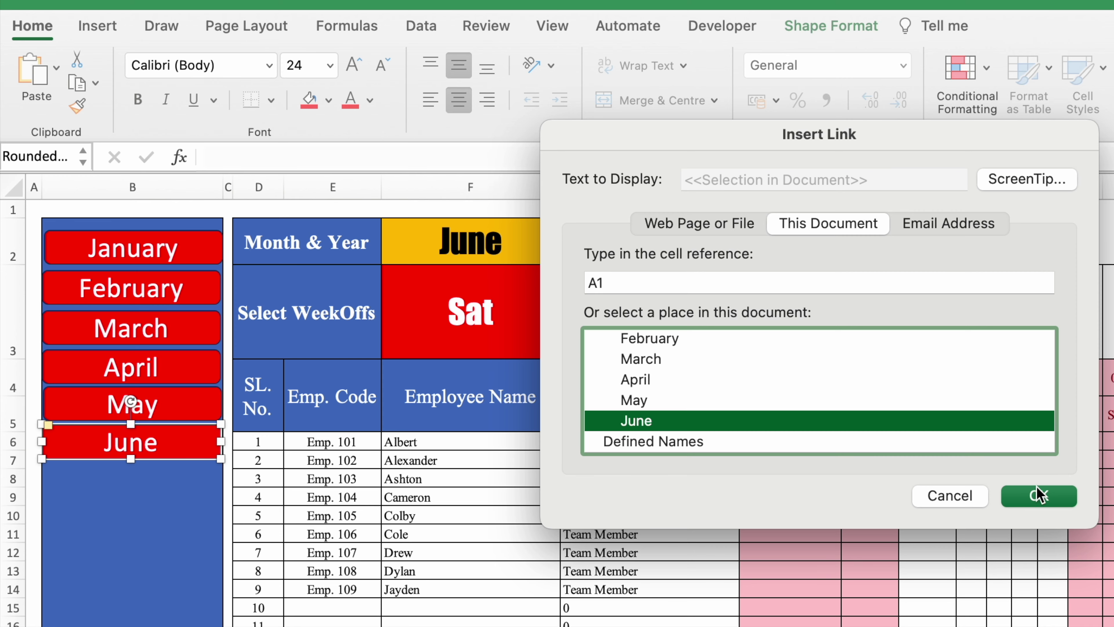
left_click(1039, 496)
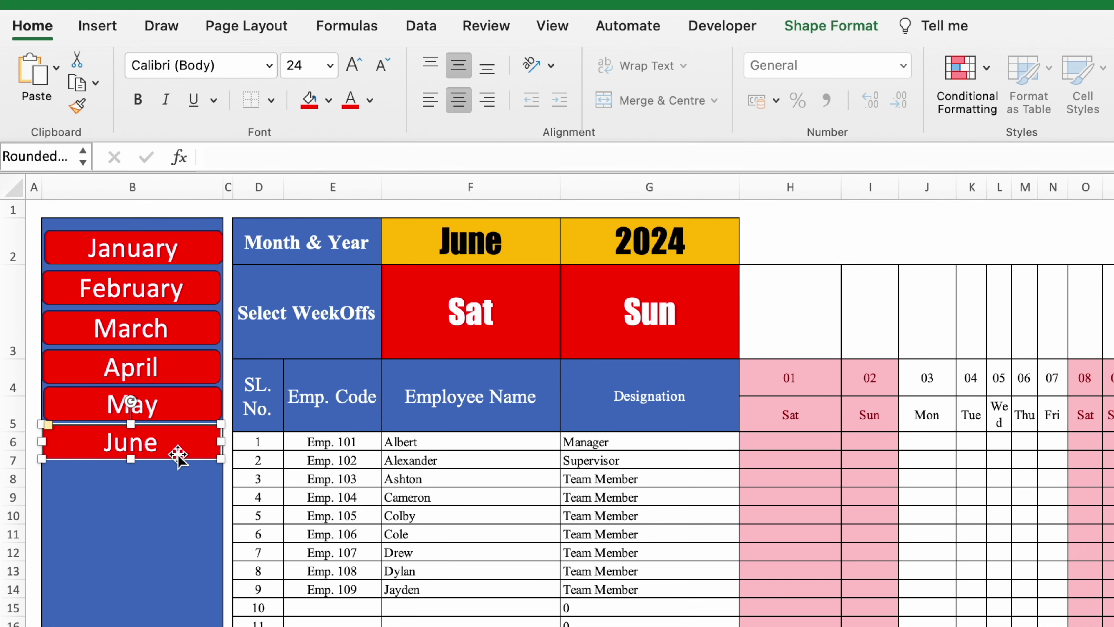
Hyperlink the January button to cell A1 of the January sheet in this document
left_click(190, 252)
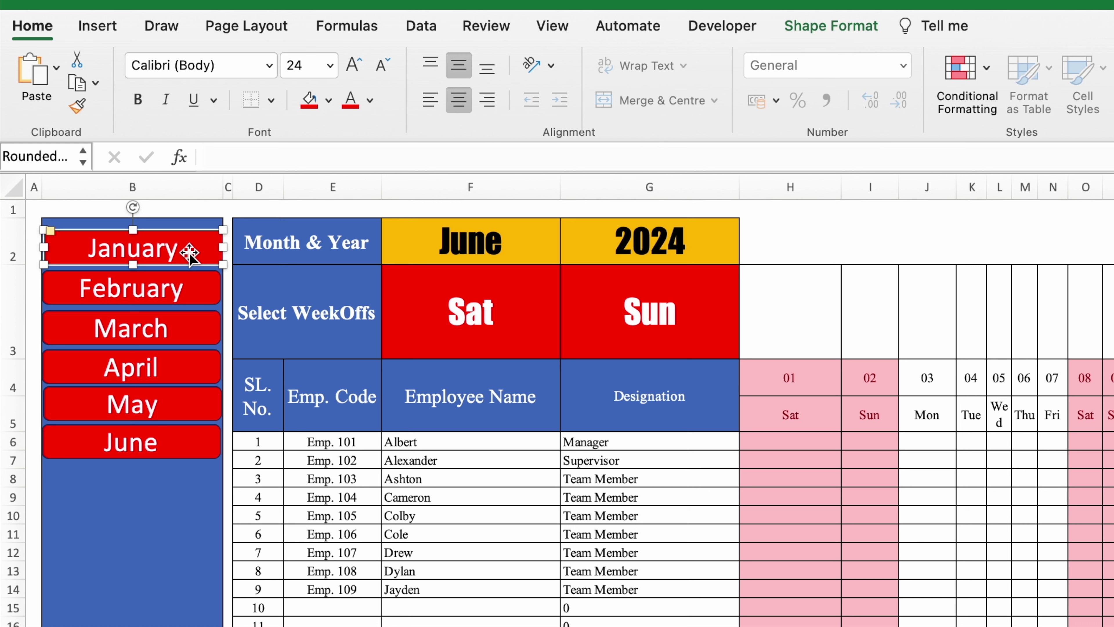
right_click(190, 253)
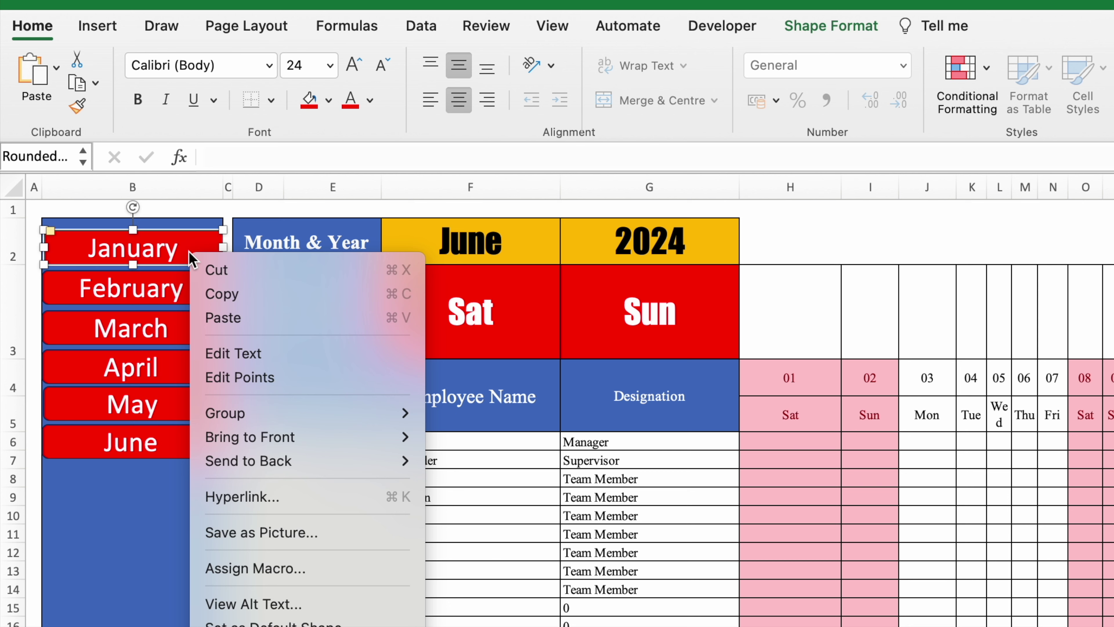
left_click(256, 497)
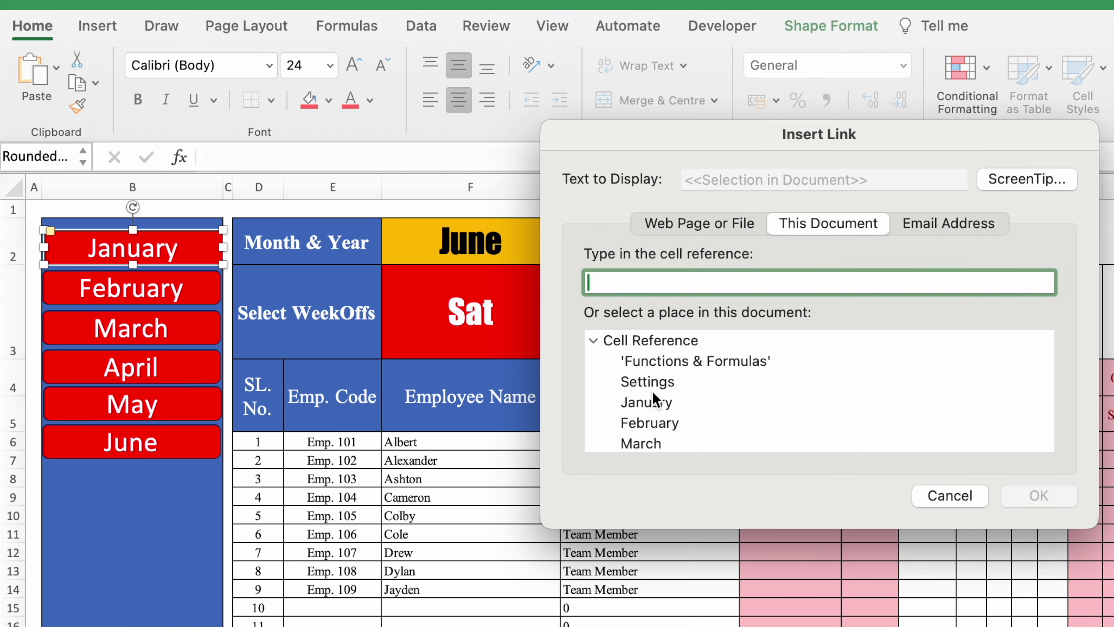
left_click(653, 400)
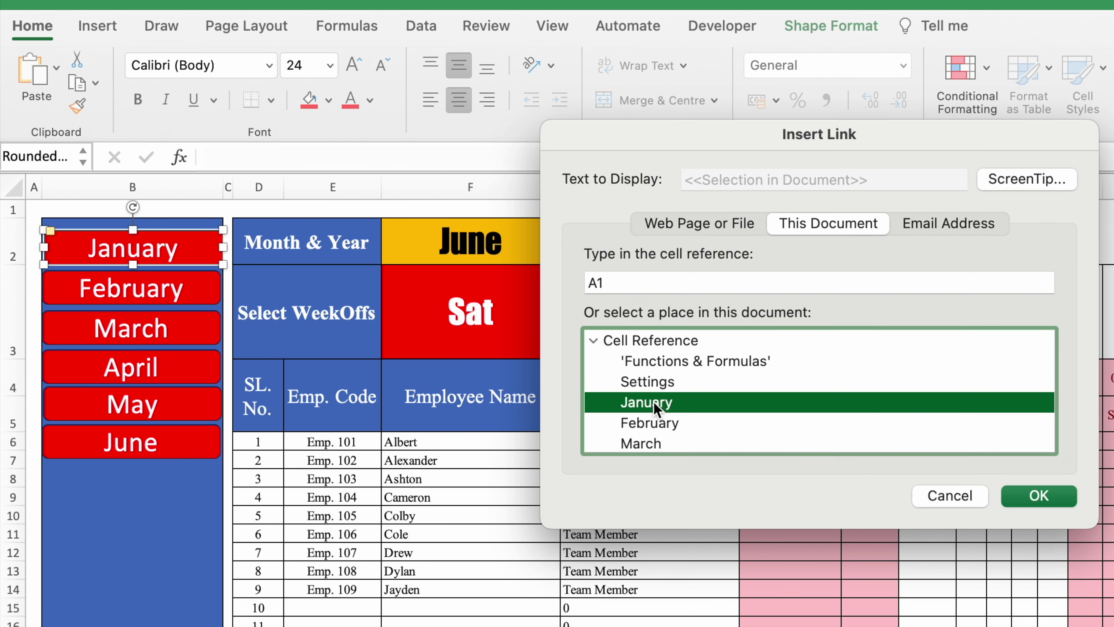
left_click(1036, 498)
key("Escape")
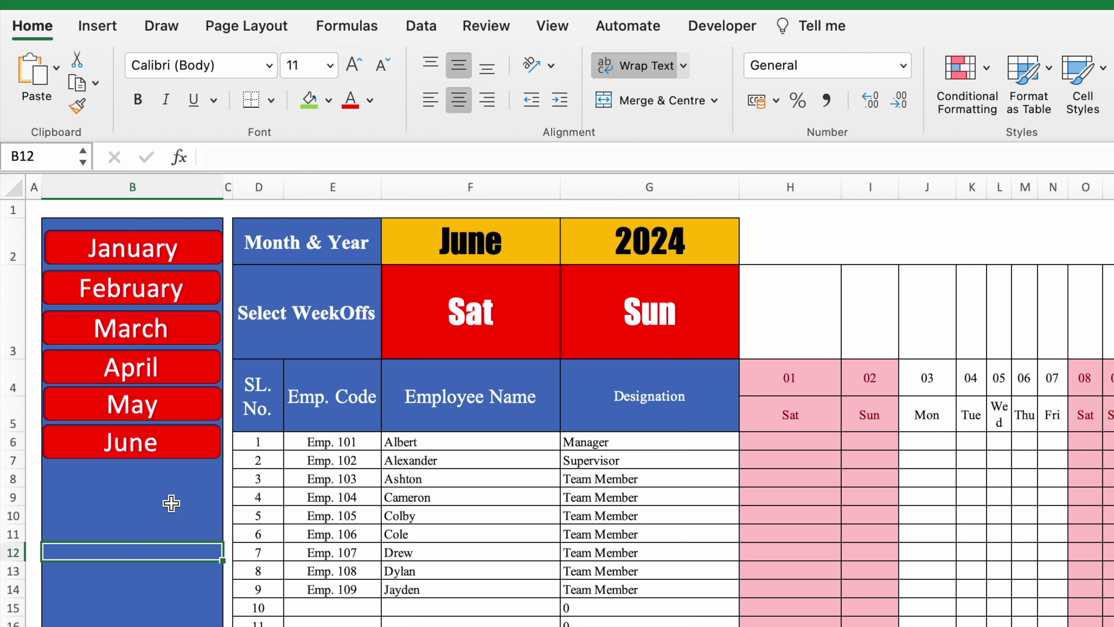
Select all six month buttons on the June sheet together and copy them
right_click(175, 448)
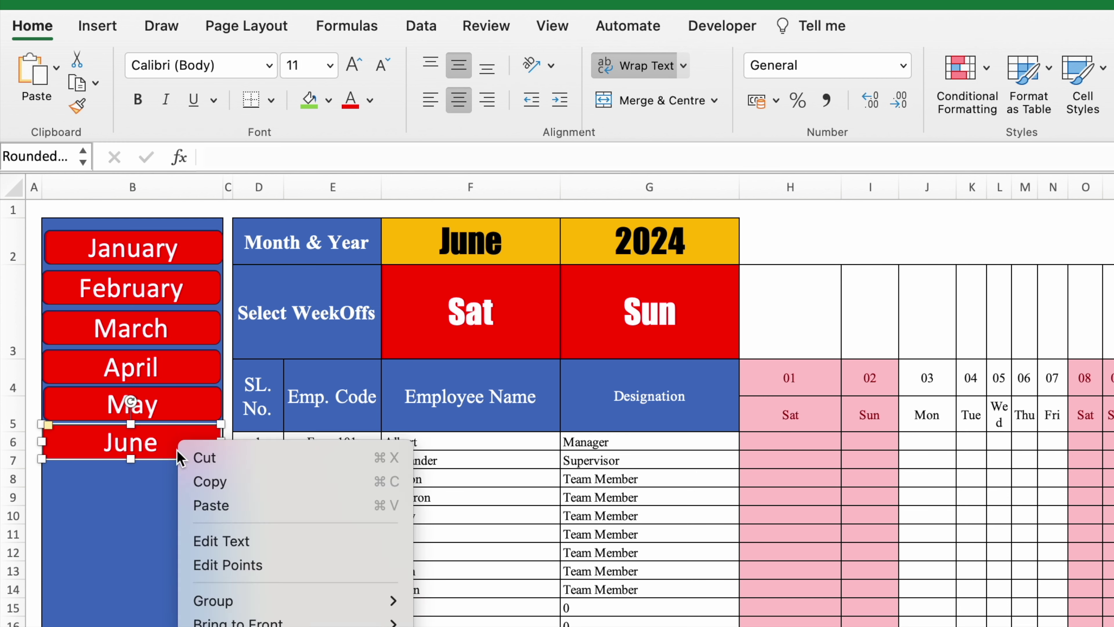
left_click(175, 408, "shift")
left_click(178, 368, "shift")
left_click(176, 329, "shift")
left_click(176, 290, "shift")
left_click(173, 246, "shift")
right_click(174, 243)
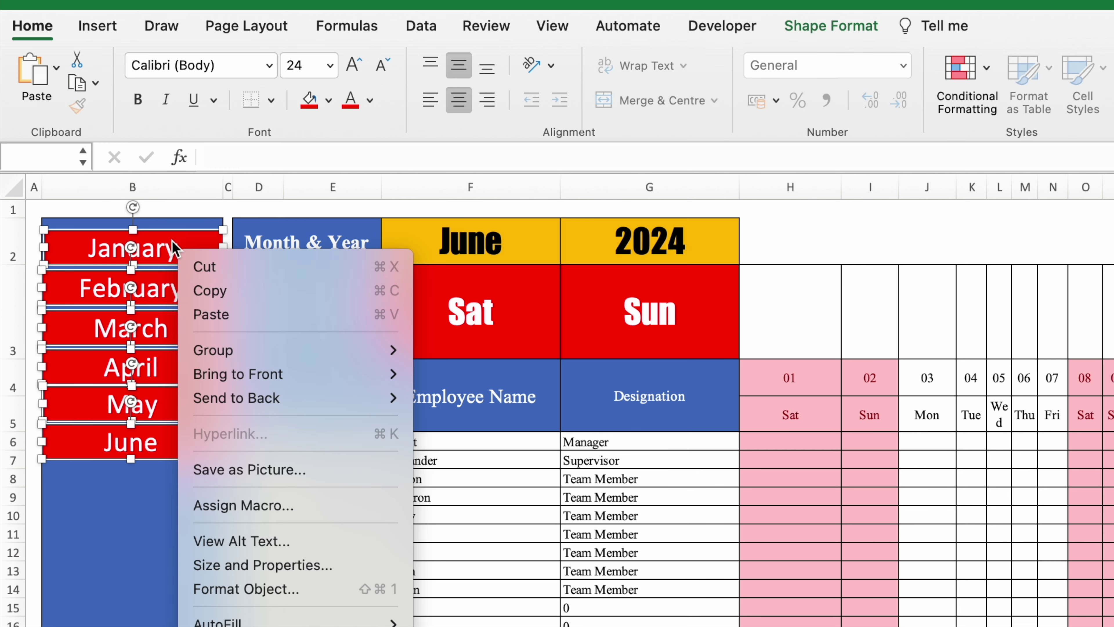
left_click(222, 291)
Paste the copied month buttons onto the blue column B panel of the January to May sheets
key("Delete")
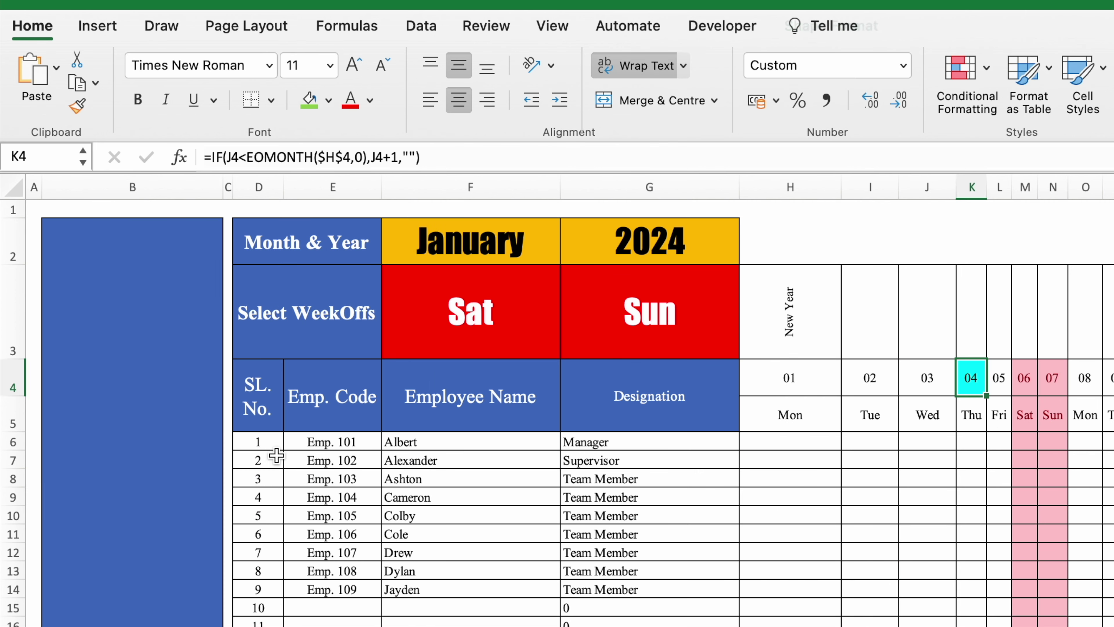
left_click(144, 256)
key("cmd+v")
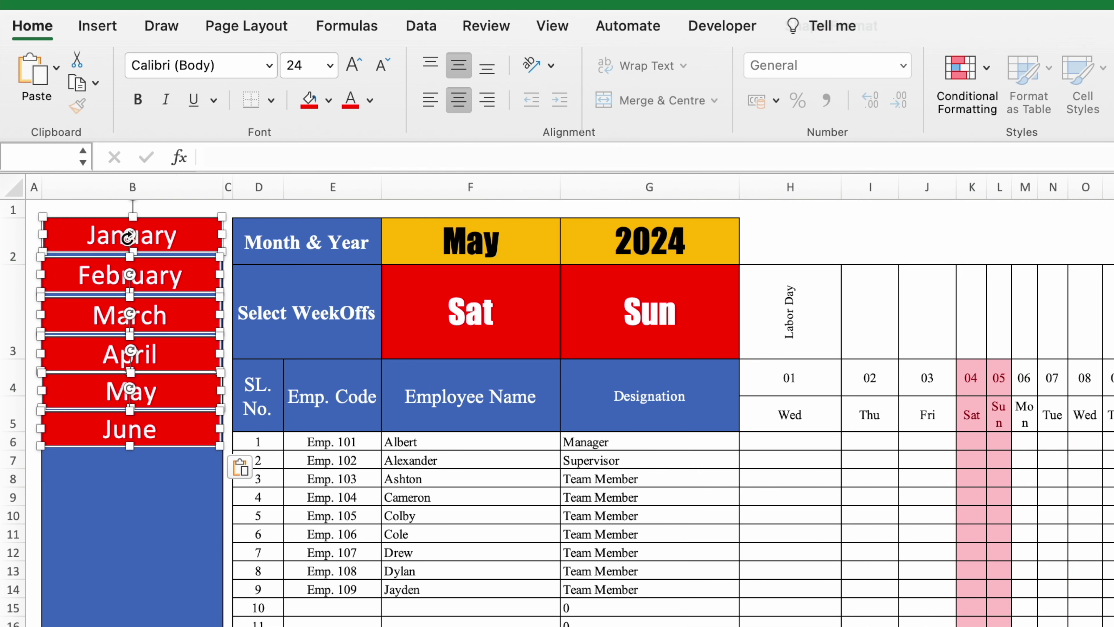
left_click(150, 549)
left_click(149, 549)
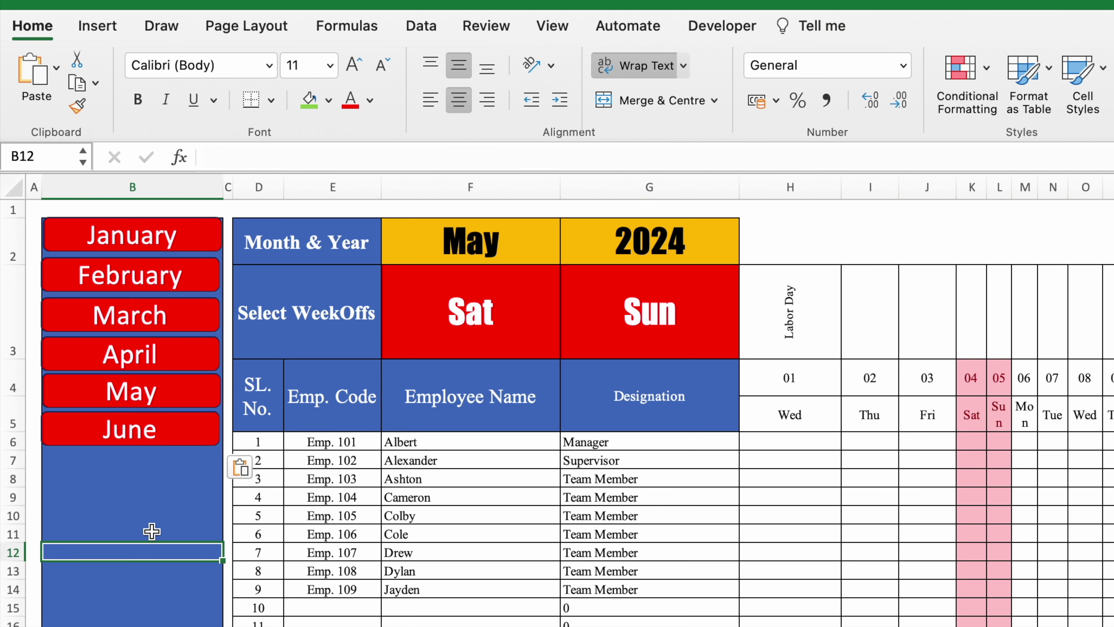
Test the sheet navigation by following the June, February and January button links
left_click(152, 434)
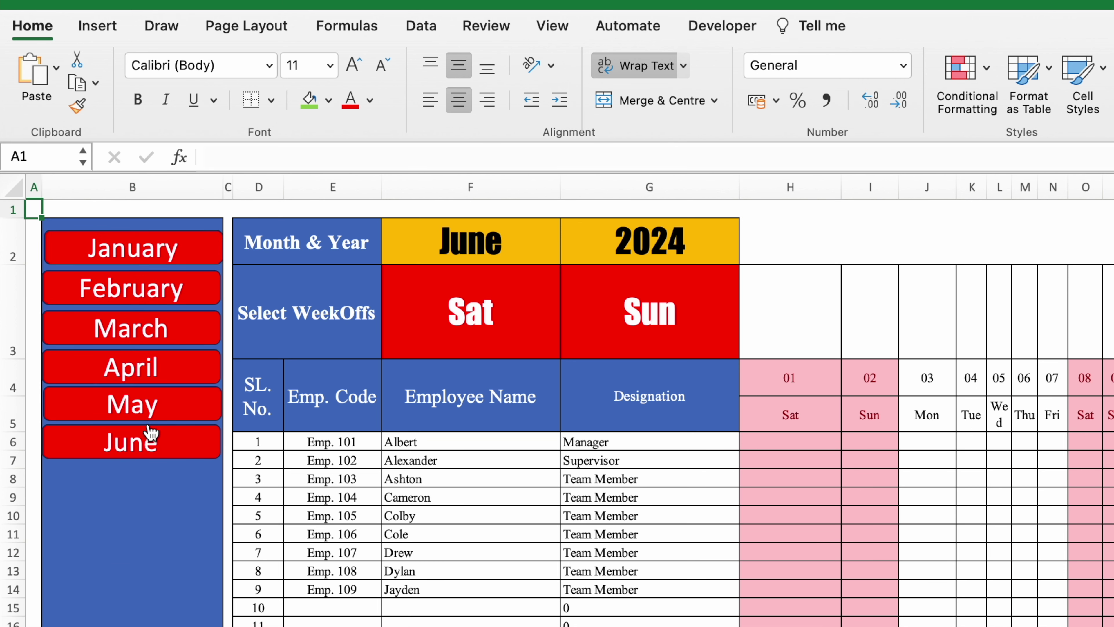
left_click(191, 278)
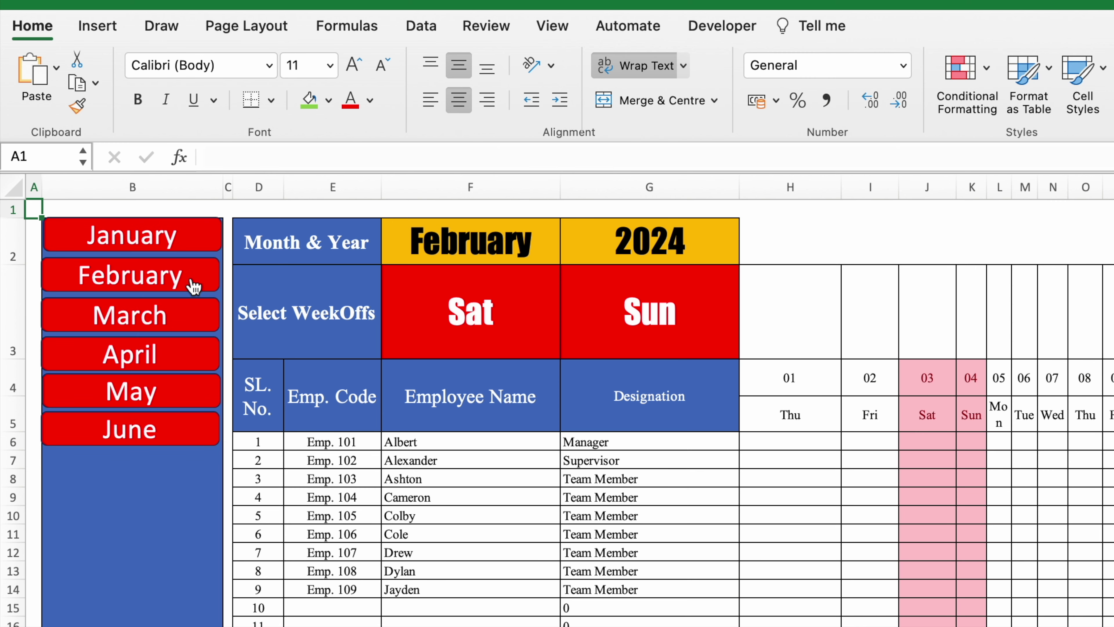
left_click(162, 245)
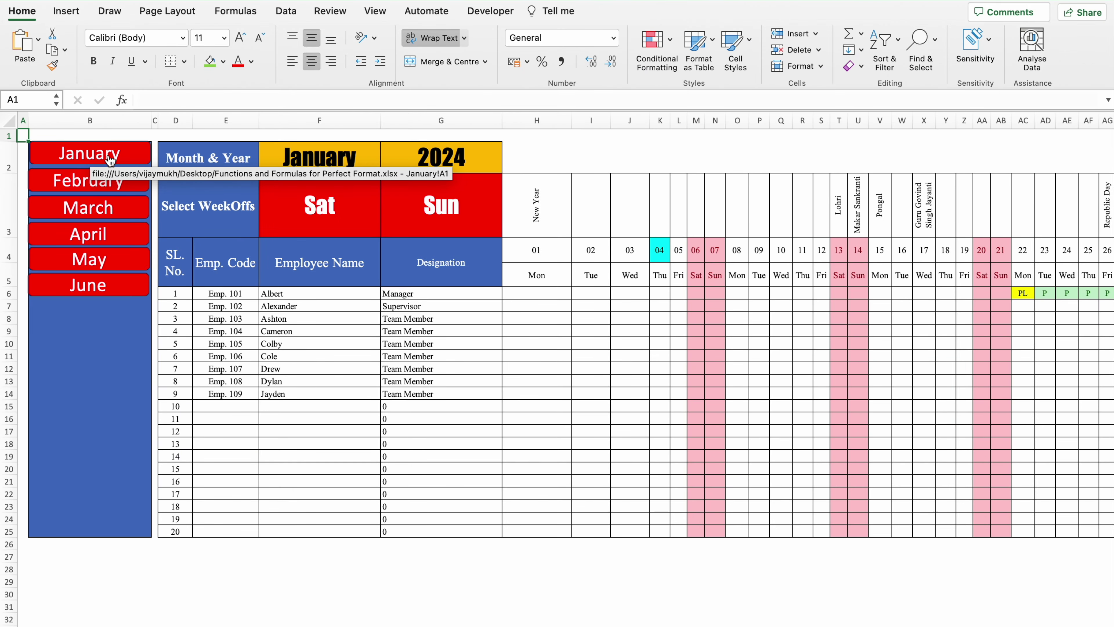
Enter P in H6 and fill present marks down to row 25 for the early weekdays on the monthly sheets
left_click(536, 292)
type("P")
key("Return")
left_click(542, 293)
mouse_move(571, 300)
left_mouse_down()
mouse_move(565, 545)
mouse_move(571, 538)
left_mouse_up()
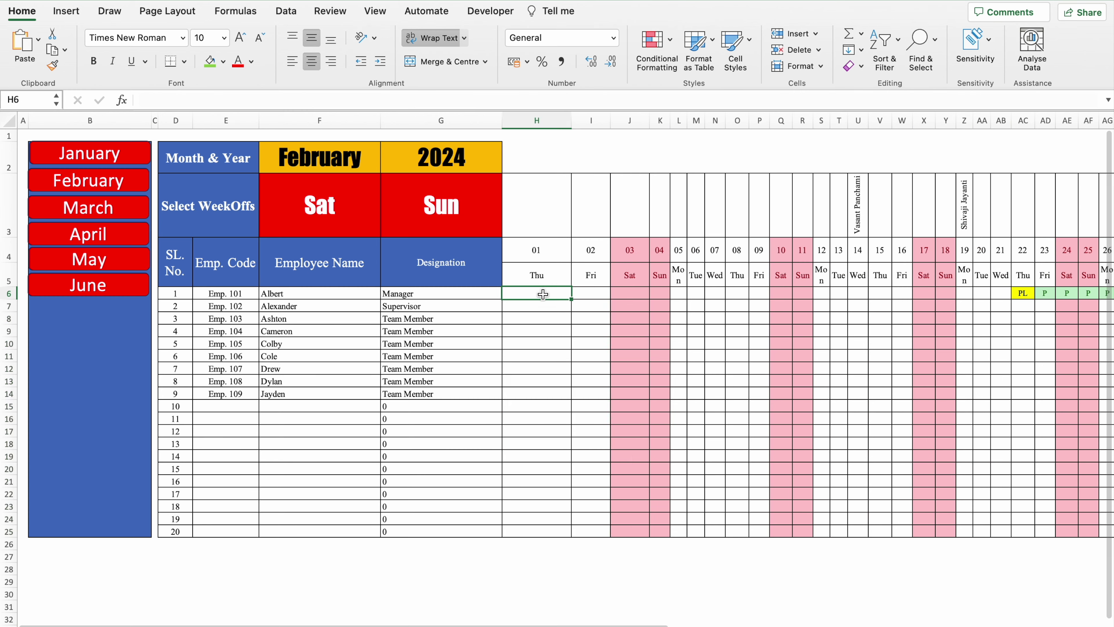
left_click_drag(822, 293, 899, 293)
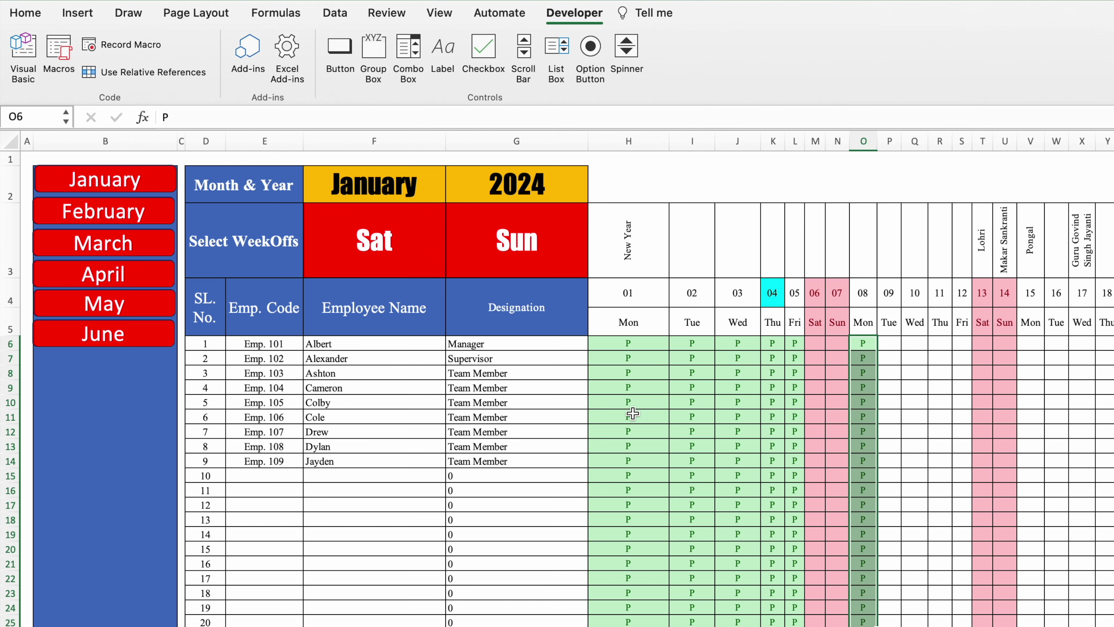
Start recording a macro named Refresh_Data, stored in This Workbook, with cell H6 of the January sheet selected
left_click(636, 346)
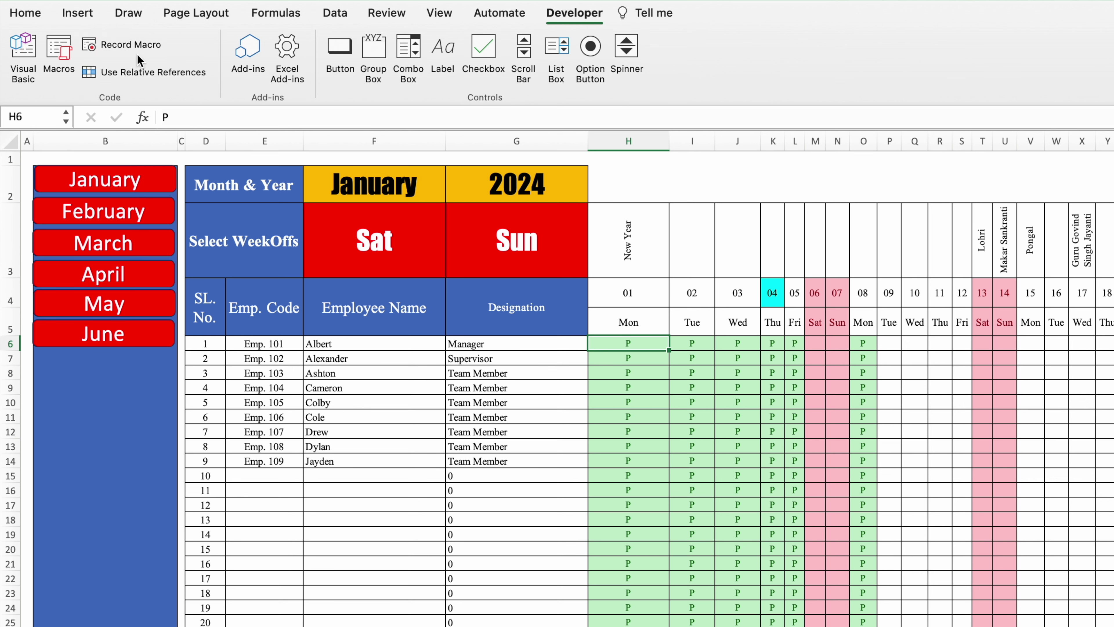
left_click(124, 42)
left_click(581, 160)
key("BackSpace")
key("BackSpace")
key("BackSpace")
key("BackSpace")
key("BackSpace")
key("BackSpace")
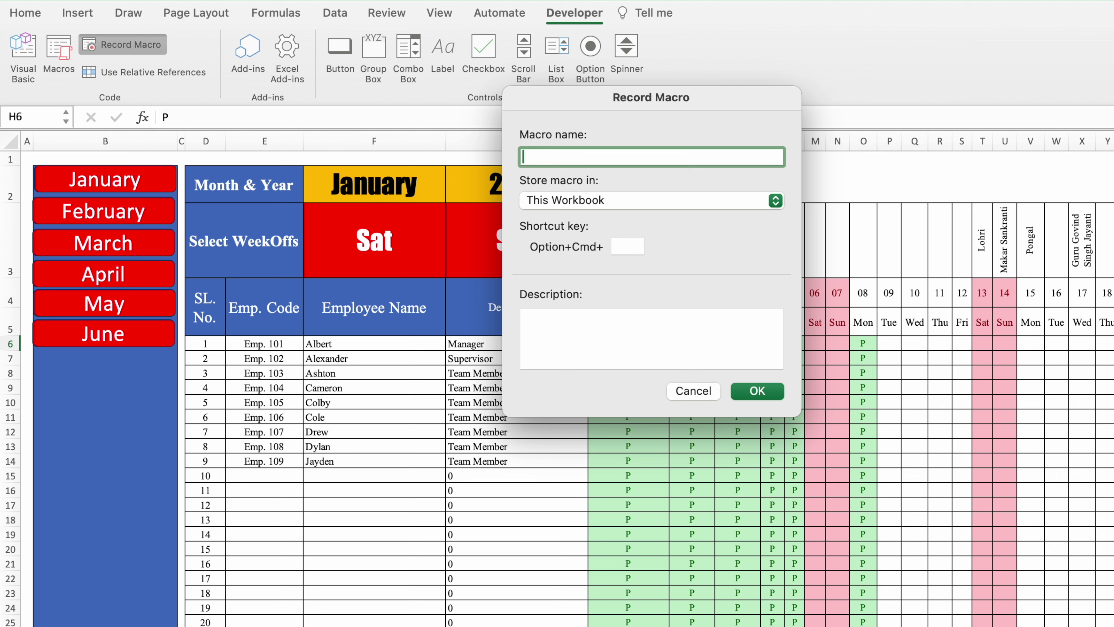
type("Refresh_Data")
left_click(758, 392)
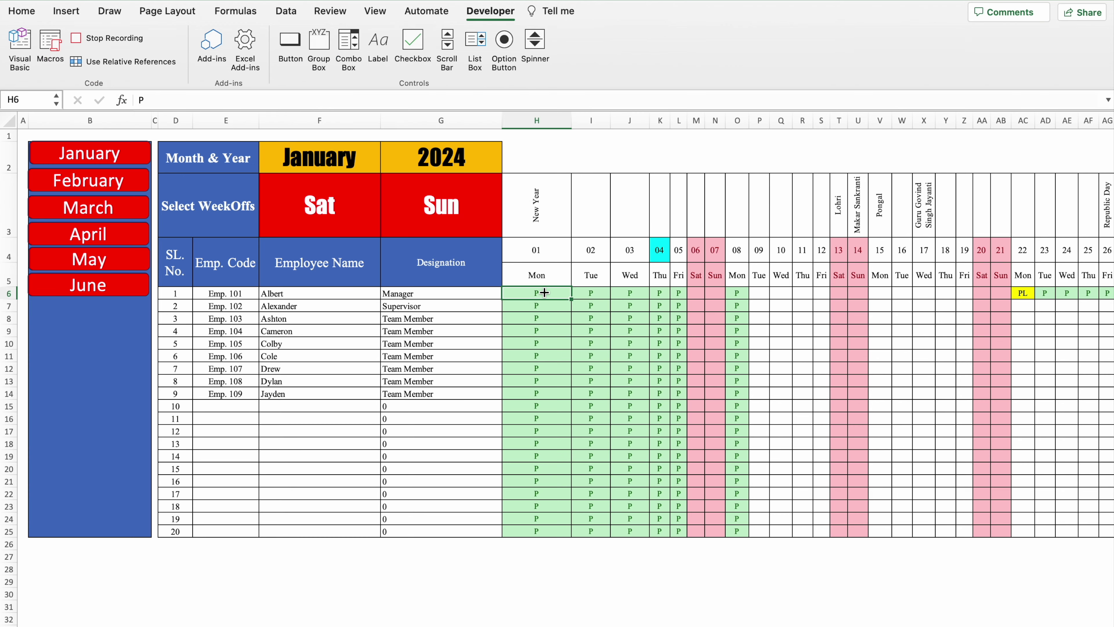
Clear the attendance entries in H6:AL25 on the January sheet and reselect H6
left_click_drag(544, 292, 725, 528)
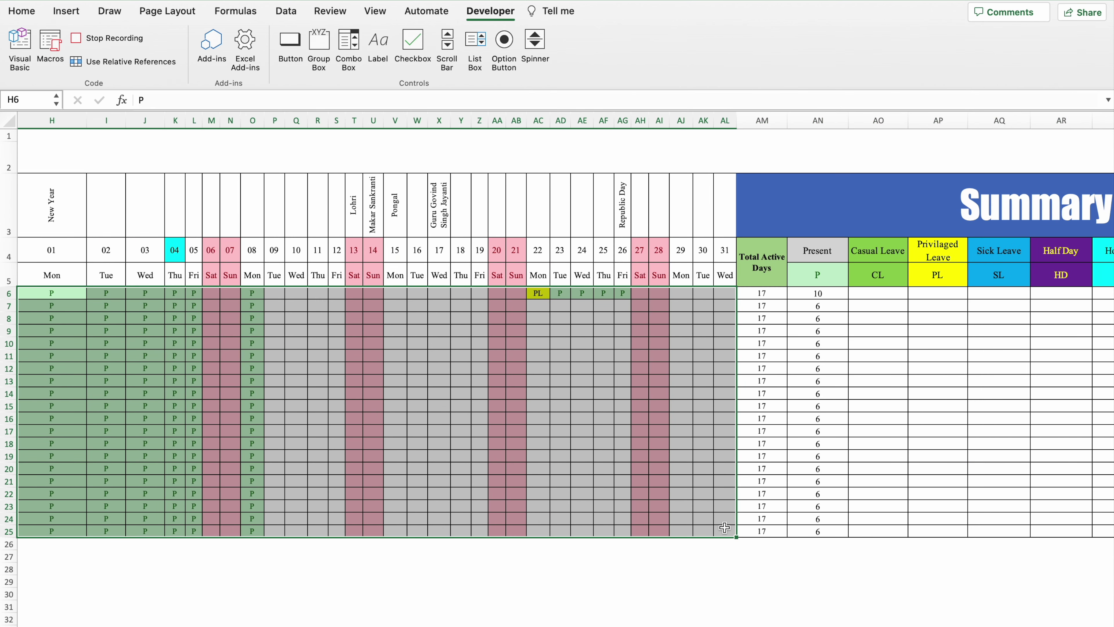
key("Delete")
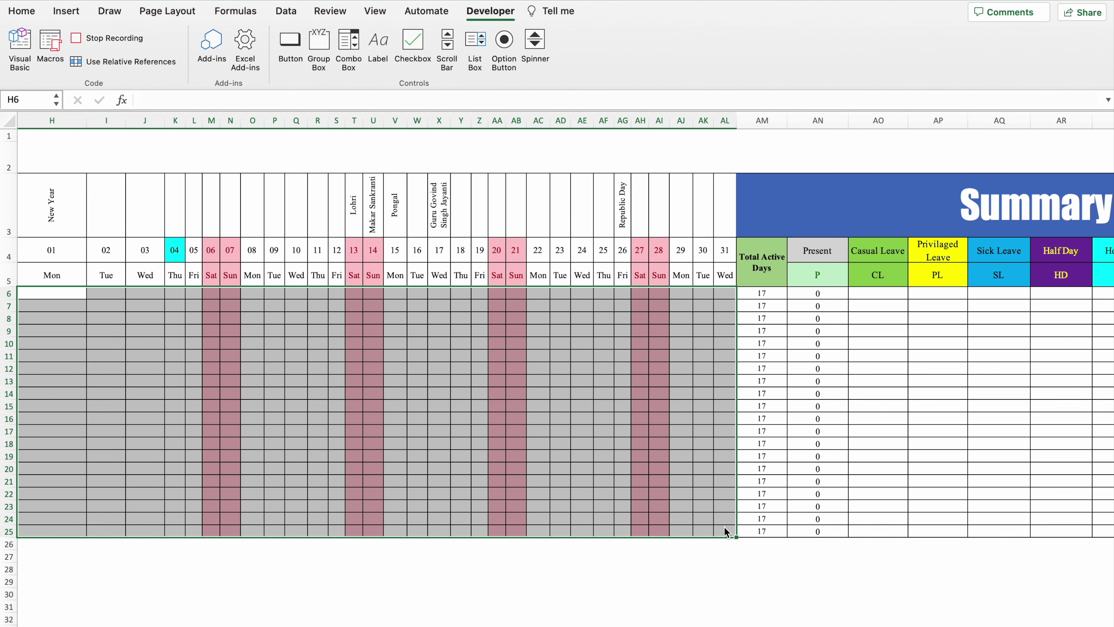
left_click_drag(832, 623, 619, 623)
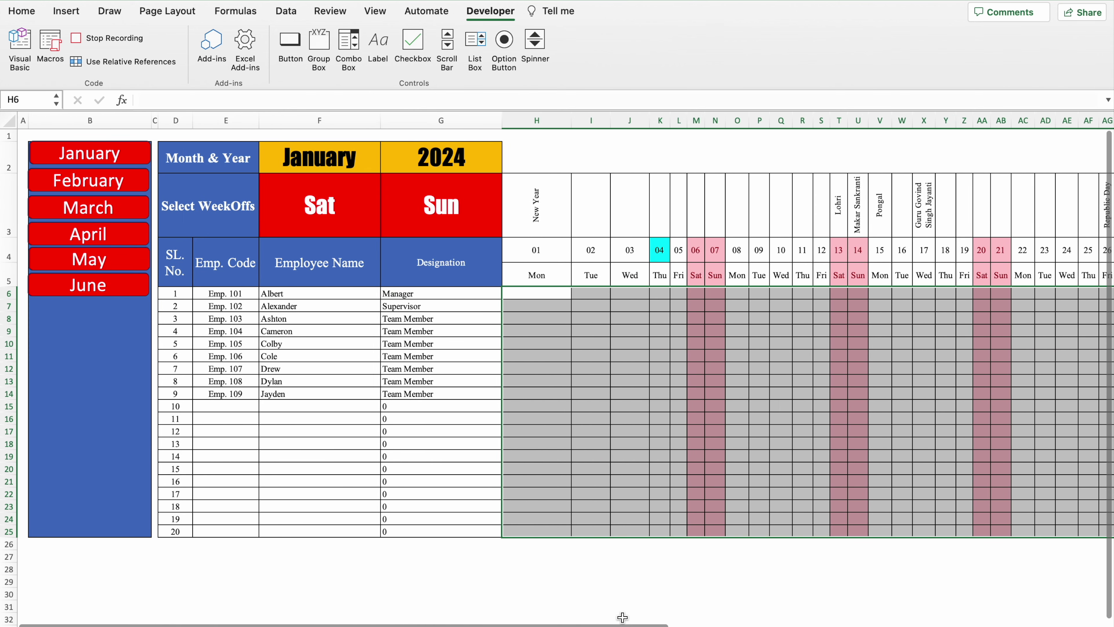
left_click(544, 294)
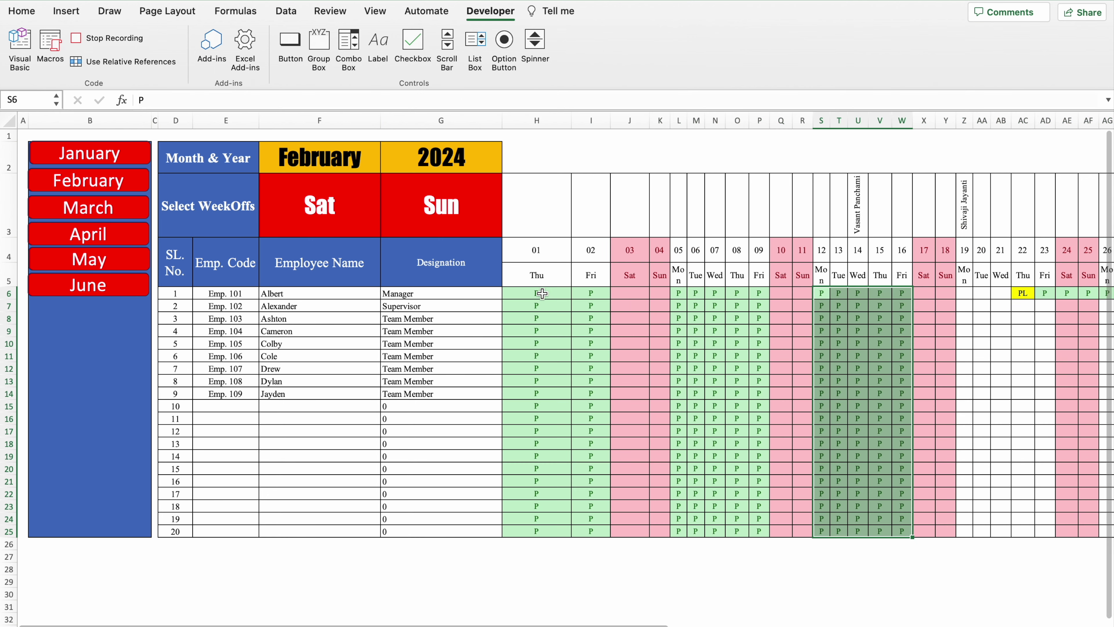
Clear the attendance entries in H6:AL25 on the February and March sheets, reselecting H6 on each
left_click_drag(543, 293, 672, 543)
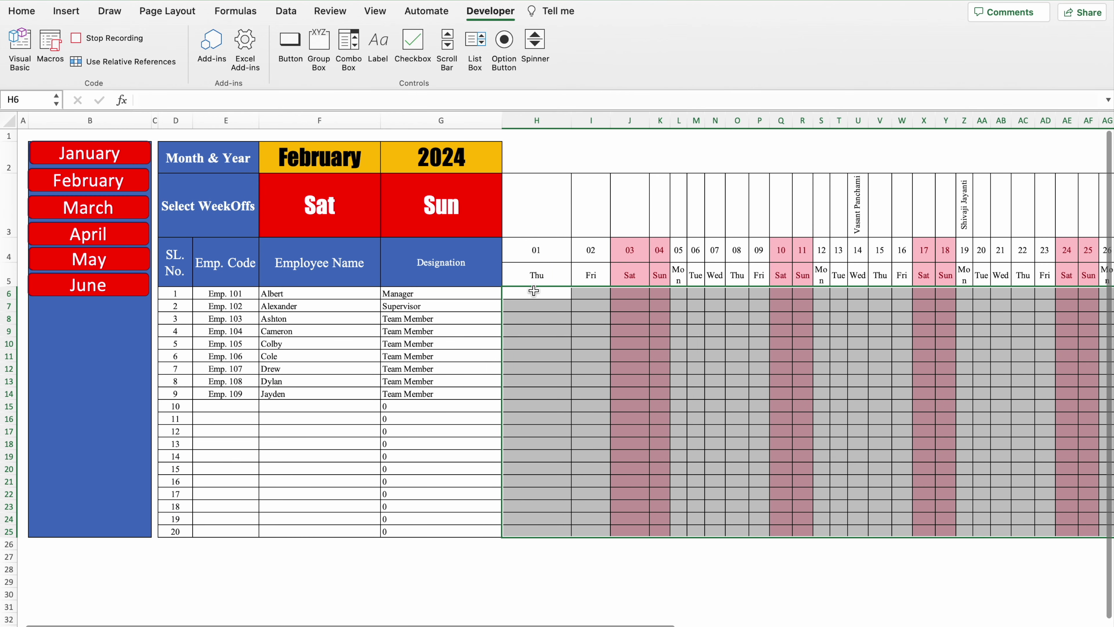
left_click(534, 293)
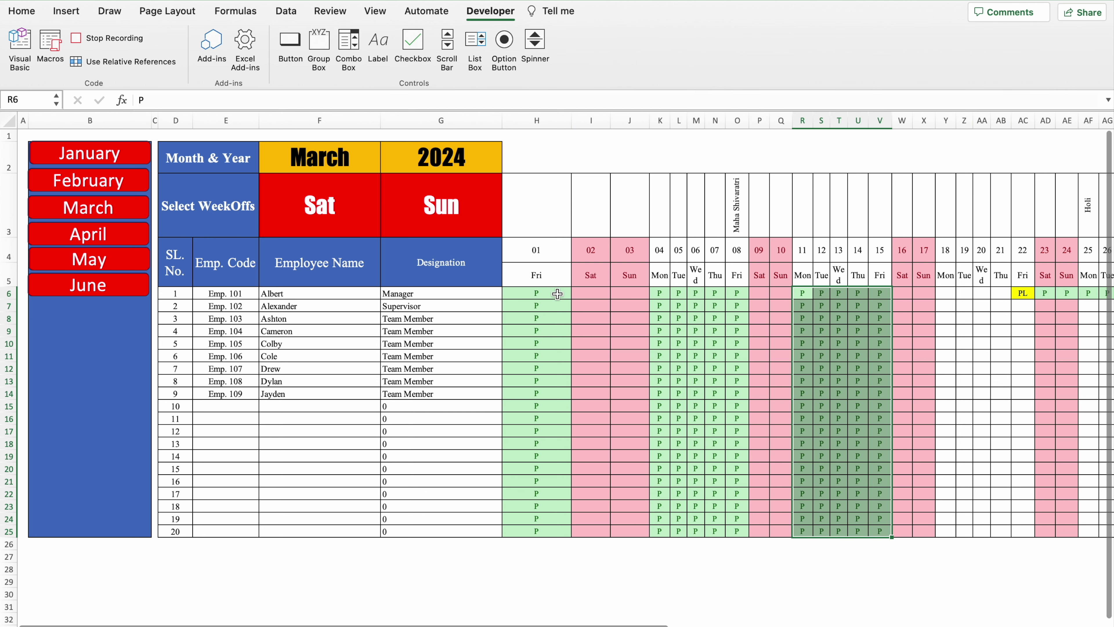
left_click_drag(557, 293, 726, 529)
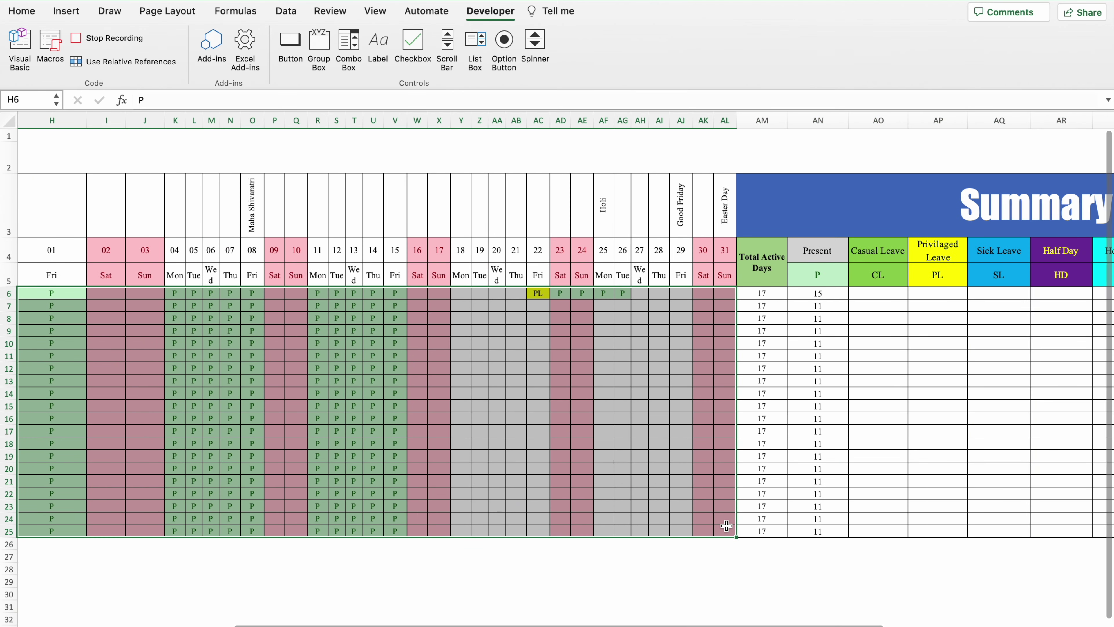
key("Delete")
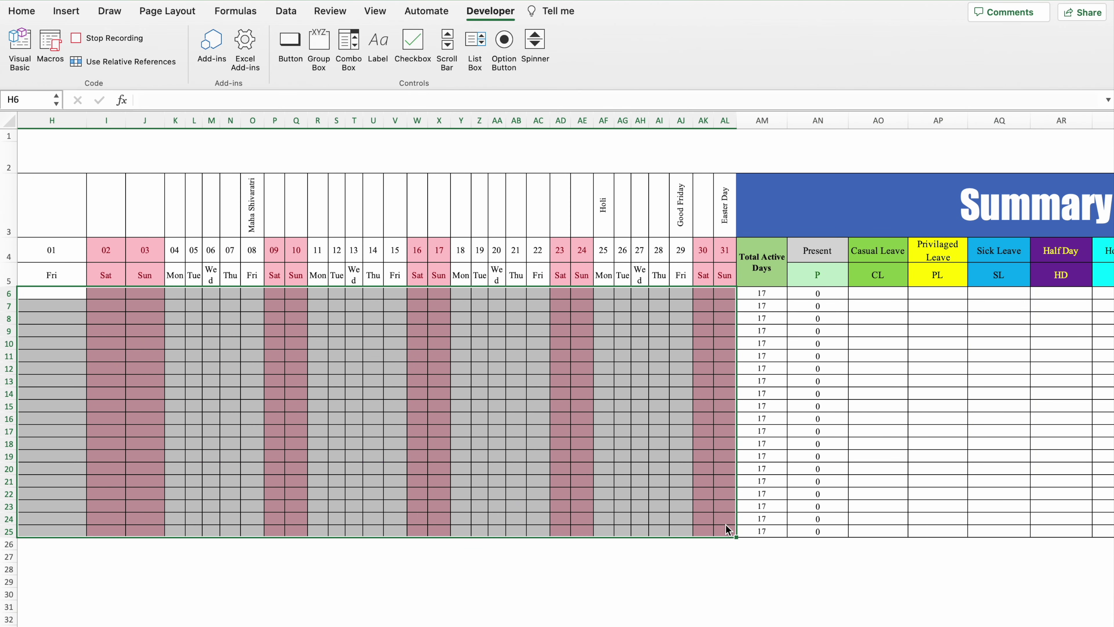
scroll(702, 606, "left", 10)
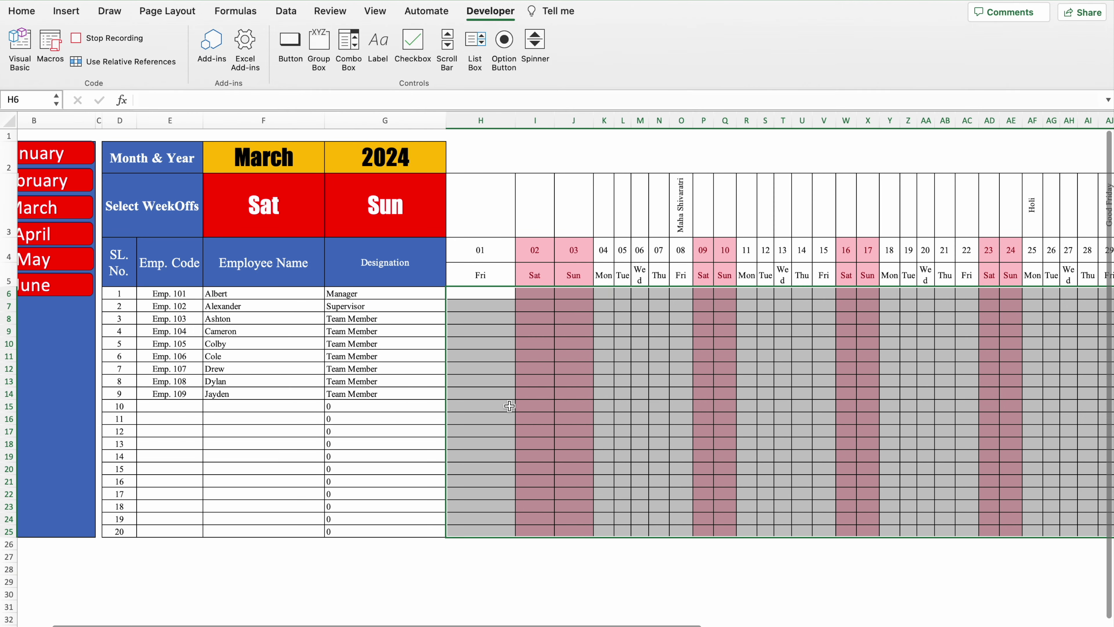
left_click(479, 293)
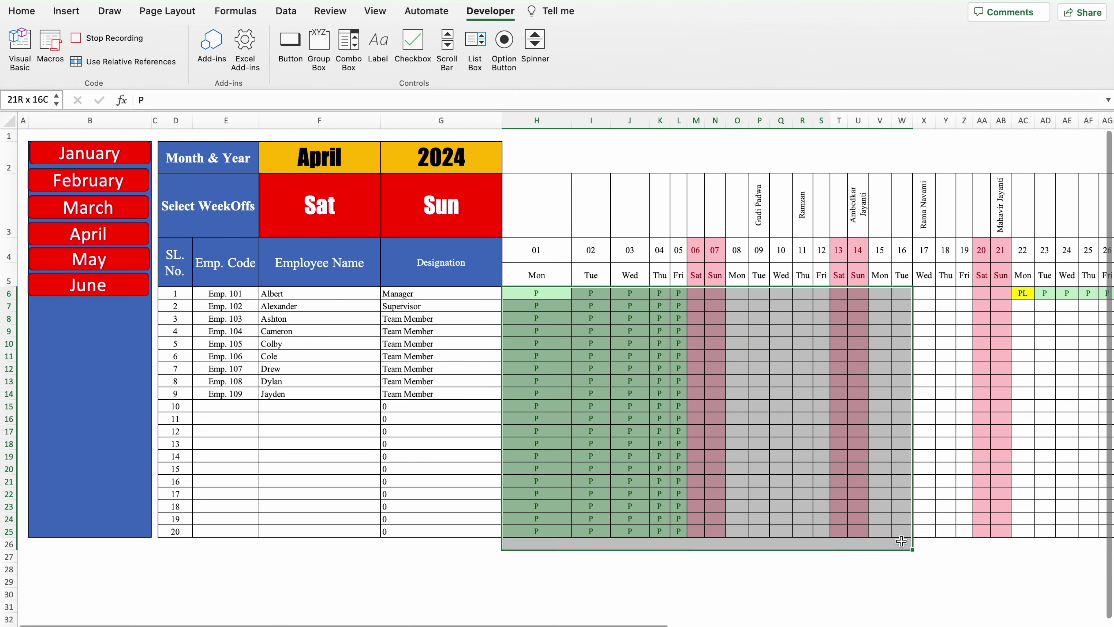
Clear the attendance entries in H6:AL25 on the April, May and June sheets, reselecting H6 on the June sheet
left_click_drag(895, 540, 670, 532)
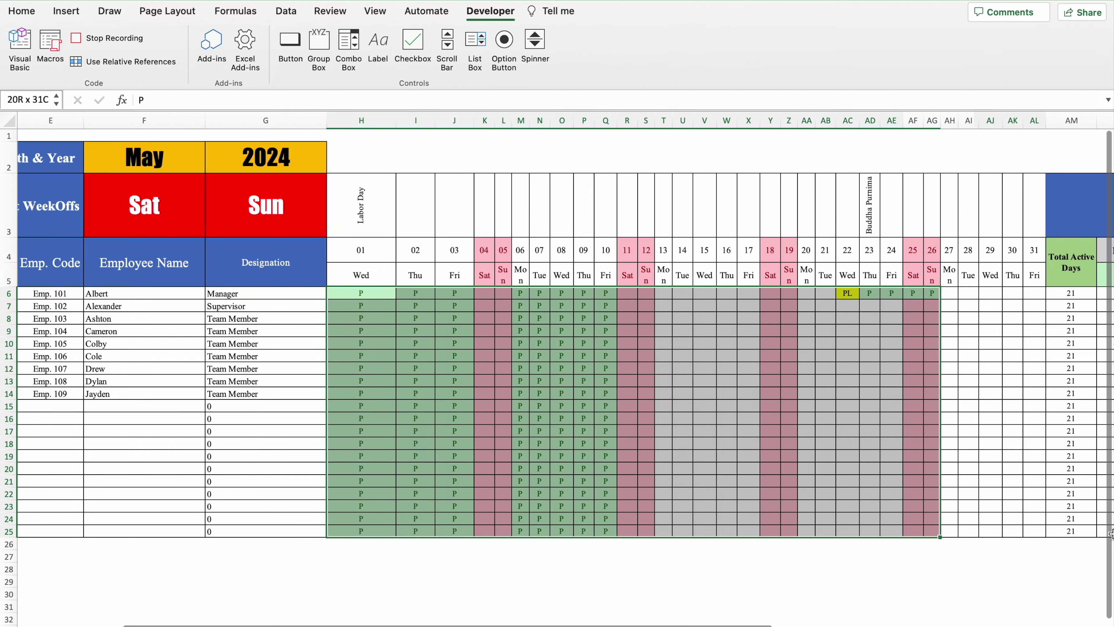
left_click_drag(1052, 532, 663, 532)
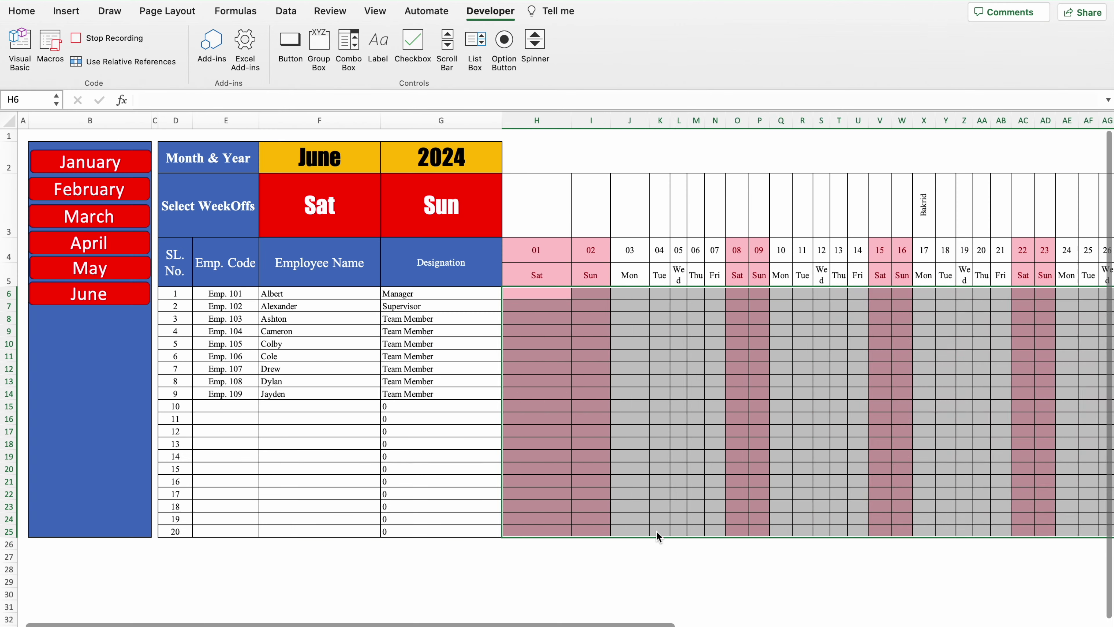
left_click(550, 297)
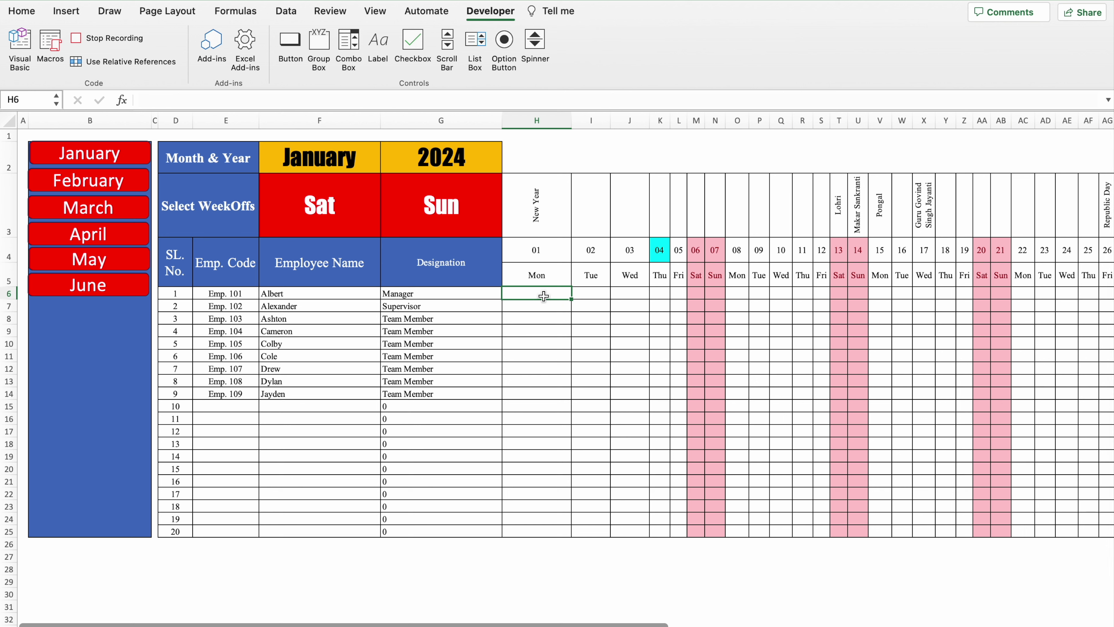
Stop the macro recording and draw a rounded rectangle about 3.91" by 0.47" in row 2 of the January sheet, starting at column H
left_click(116, 39)
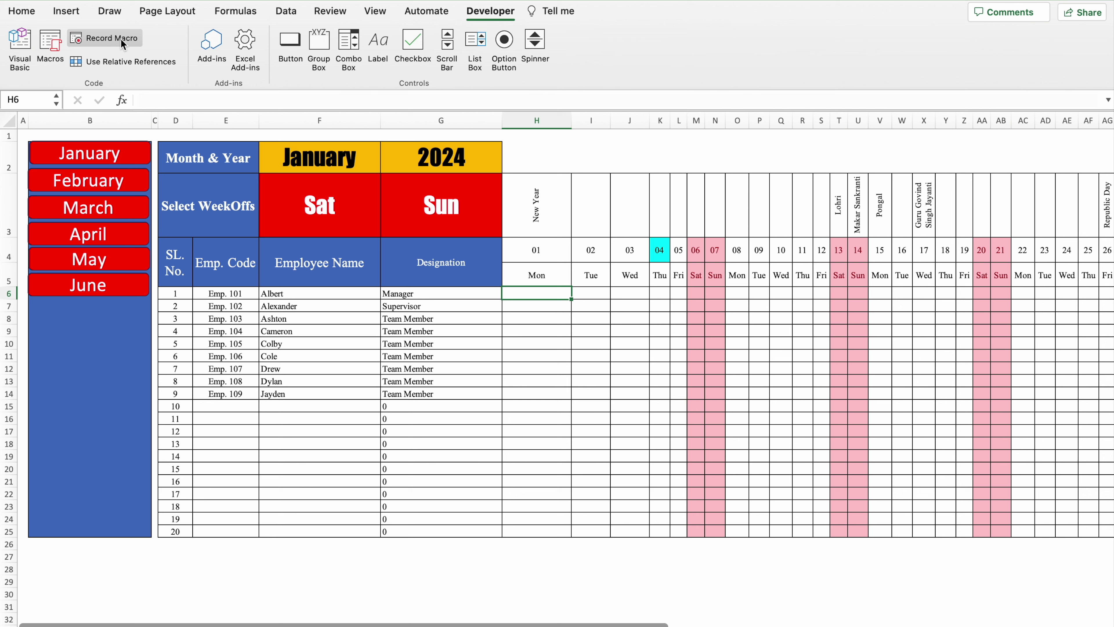
left_click(72, 15)
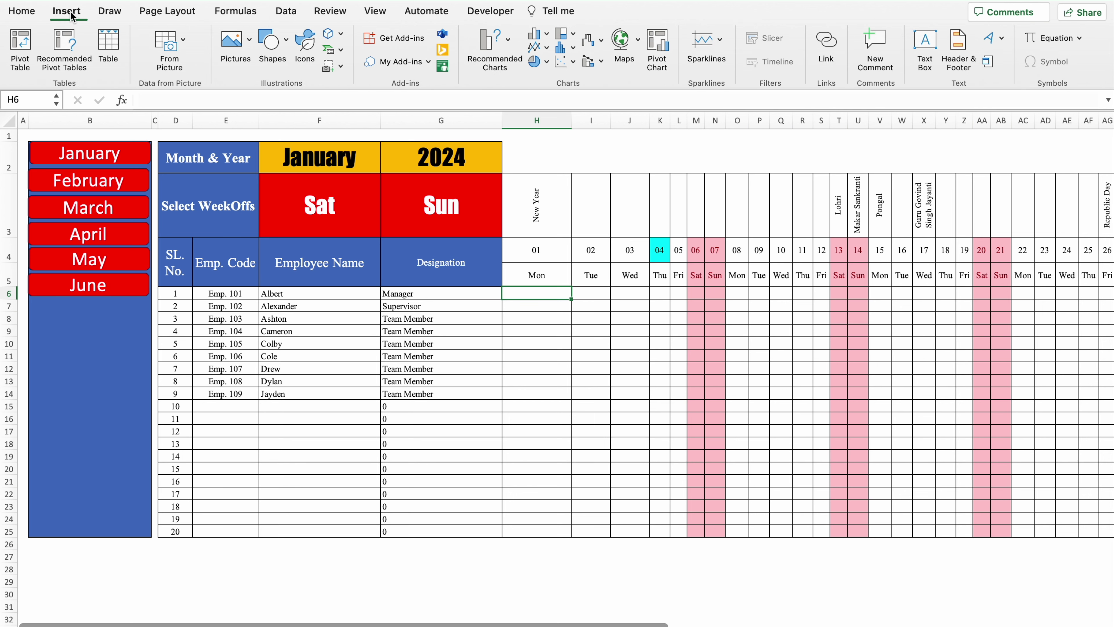
left_click(288, 43)
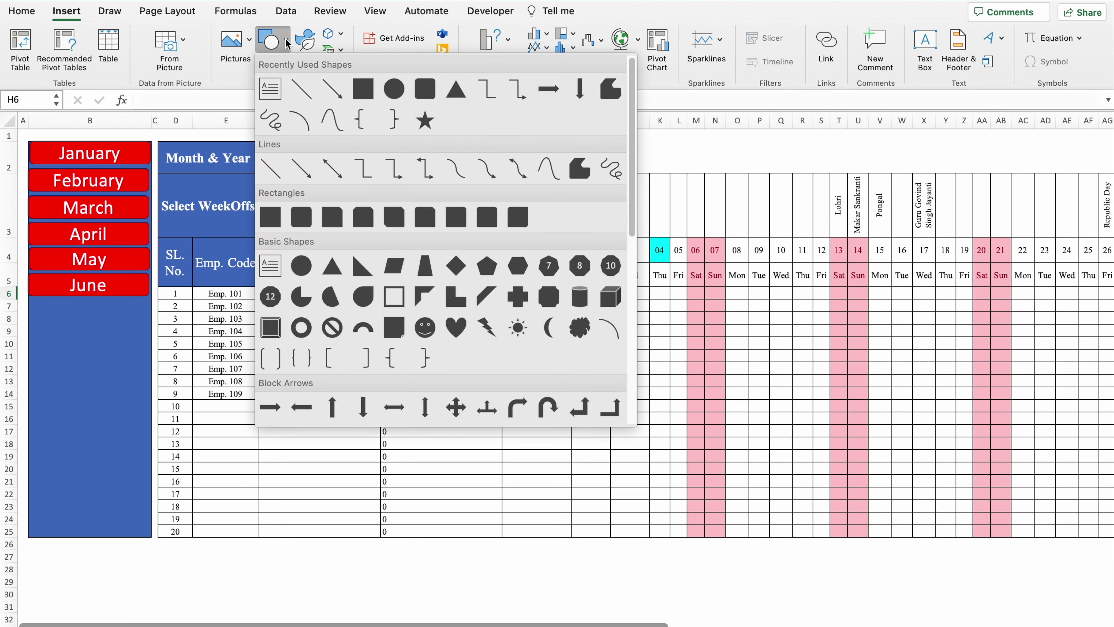
left_click(424, 89)
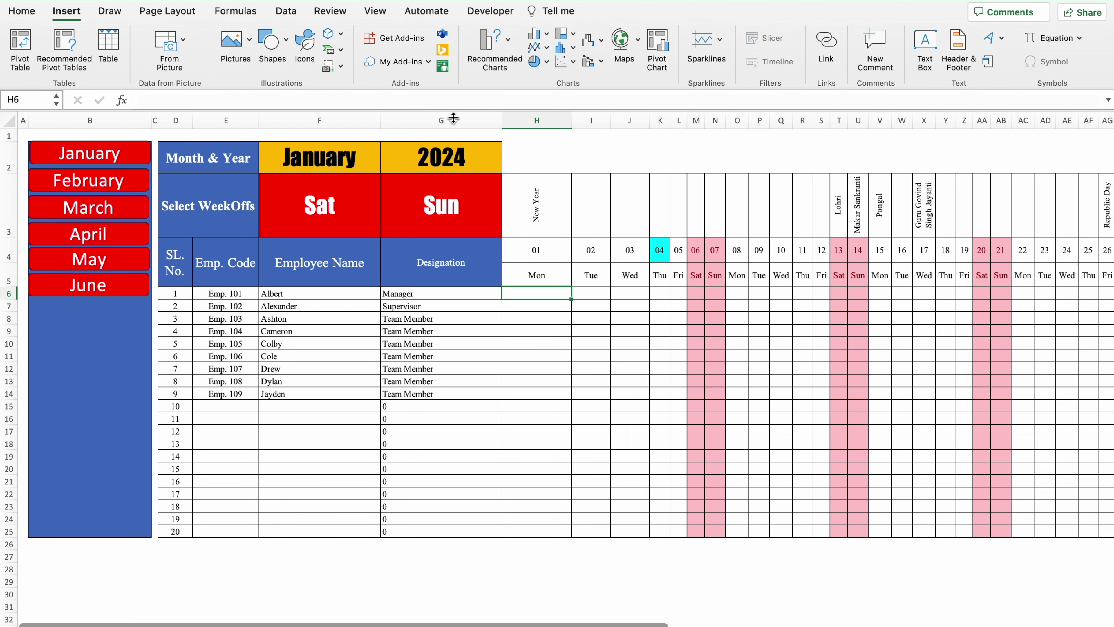
mouse_move(520, 150)
left_mouse_down()
mouse_move(751, 176)
mouse_move(706, 164)
left_mouse_up()
left_click_drag(618, 168, 619, 171)
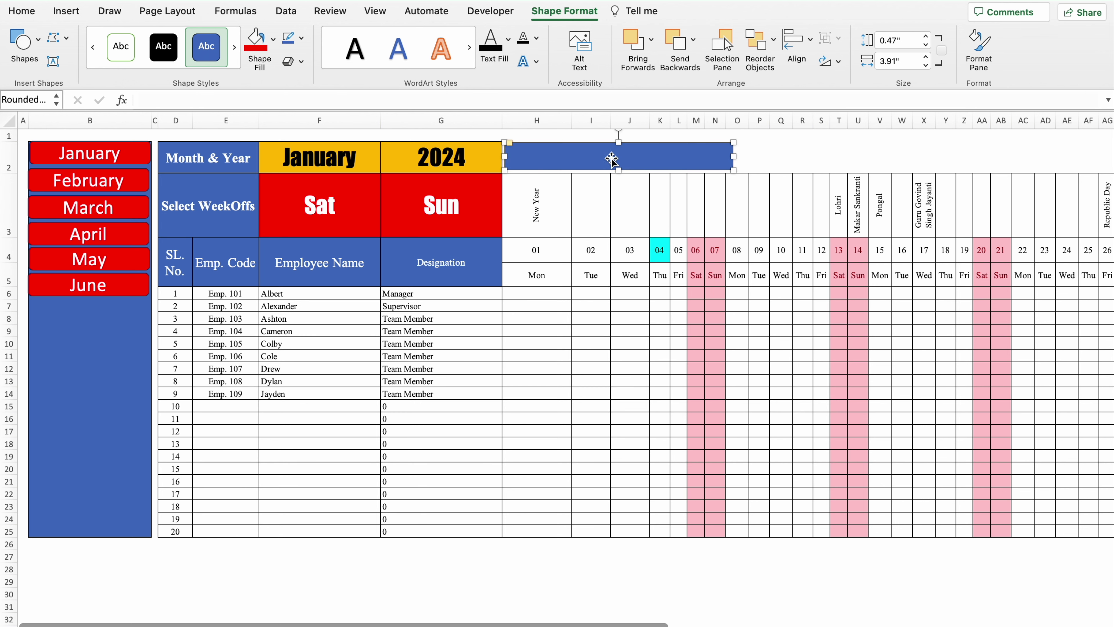
Label the rounded rectangle "Refresh", centre the text both ways, and format it in Impact at size 28
type("Refresh")
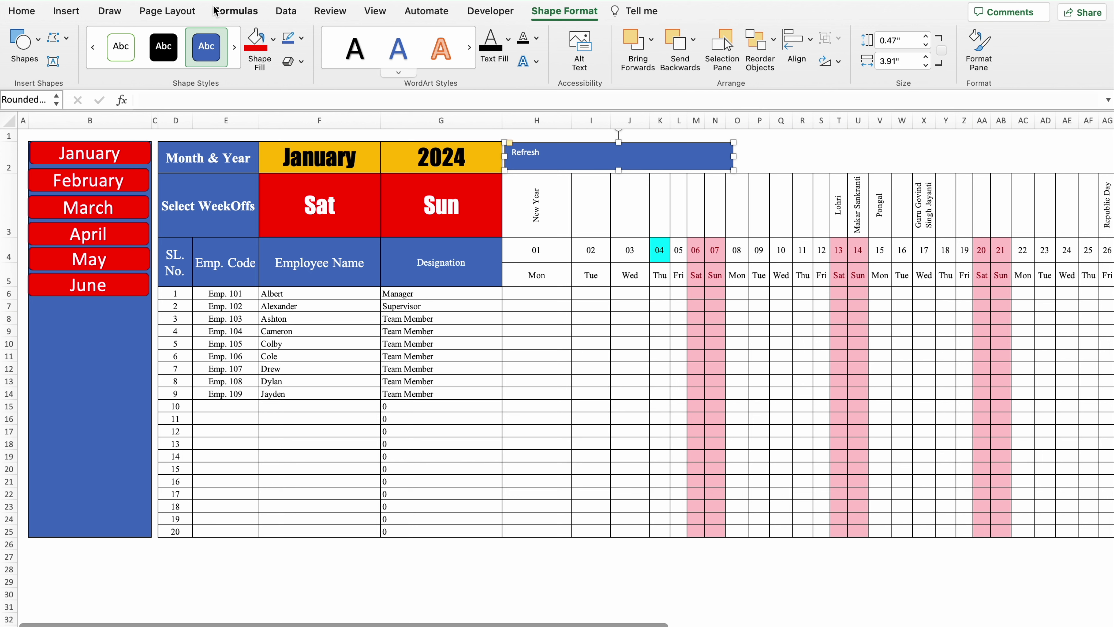
left_click(21, 11)
left_click(312, 61)
left_click(312, 40)
left_click(240, 37)
left_click(241, 37)
left_click(240, 38)
left_click(241, 37)
left_click(240, 38)
left_click(240, 37)
left_click(241, 37)
left_click(240, 38)
left_click(182, 38)
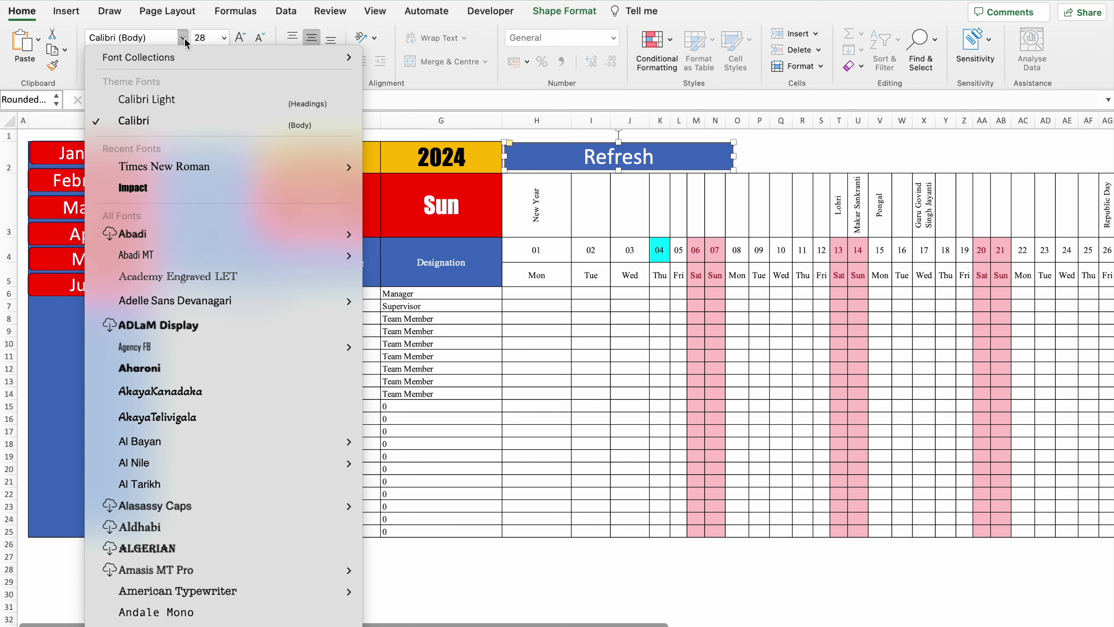
left_click(196, 188)
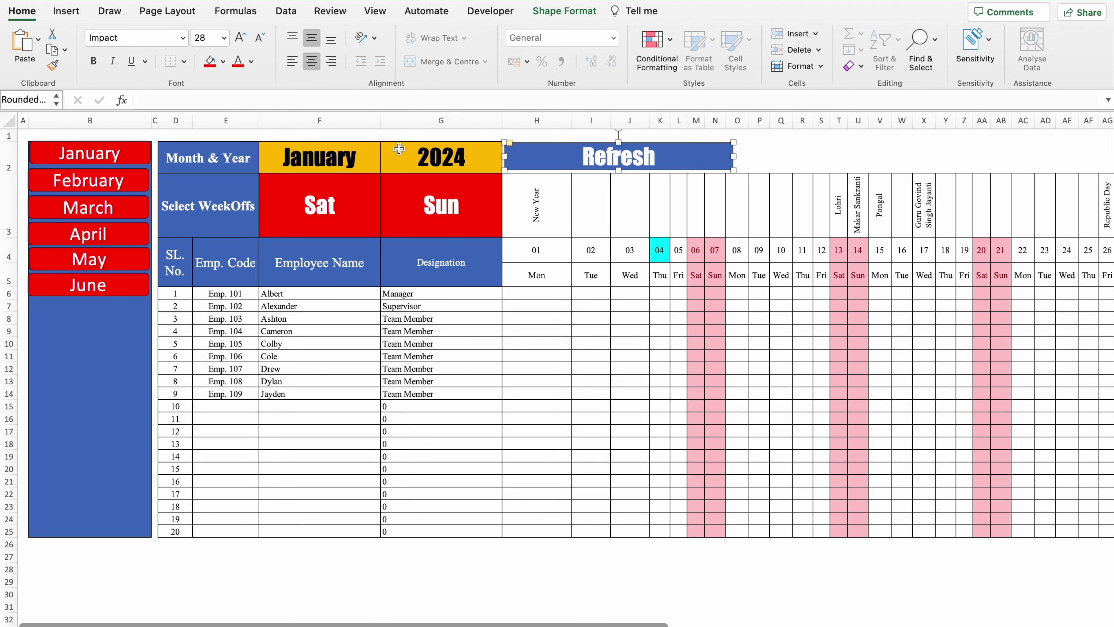
left_click(784, 158)
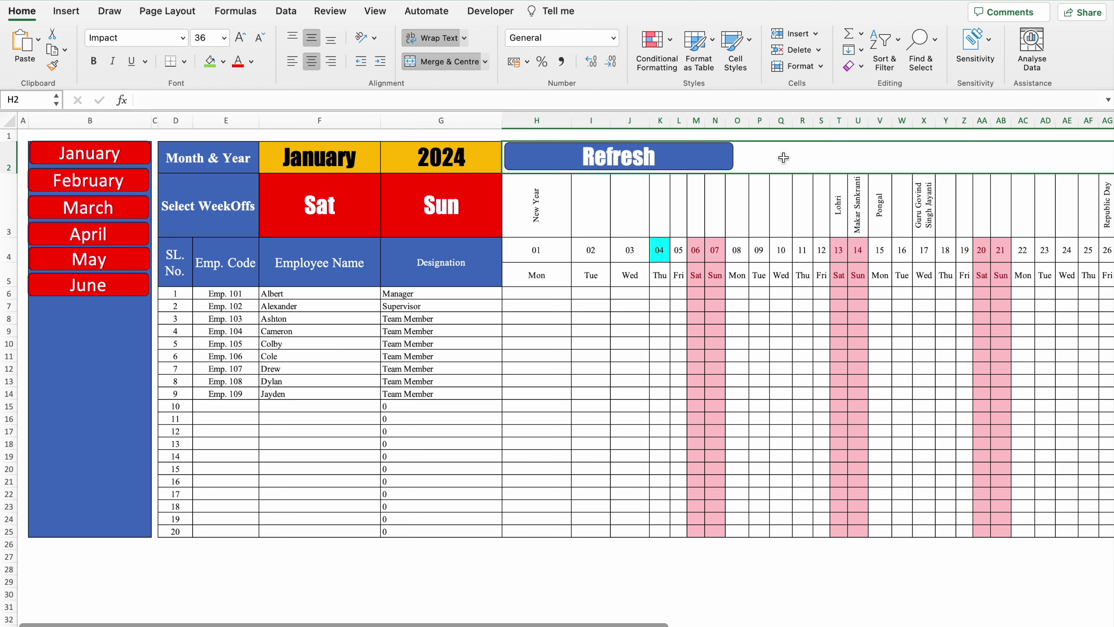
Assign the Refresh_Data macro to the Refresh shape and deselect it
left_click(708, 156)
right_click(708, 155)
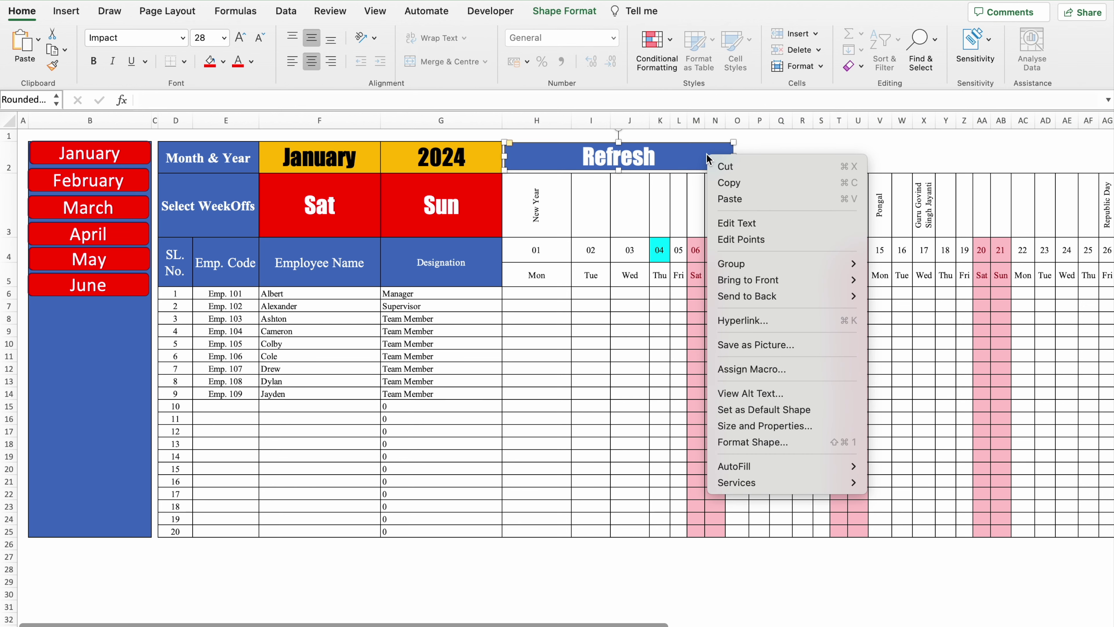
left_click(777, 373)
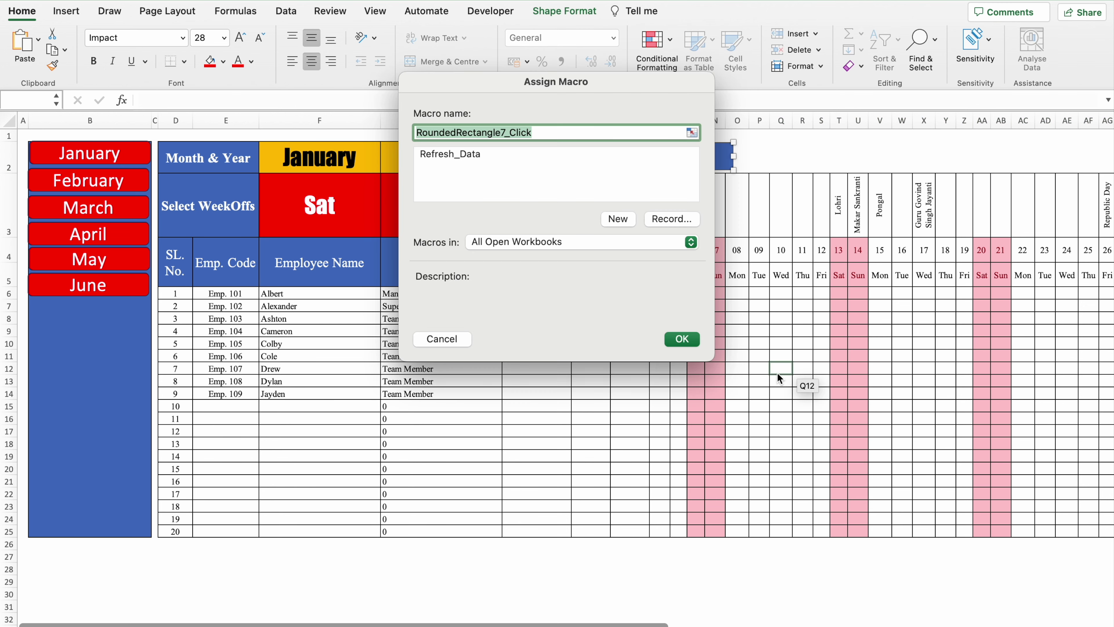
left_click(474, 155)
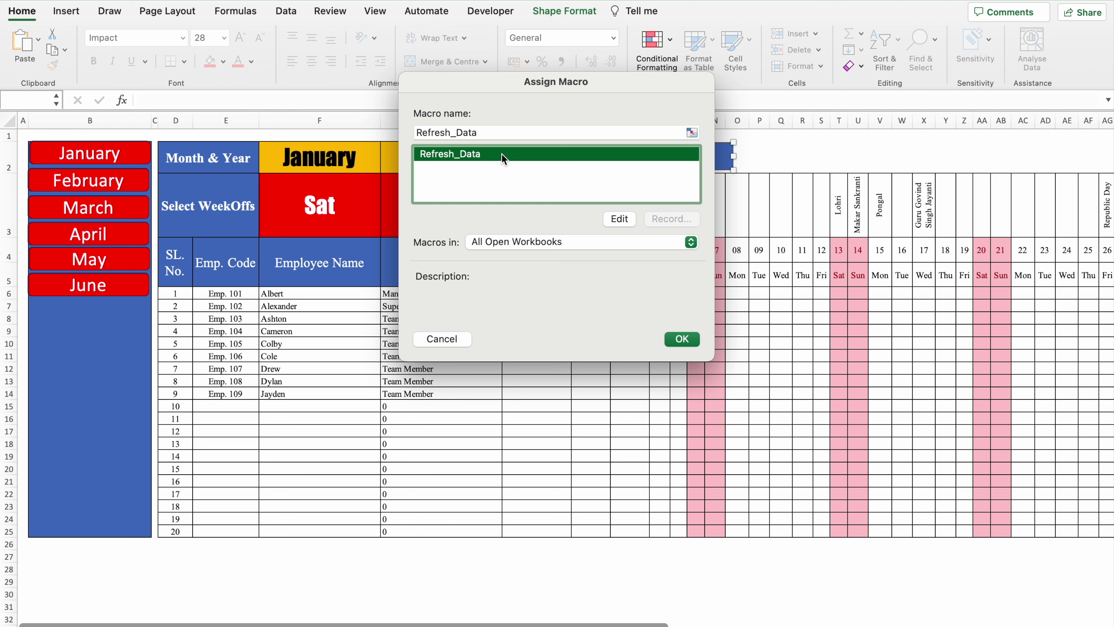
left_click(690, 339)
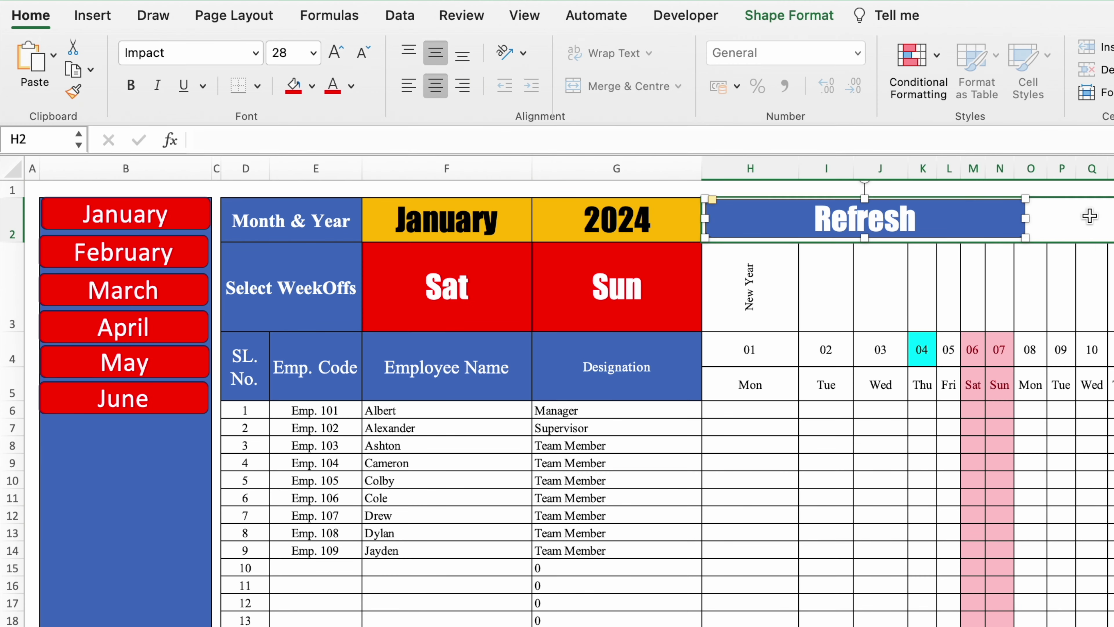
left_click(1090, 216)
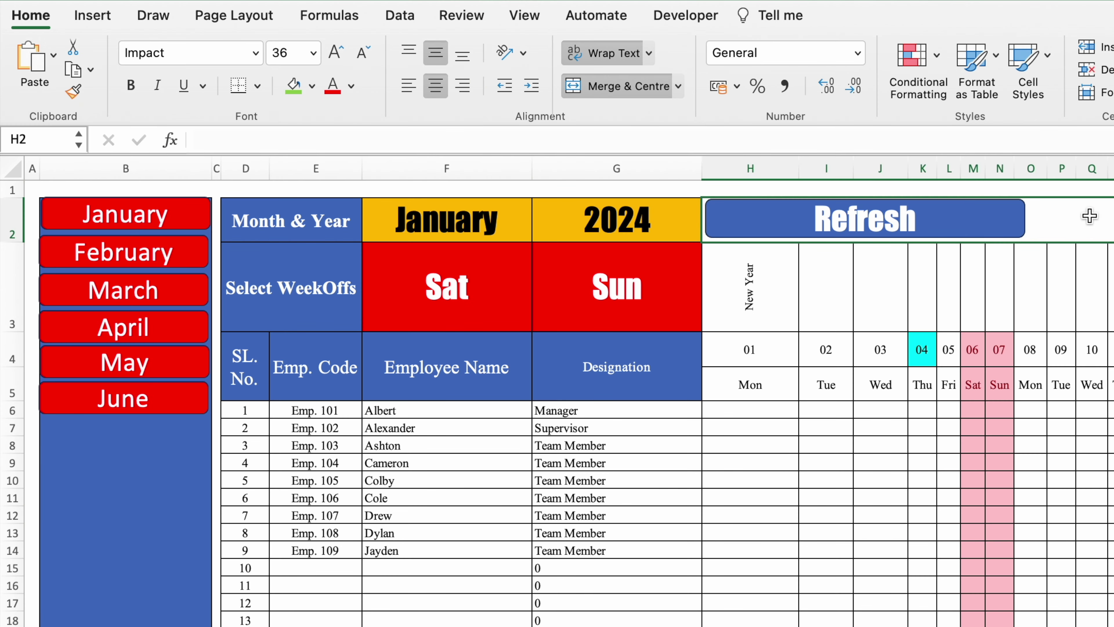
Enter P in H6 of the January sheet and fill it down and across through H6:L25 as test attendance
left_click(994, 233)
left_click(746, 414)
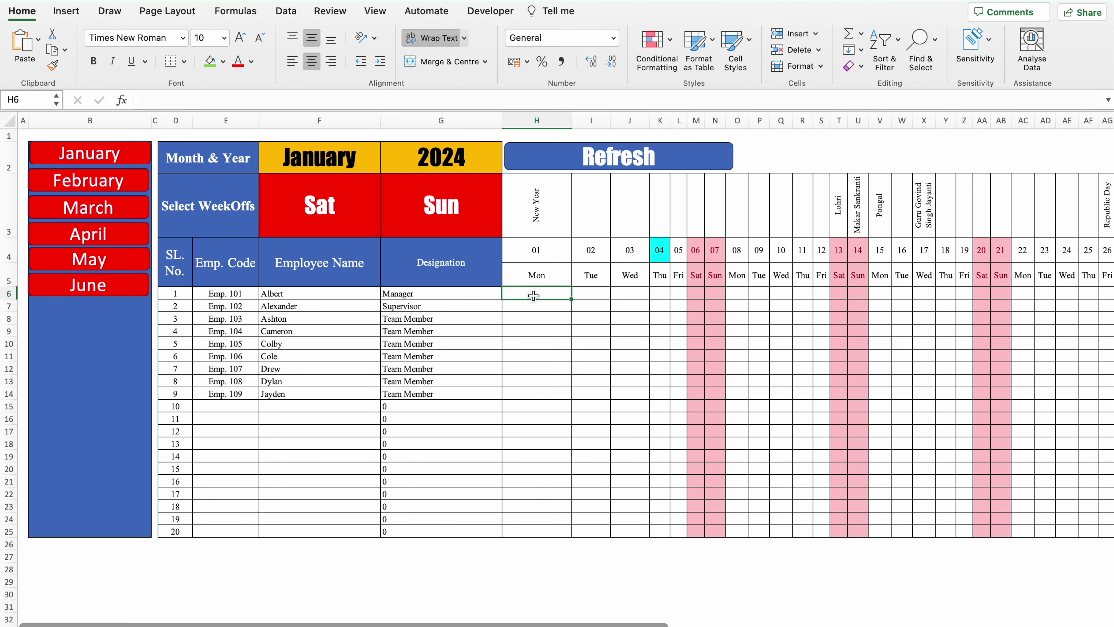
type("P")
key("Return")
left_click(536, 293)
left_click_drag(572, 299, 638, 531)
left_click_drag(572, 537, 694, 543)
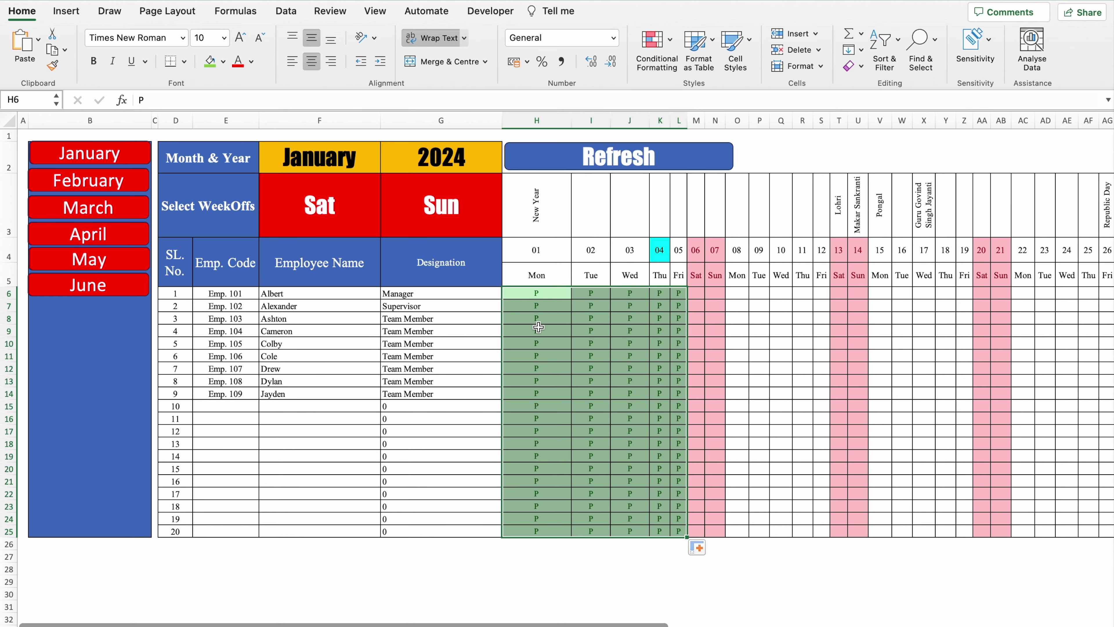
Copy January's P entries in H6:H25 and paste them as test attendance on the other monthly sheets, including J6:N6 onward on June
left_click(538, 290)
left_click_drag(538, 289, 547, 531)
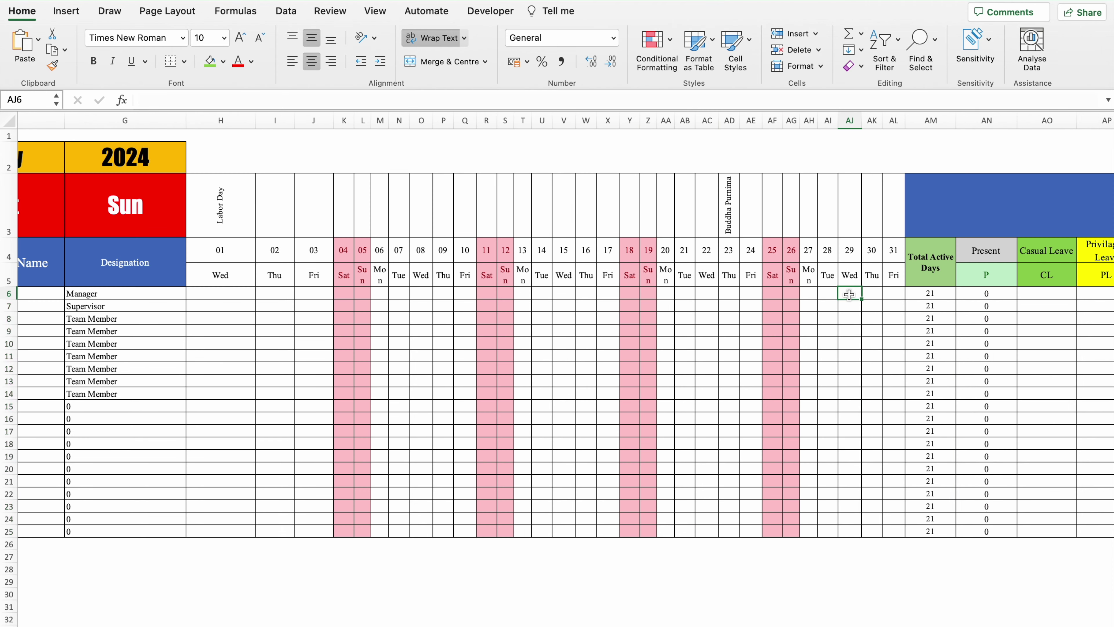
left_click_drag(631, 294, 712, 293)
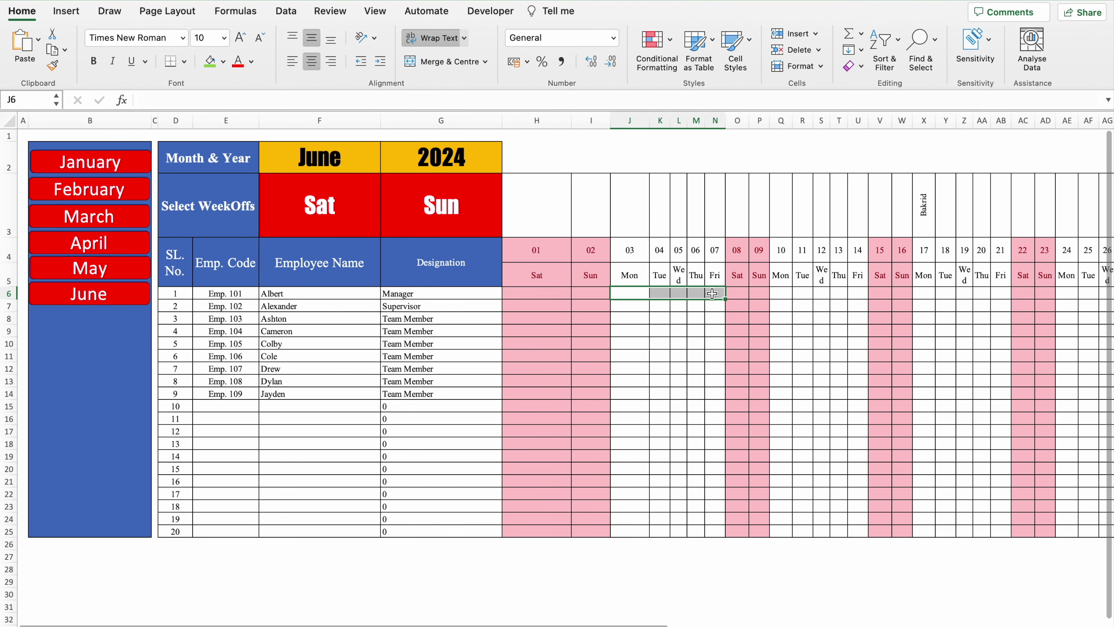
key("ctrl+v")
left_click(811, 296)
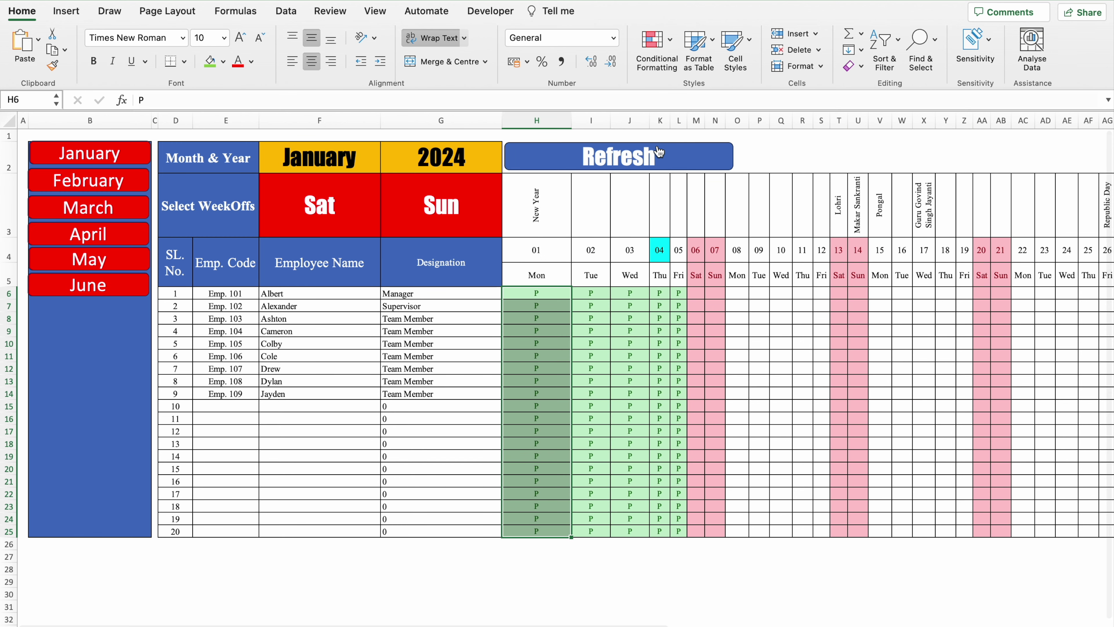
Run Refresh_Data from the Refresh shape on the January sheet and check the attendance area on the other monthly sheets
left_click(645, 156)
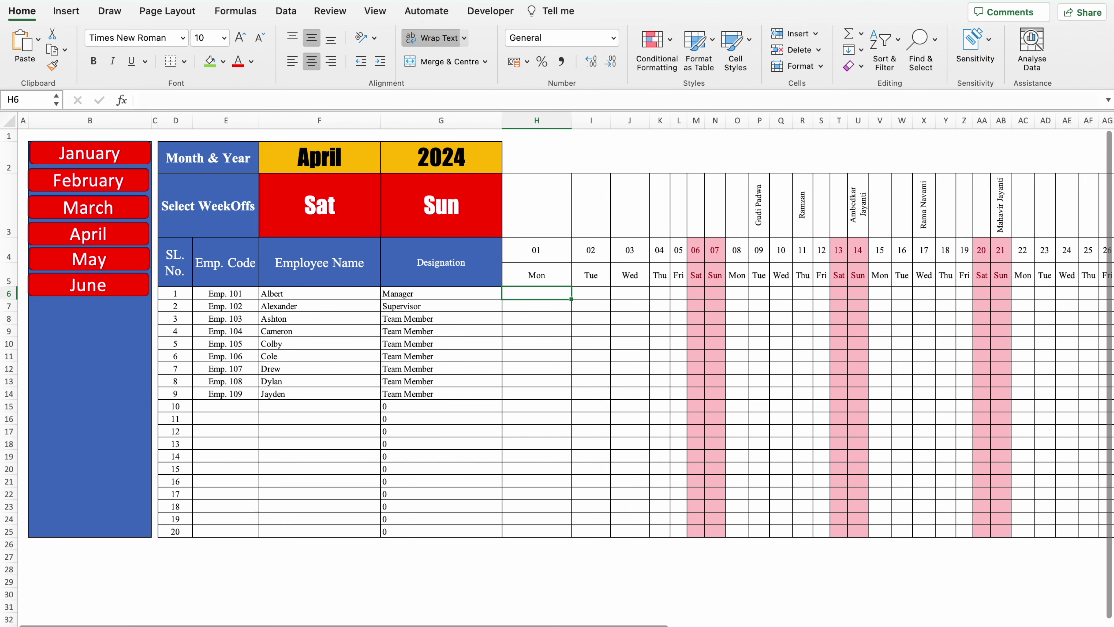
scroll(566, 334, "right", 5)
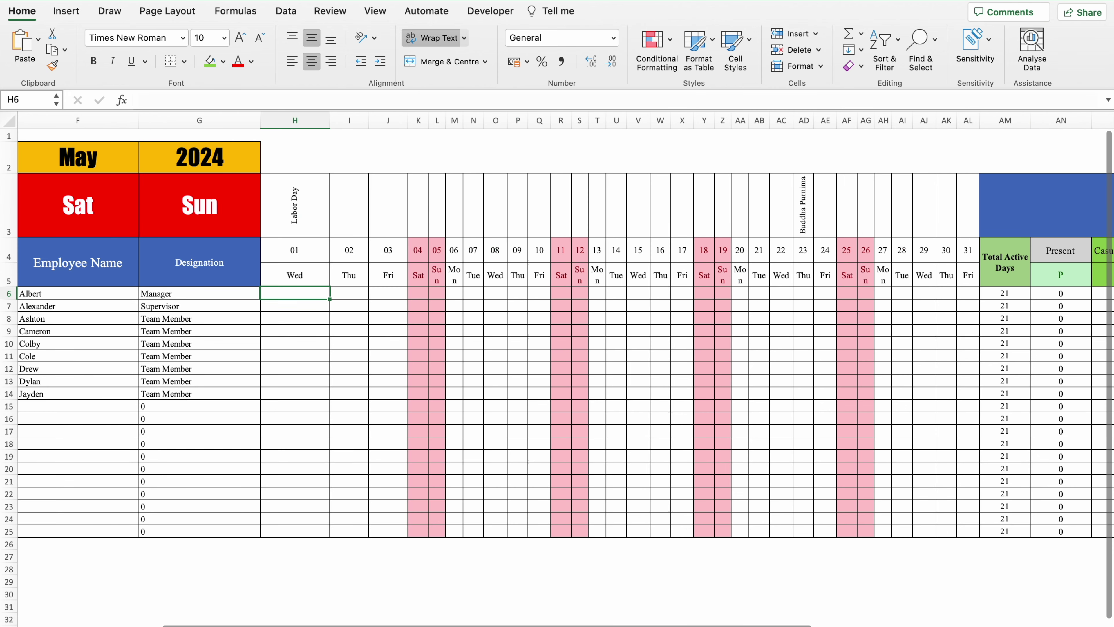